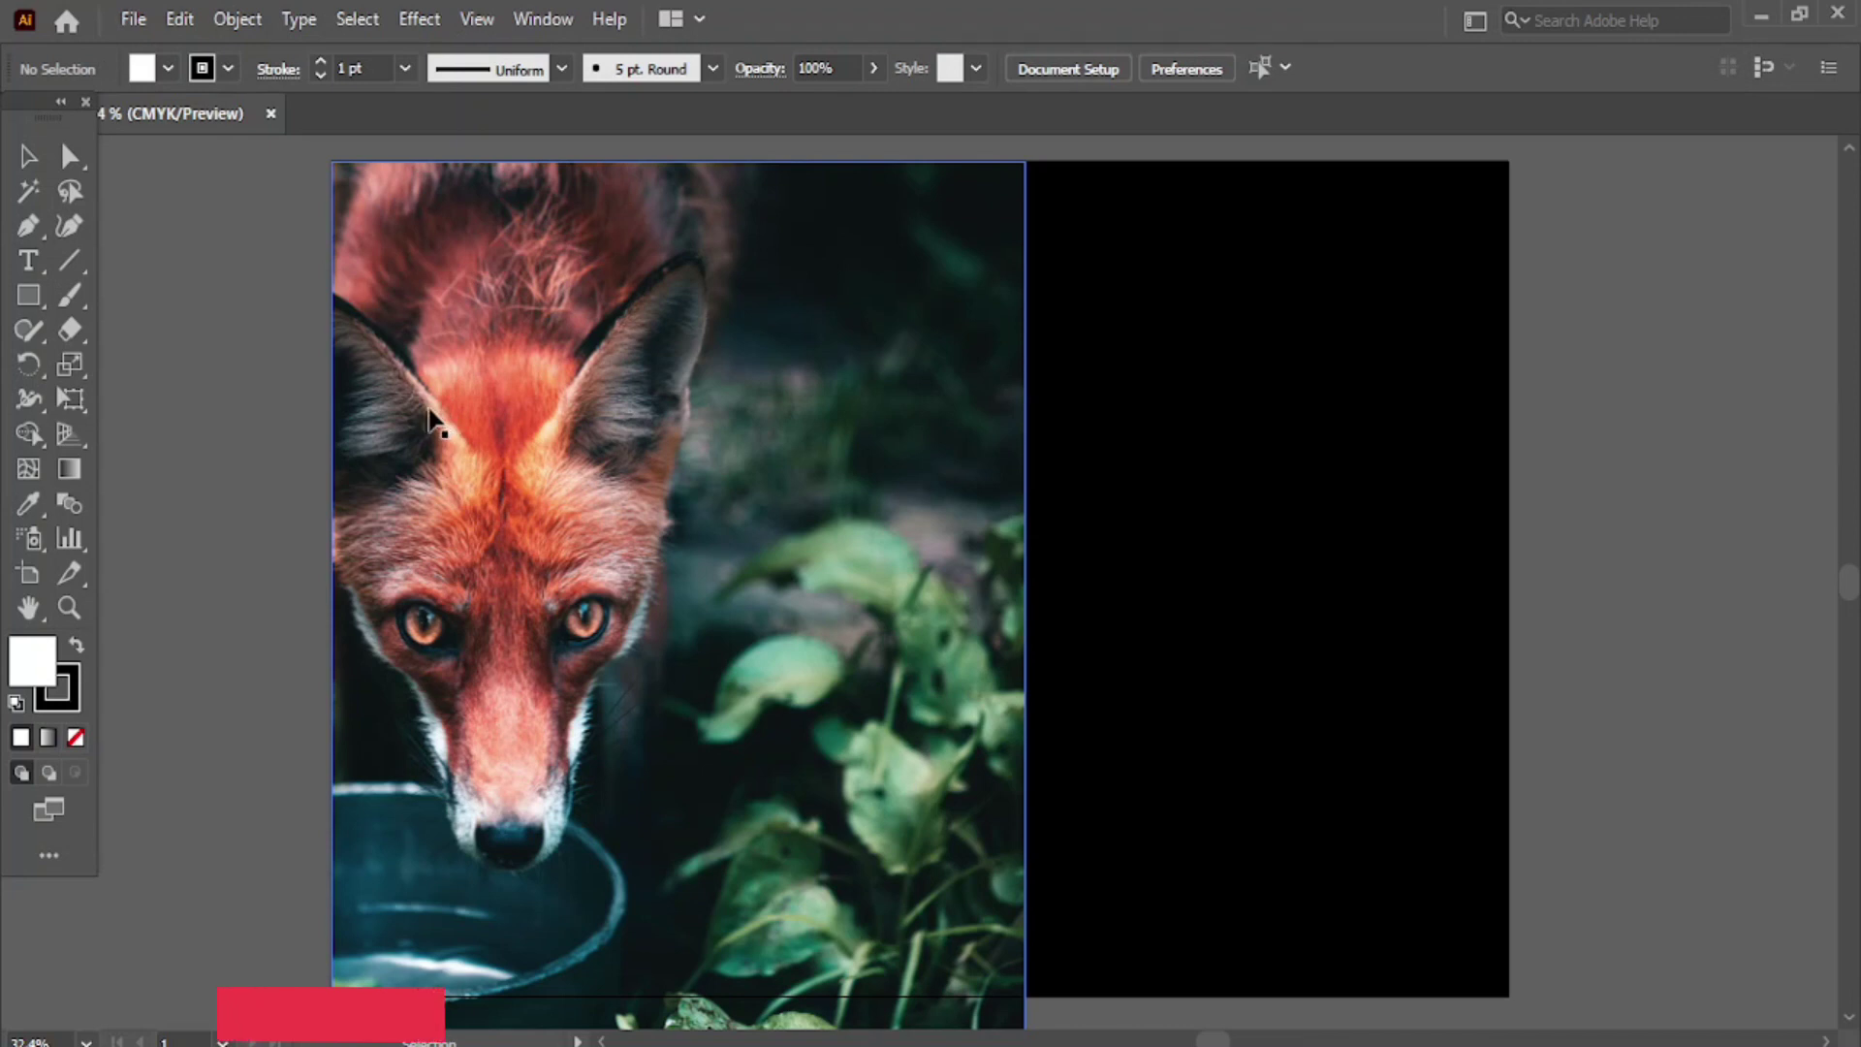
- Draw a white bar about 437 × 109 px across the fox's forehead, just below its ears
left_click_drag(29, 292, 175, 303)
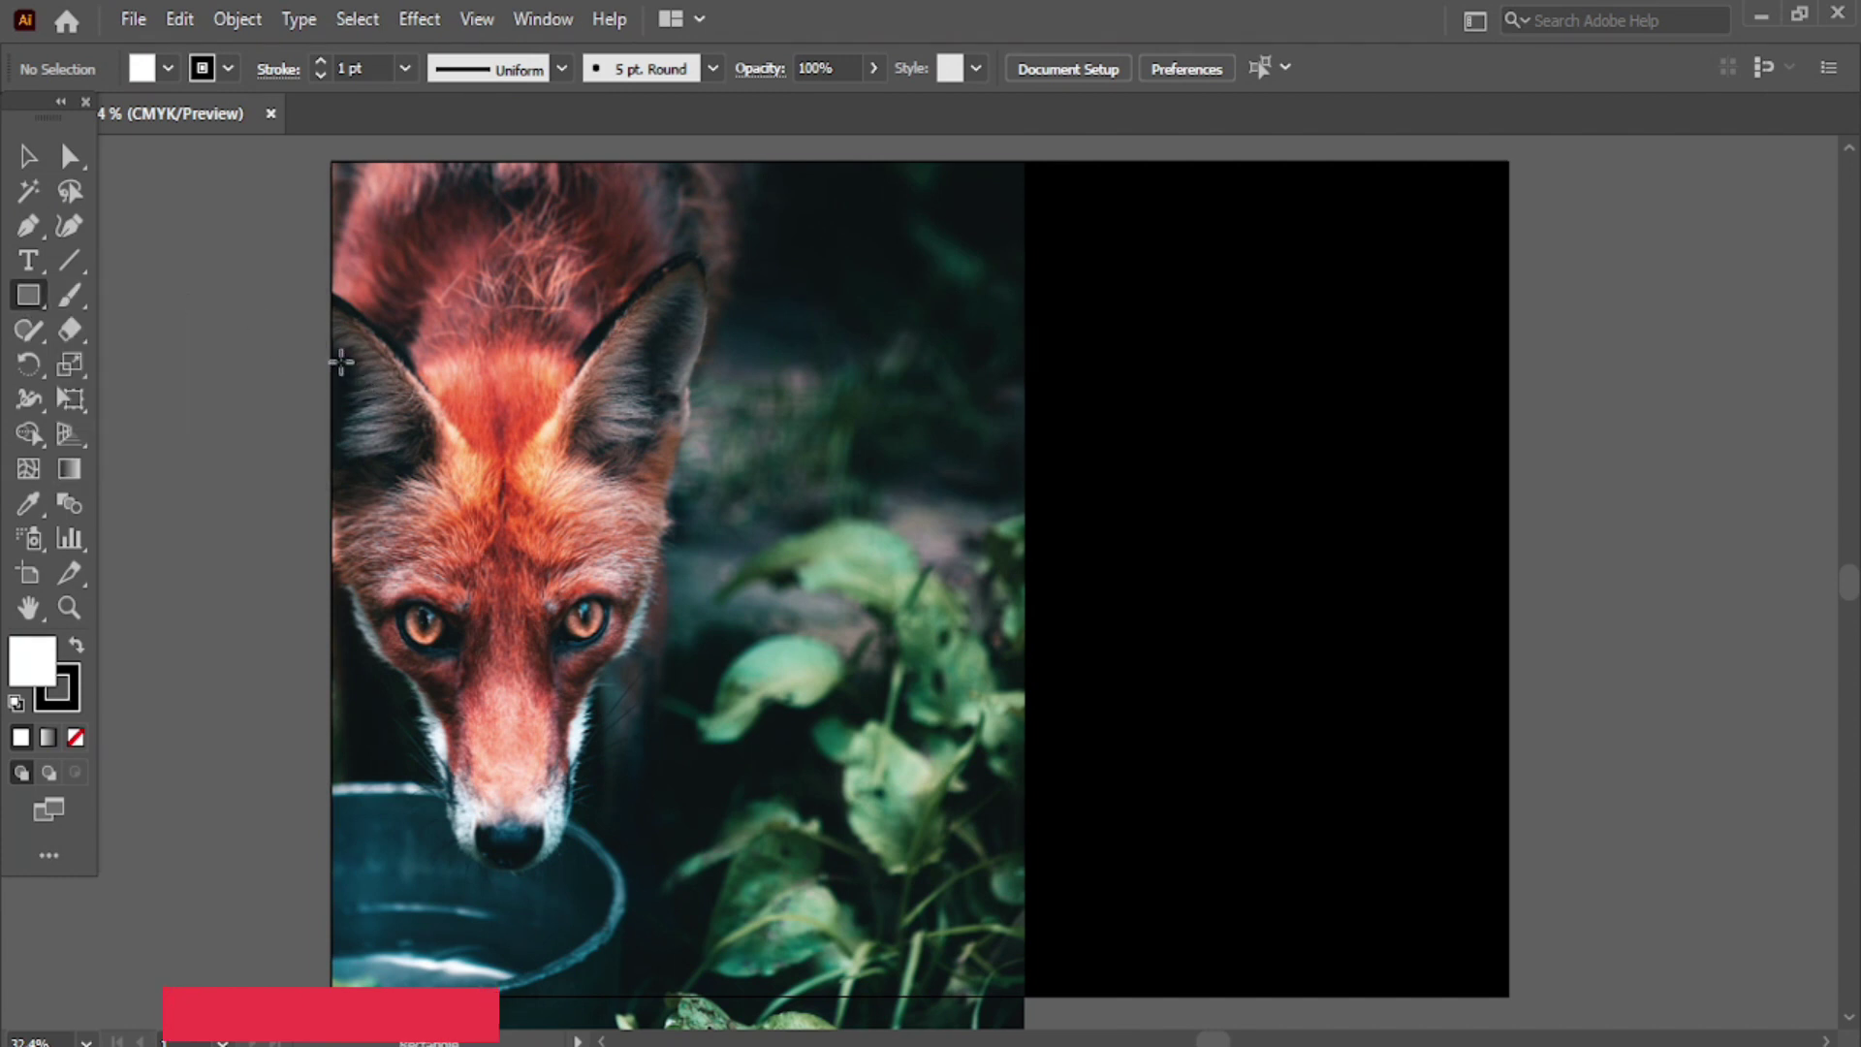
mouse_move(333, 363)
left_mouse_down()
mouse_move(500, 441)
mouse_move(601, 436)
left_mouse_up()
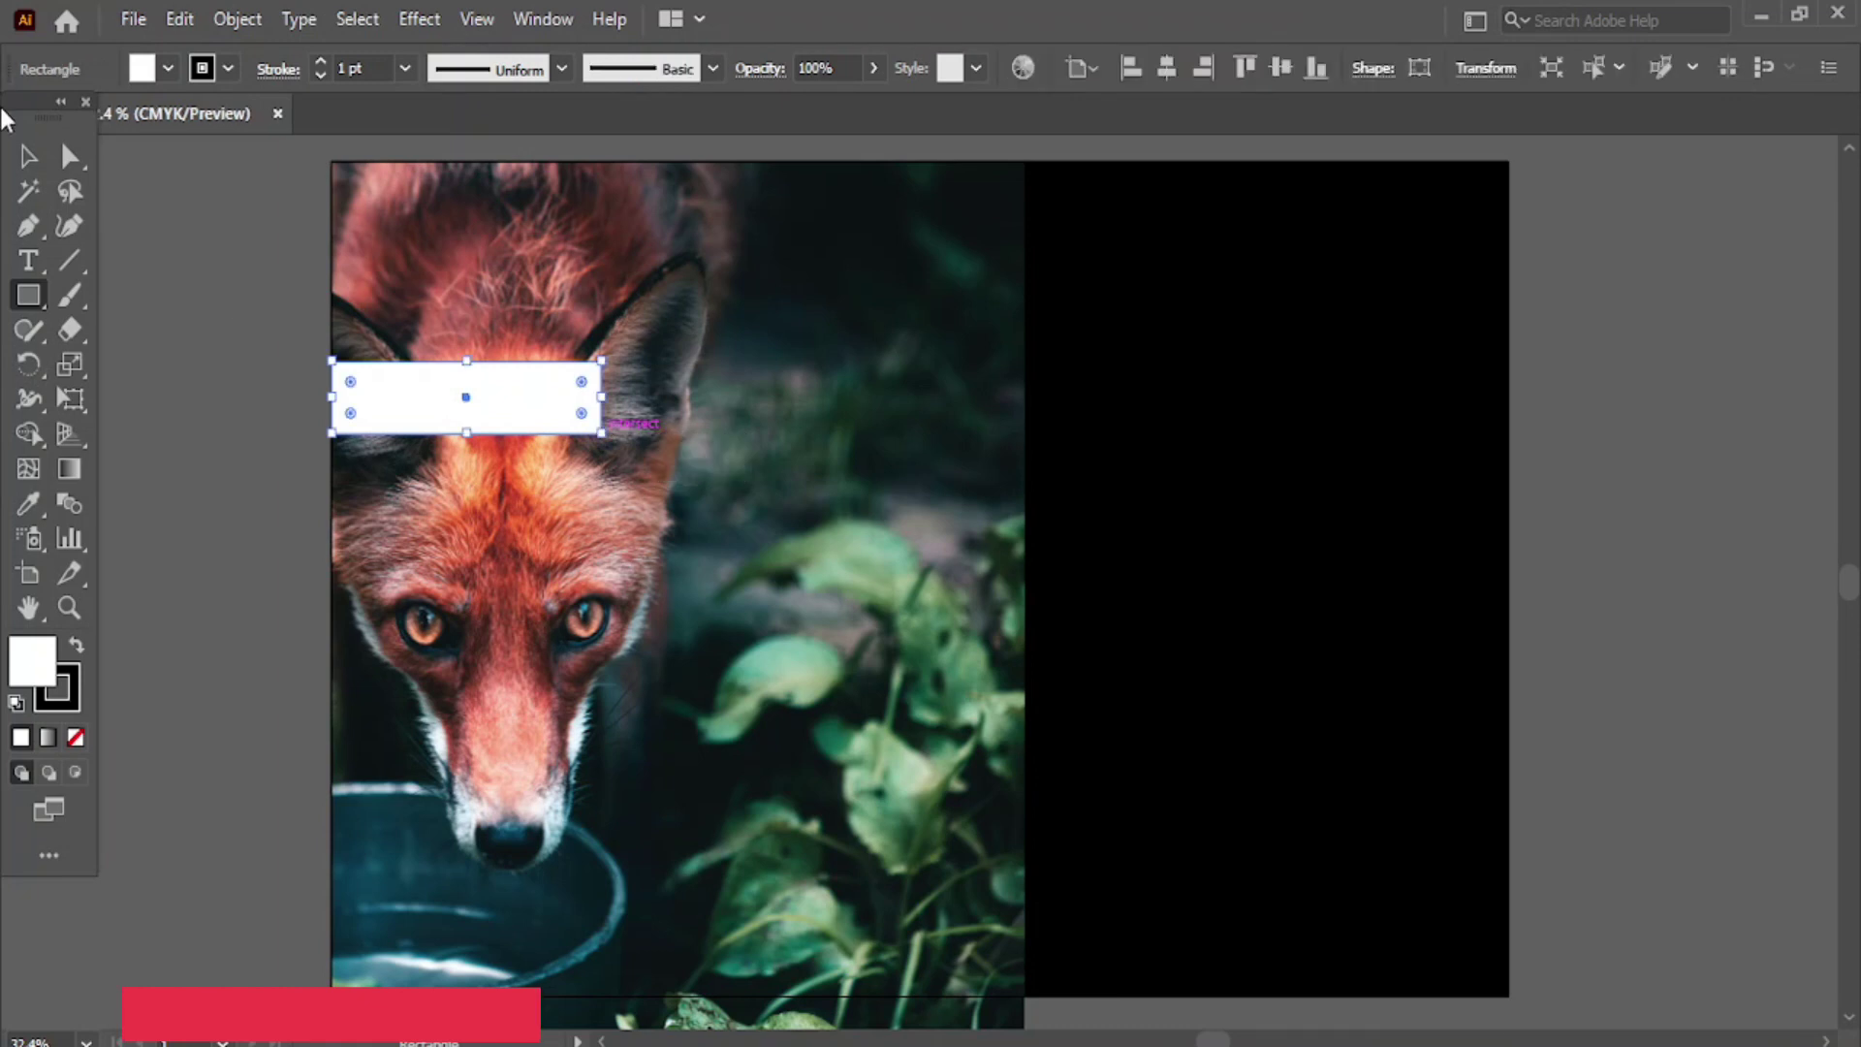
key("v")
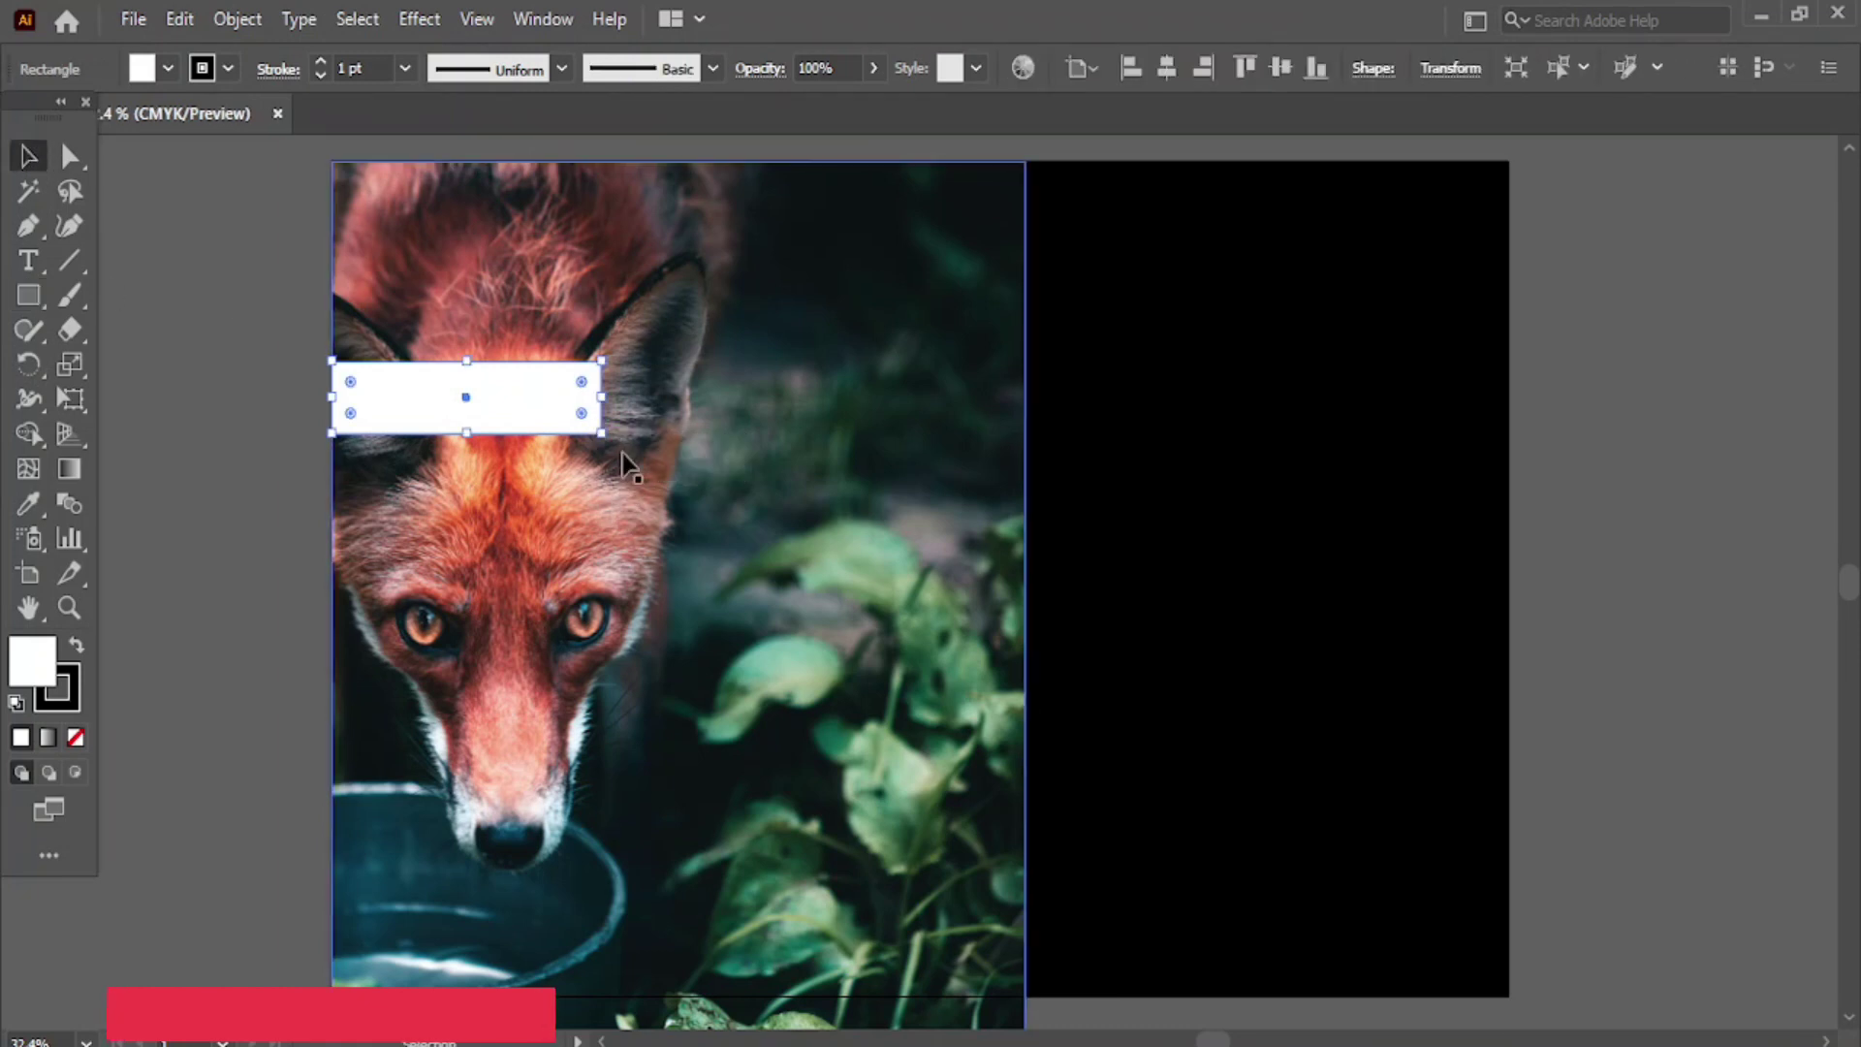
- Rotate the white bar diagonally over the fox's head and stretch it to about 453 × 125 px
left_click_drag(607, 441, 575, 519)
left_click_drag(461, 396, 436, 453)
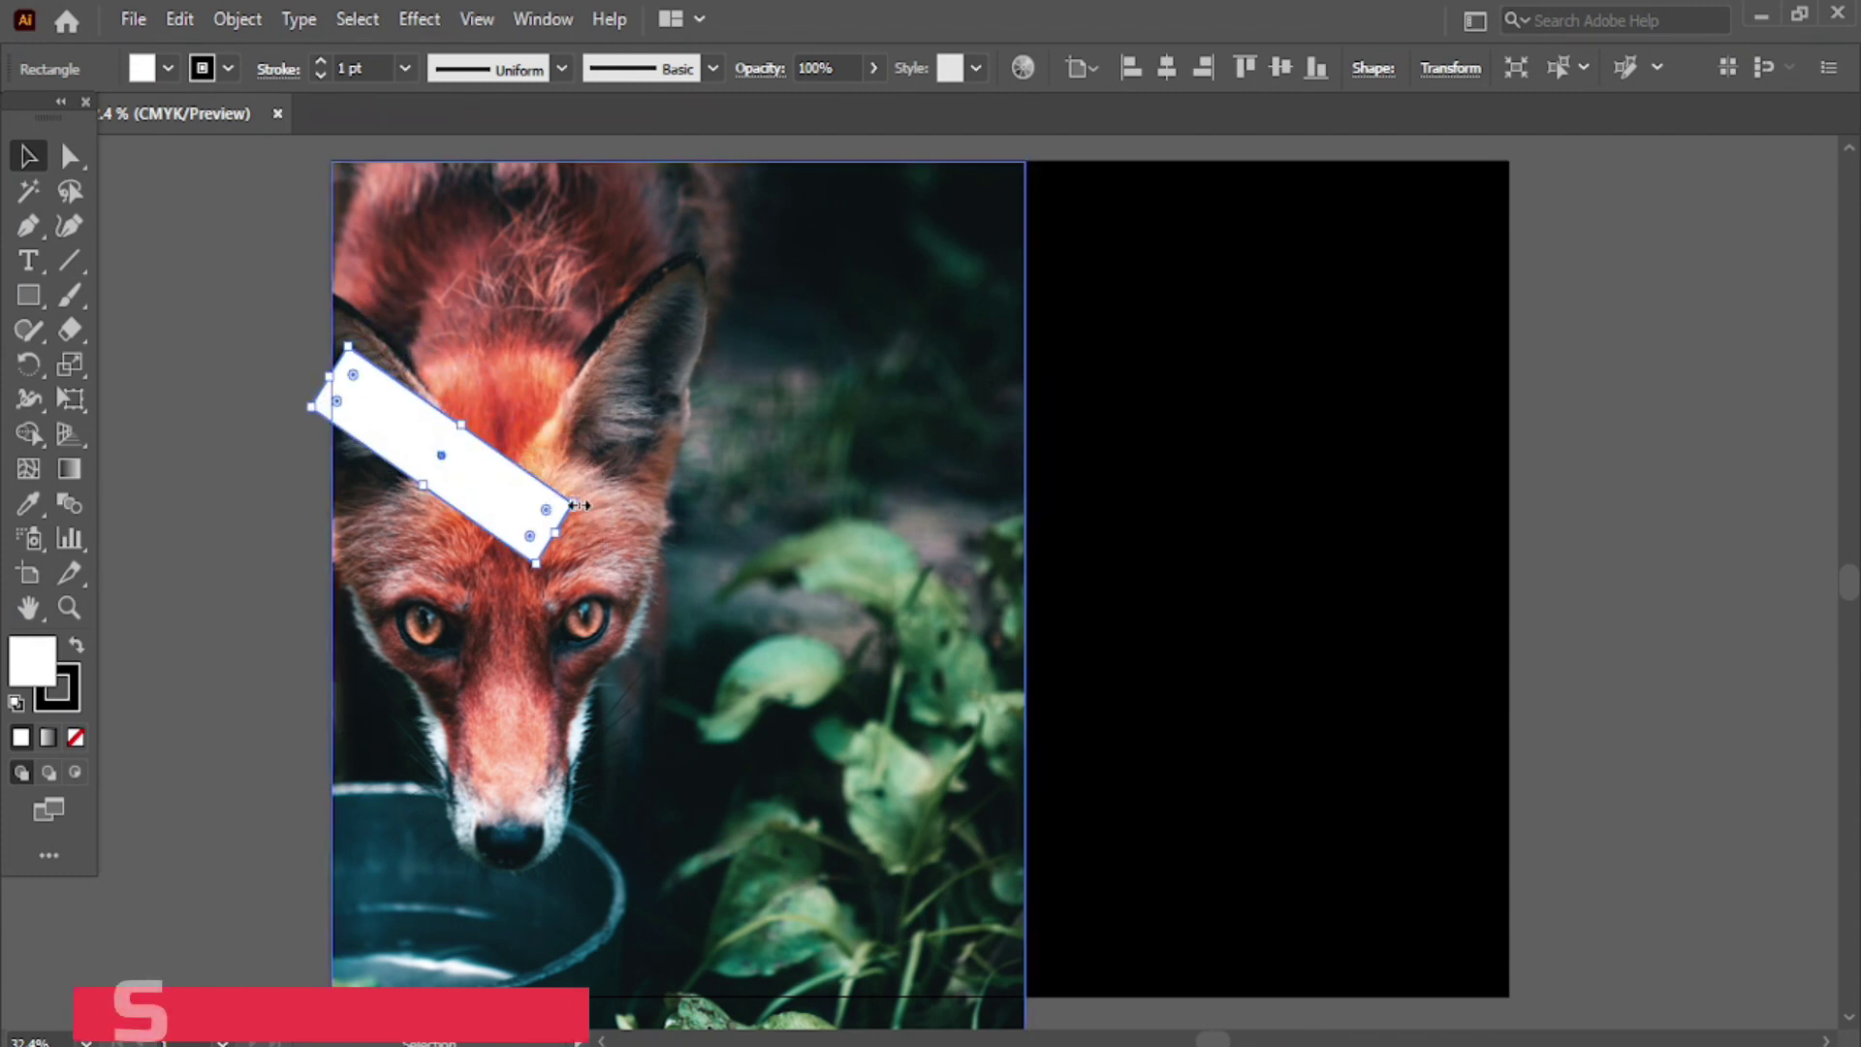
mouse_move(586, 501)
left_mouse_down()
mouse_move(579, 523)
mouse_move(479, 486)
mouse_move(405, 490)
left_mouse_up()
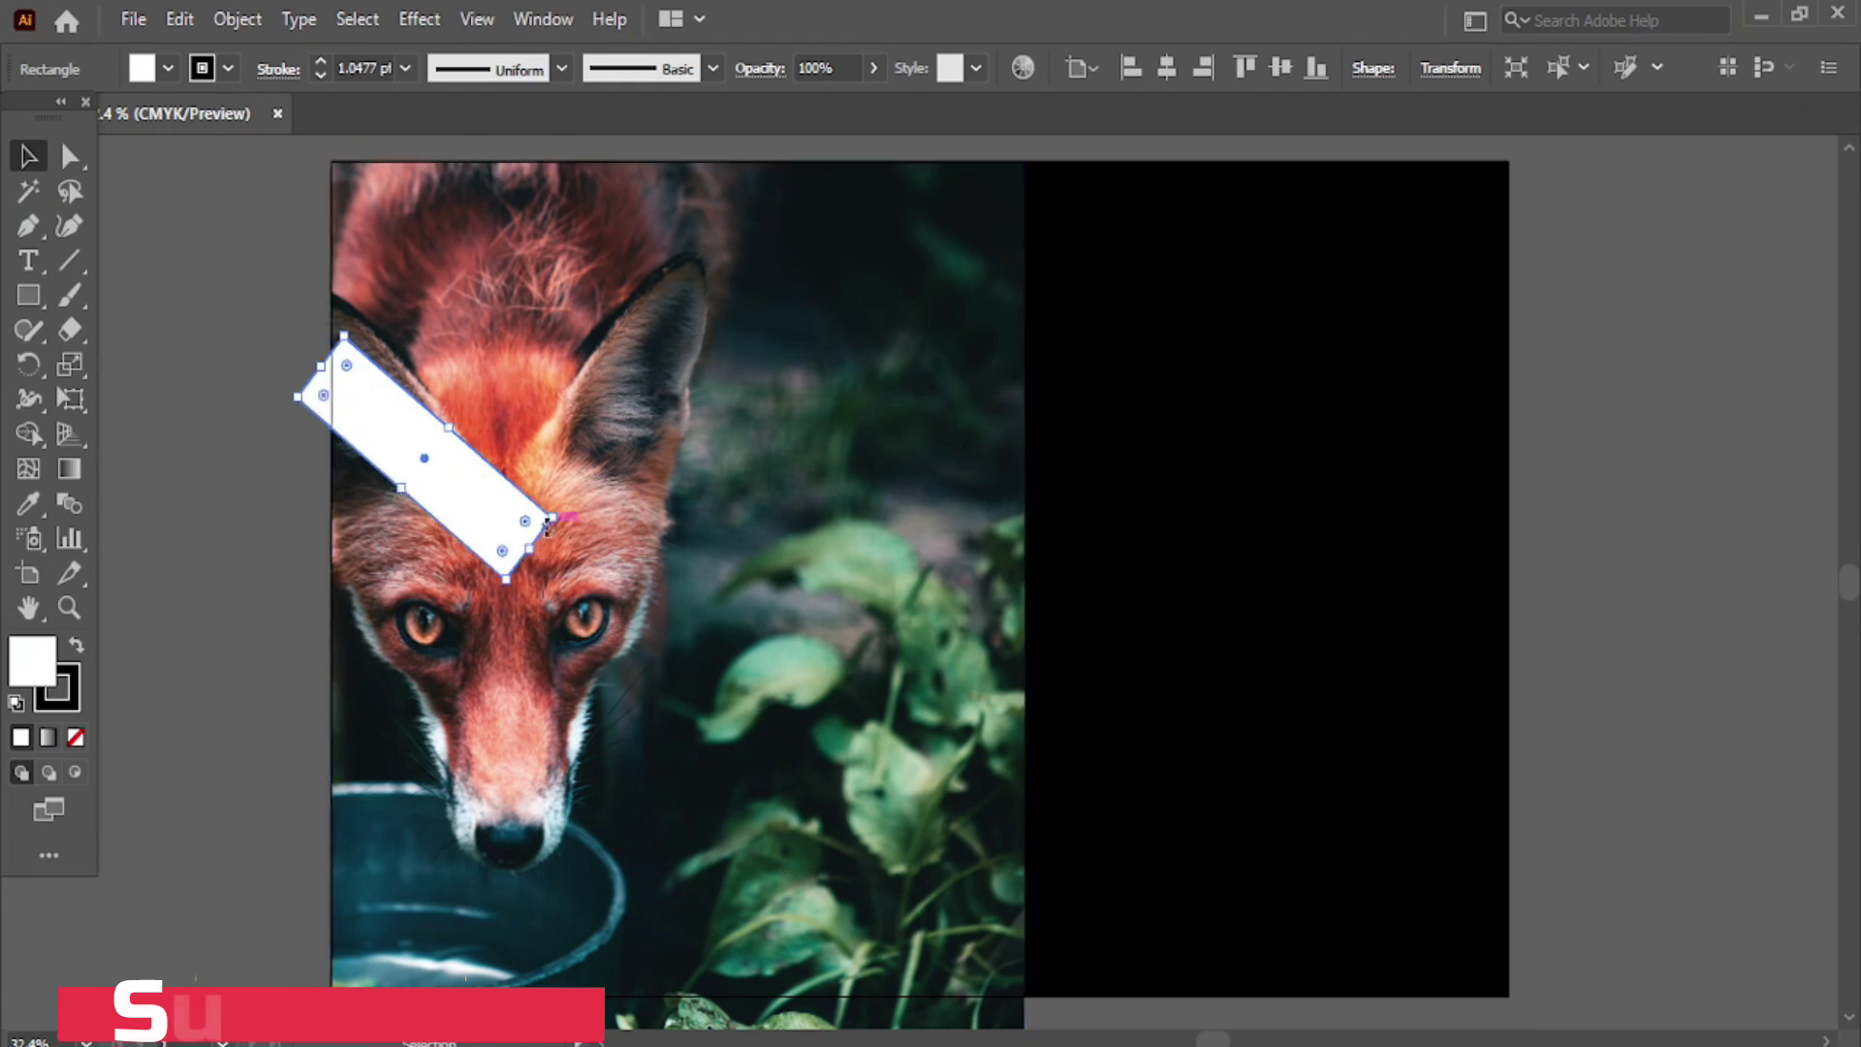
left_click_drag(549, 516, 567, 525)
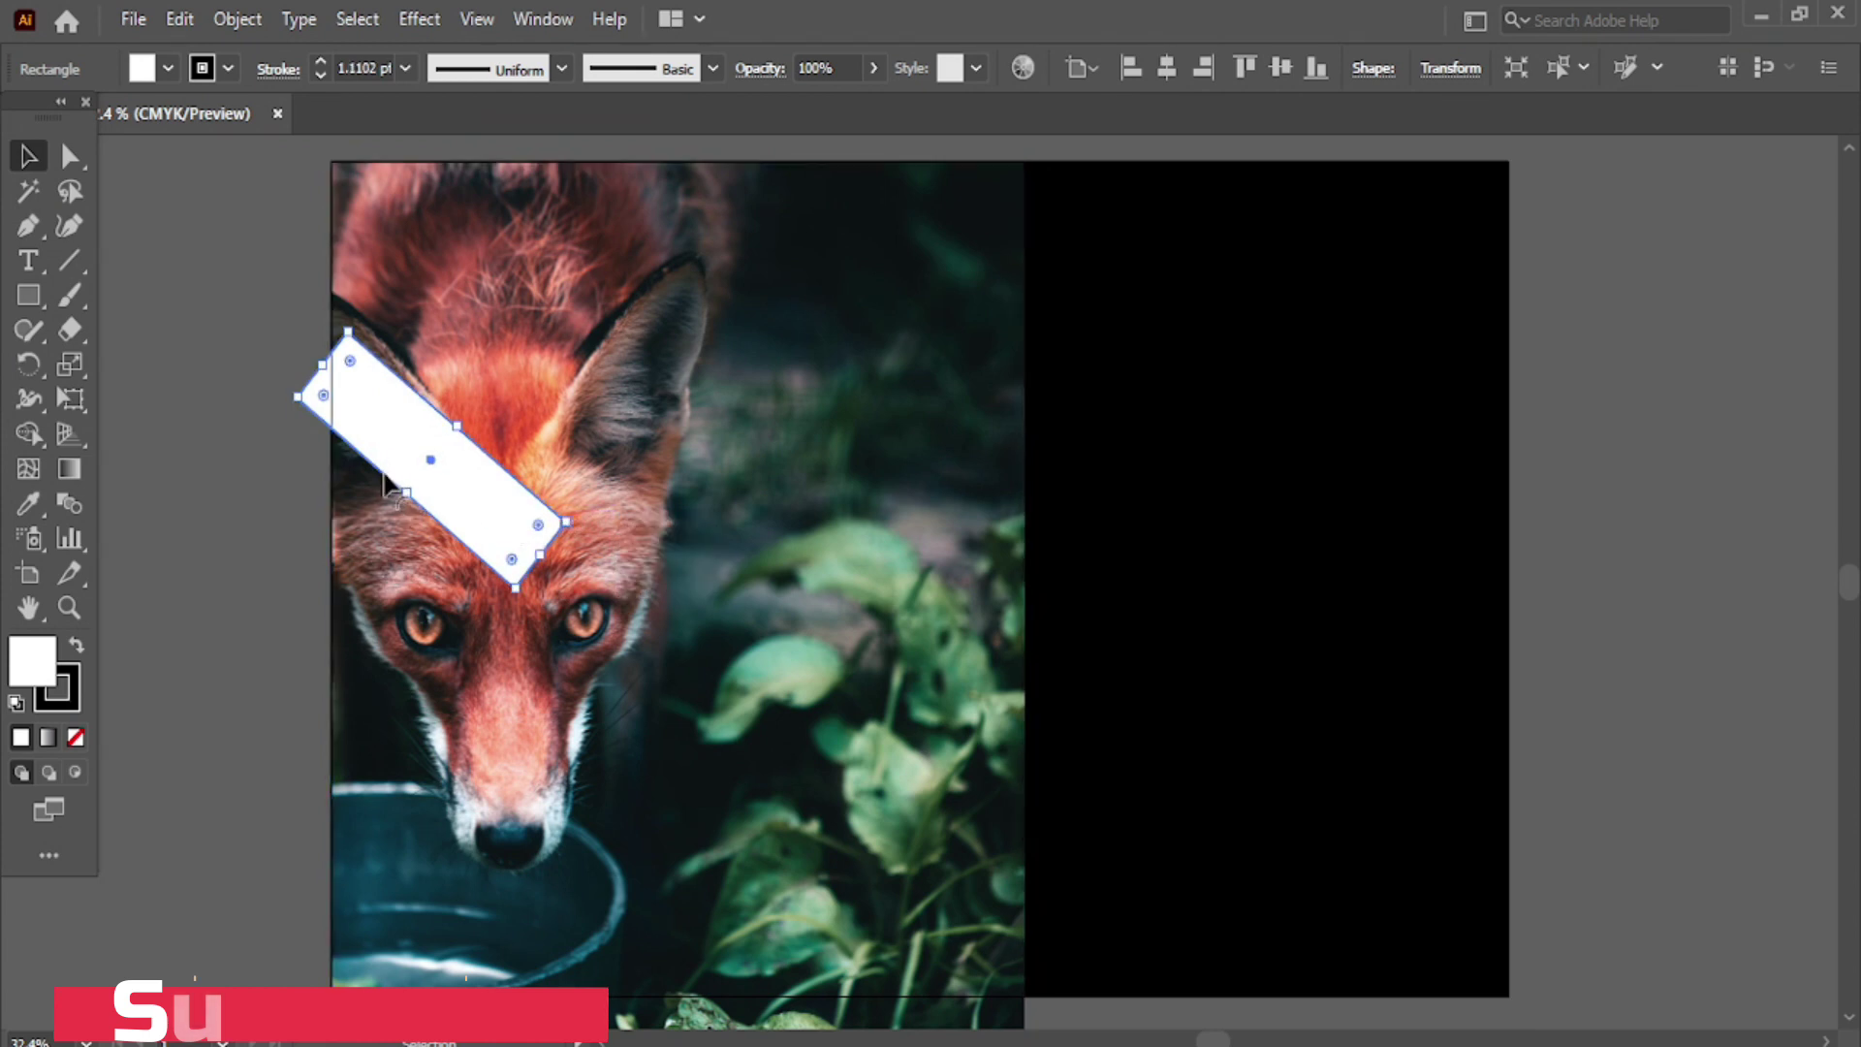
- Reselect the bar and bring up the Reflect dialog to preview a mirrored crossing copy
left_click(320, 448)
left_click(491, 496)
right_click(493, 500)
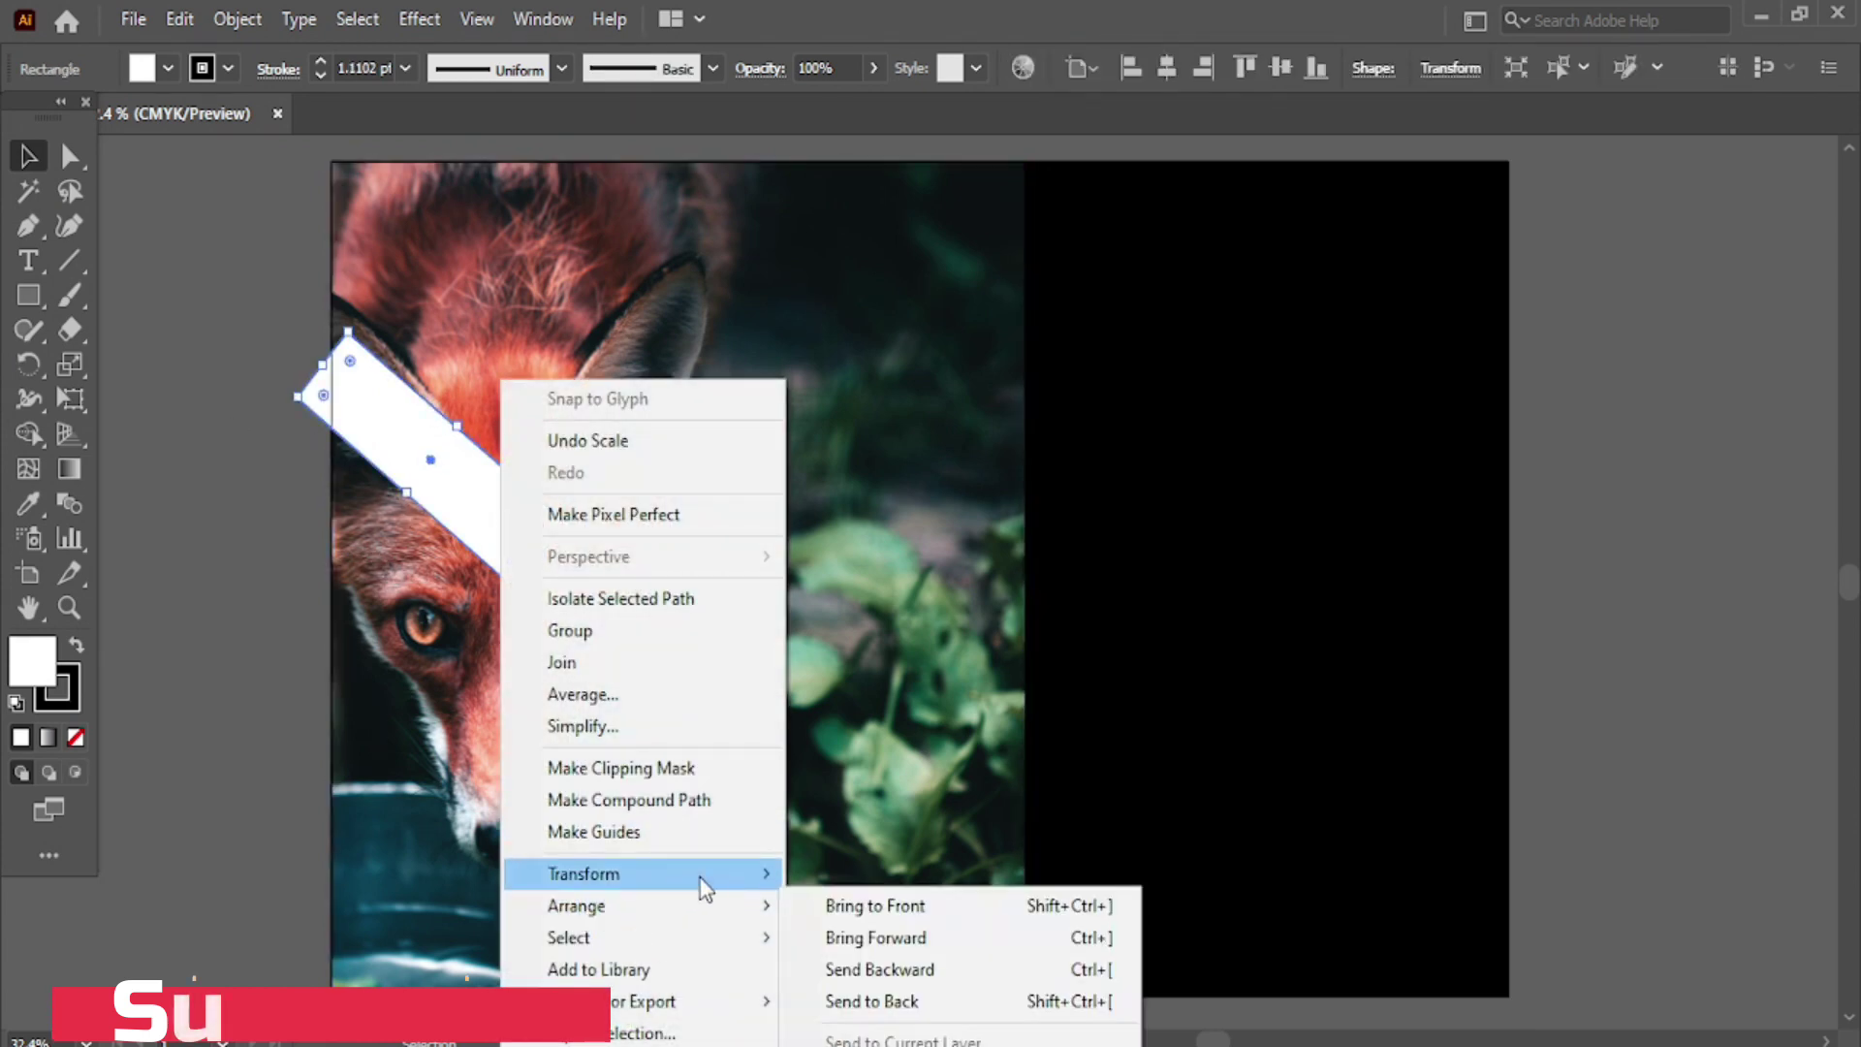
mouse_move(714, 876)
left_click(896, 725)
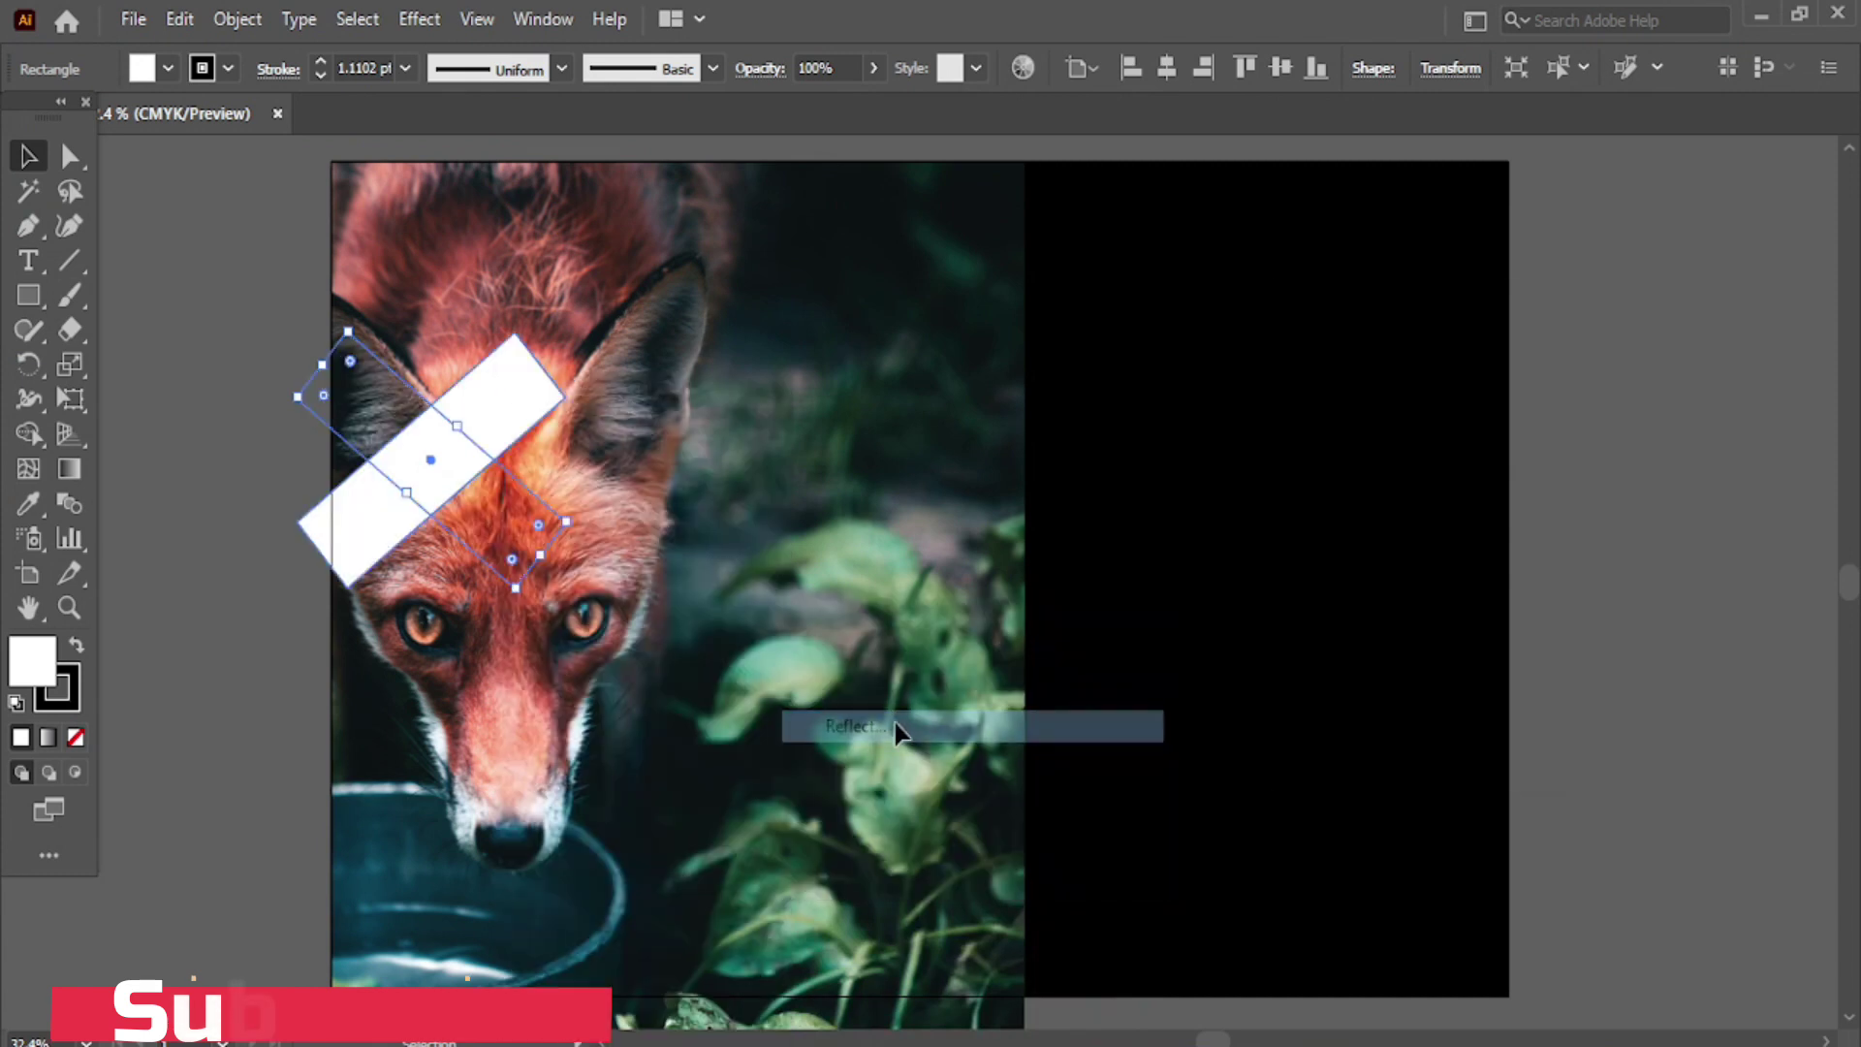
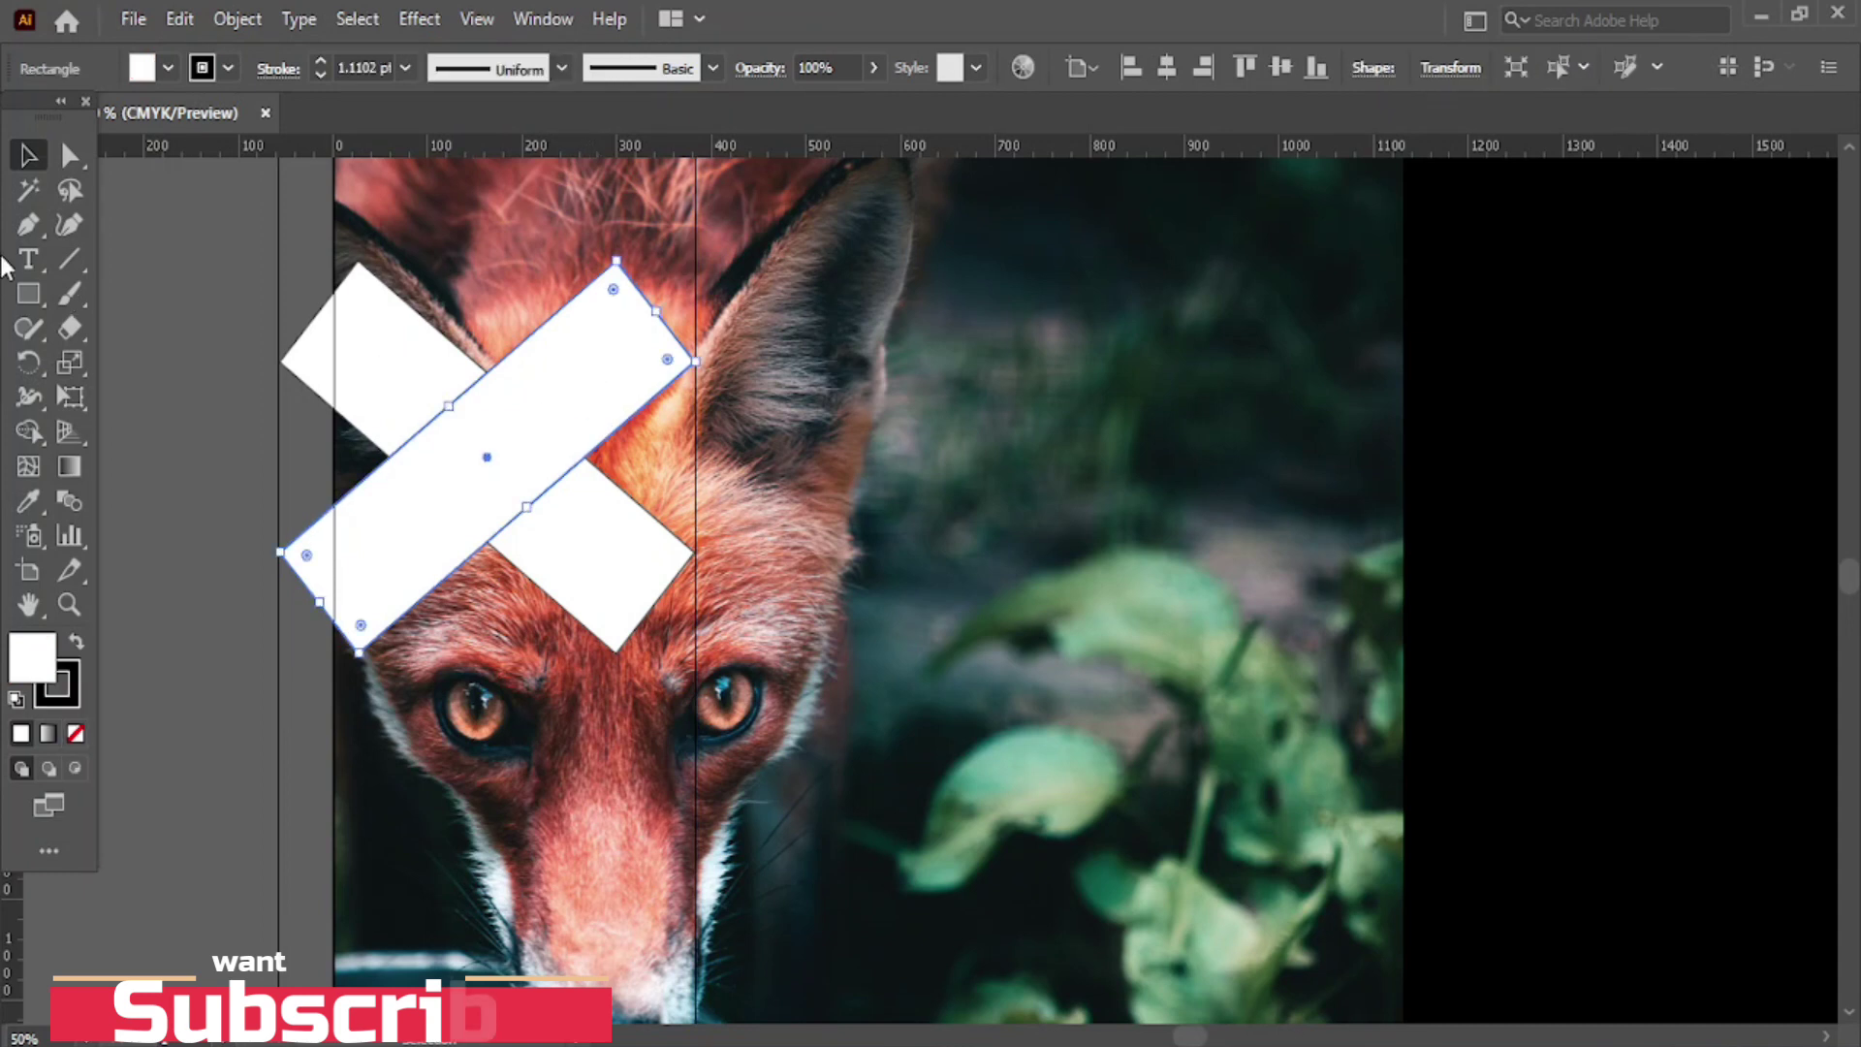
- Drag the top corner anchors of both white bars upward until the X's upper arms end level
left_click(69, 155)
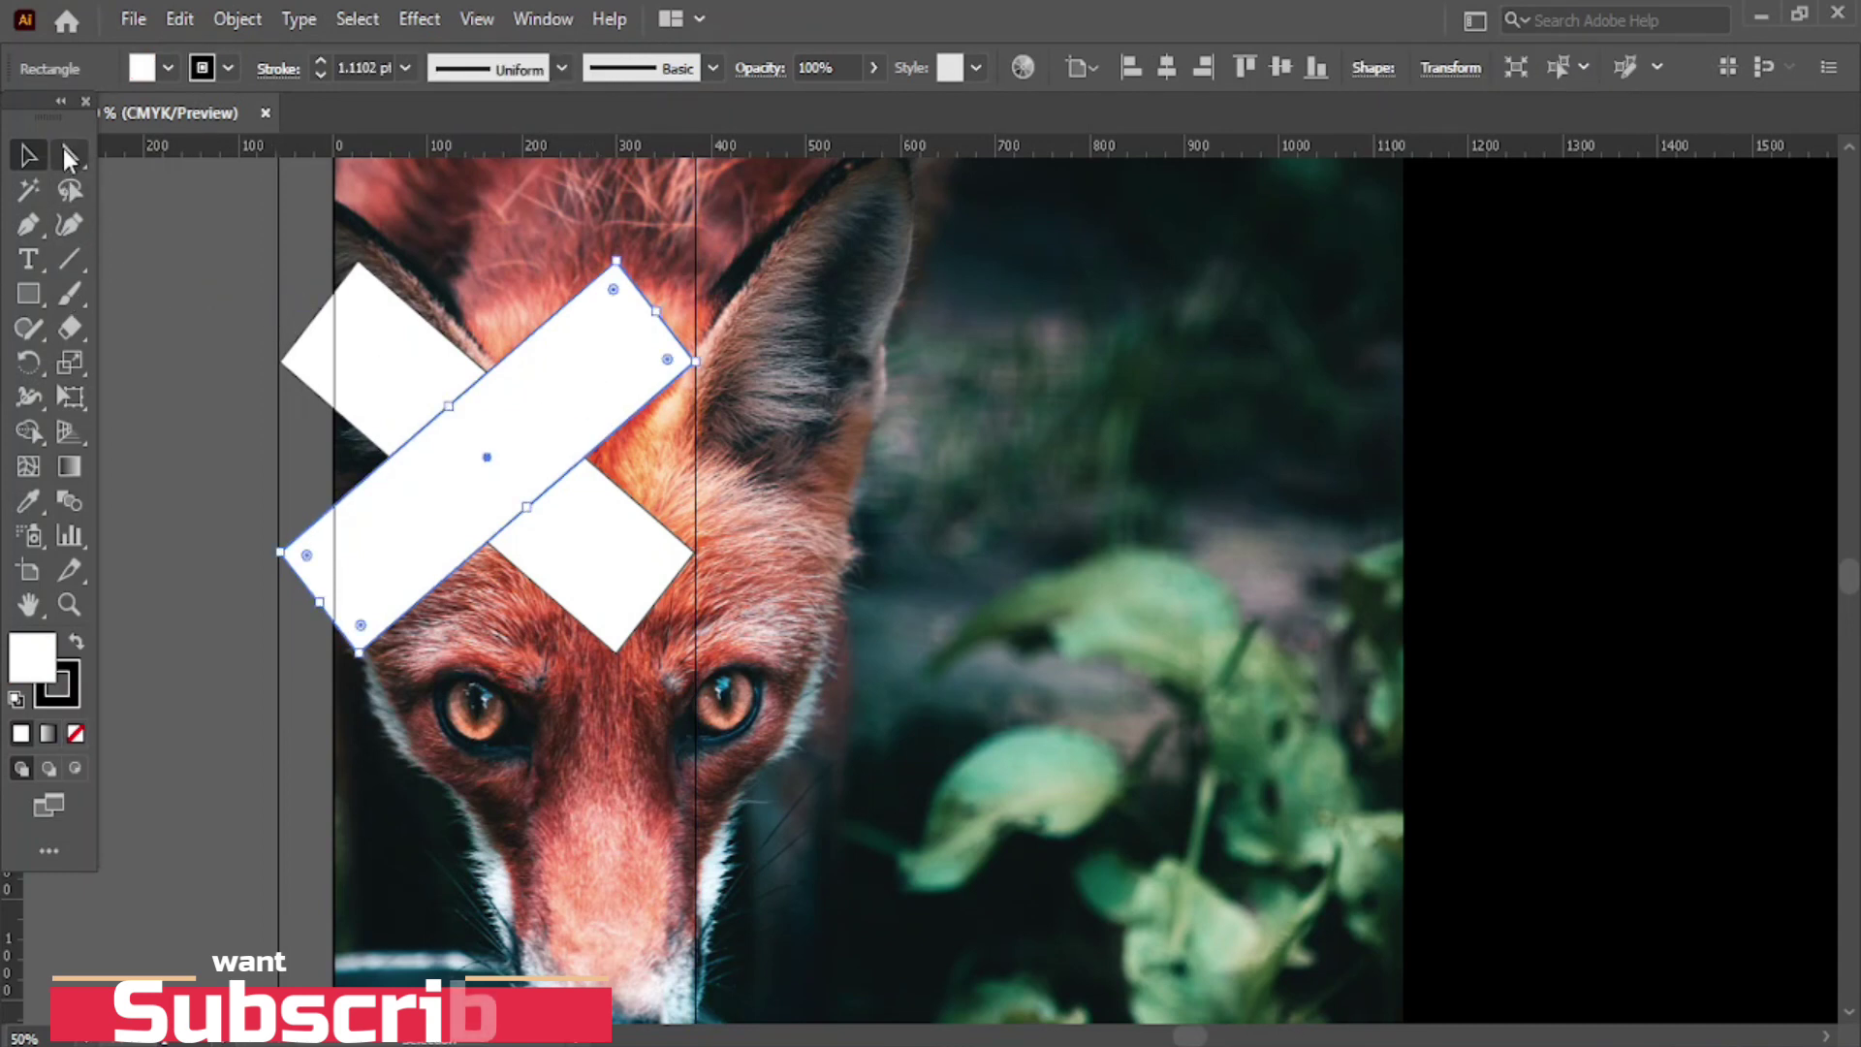
left_click(618, 263)
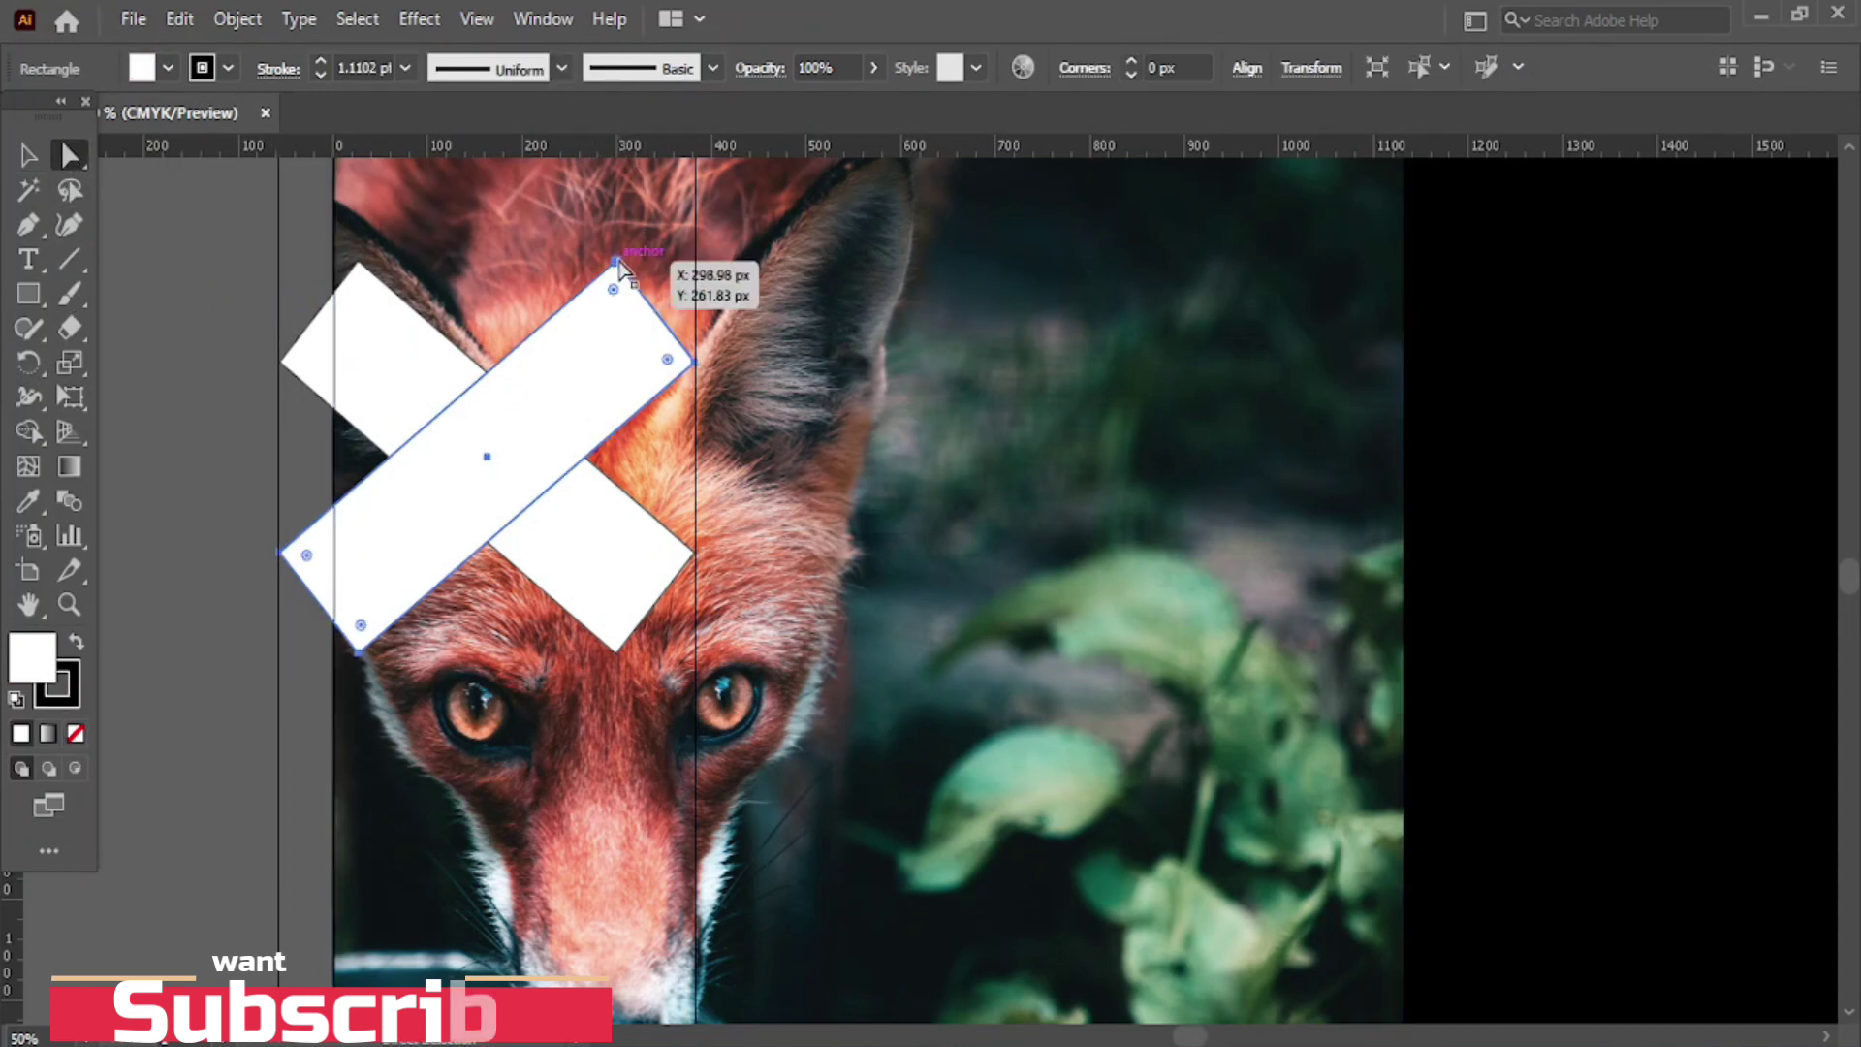
left_click_drag(618, 264, 694, 221)
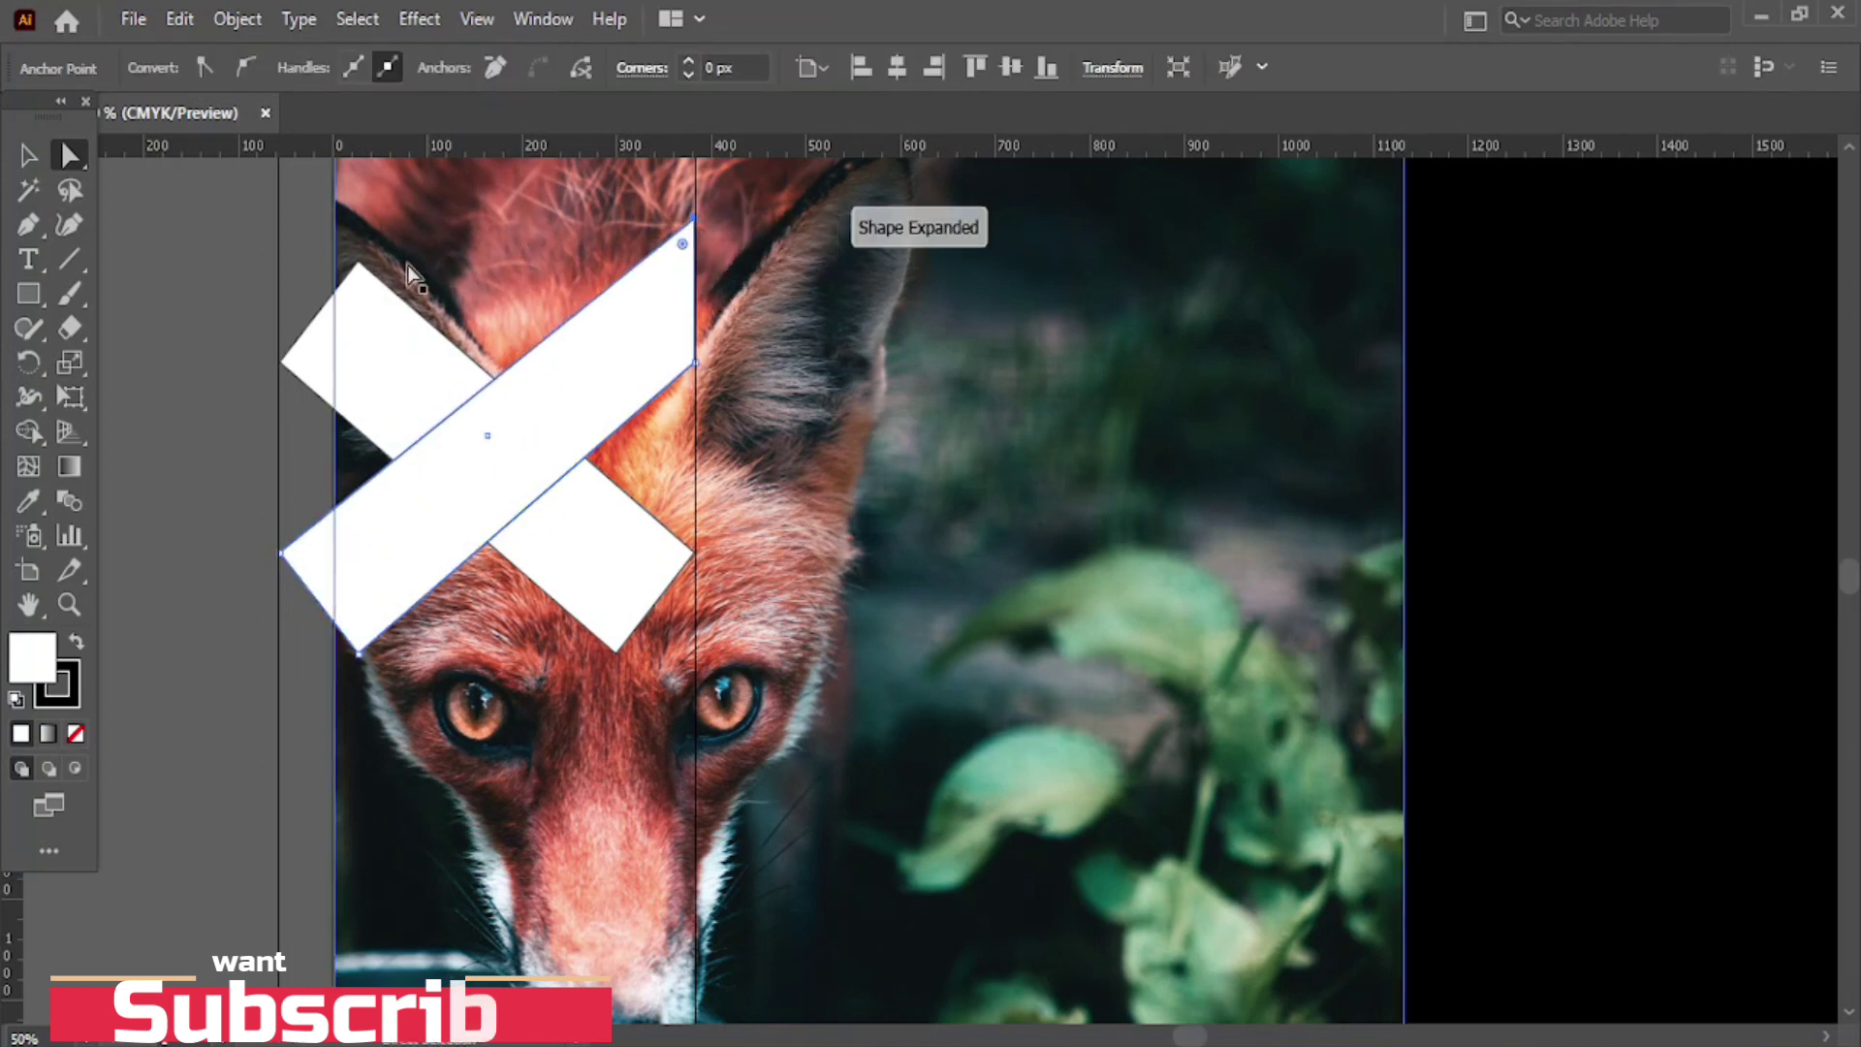
left_click(359, 268)
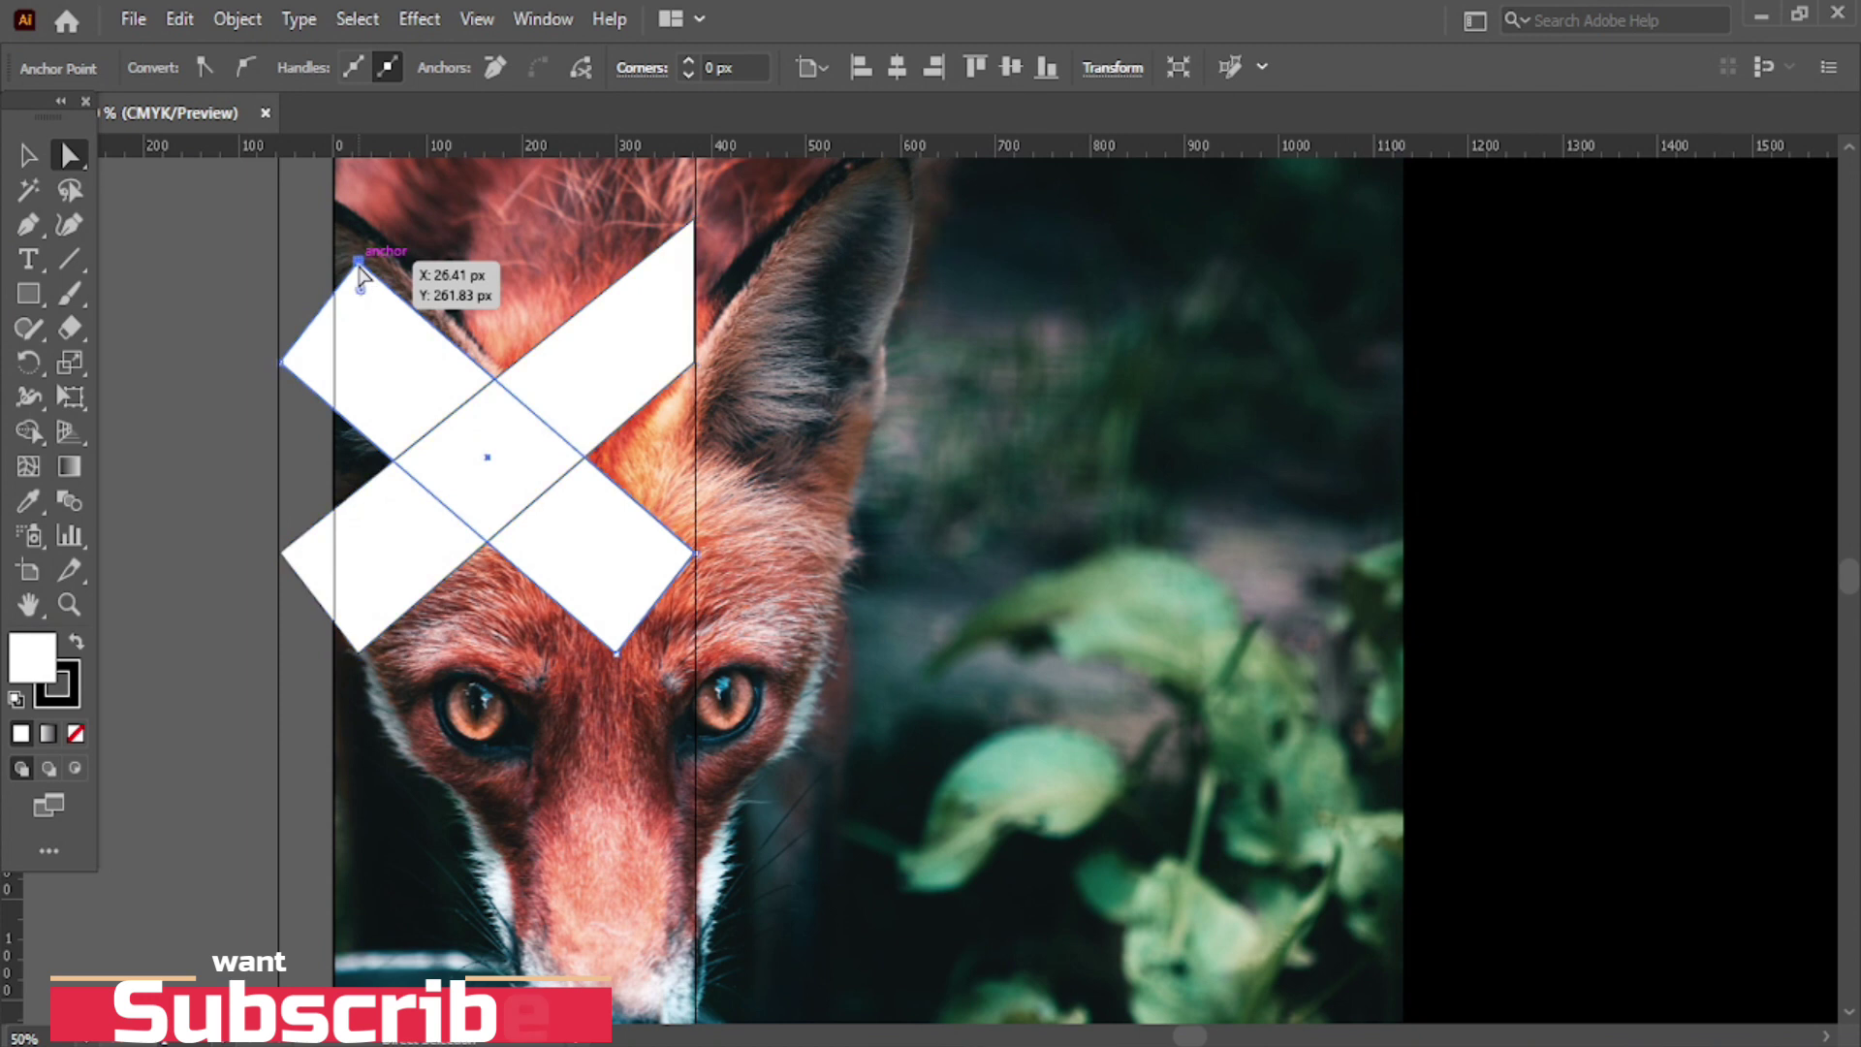
left_click_drag(358, 268, 280, 221)
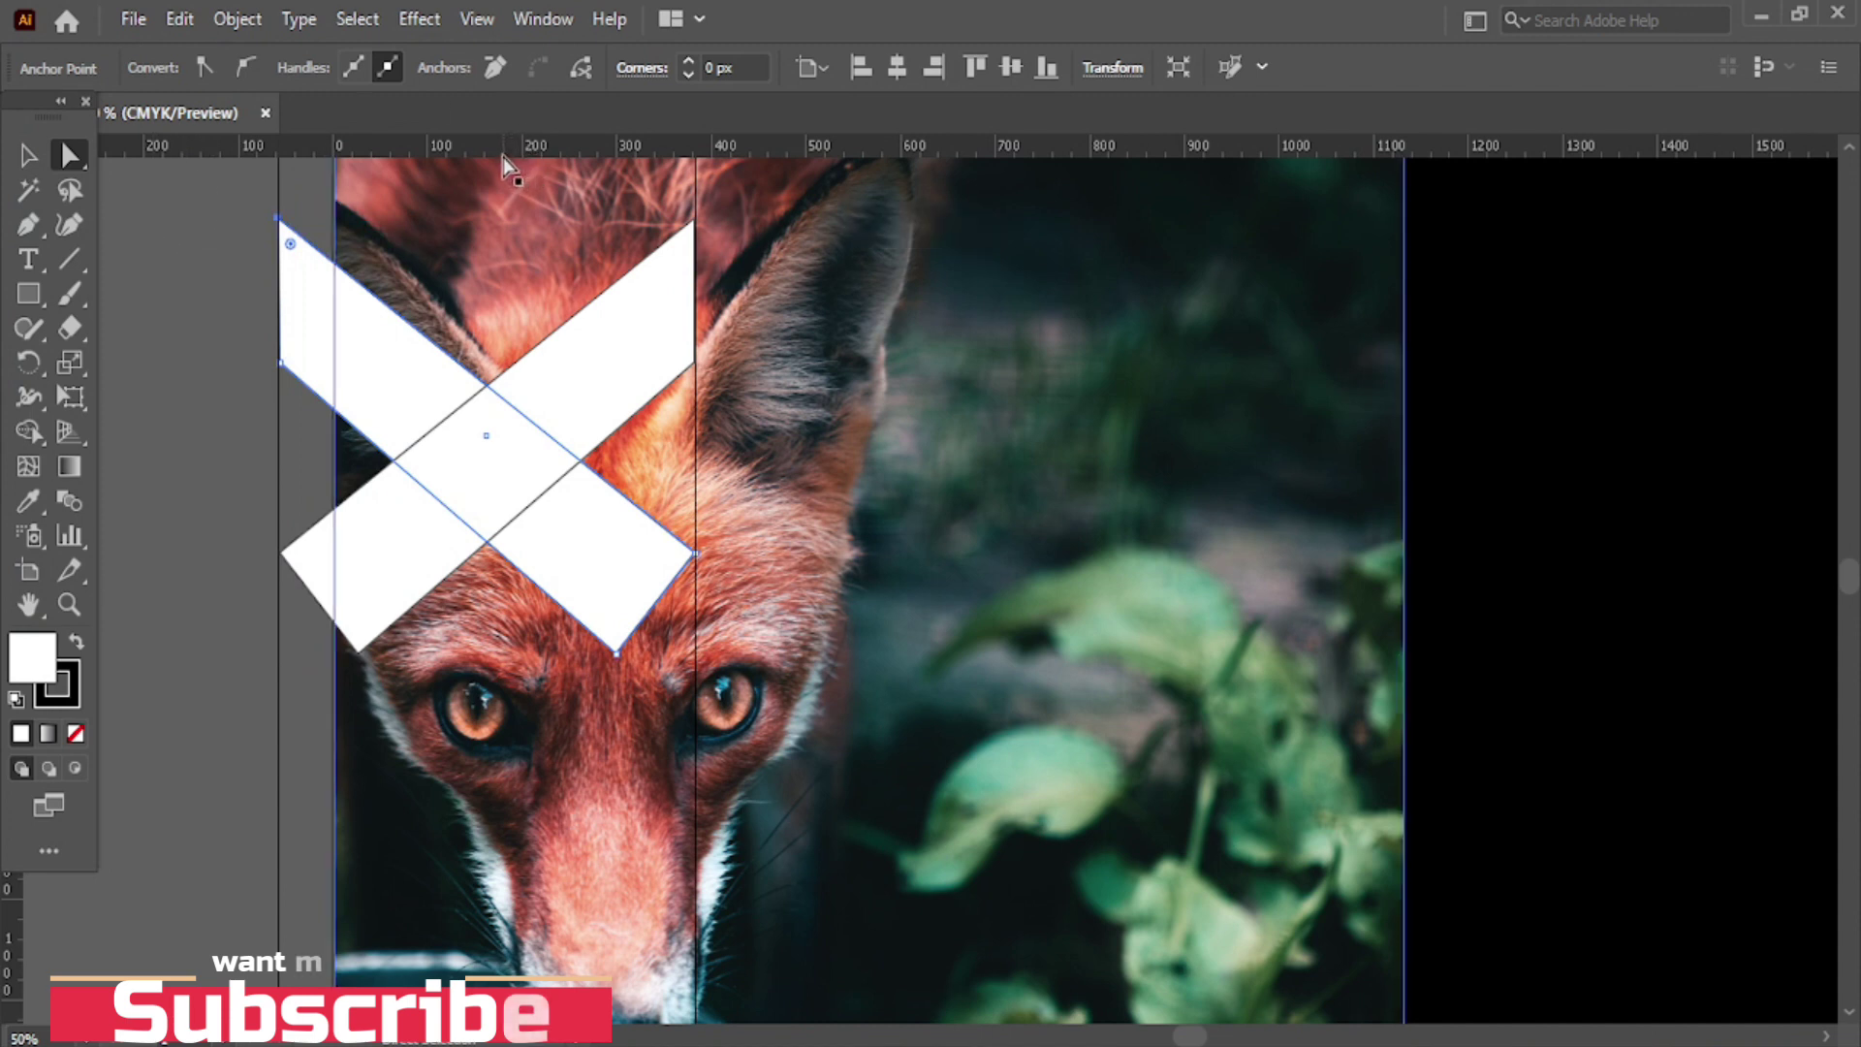
left_click(179, 242)
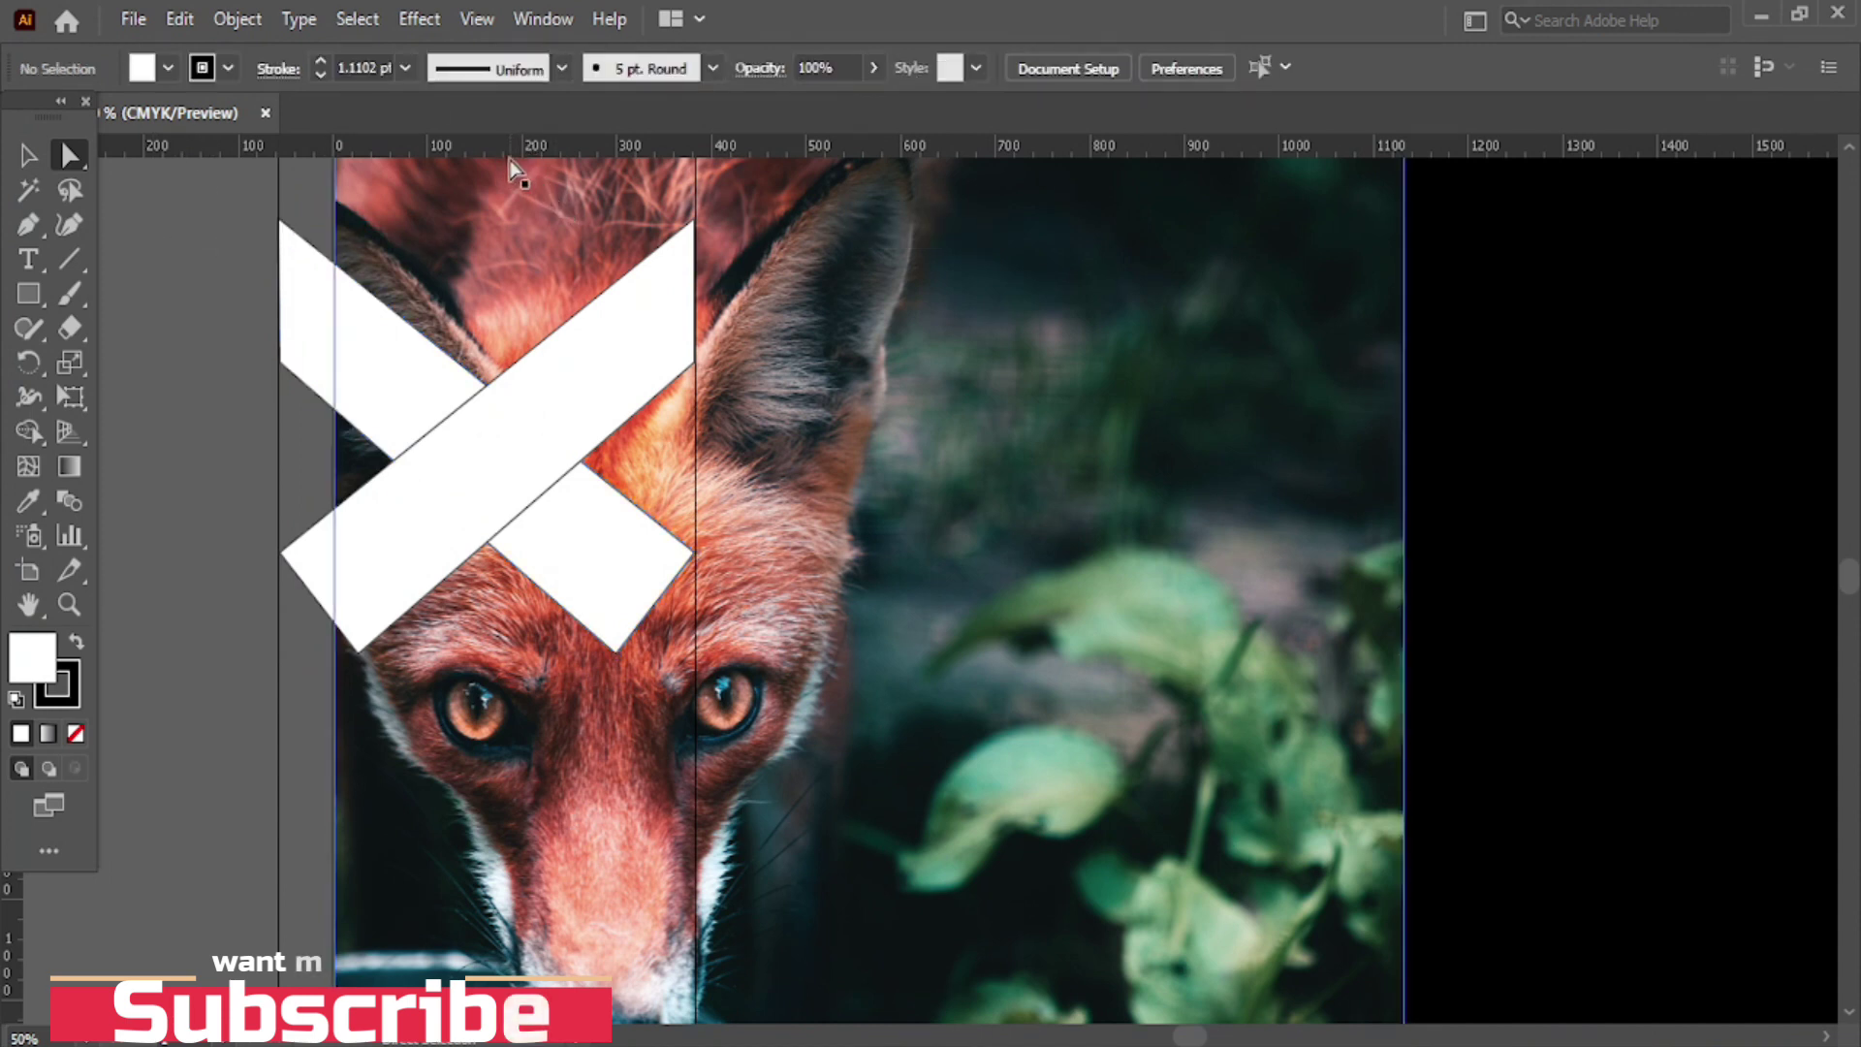
mouse_move(510, 163)
left_mouse_down()
mouse_move(505, 194)
mouse_move(497, 169)
left_mouse_up()
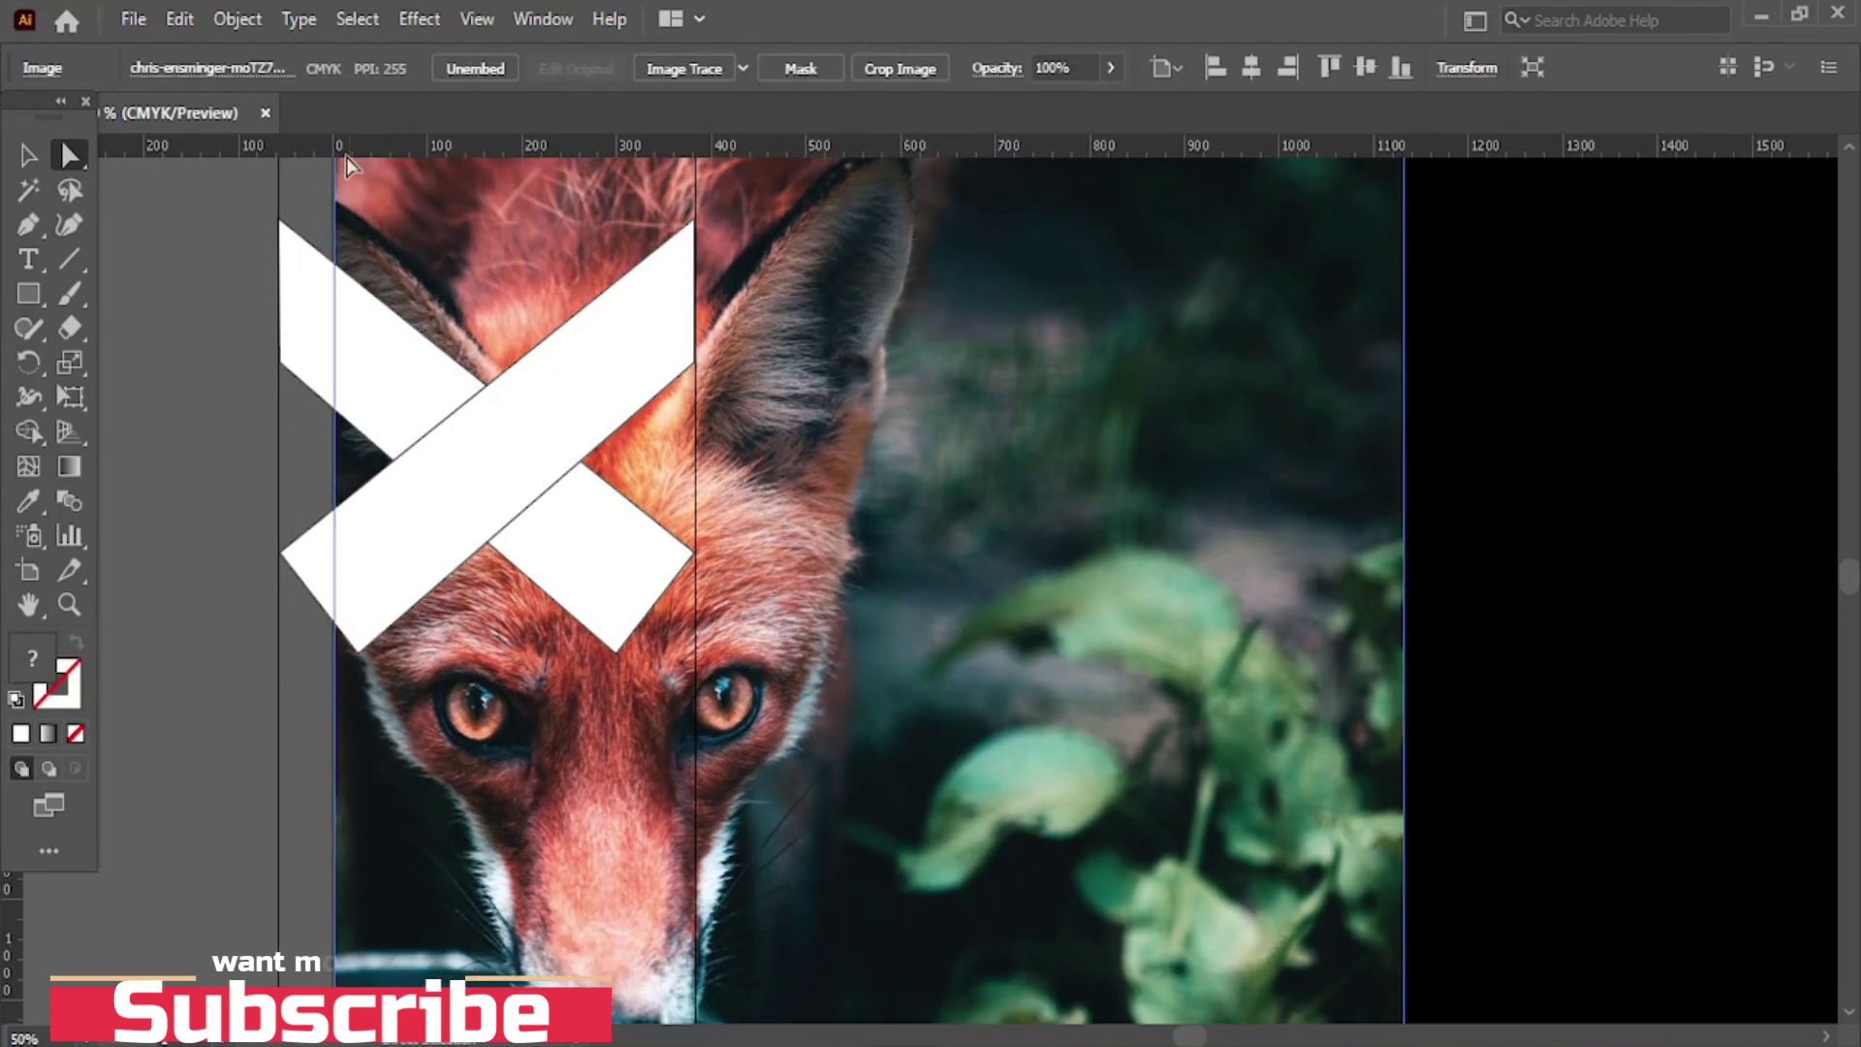
- Pull a horizontal guide from the top ruler down to the X's top edge and check the layout
left_click_drag(301, 162, 301, 222)
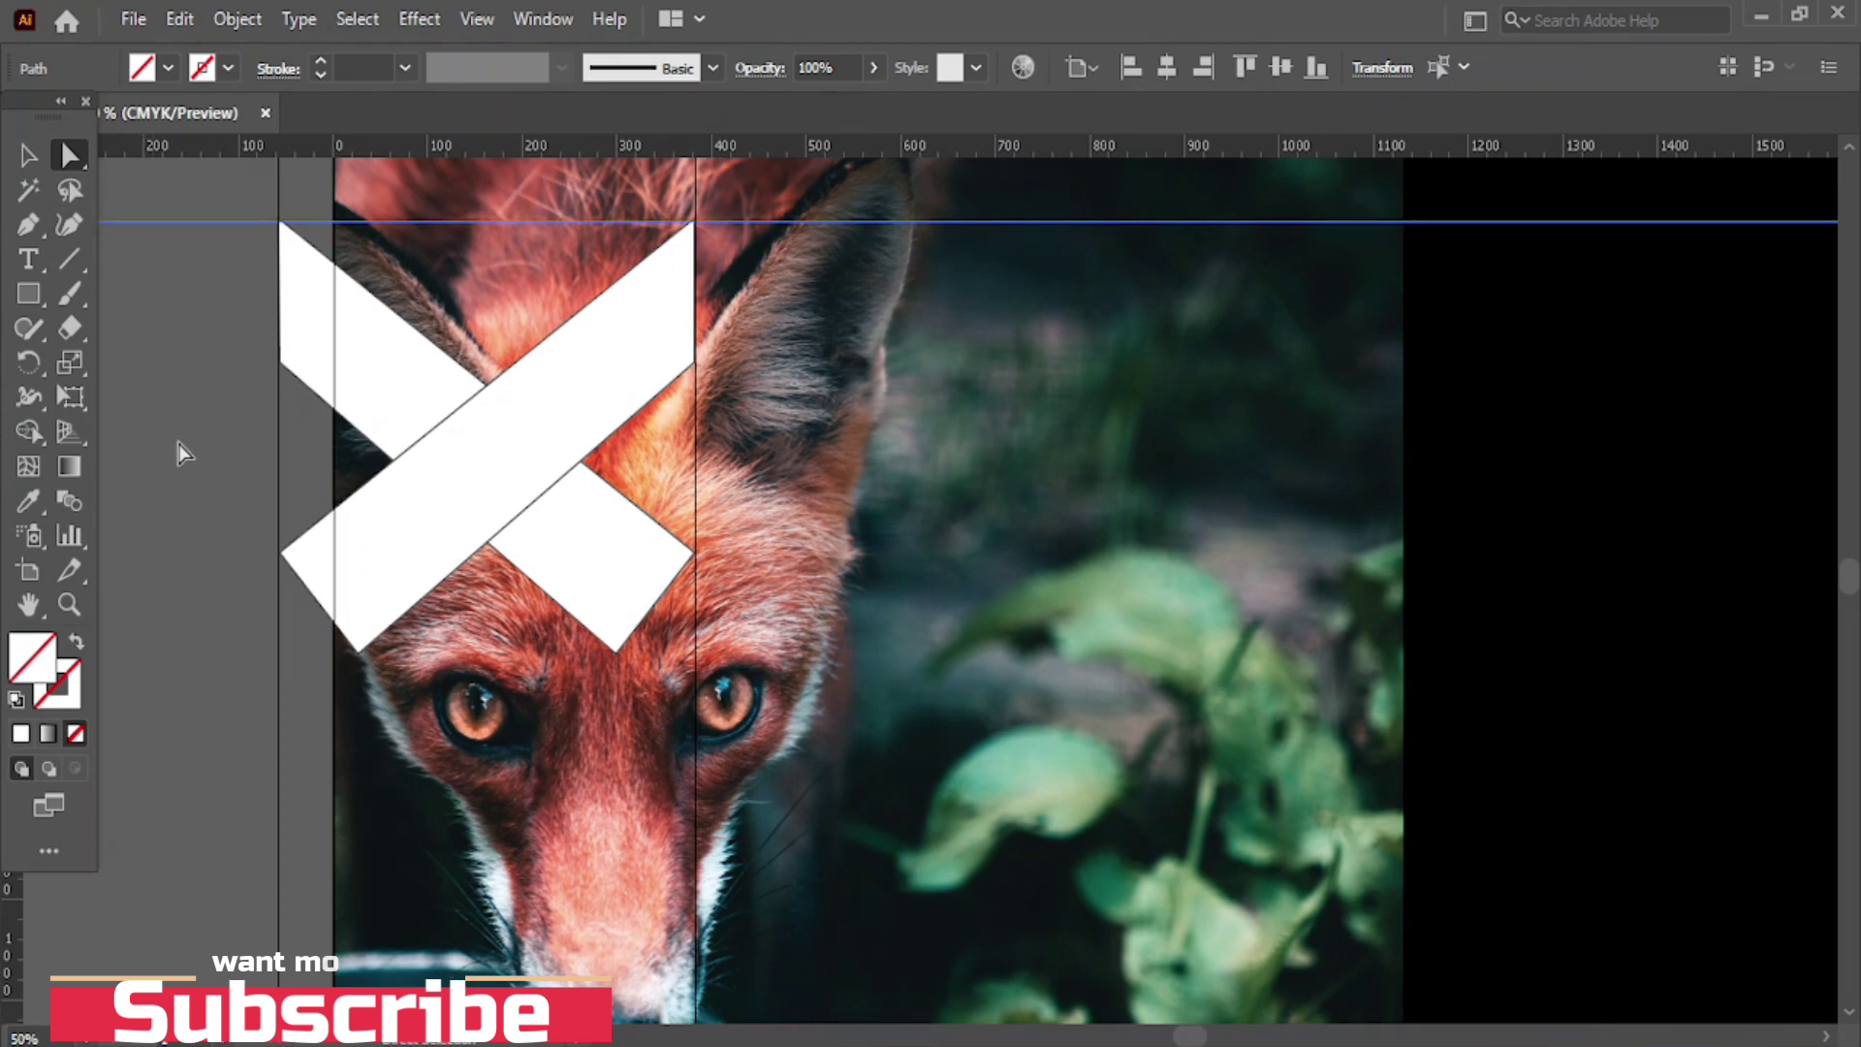
scroll(662, 441, "down", 2)
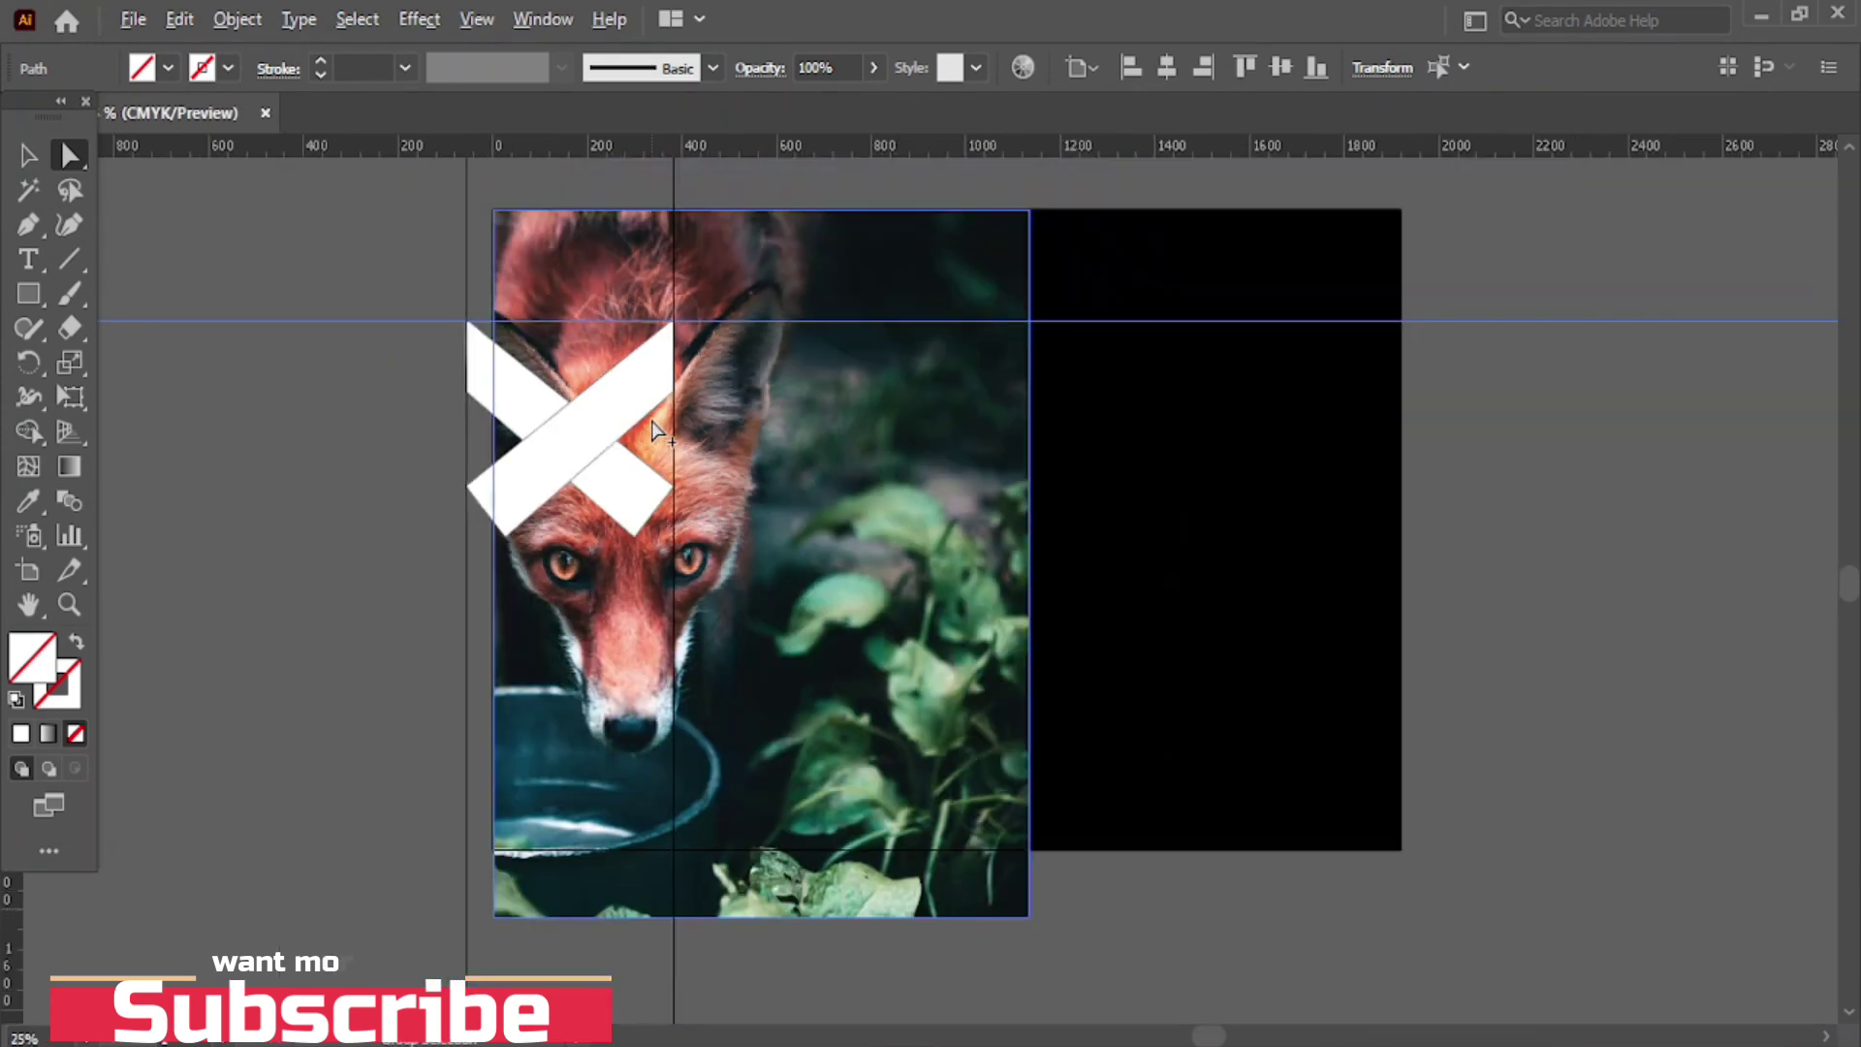
scroll(1253, 640, "up", 1)
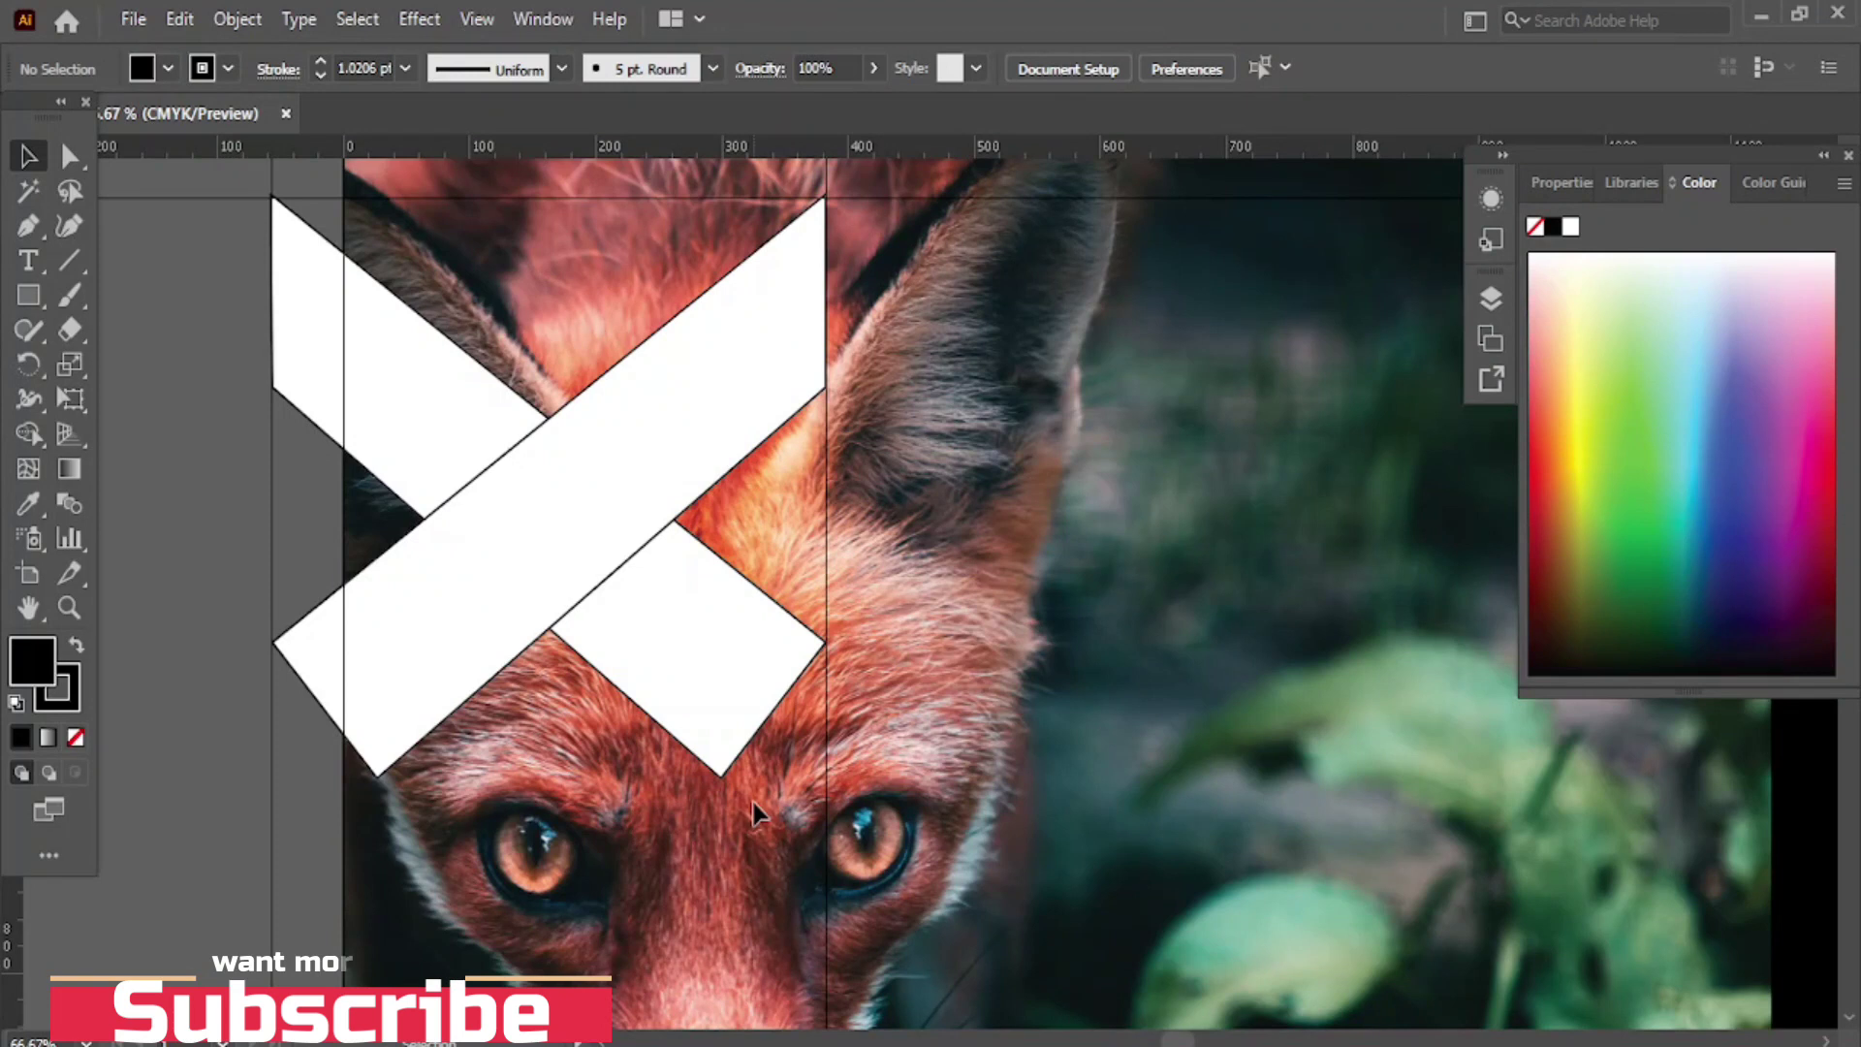
- With Shape Builder, delete the X's lower-left and lower-right arms and merge the remaining pieces into one V
key("ctrl+a")
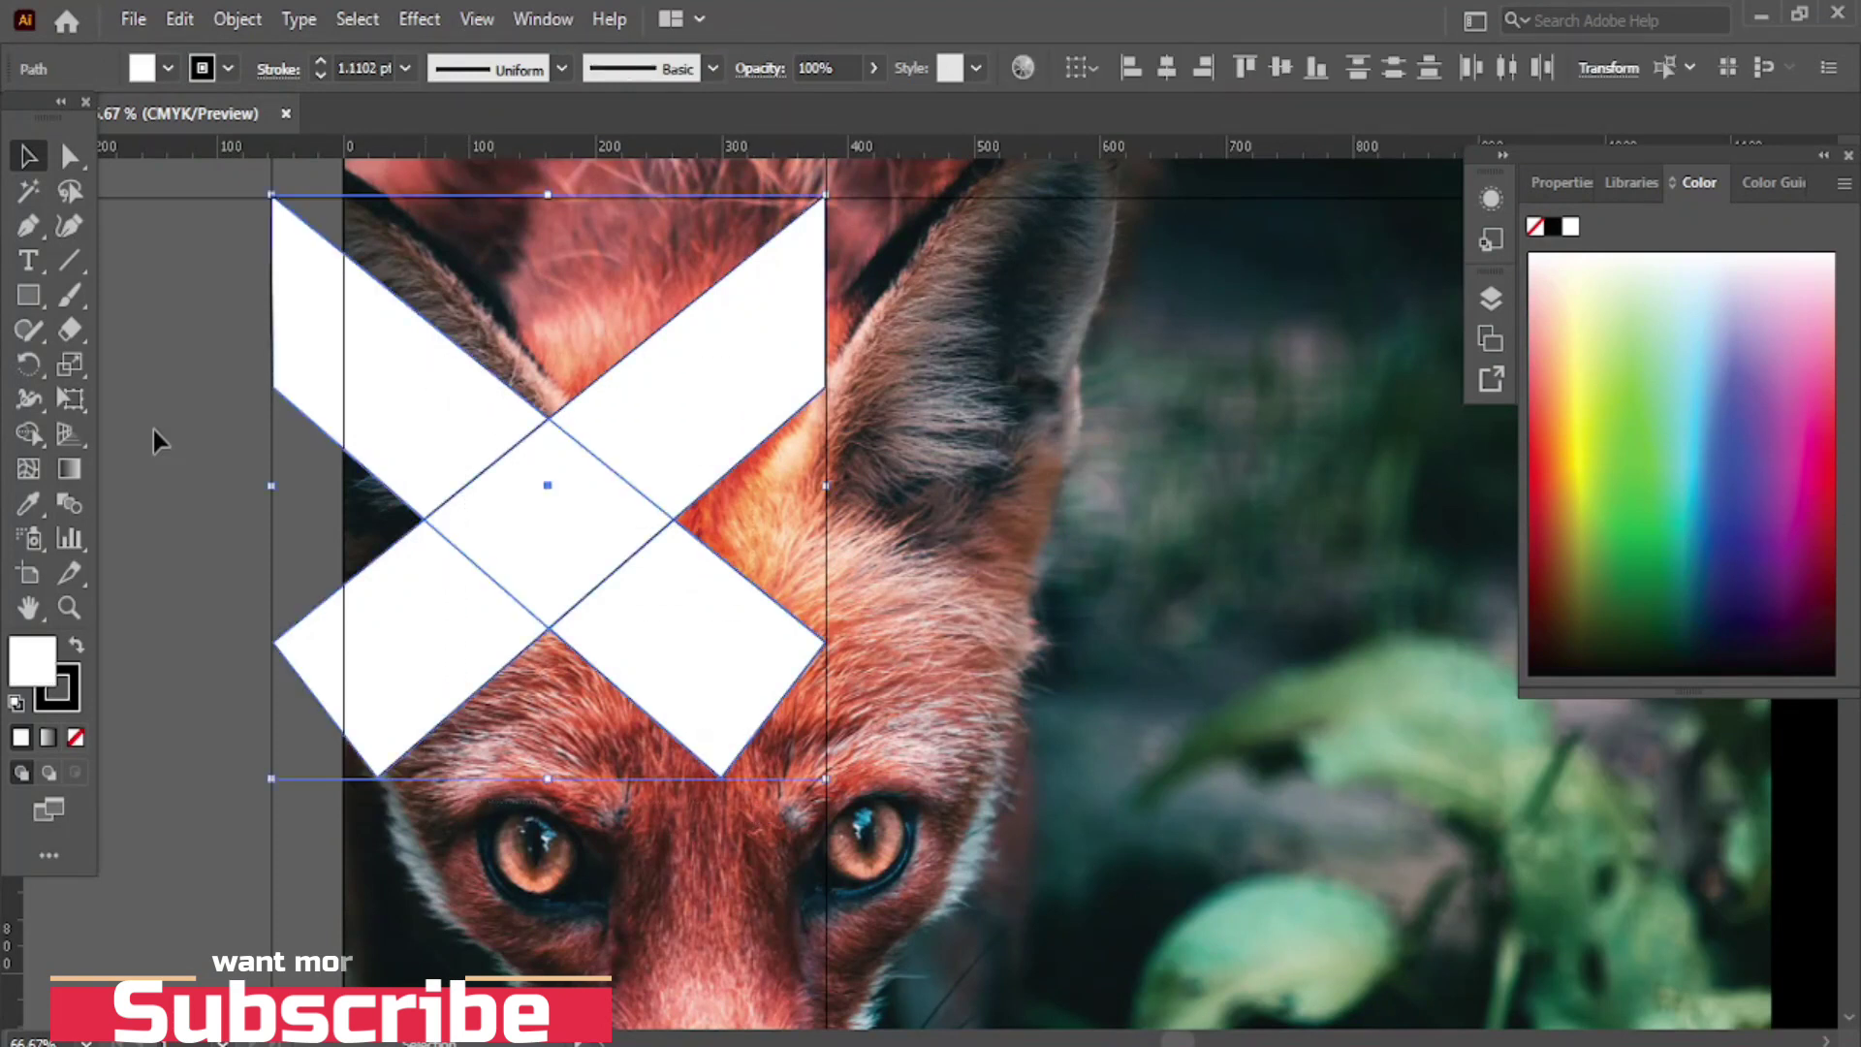
right_click(20, 434)
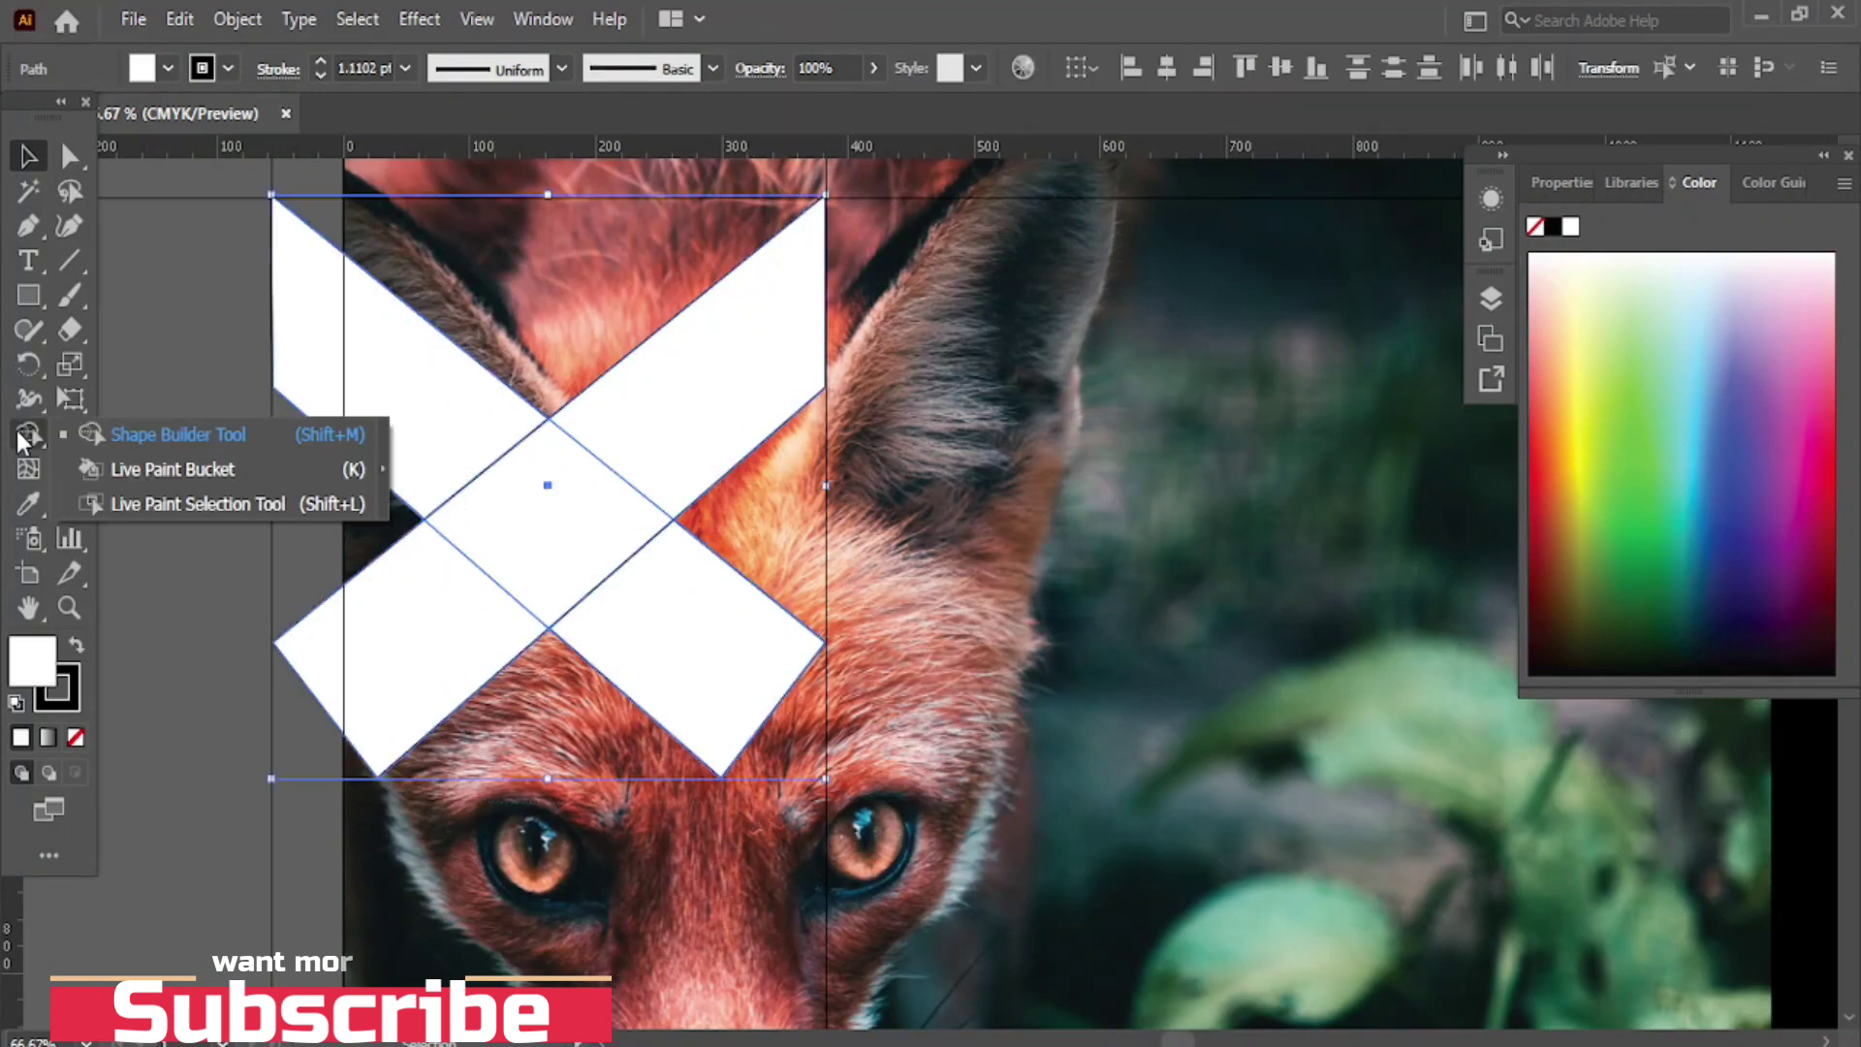
left_click(187, 435)
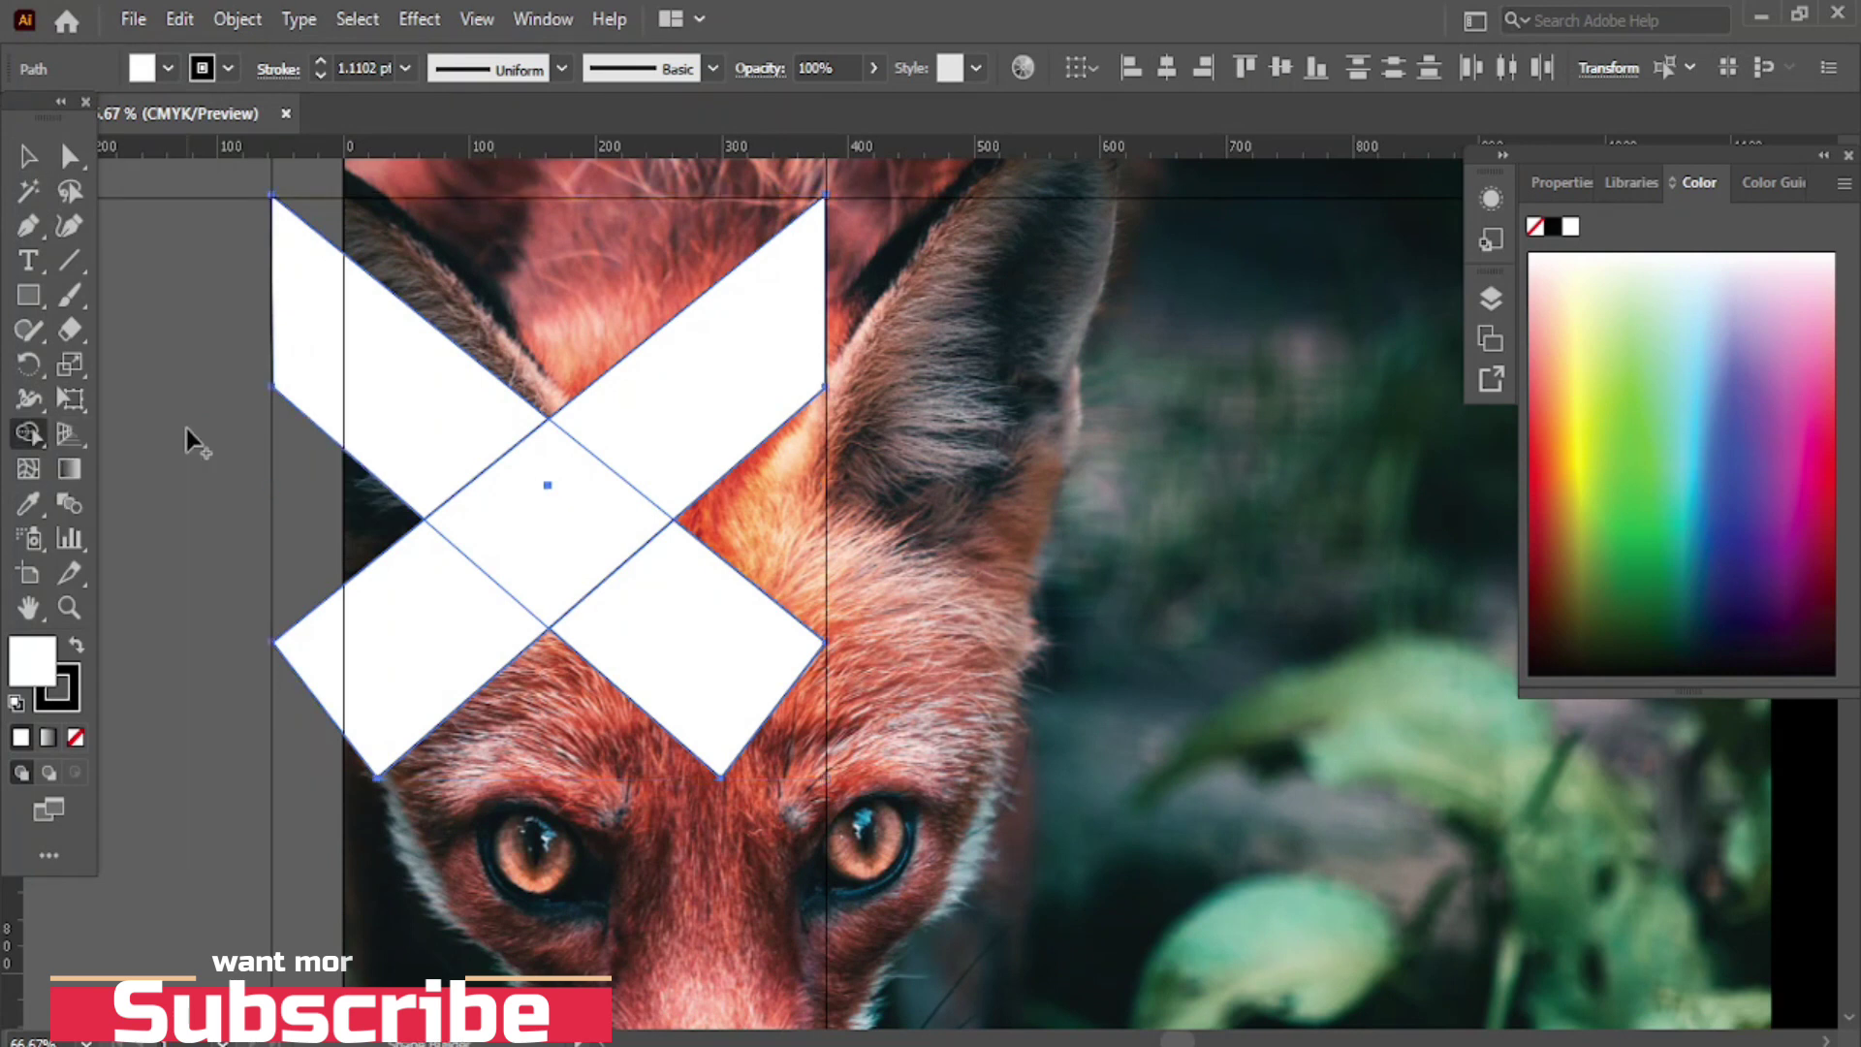
left_click(427, 648, "alt")
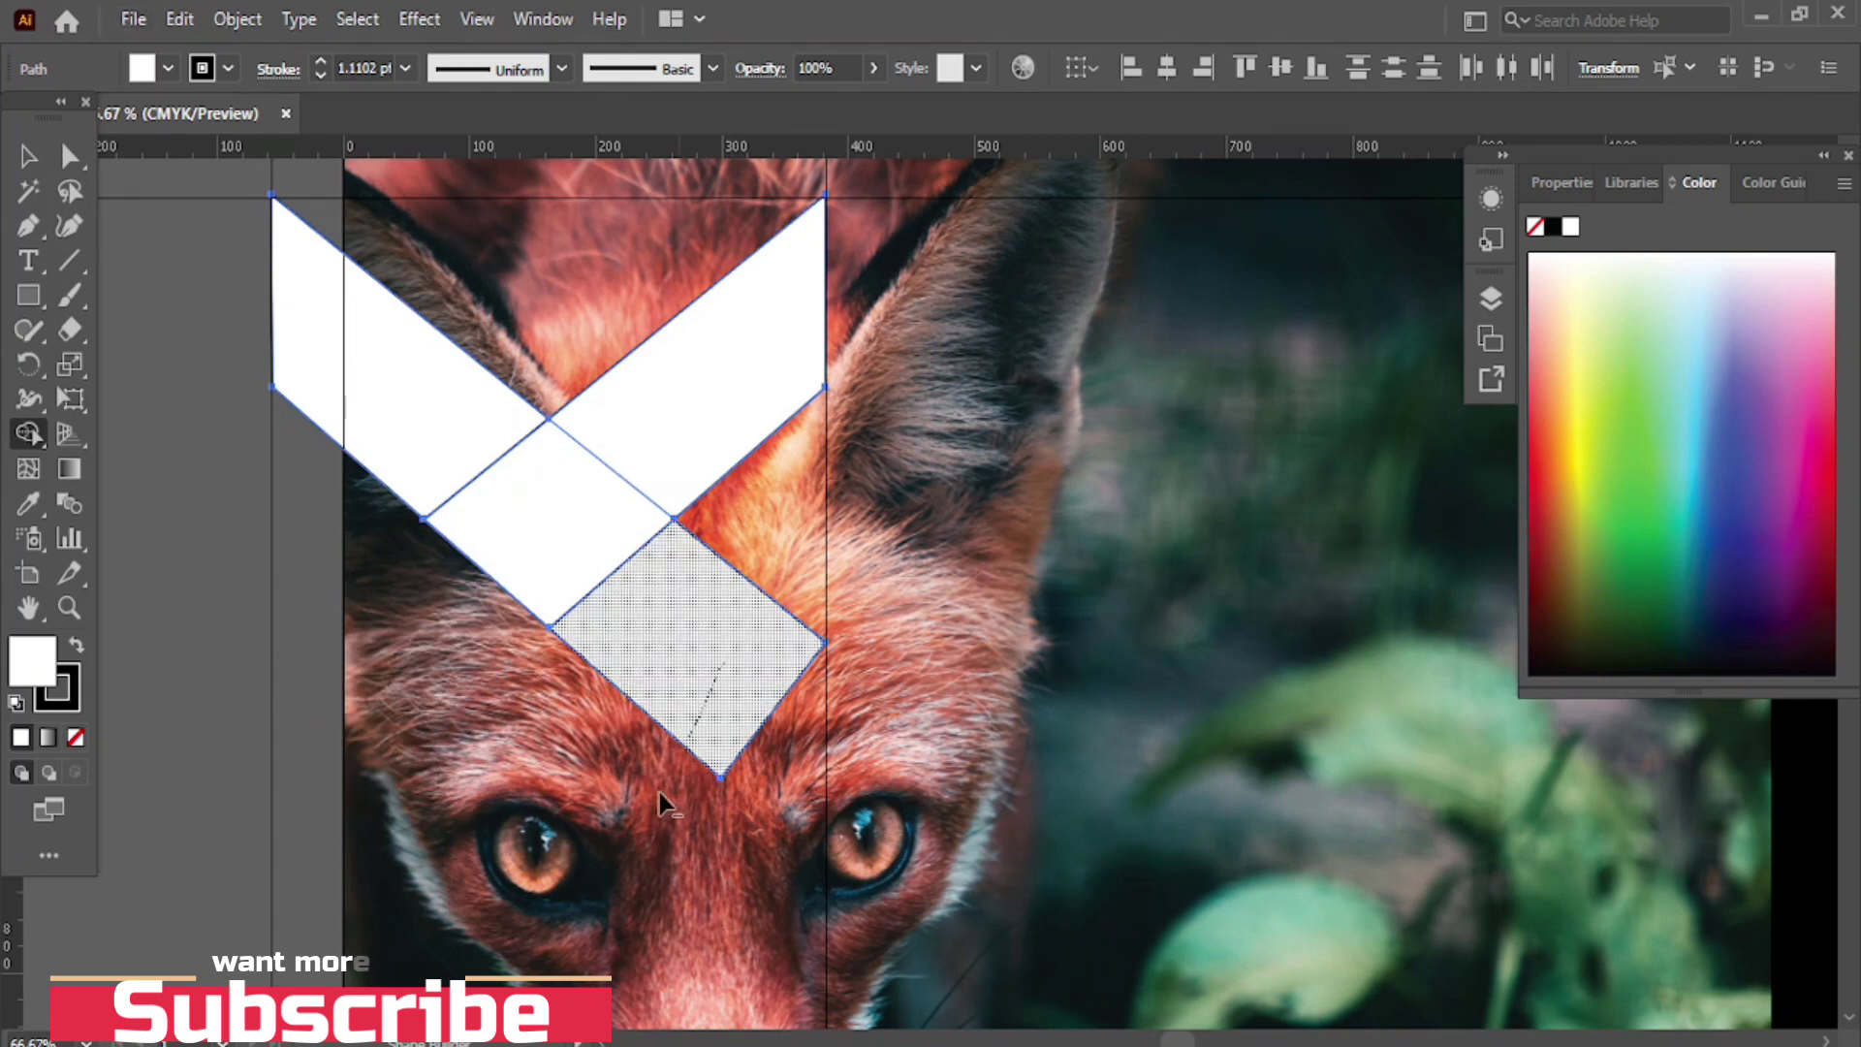
left_click_drag(659, 793, 656, 788)
left_click_drag(409, 397, 509, 494)
left_click(37, 161)
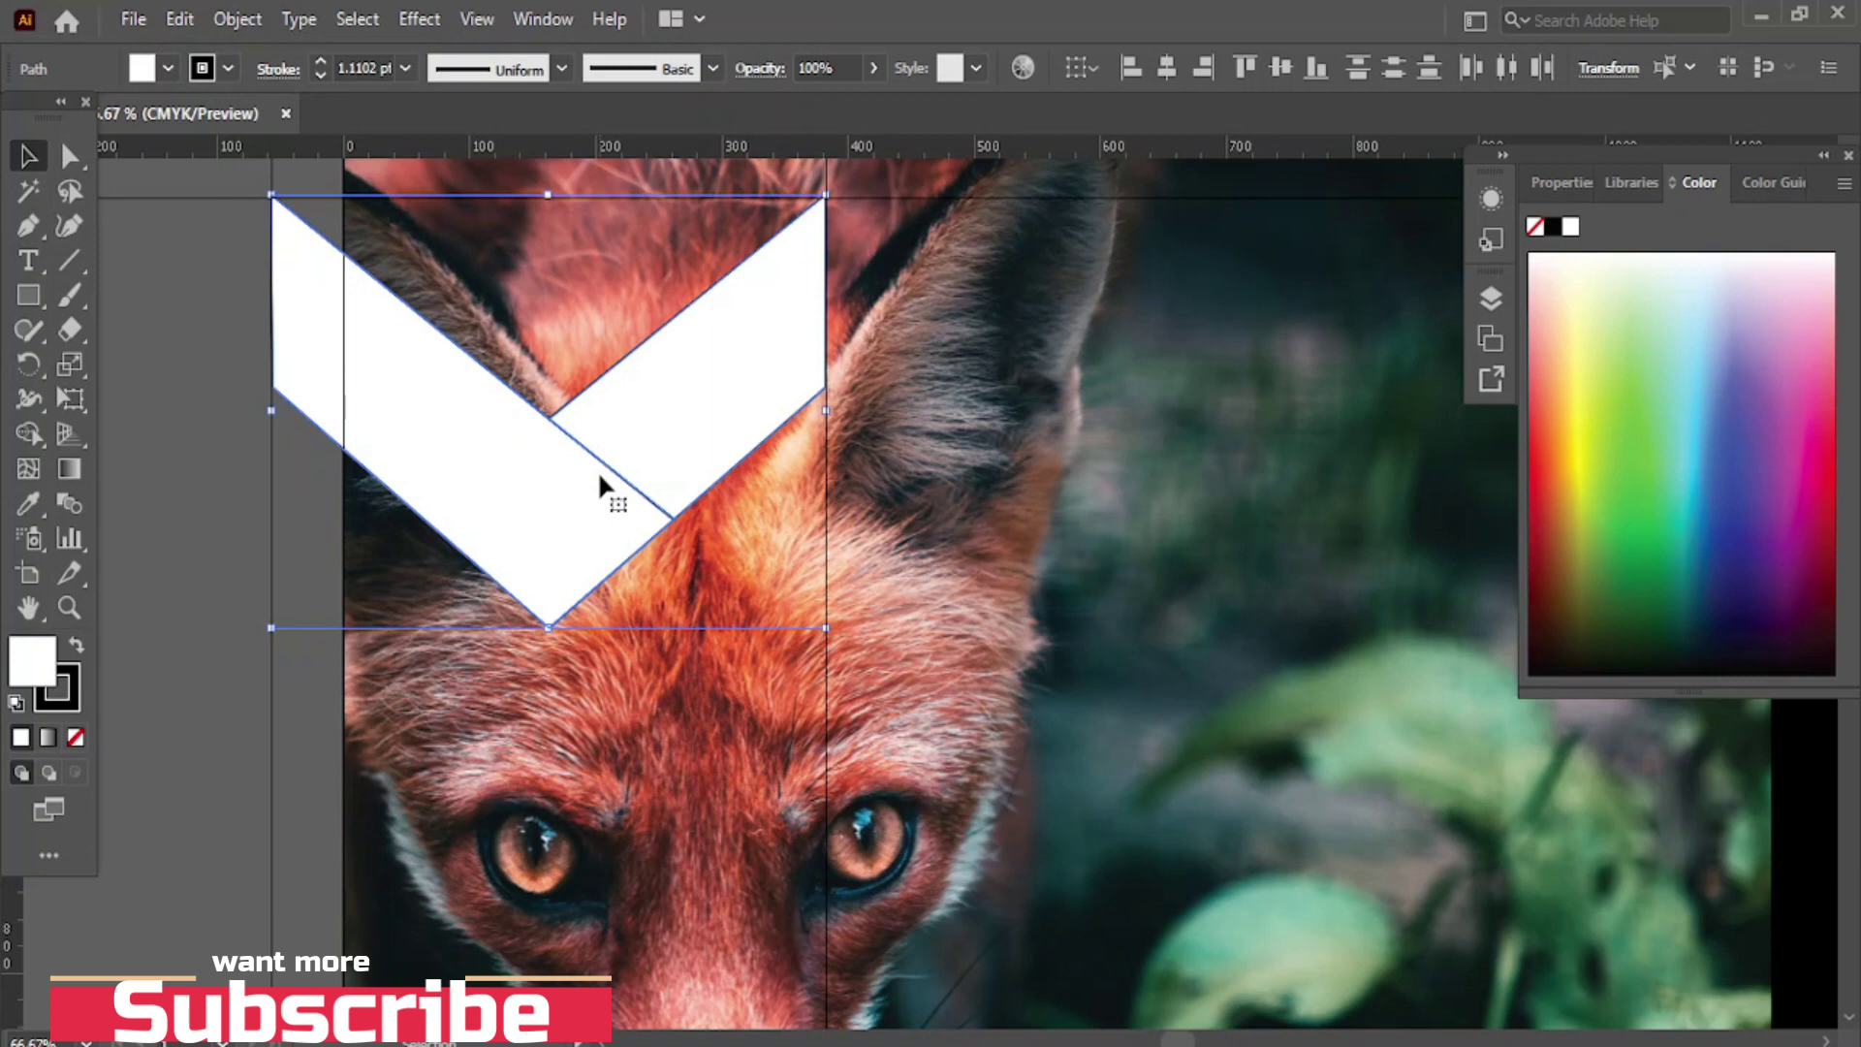
- Alt-drag the chevron about 157 px straight down to make an overlapping copy
mouse_move(599, 475)
left_mouse_down()
mouse_move(599, 694)
mouse_move(602, 678)
left_mouse_up()
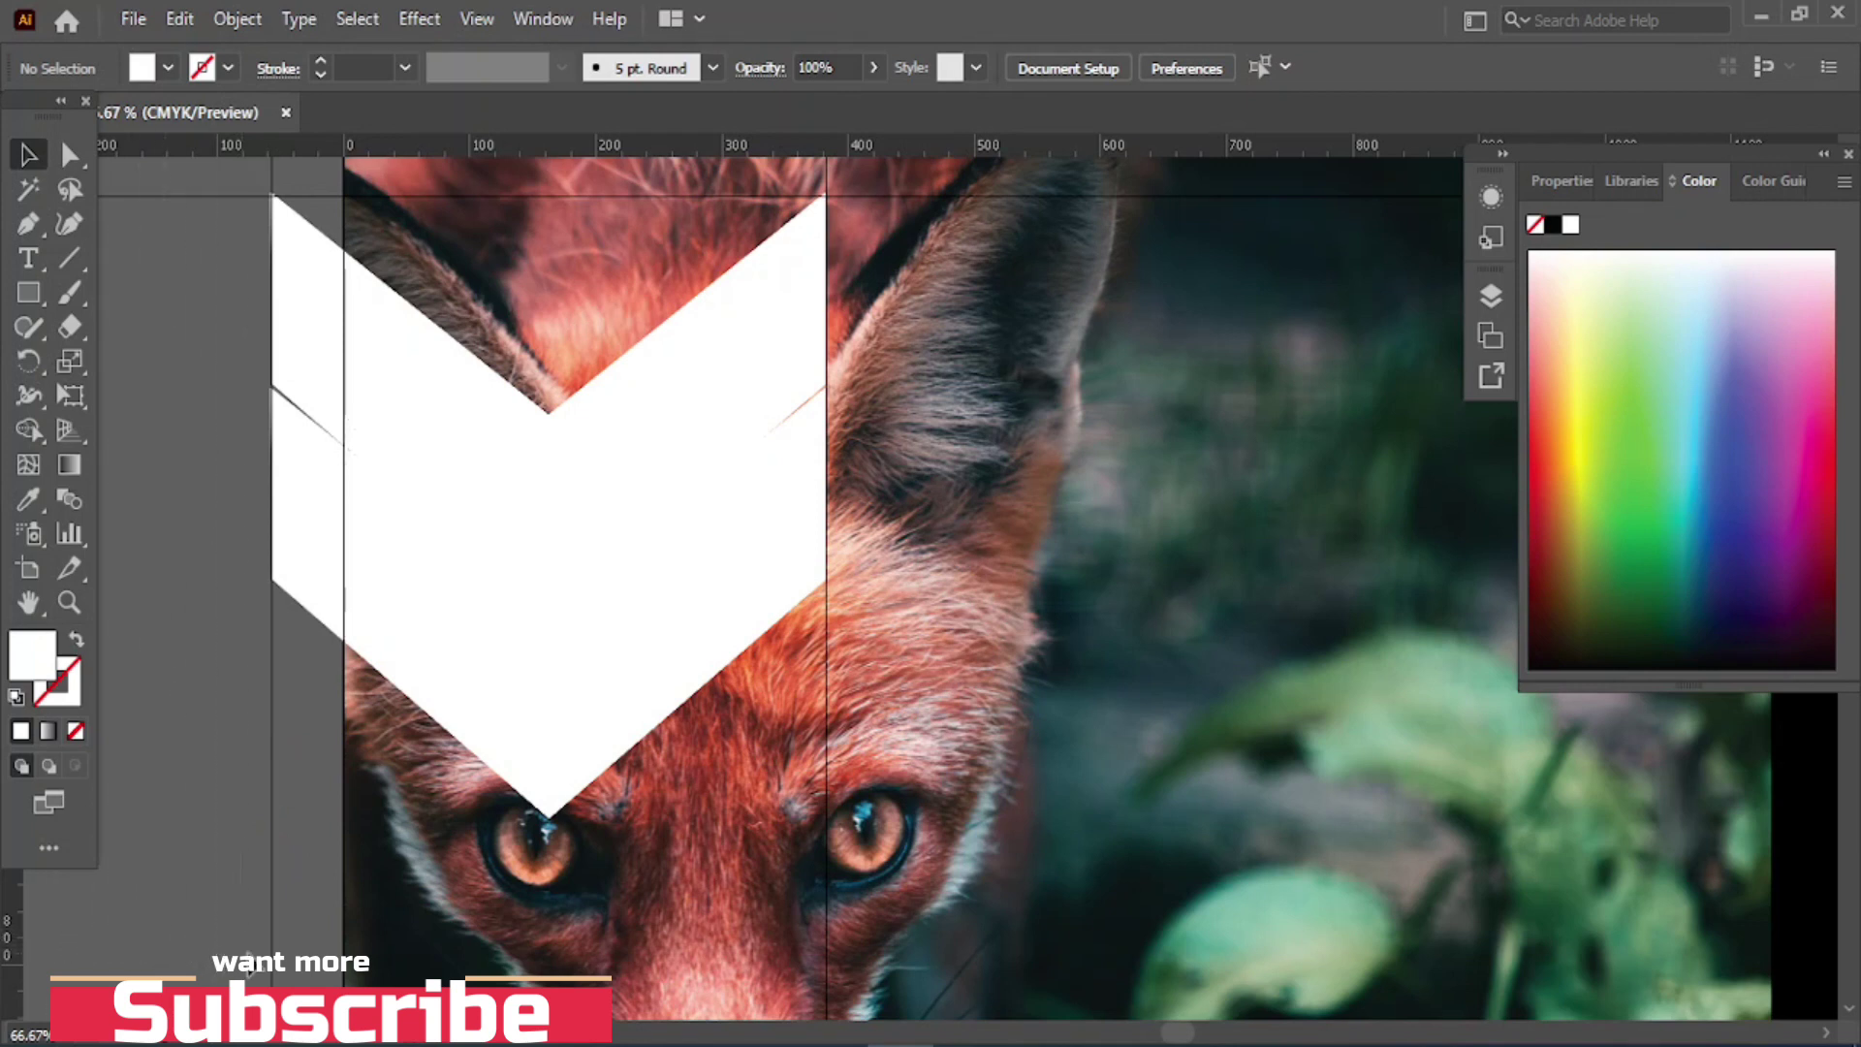
- Place a vertical guide at the fox's face centre and move both chevrons onto its forehead there
left_click(365, 955)
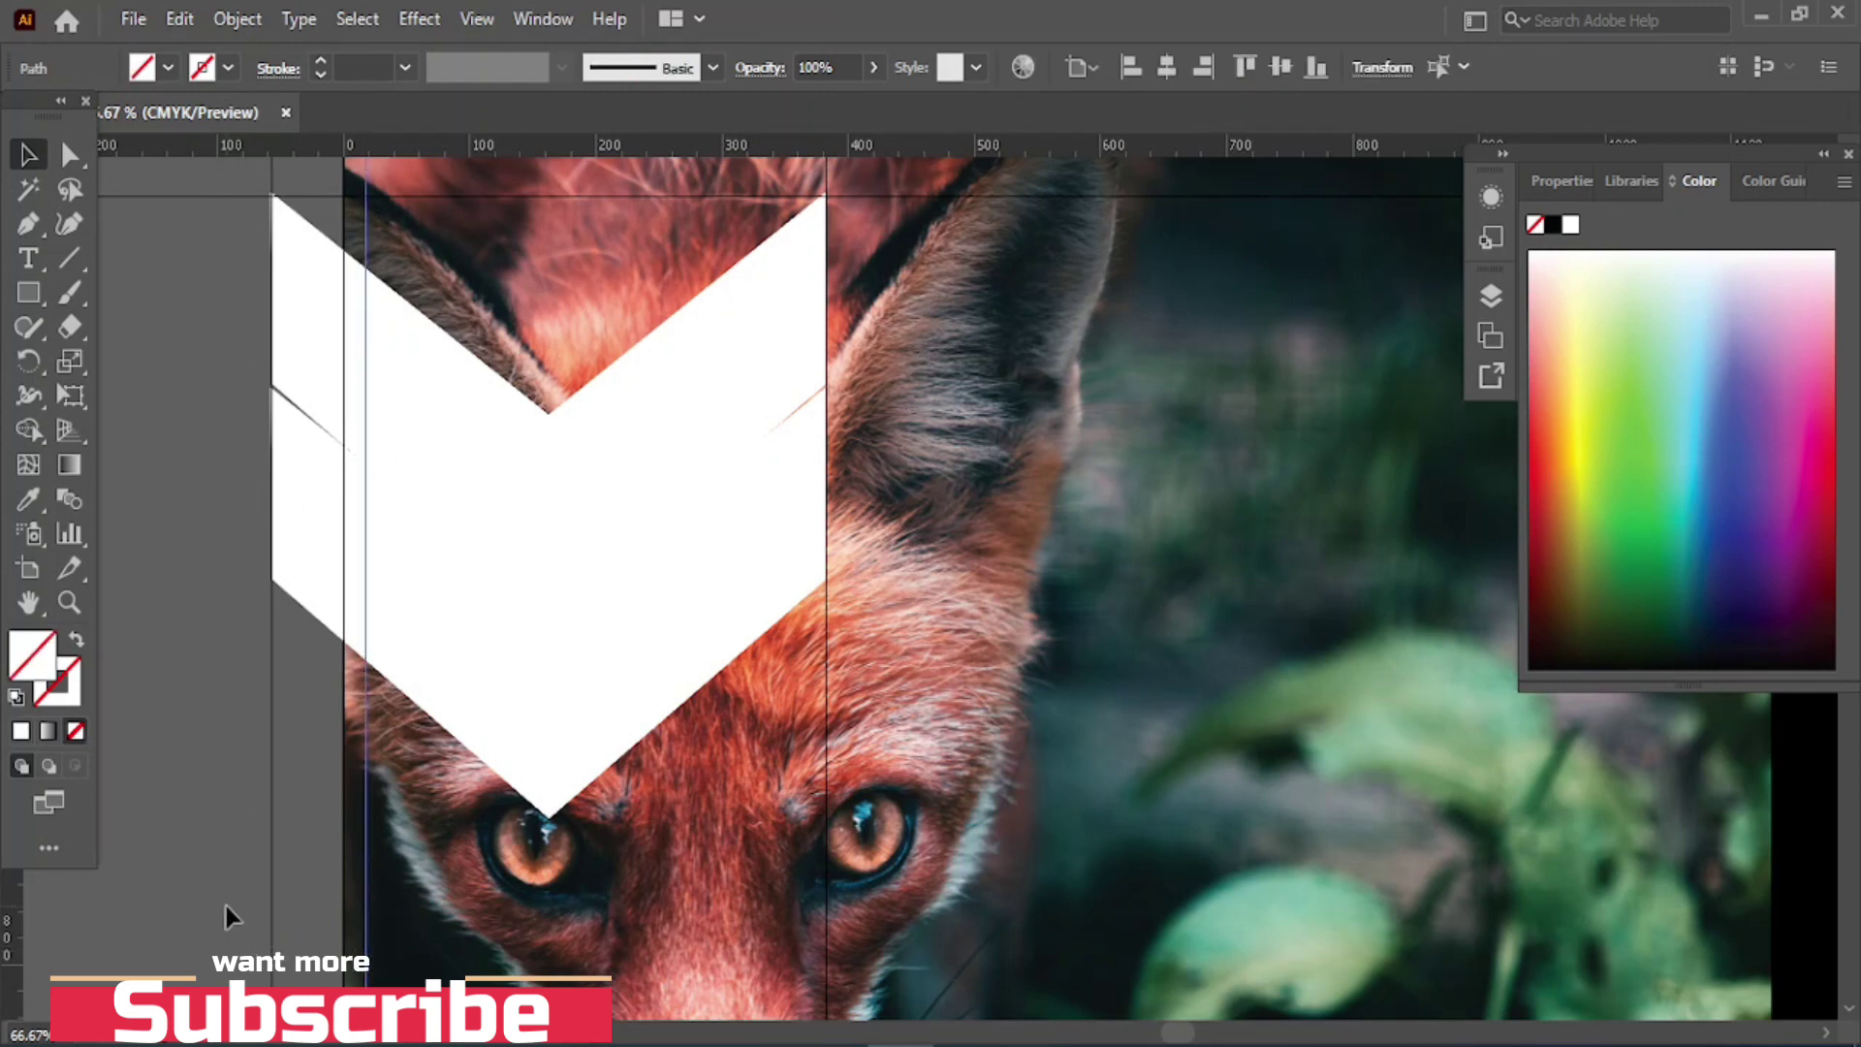
left_click(229, 922)
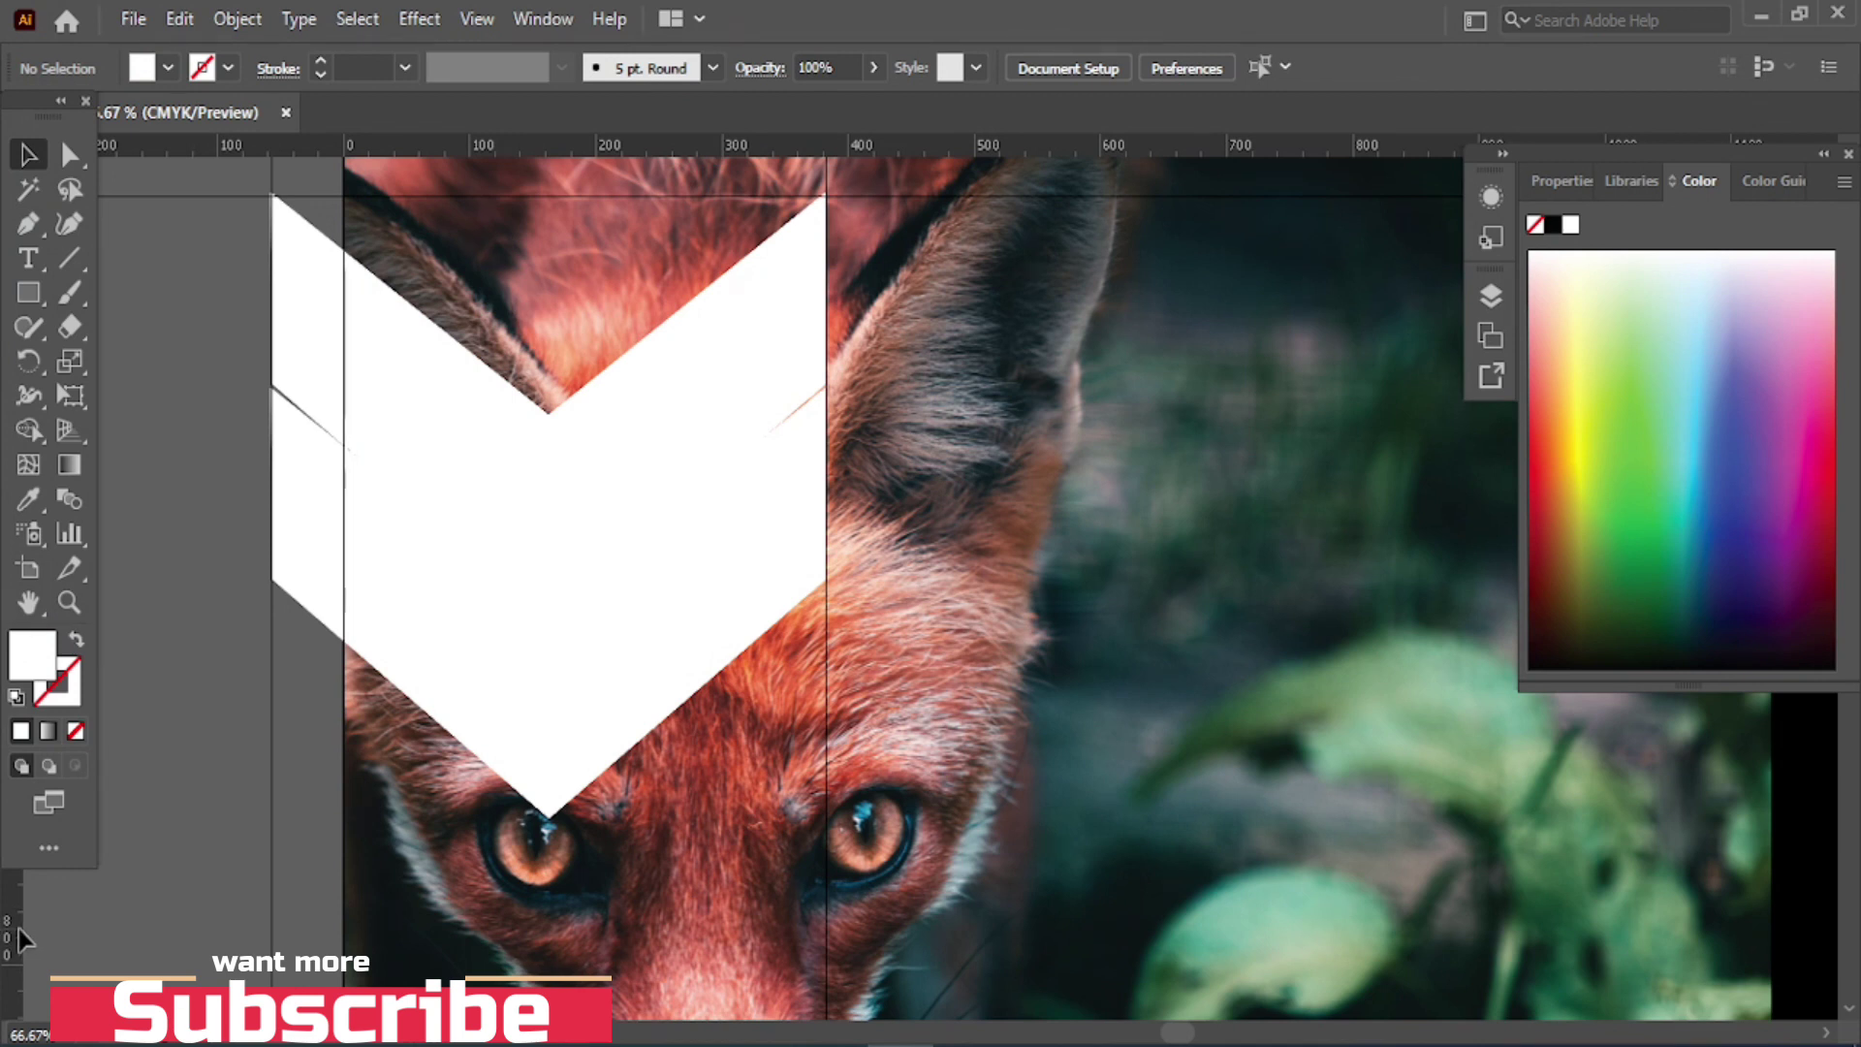
left_click_drag(19, 933, 365, 977)
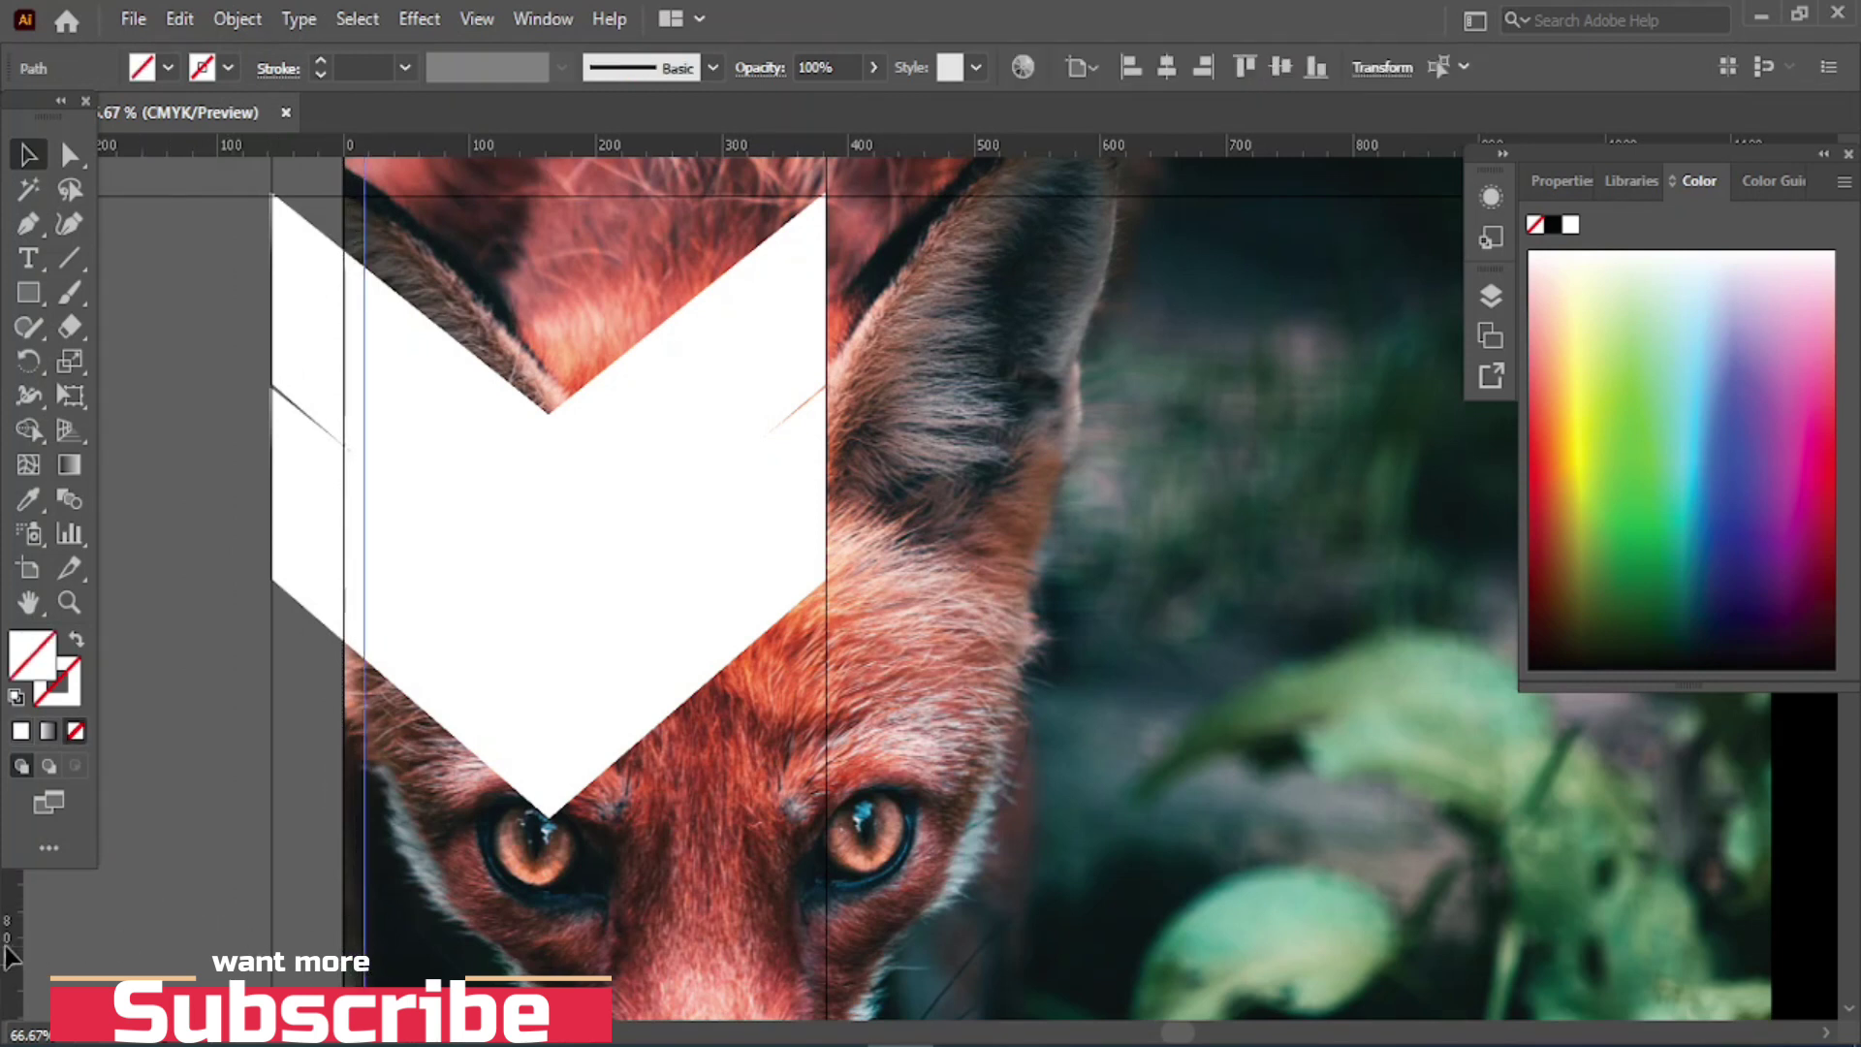
left_click(370, 883)
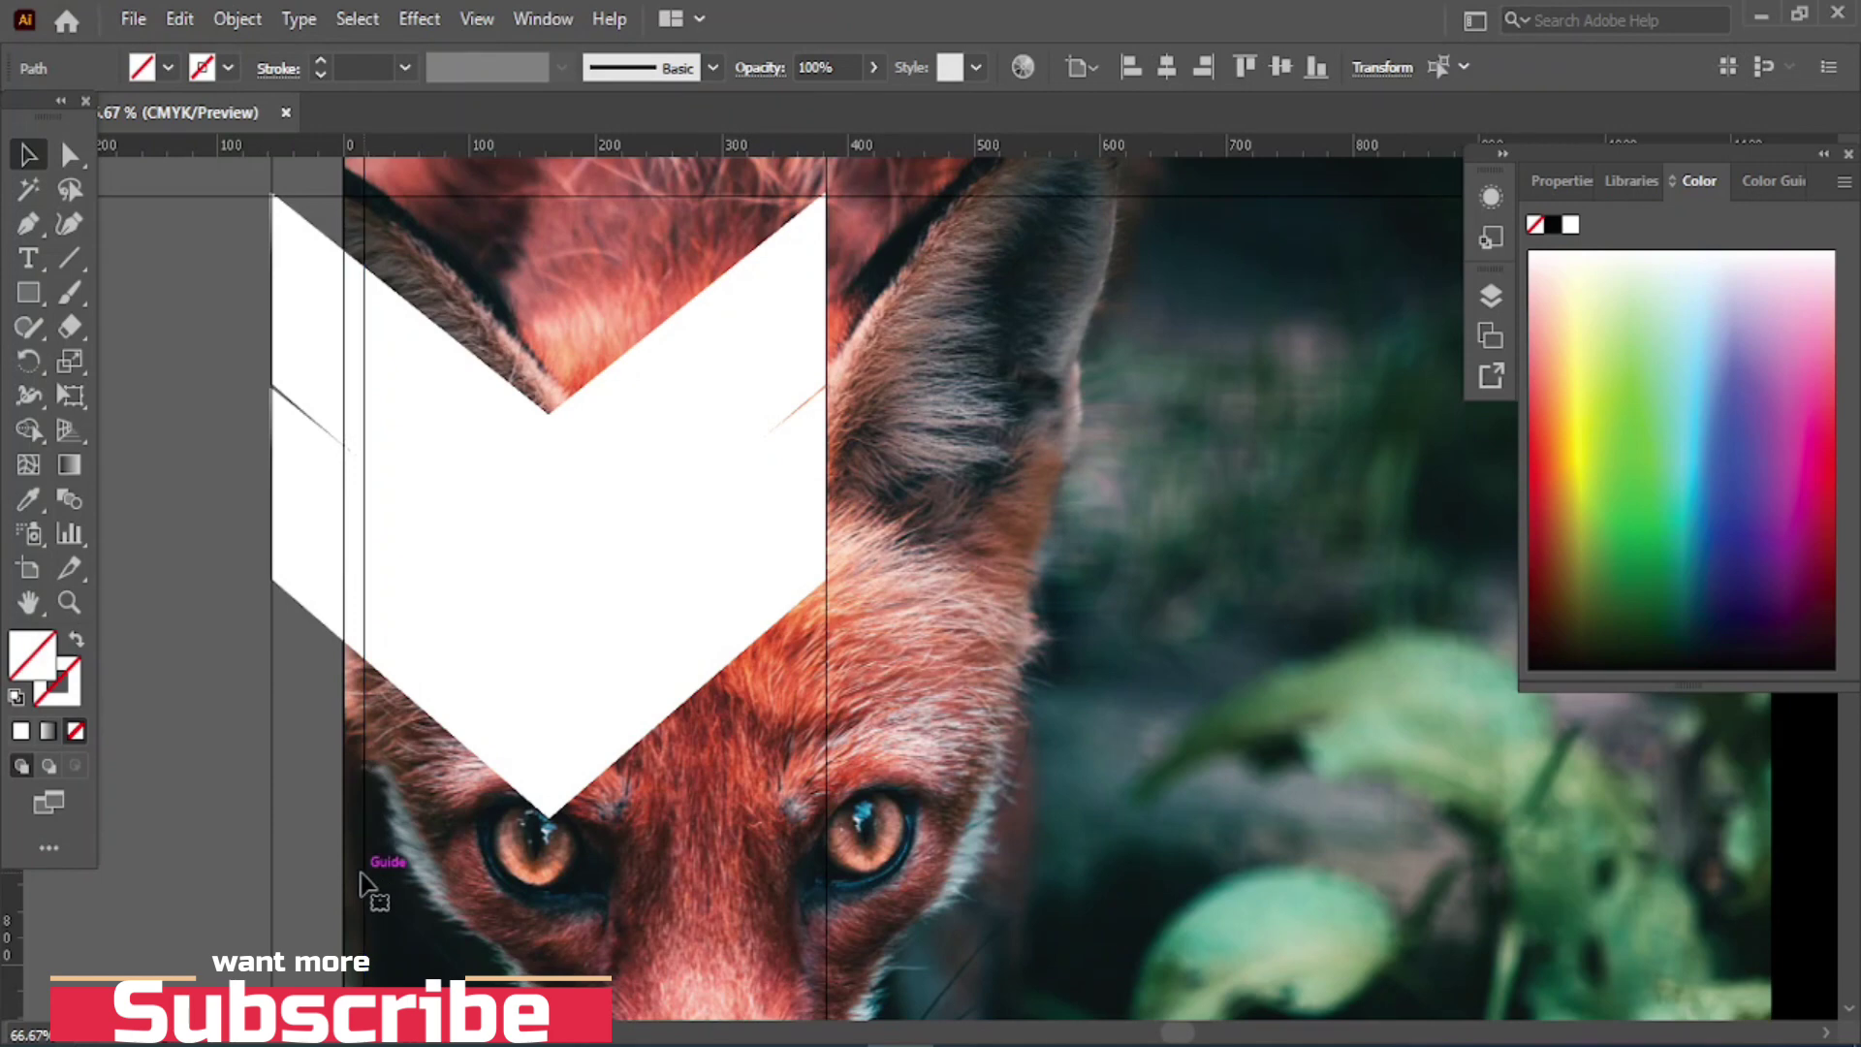
left_click_drag(365, 875, 632, 893)
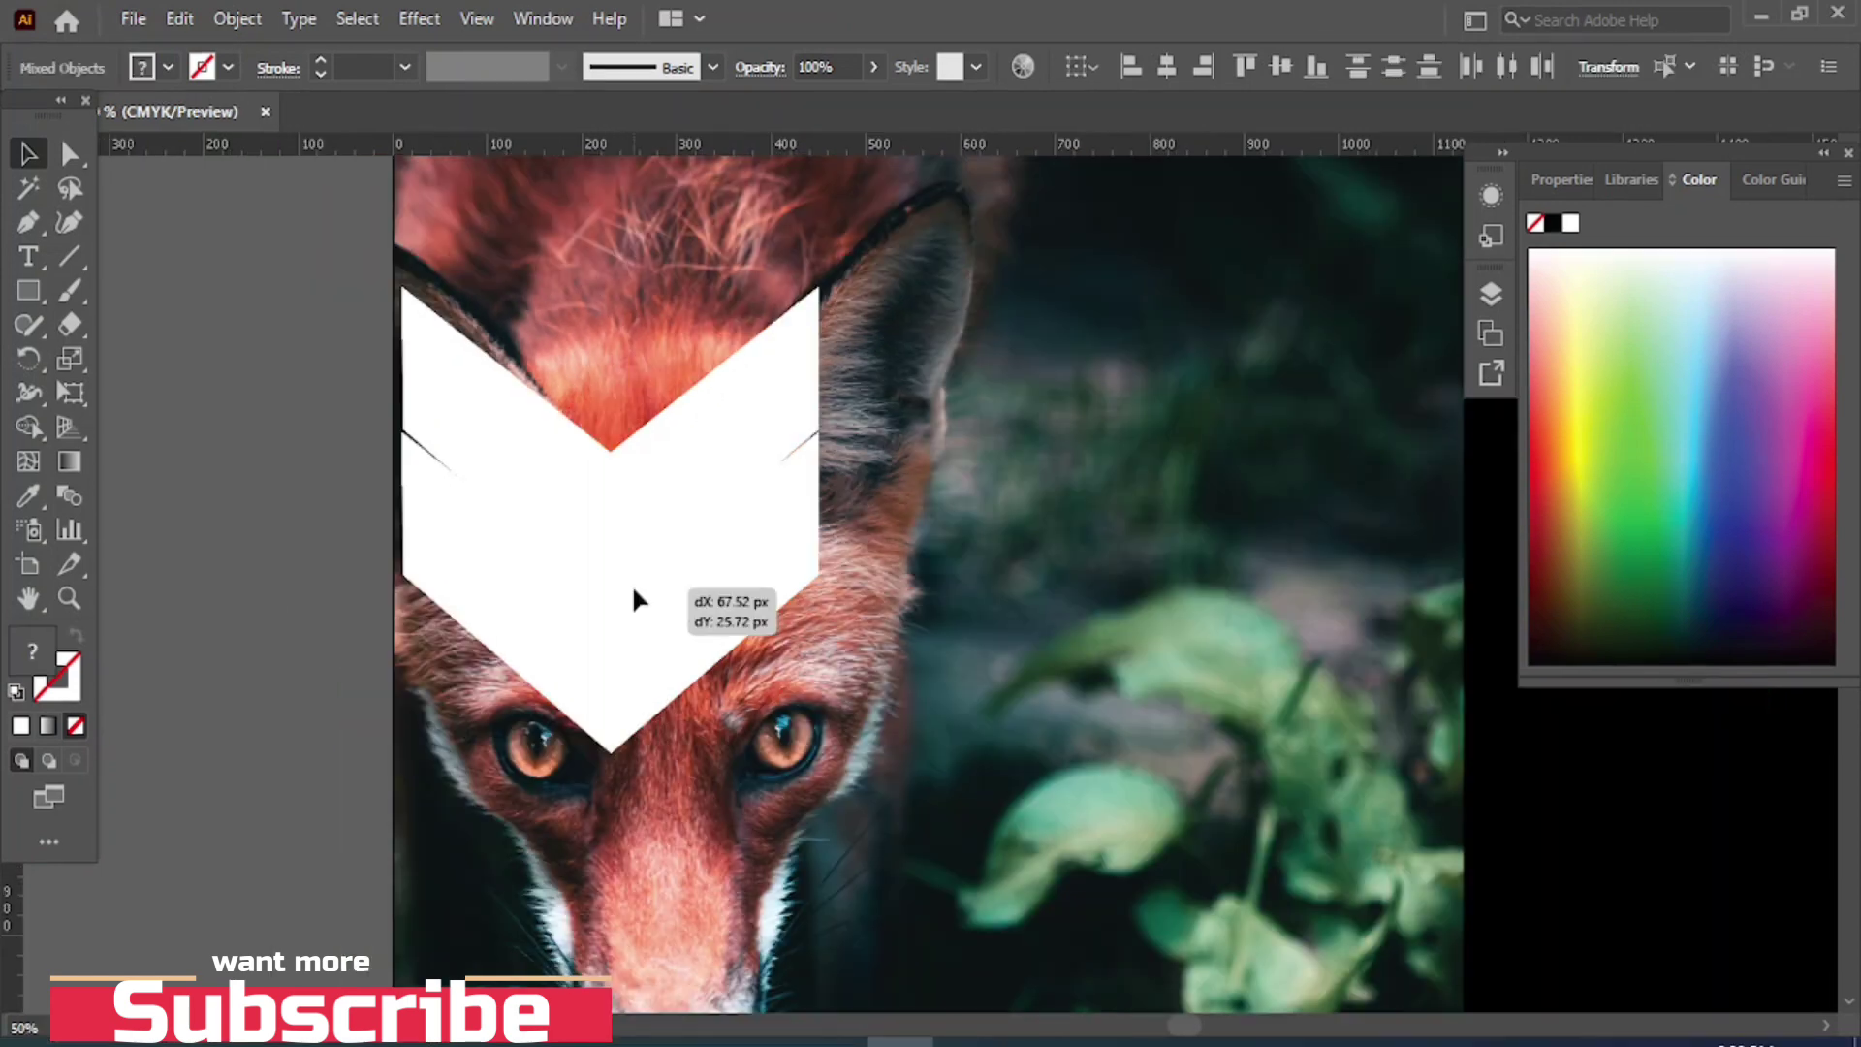
left_click_drag(633, 589, 679, 626)
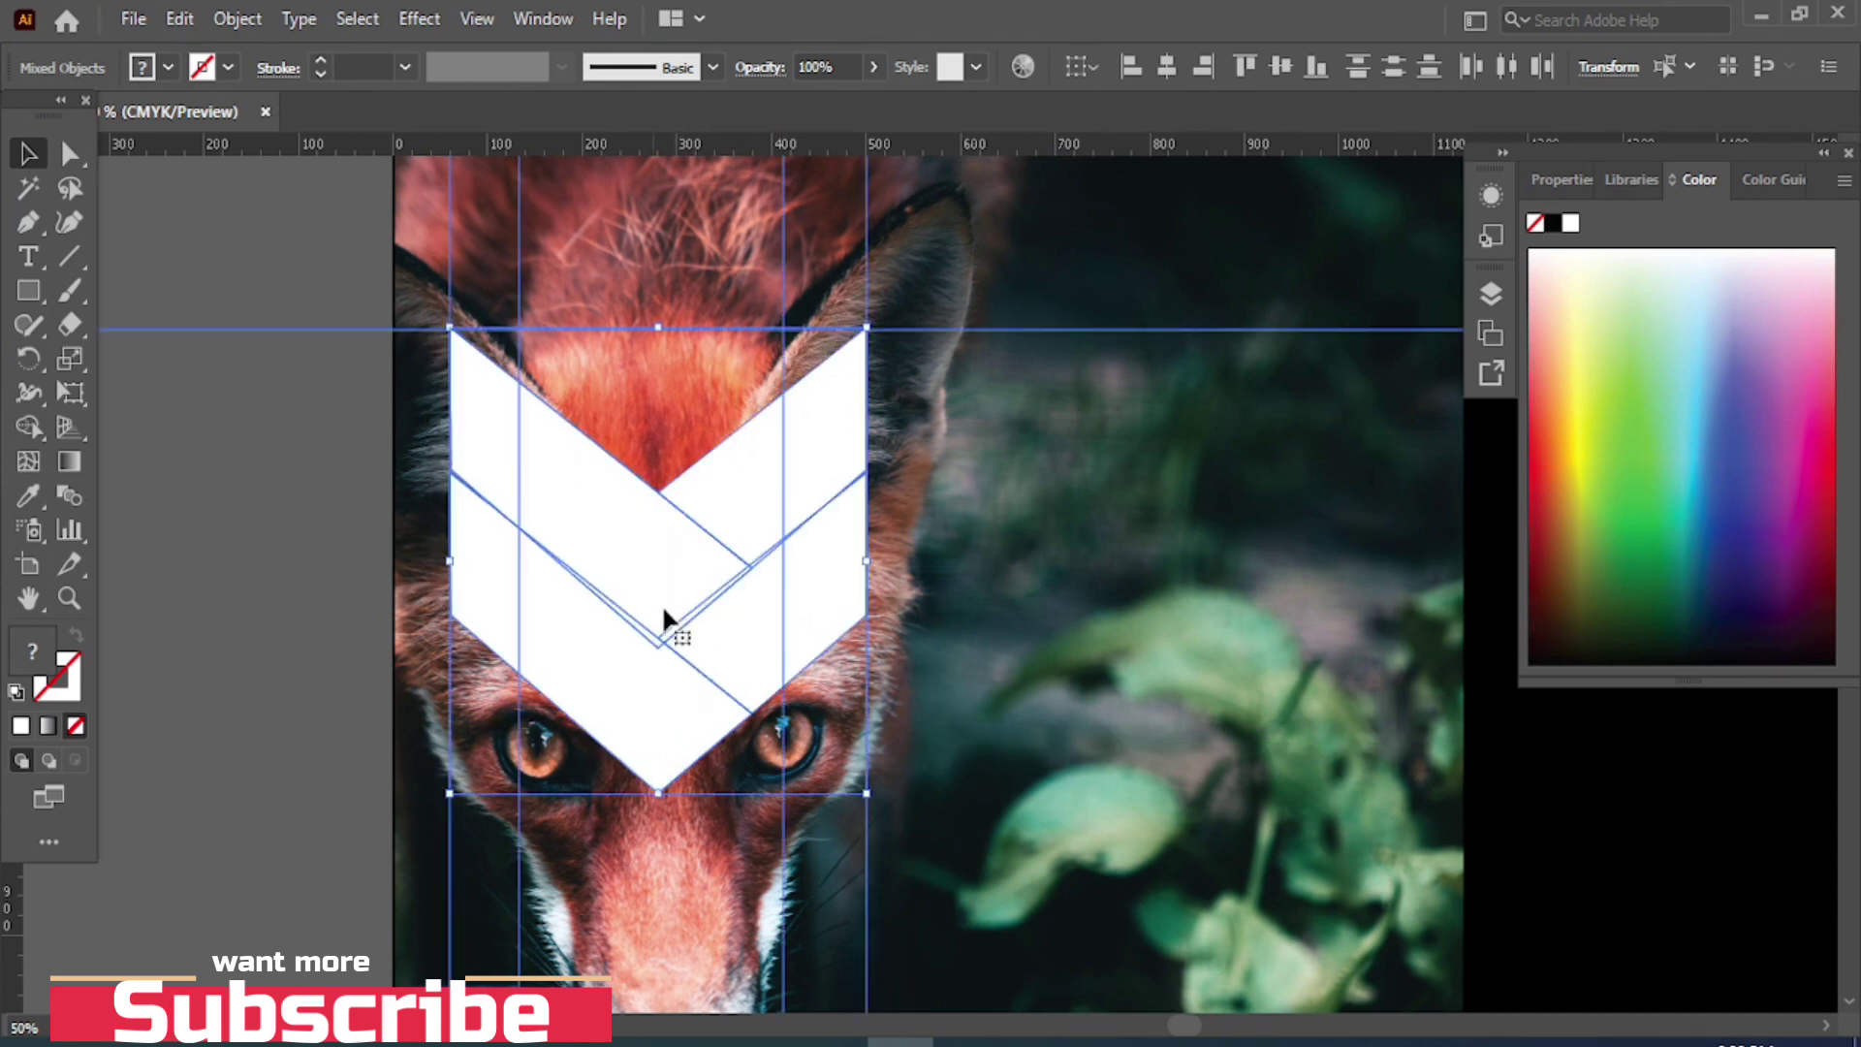
- Pull the right chevron's upper-right corner anchor down and to the left
scroll(781, 688, "up", 1)
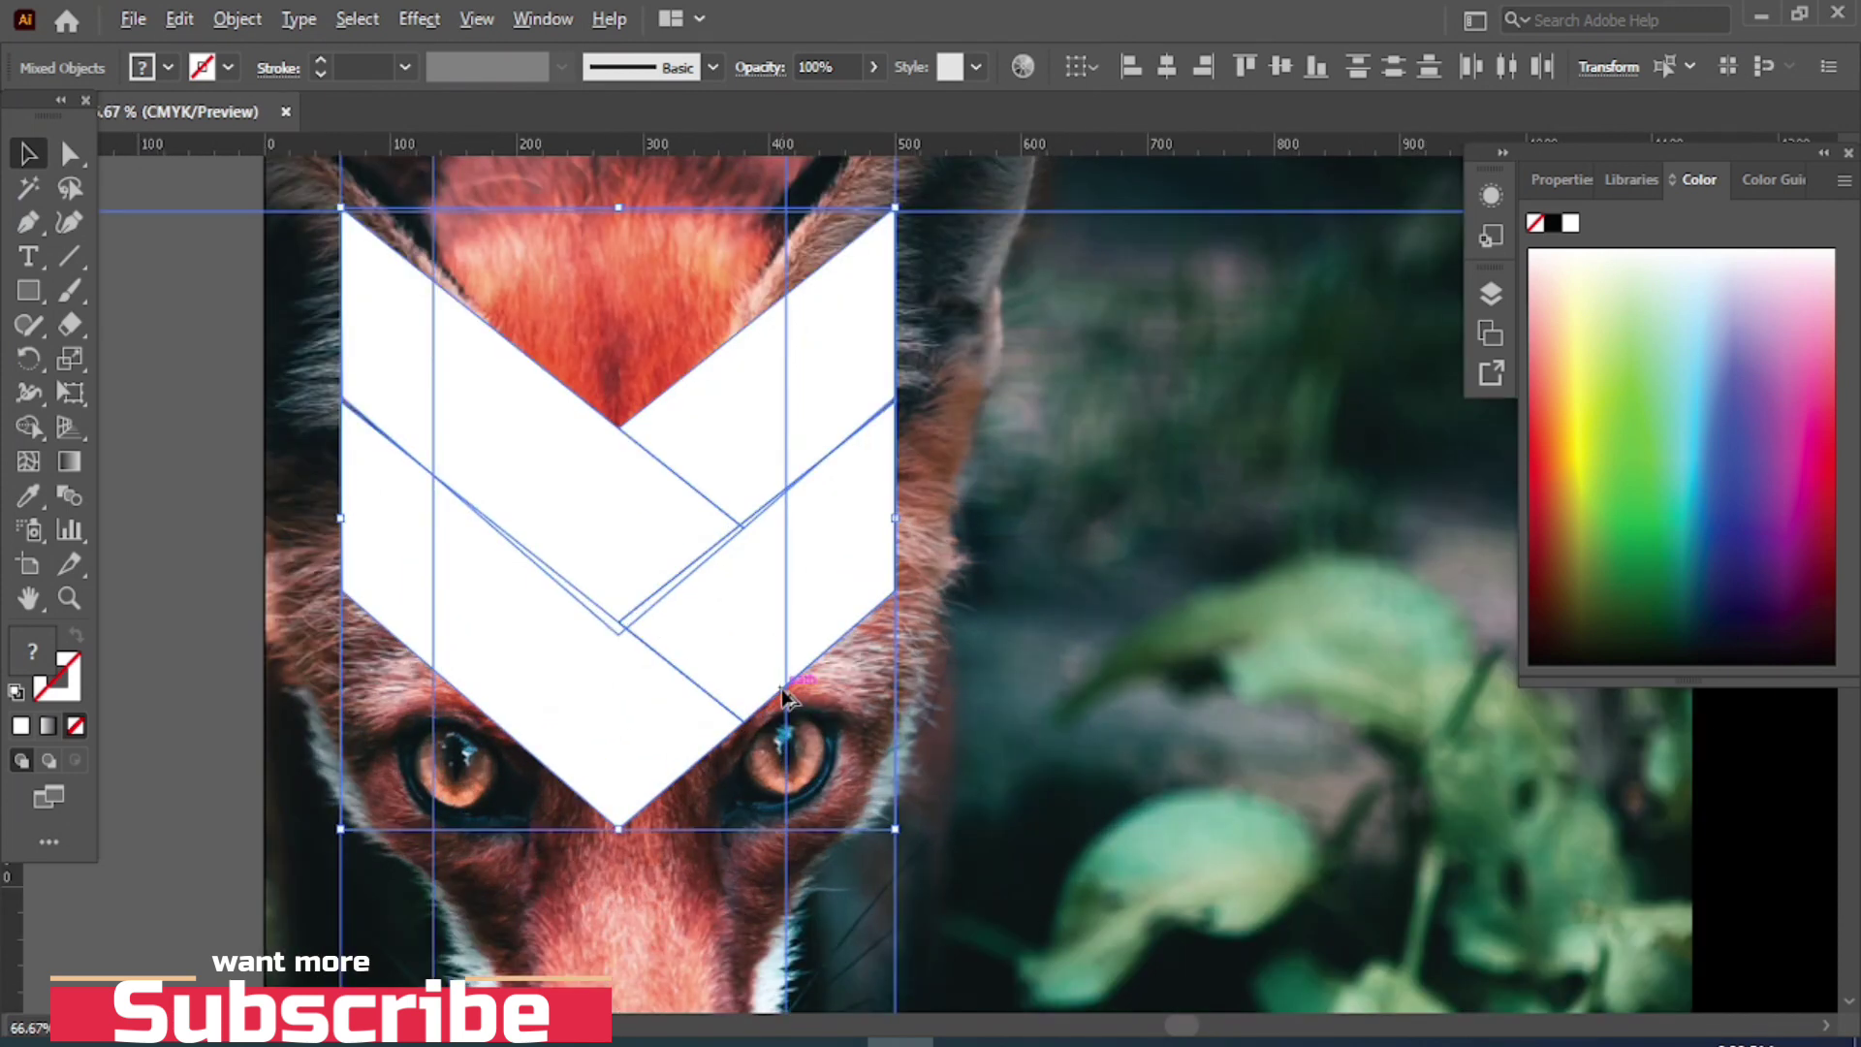
left_click(1111, 661)
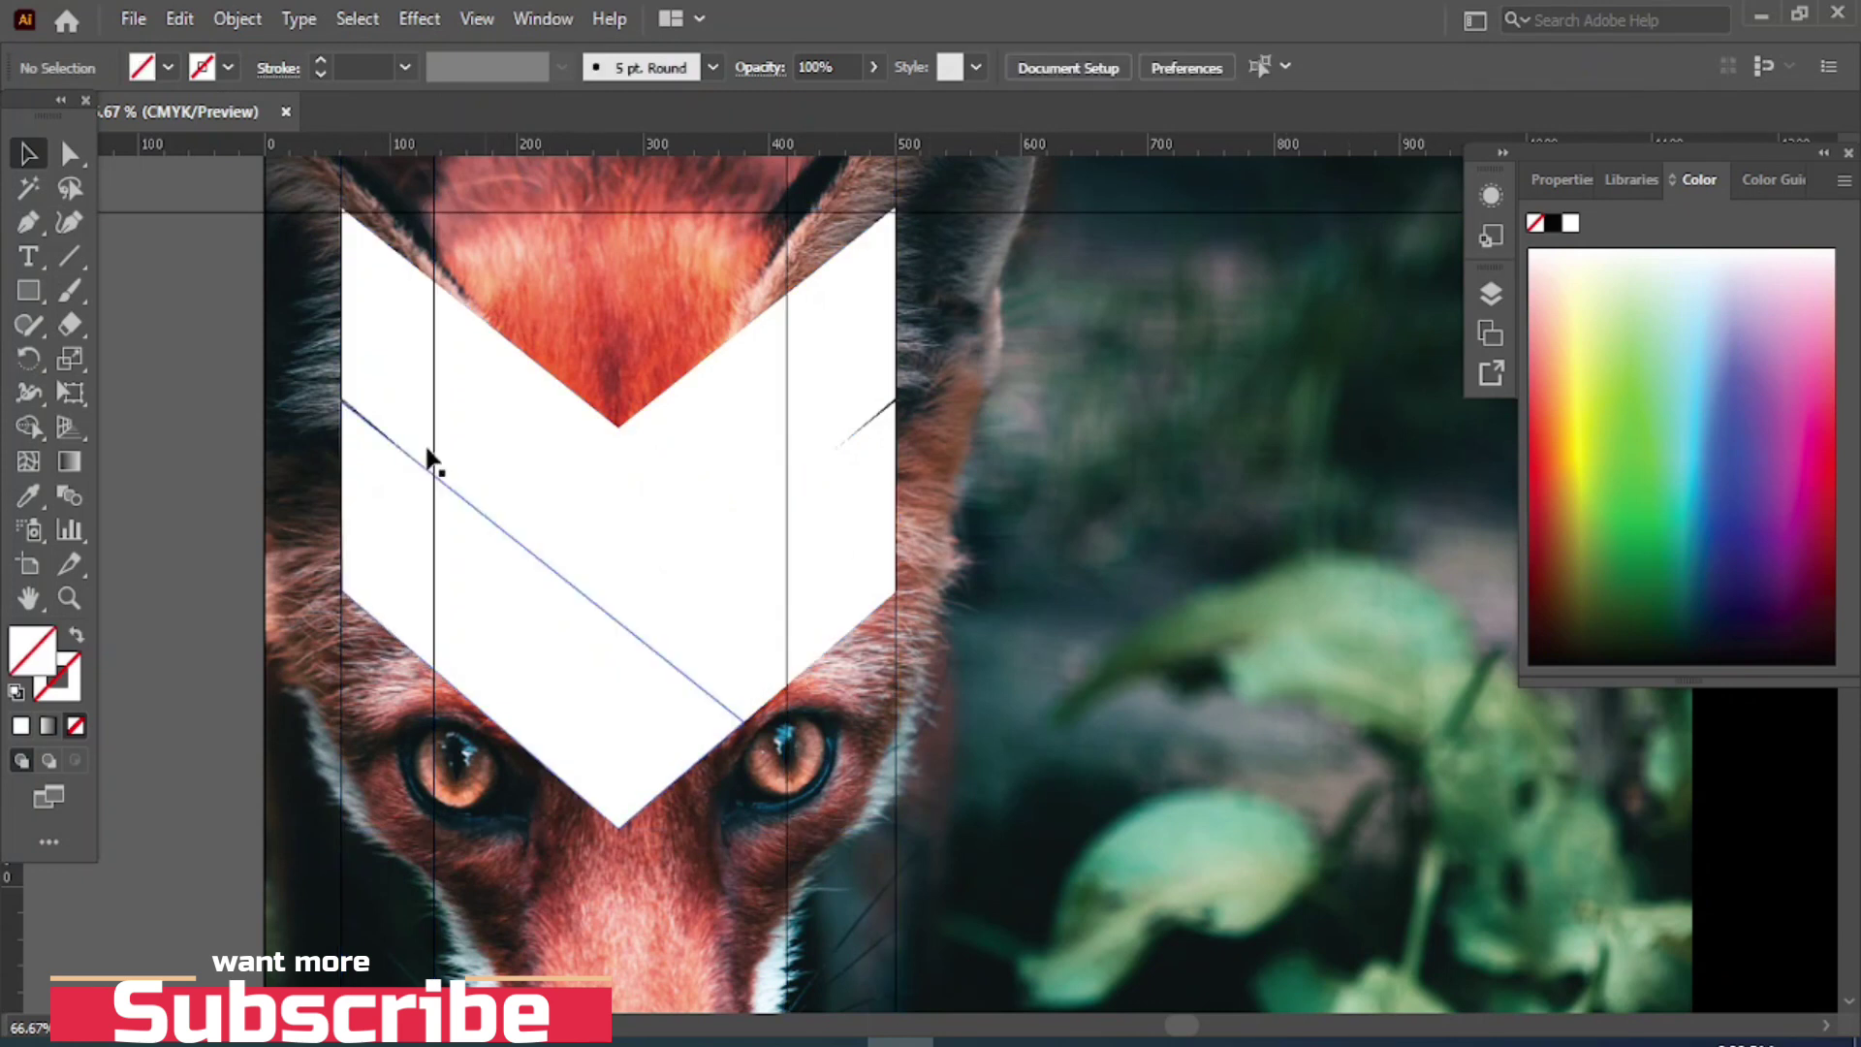
left_click(859, 524)
left_click(68, 155)
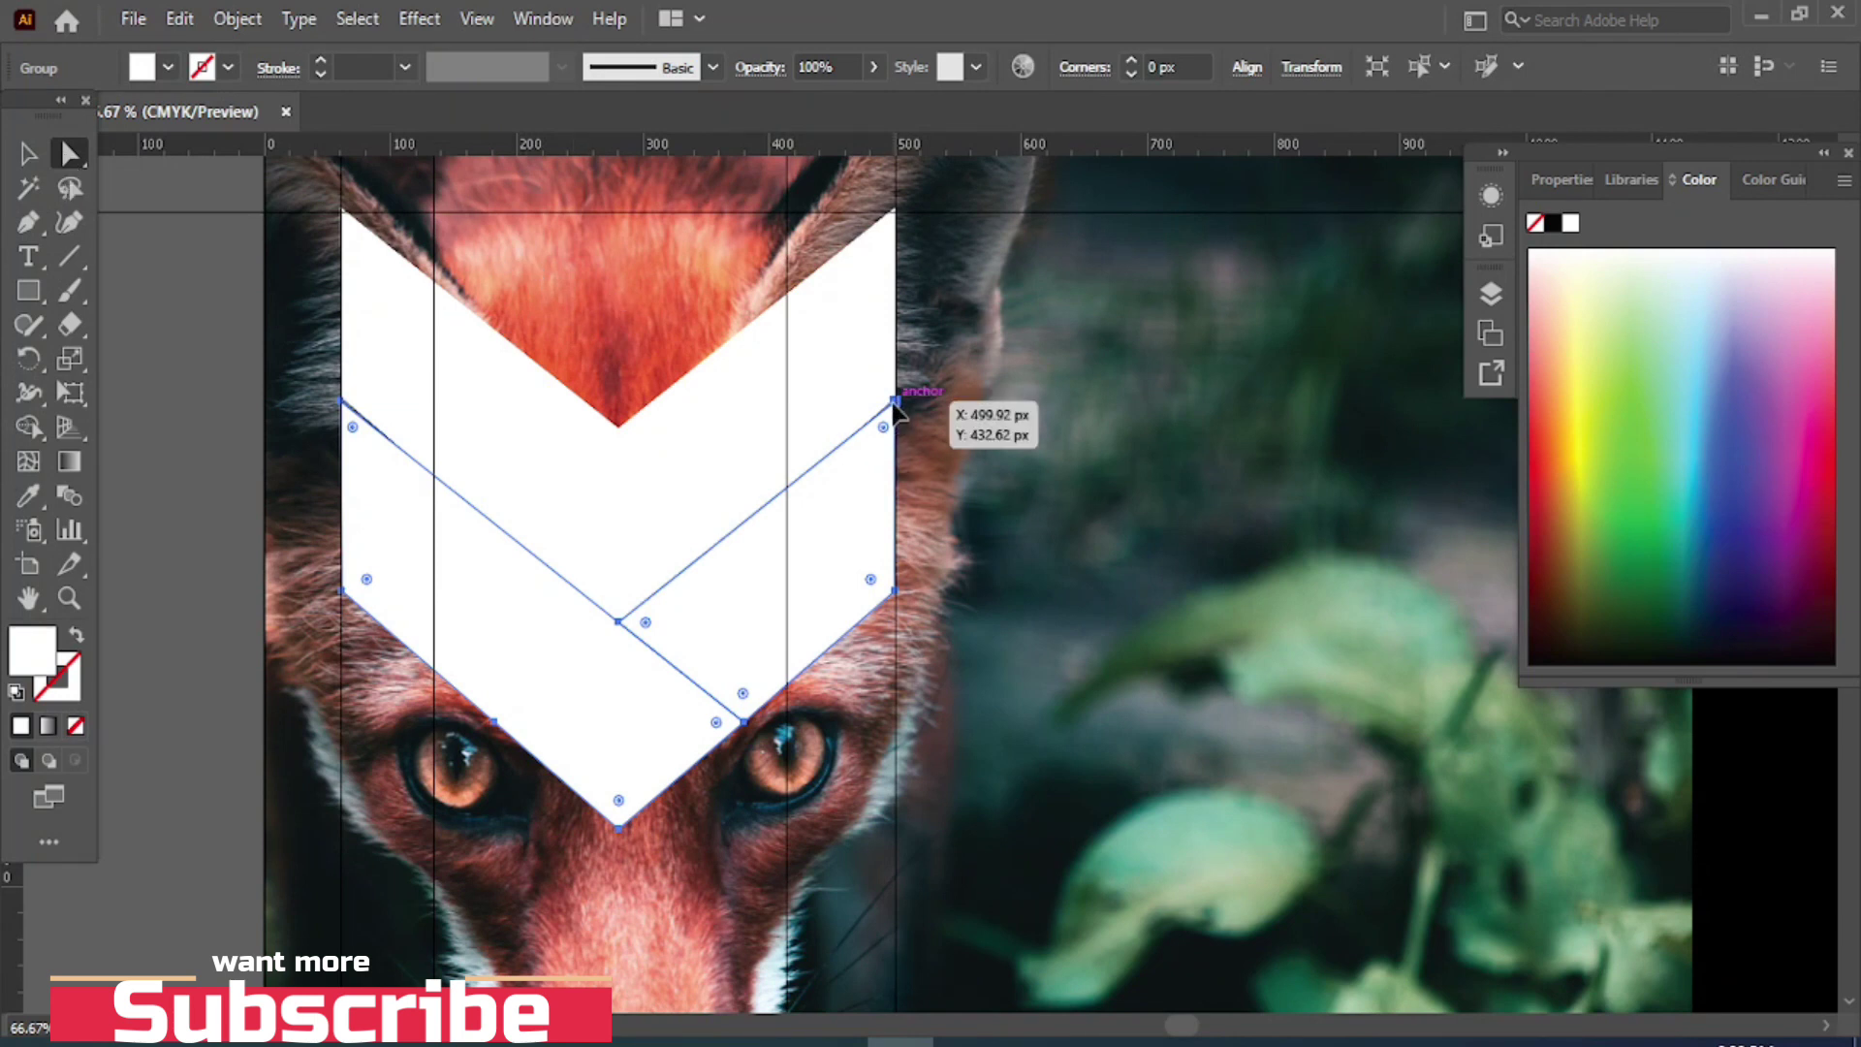
left_click(893, 401)
left_click_drag(893, 405, 785, 488)
- Drag the lower chevron's upper-left corner down and right so it tucks under the upper chevron
left_click(349, 415)
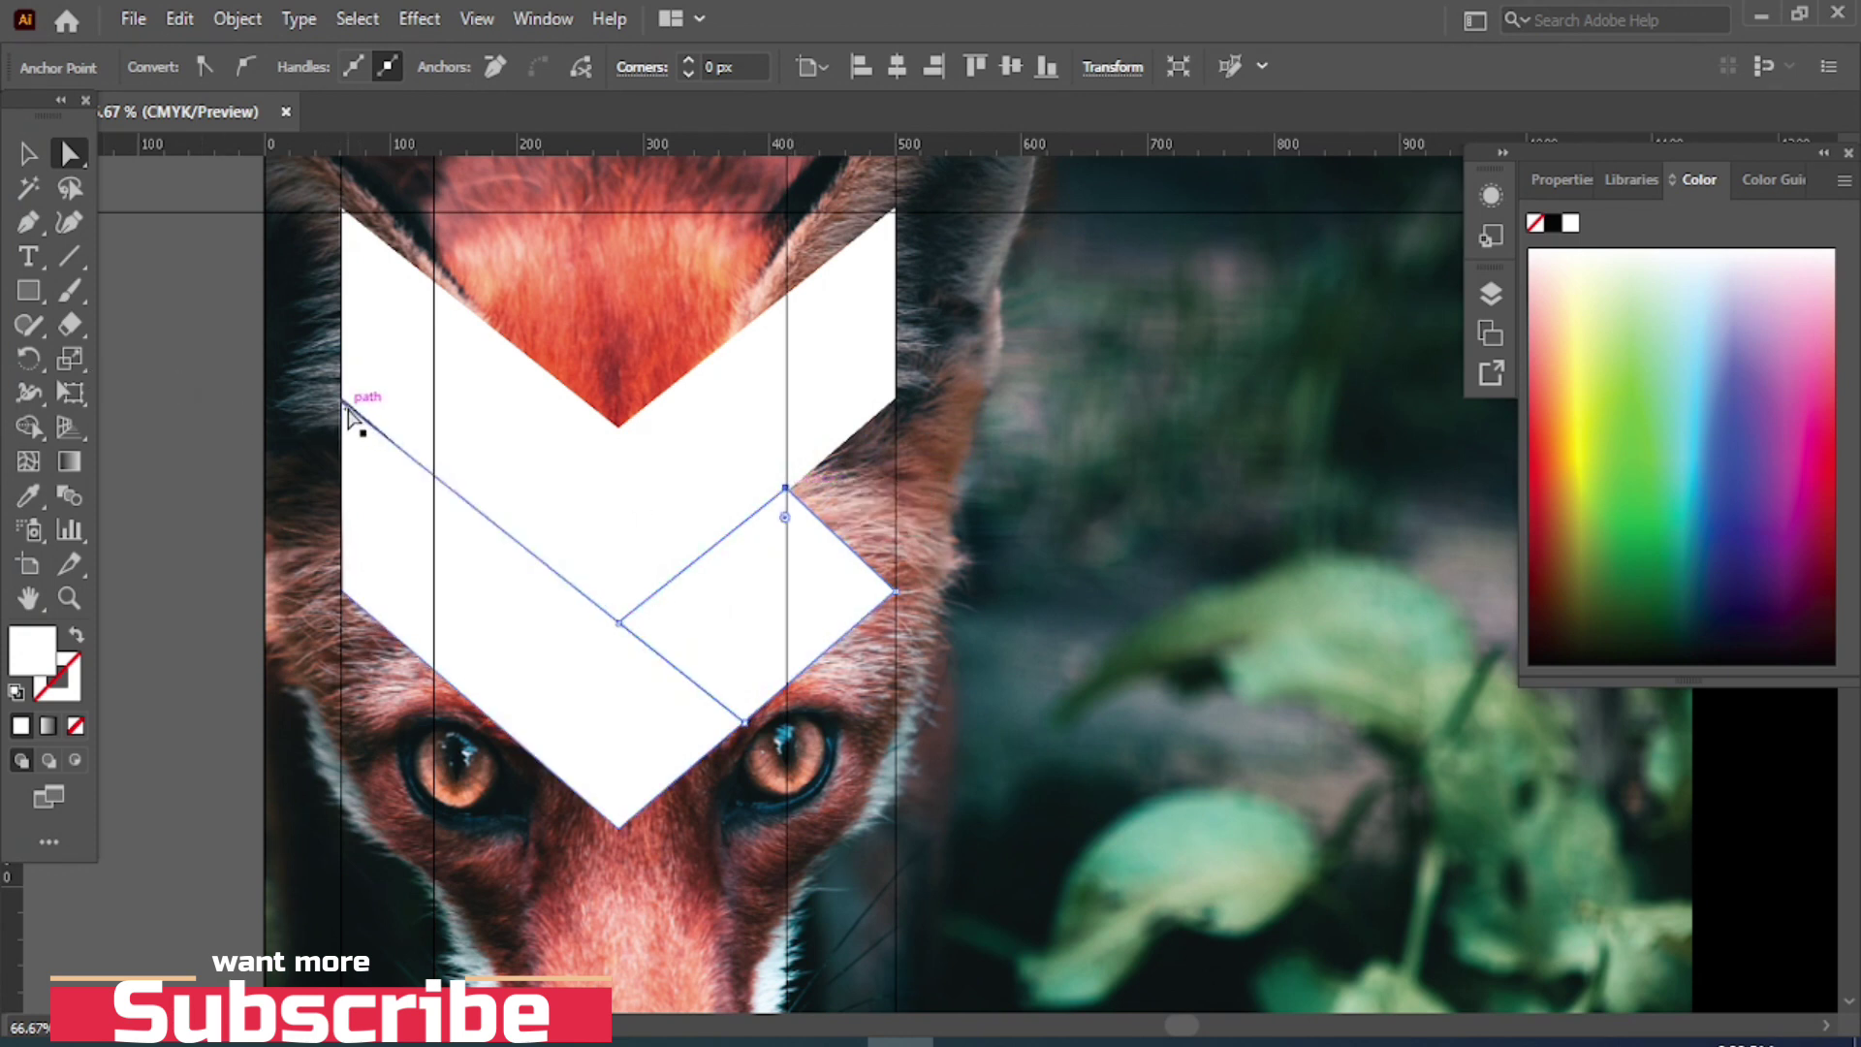
left_click(349, 415)
left_click_drag(348, 415, 438, 479)
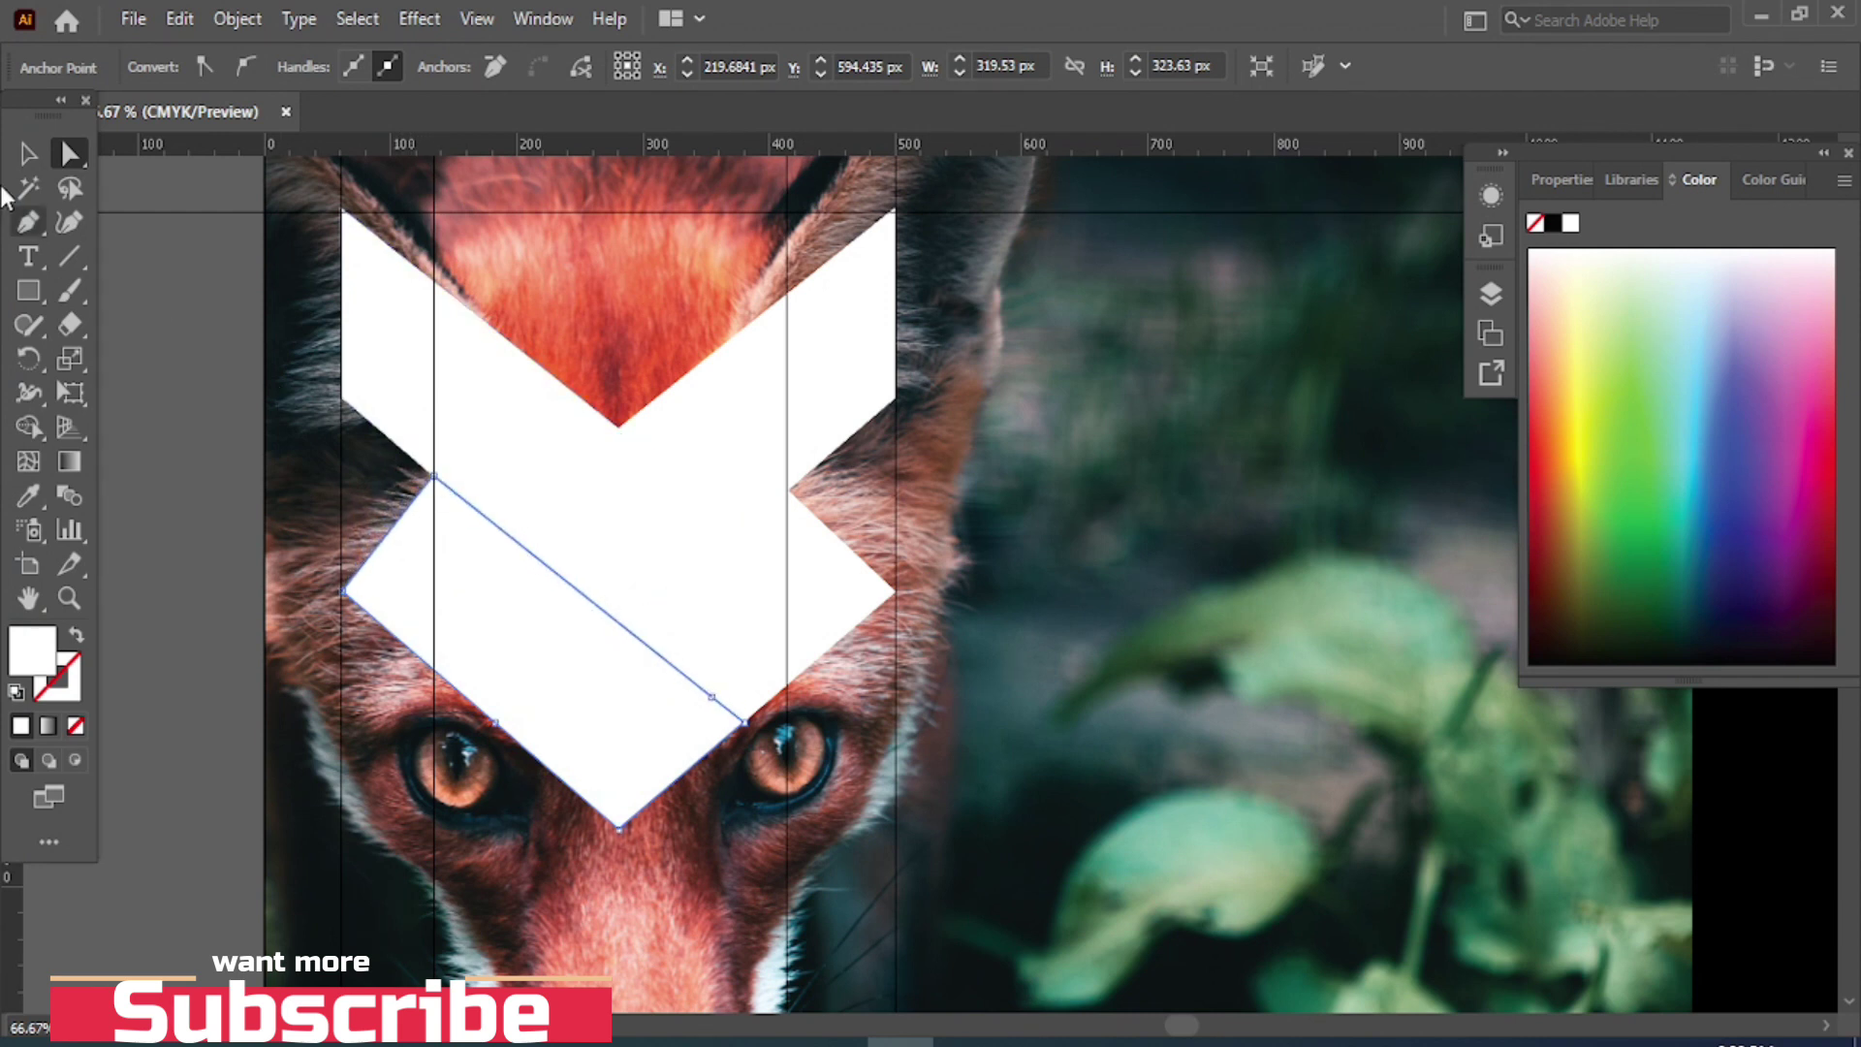
left_click(28, 153)
left_click(288, 523)
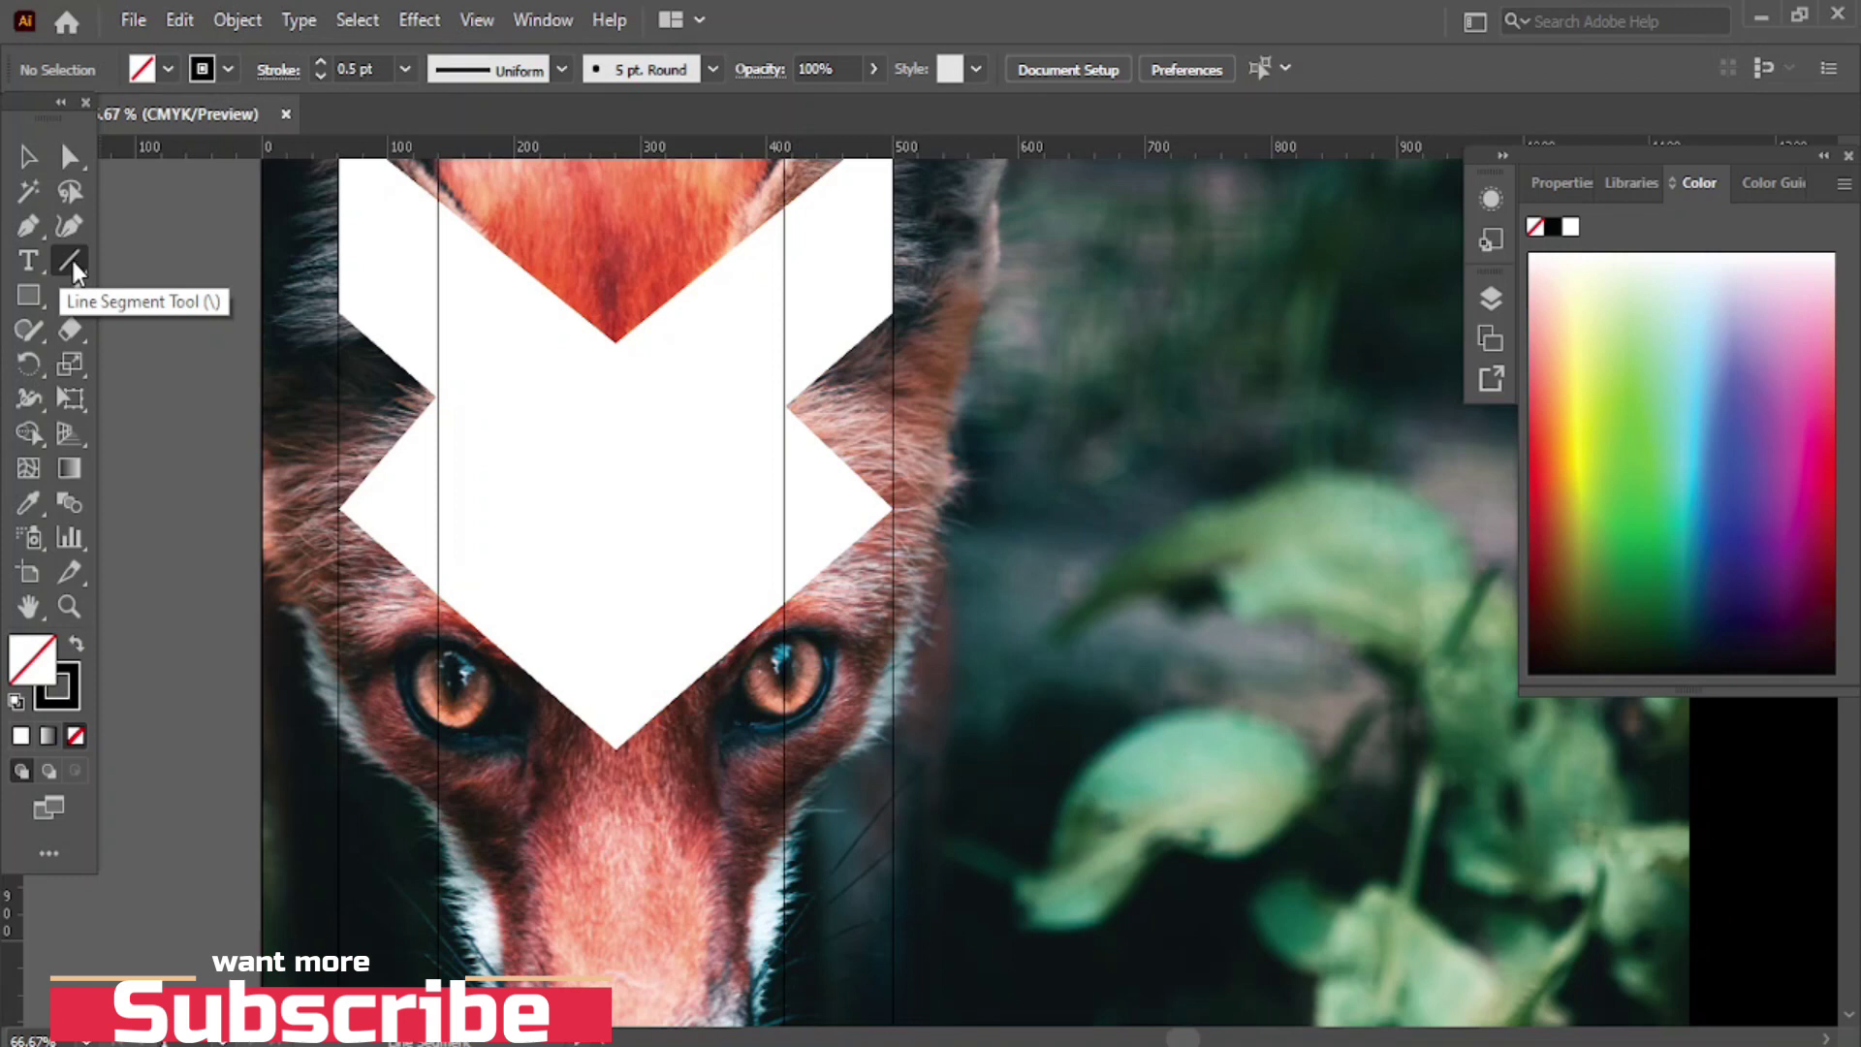
- Draw a vertical line from the chevrons' top down through their centre
left_click_drag(615, 291, 616, 818)
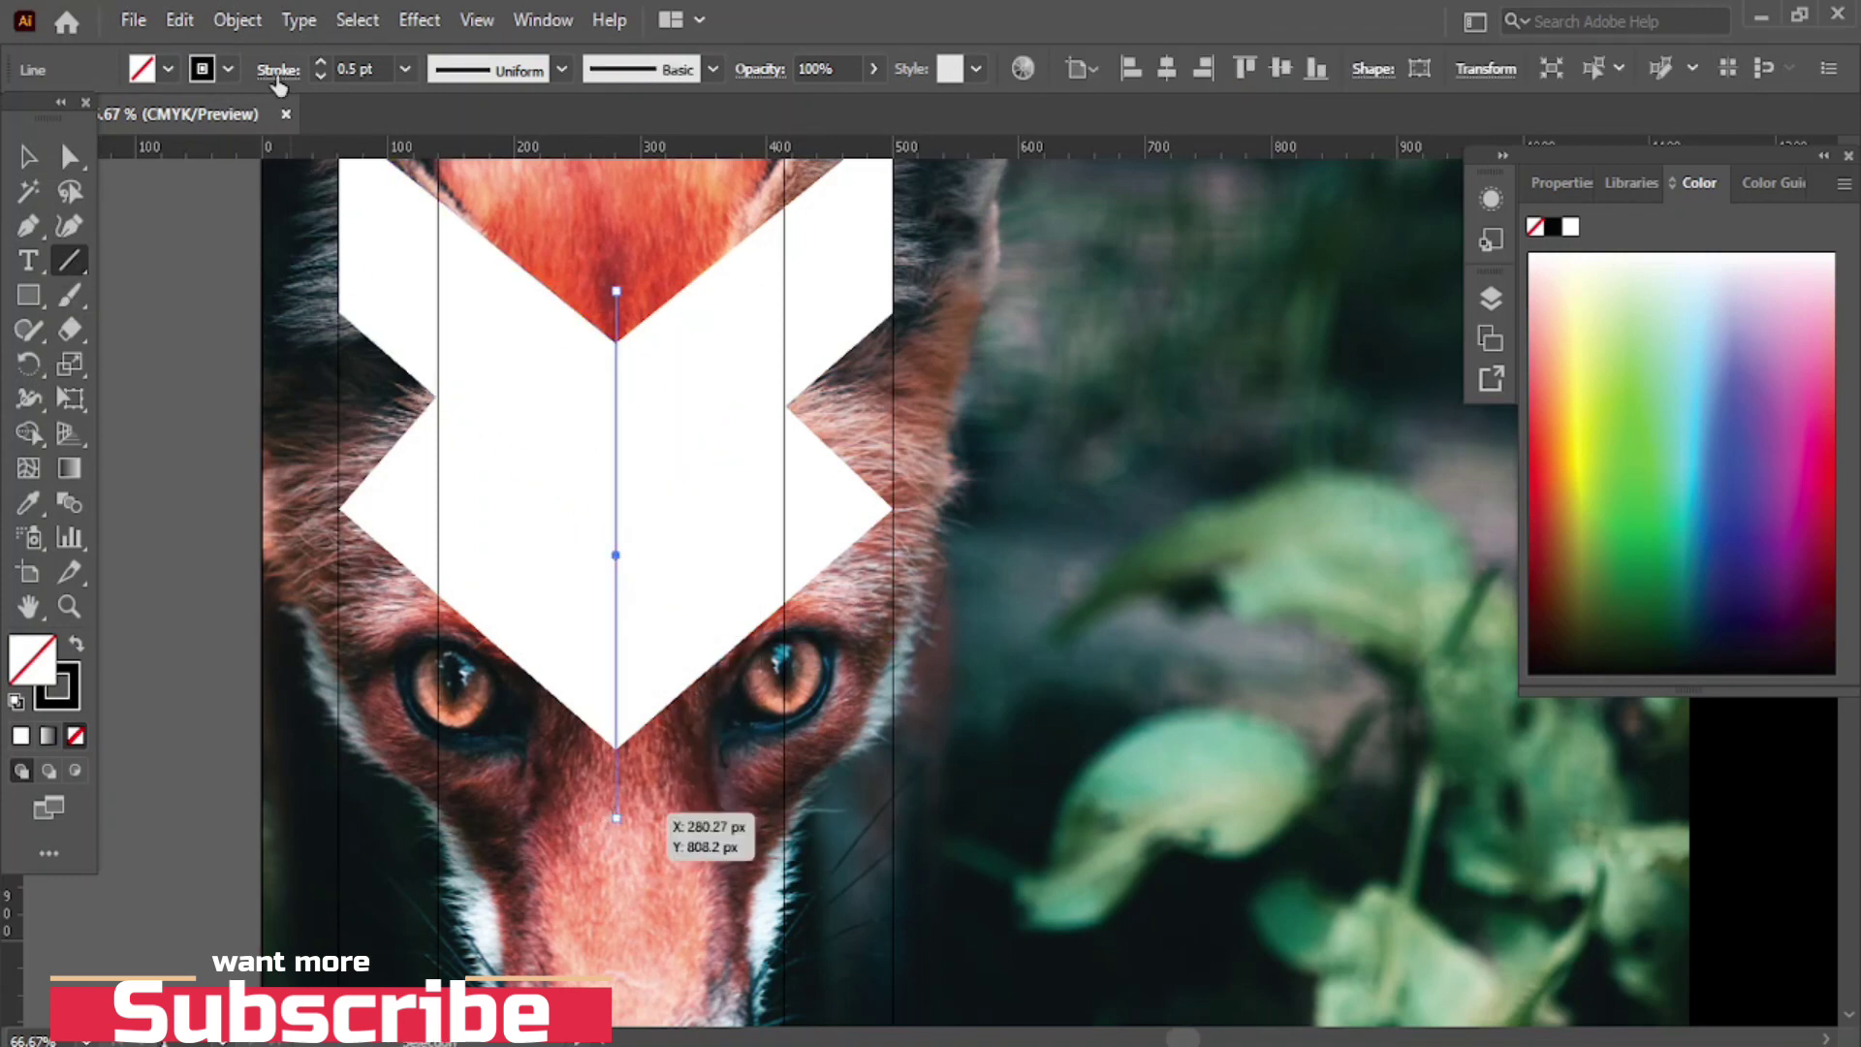
left_click(27, 159)
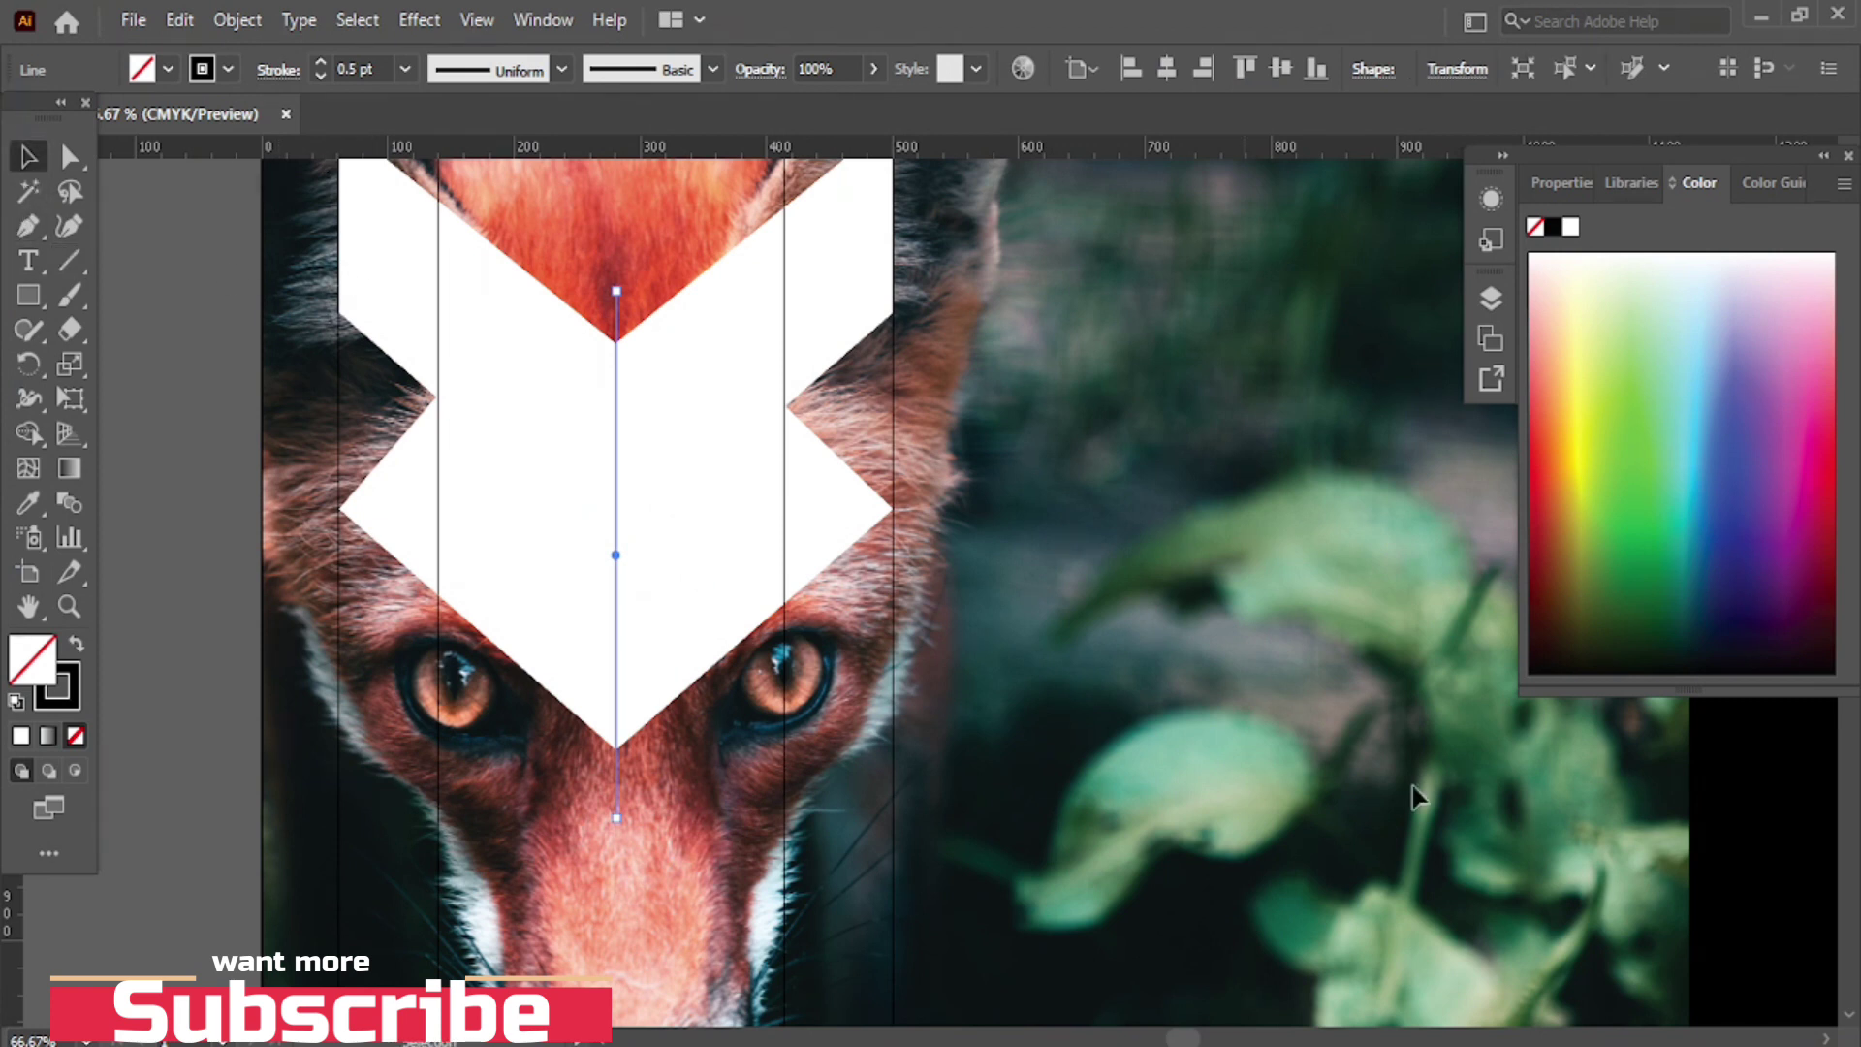
left_click(1474, 809)
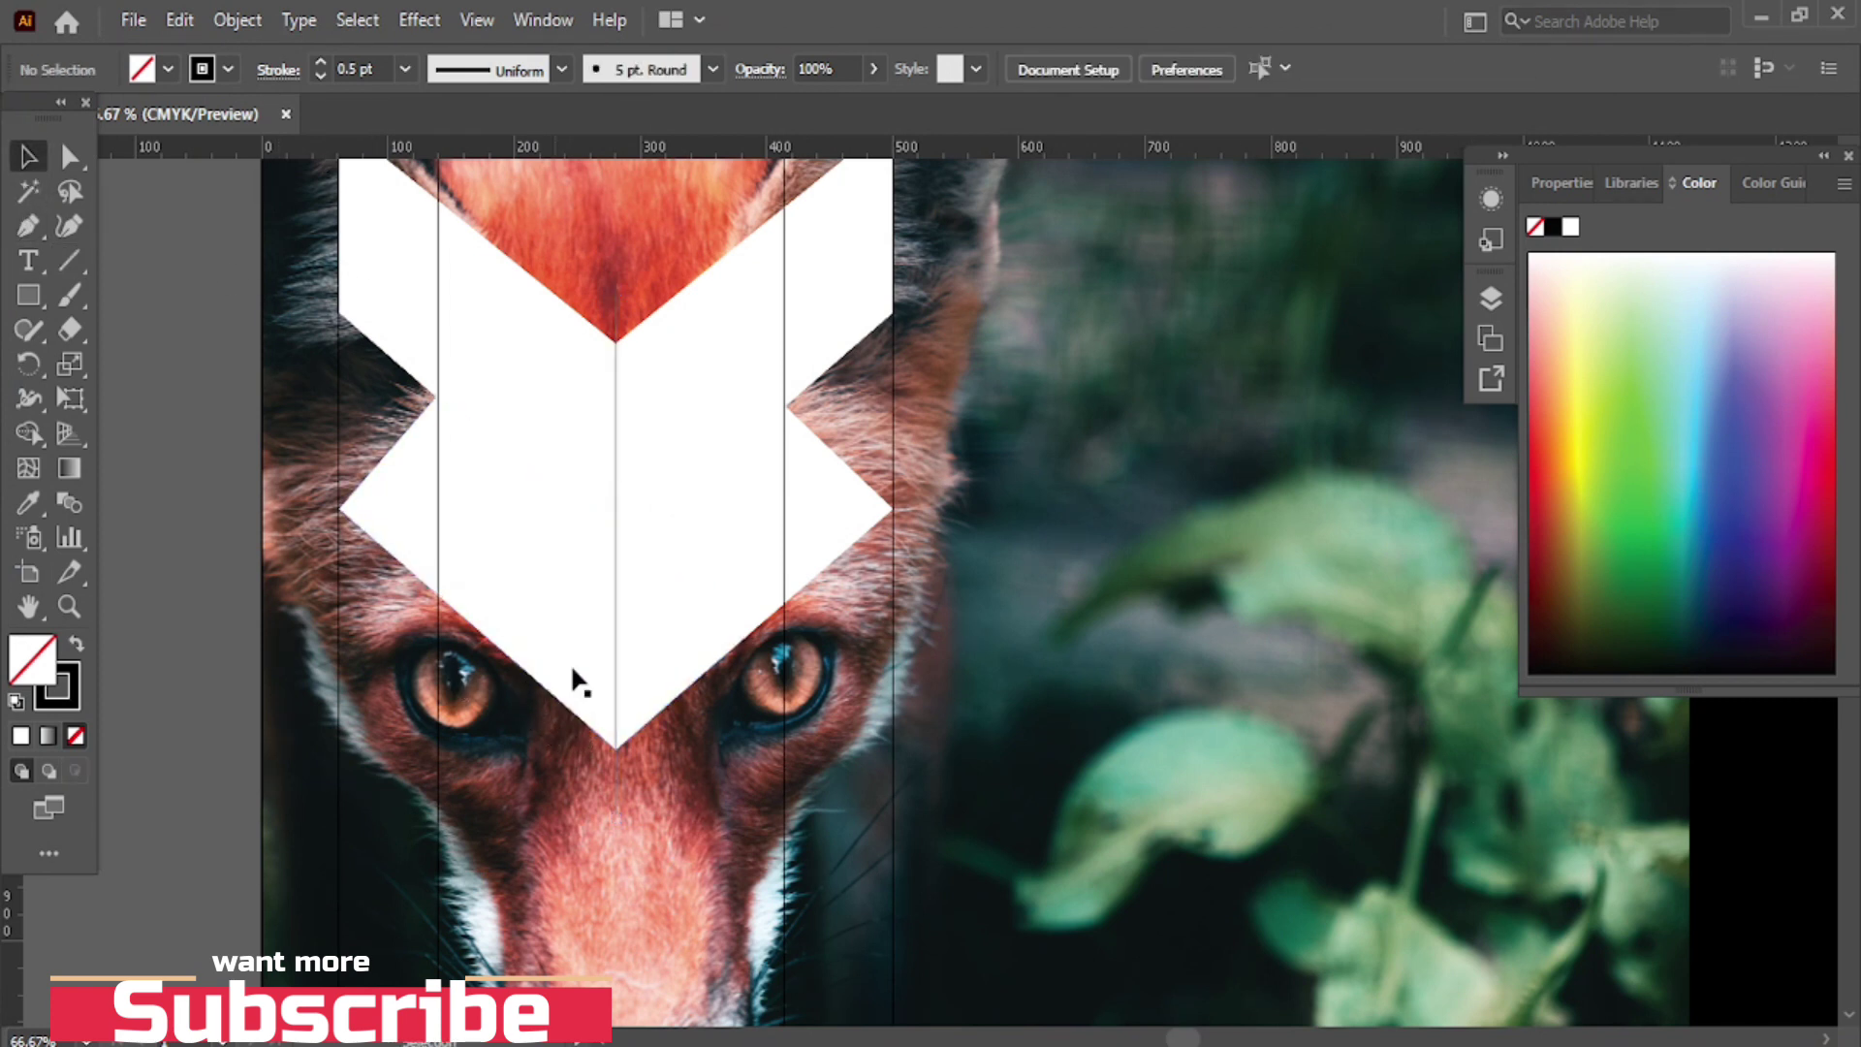
- Place a copy of the line slightly right and rotate it to about 277.58°
left_click_drag(612, 647, 644, 645)
key("ctrl+plus")
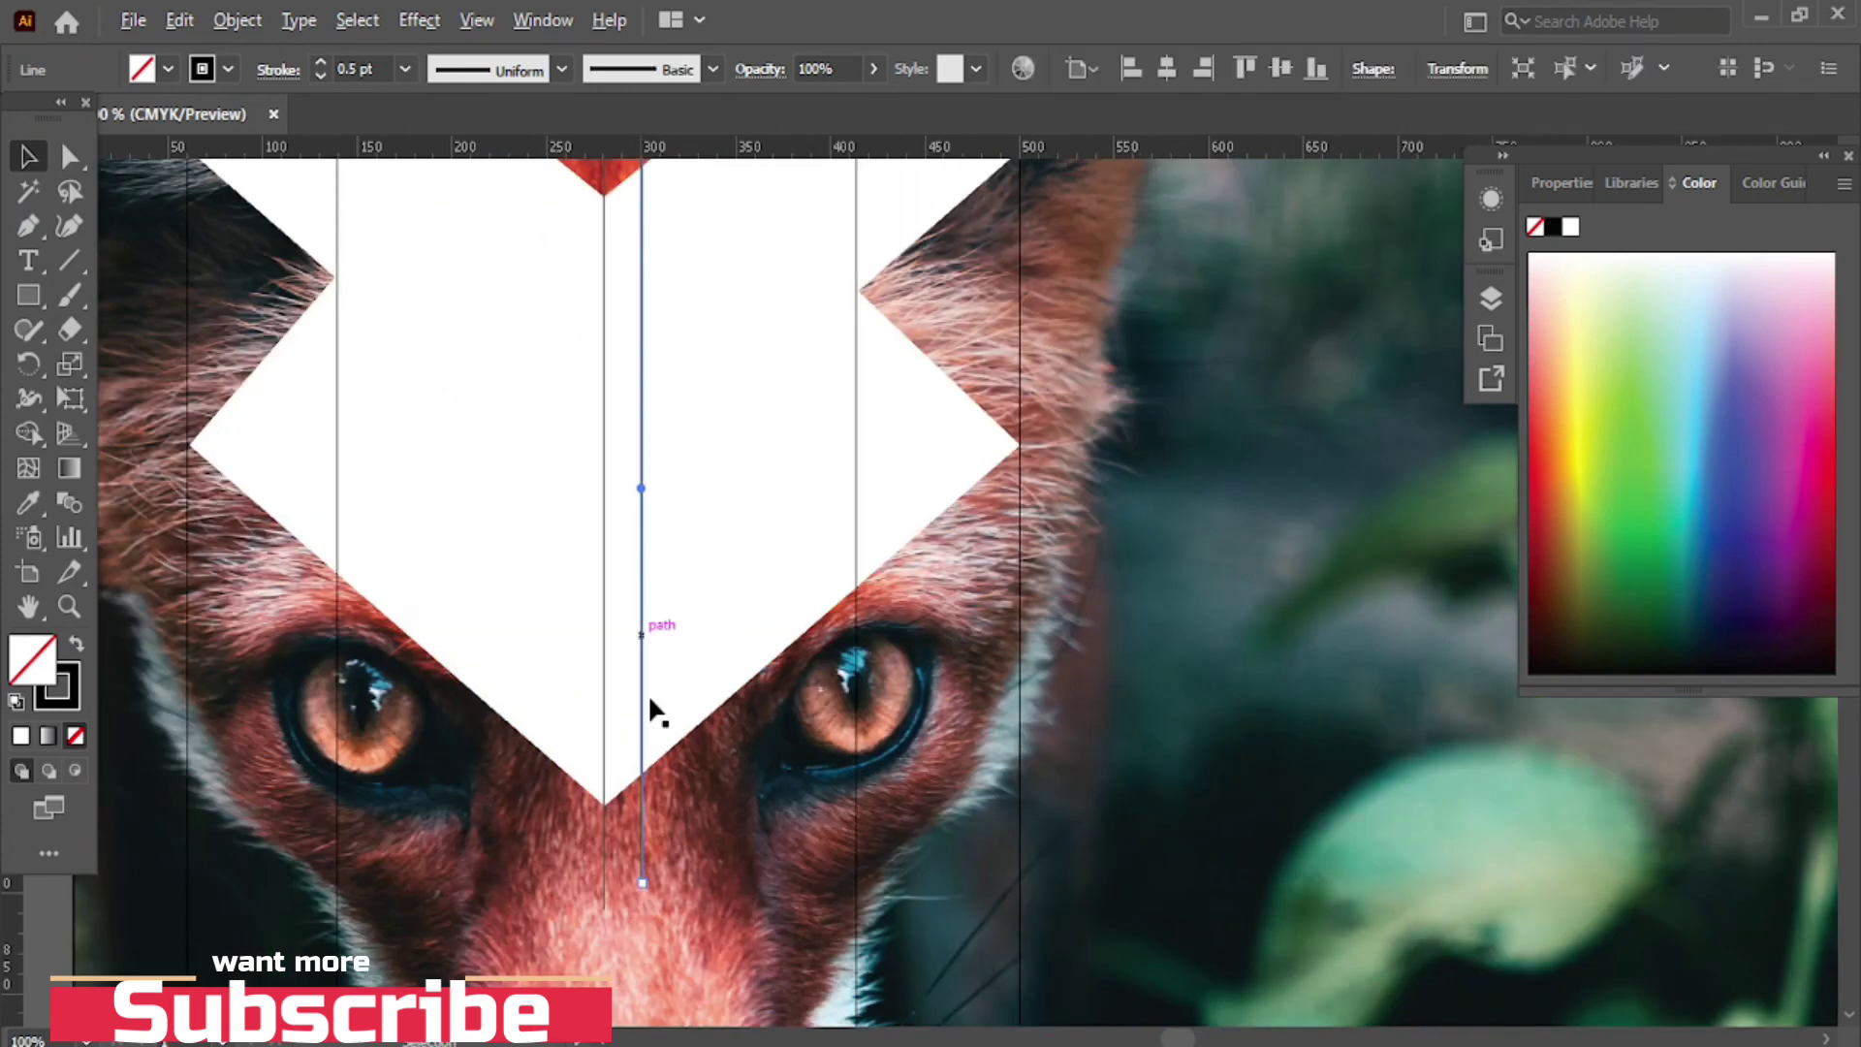
scroll(664, 860, "up", 1)
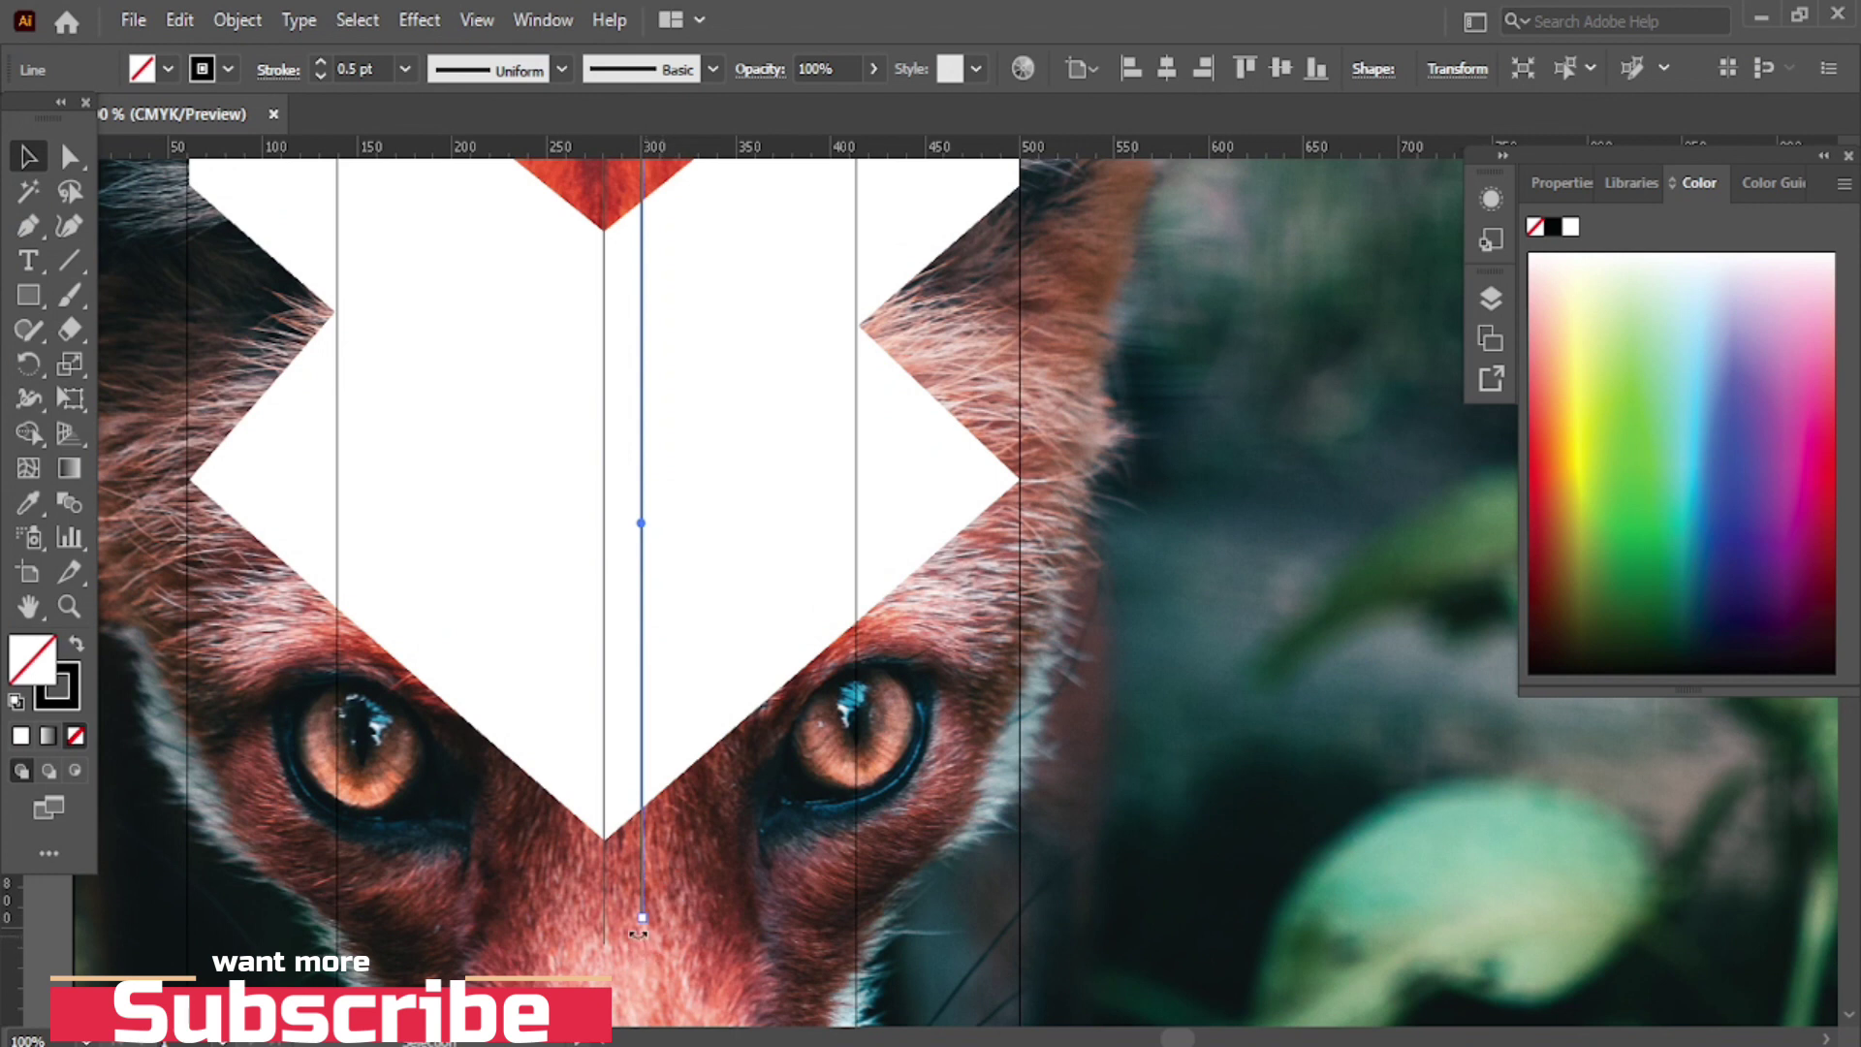
left_click_drag(637, 930, 691, 932)
- Make a vertically reflected copy of the tilted line and move it so both lines meet at the notch
right_click(665, 696)
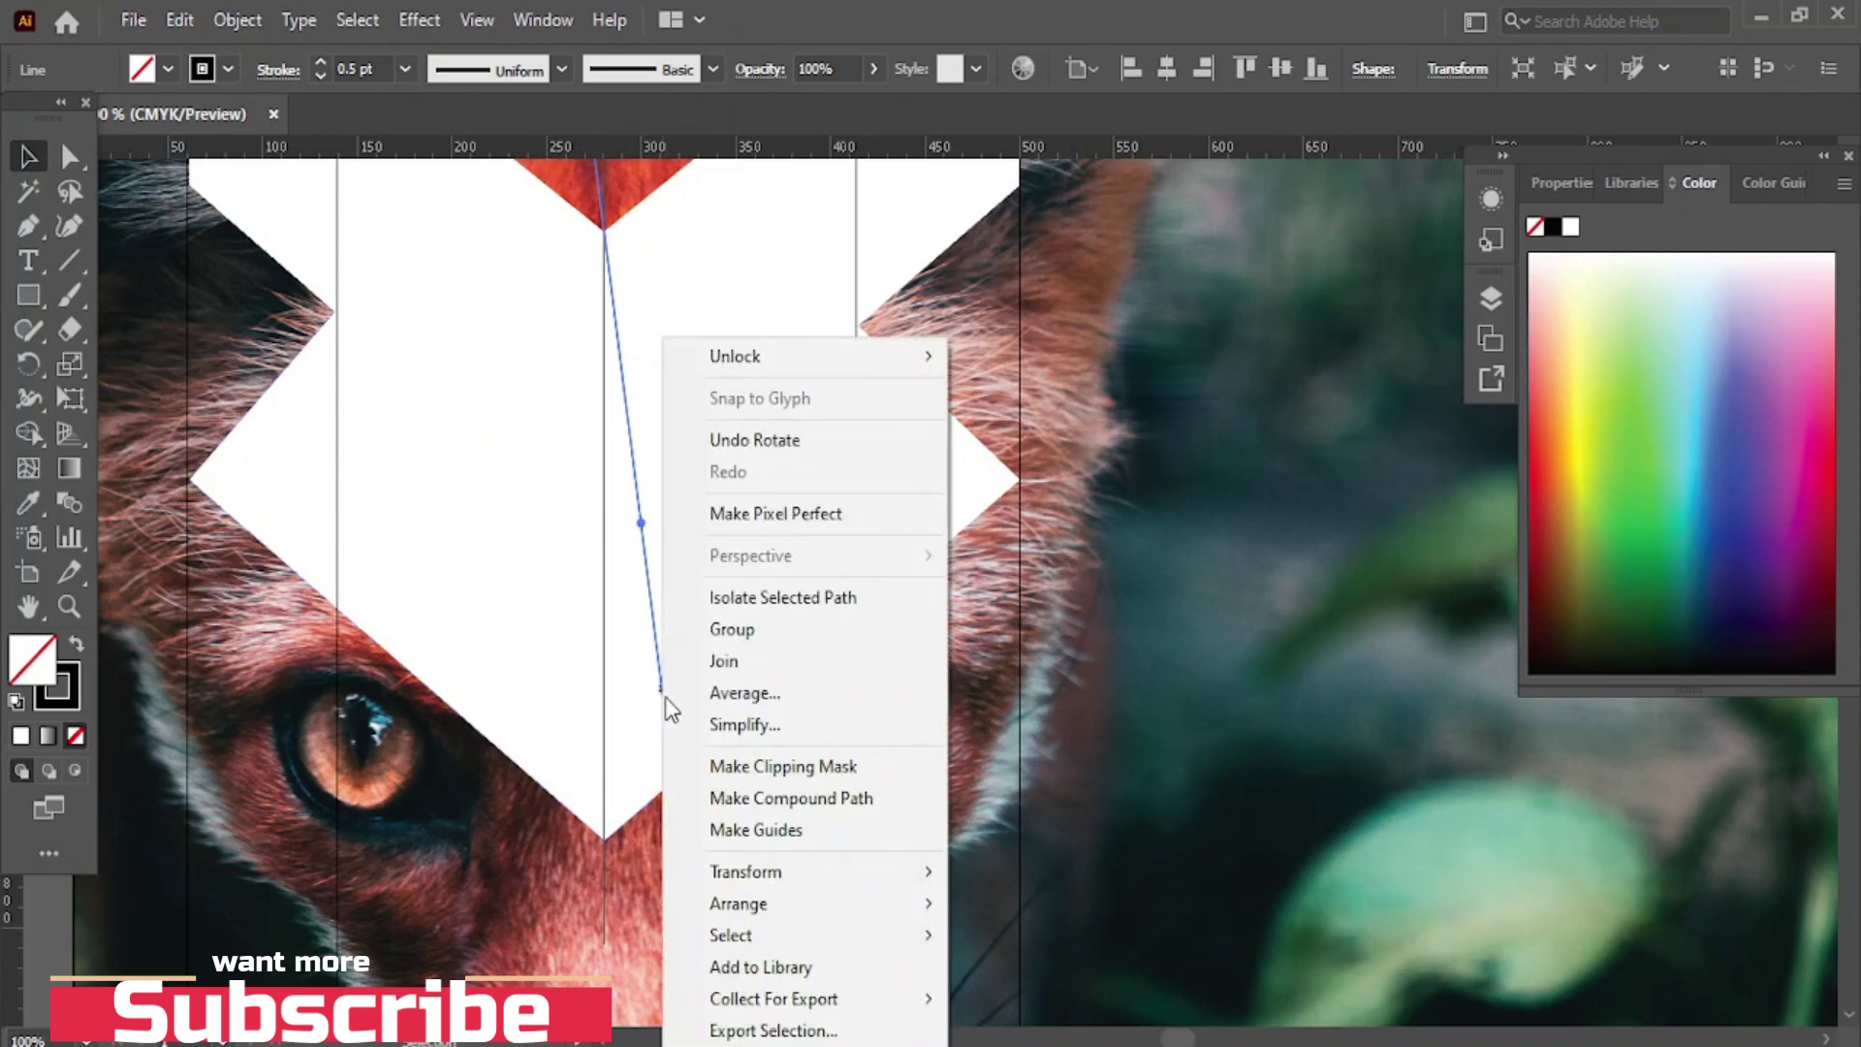
mouse_move(785, 871)
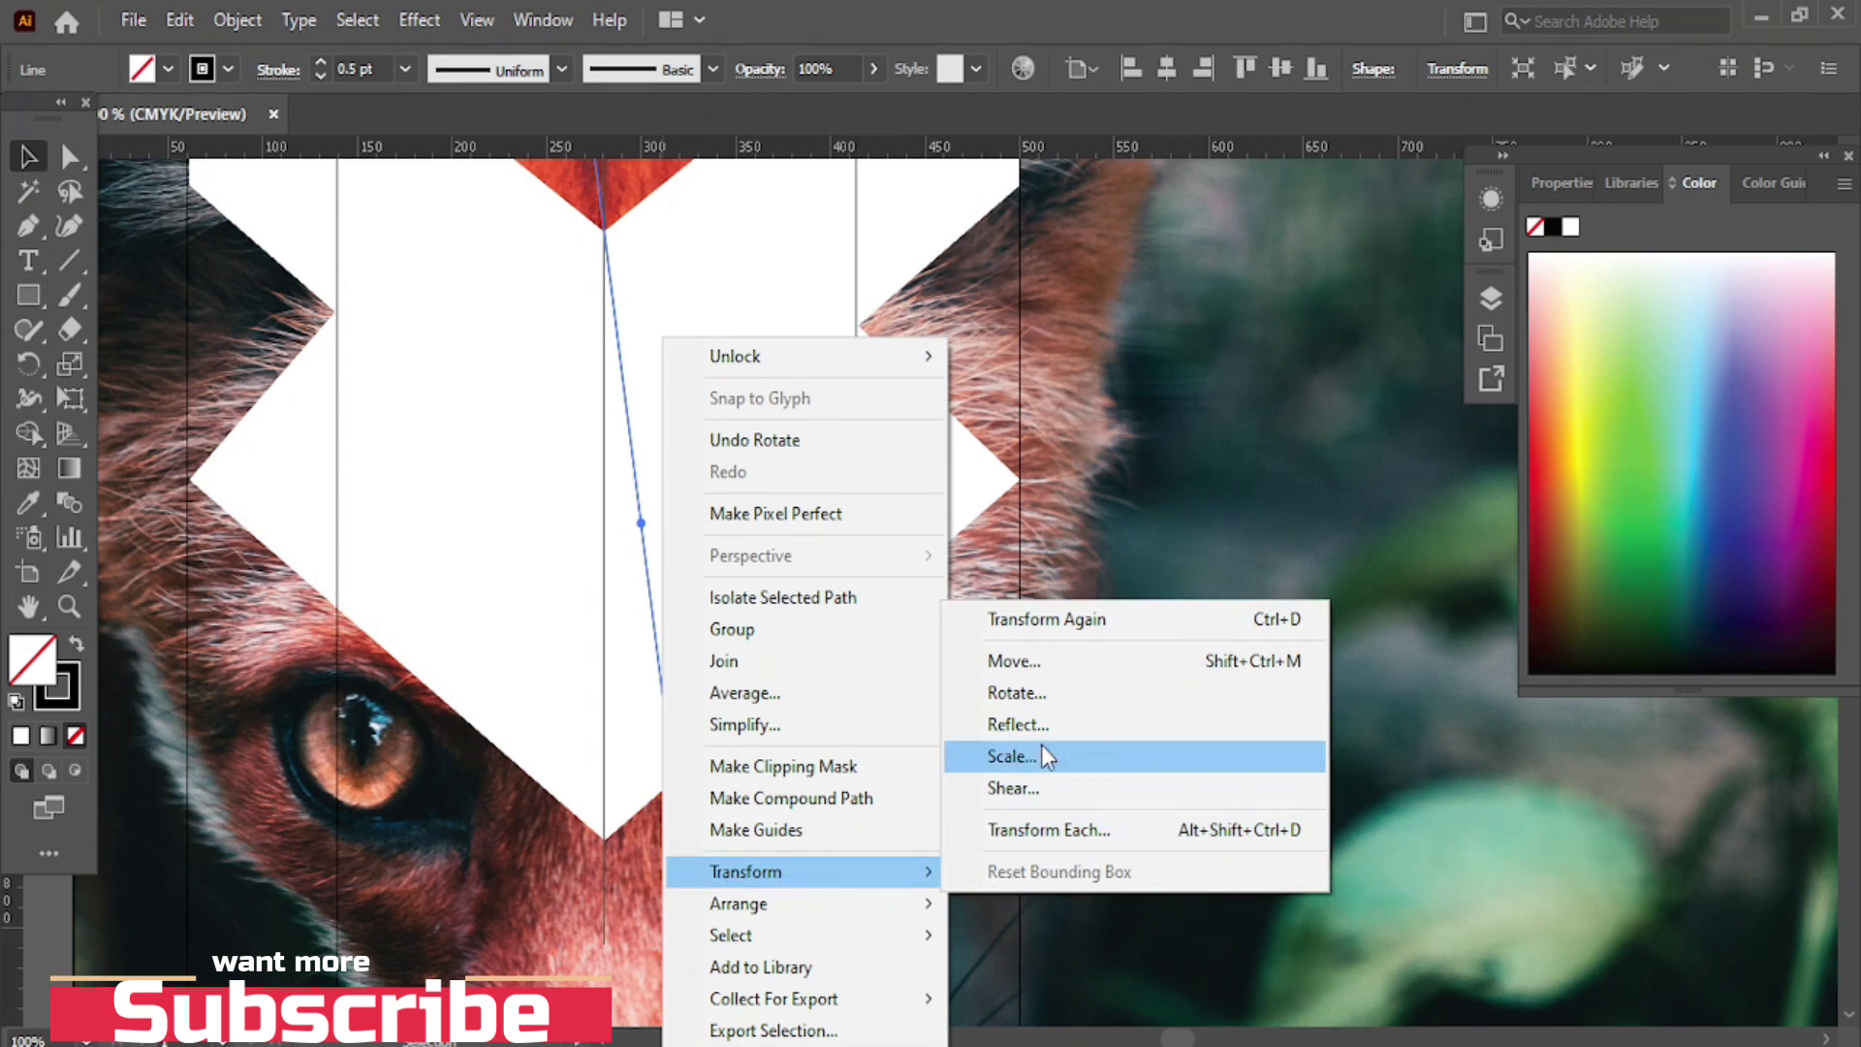
left_click(1023, 725)
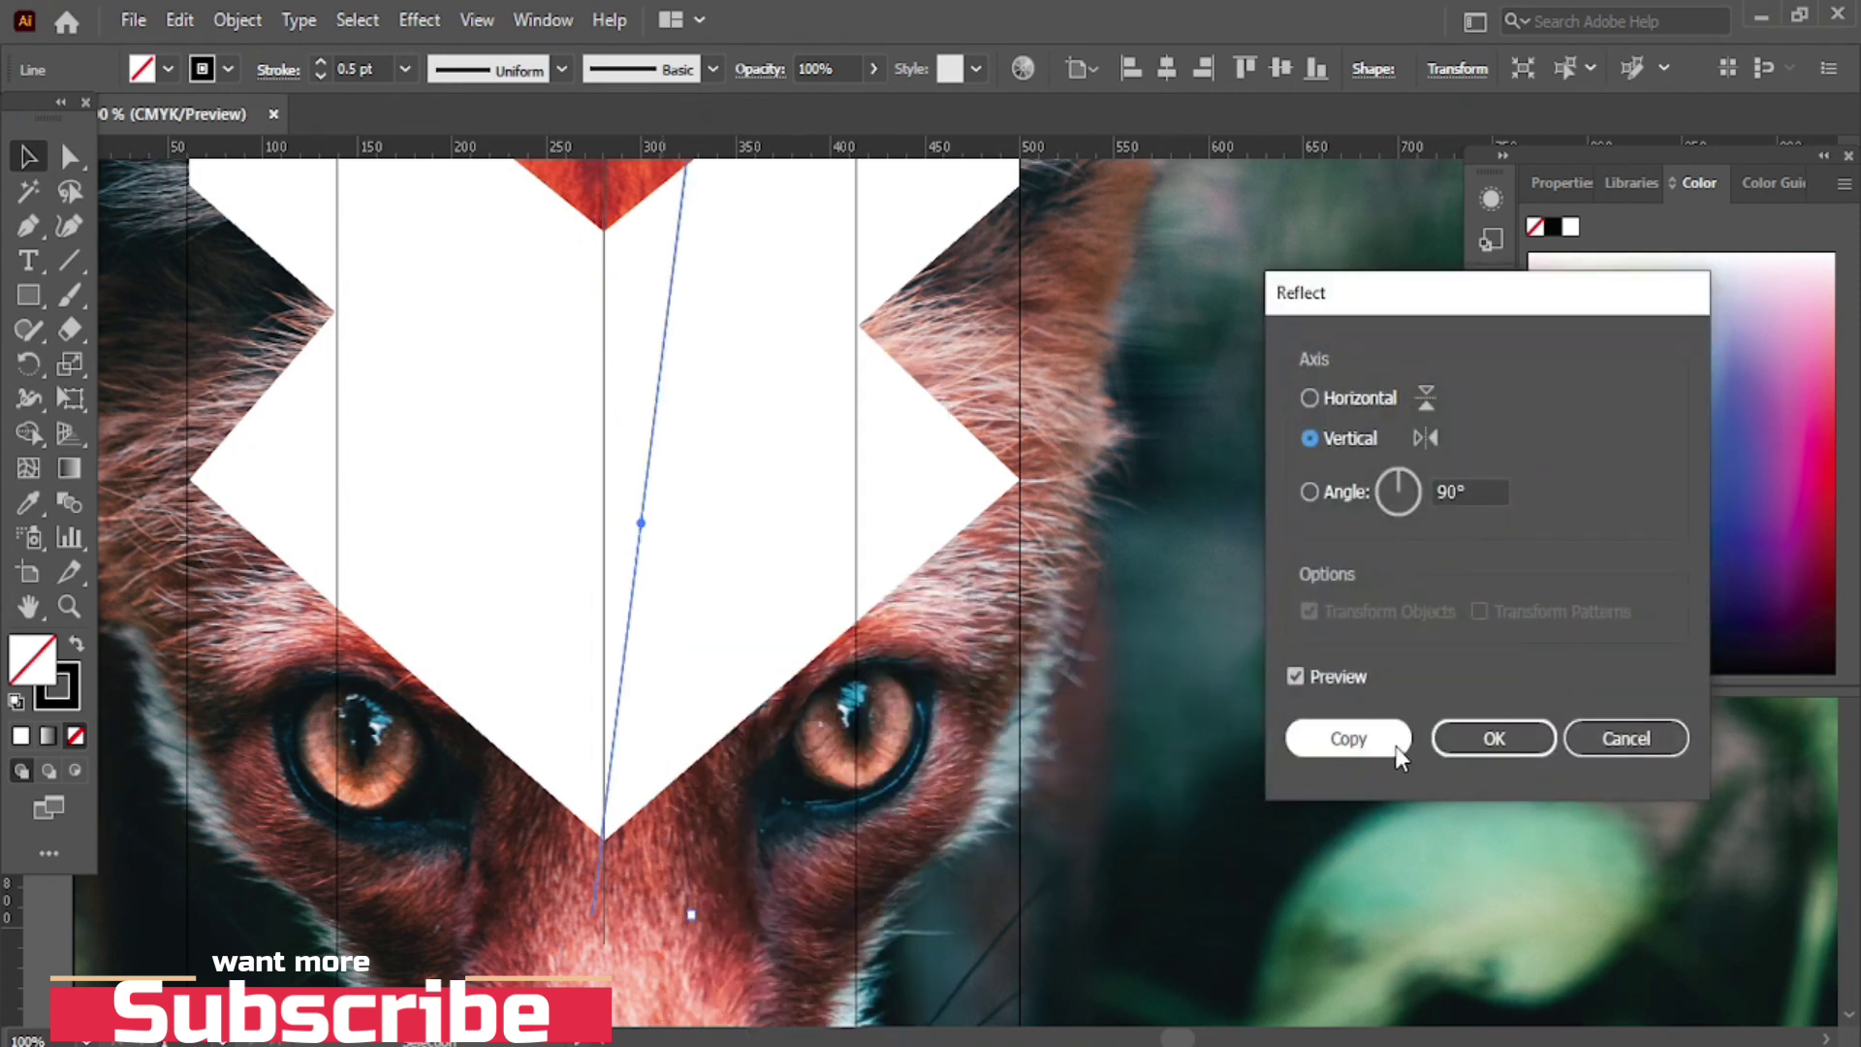
left_click(1396, 746)
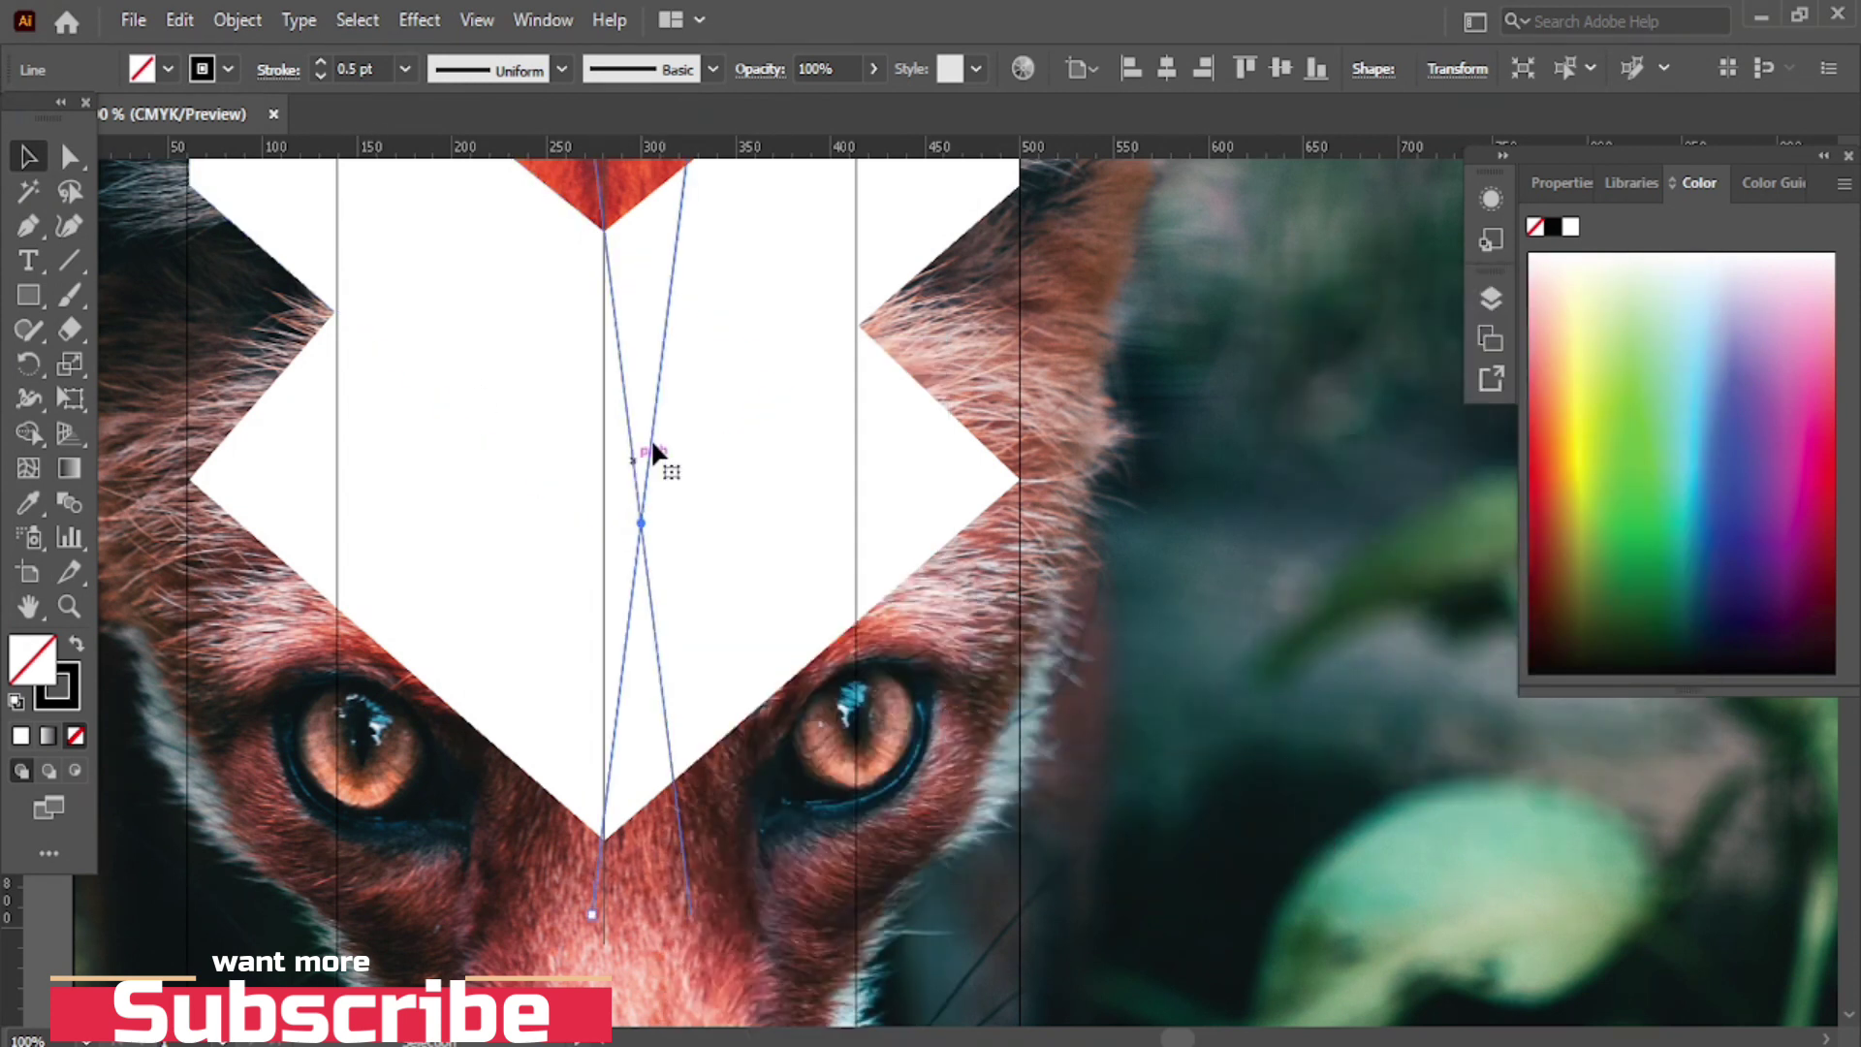
left_click_drag(649, 438, 579, 433)
scroll(578, 427, "down", 1)
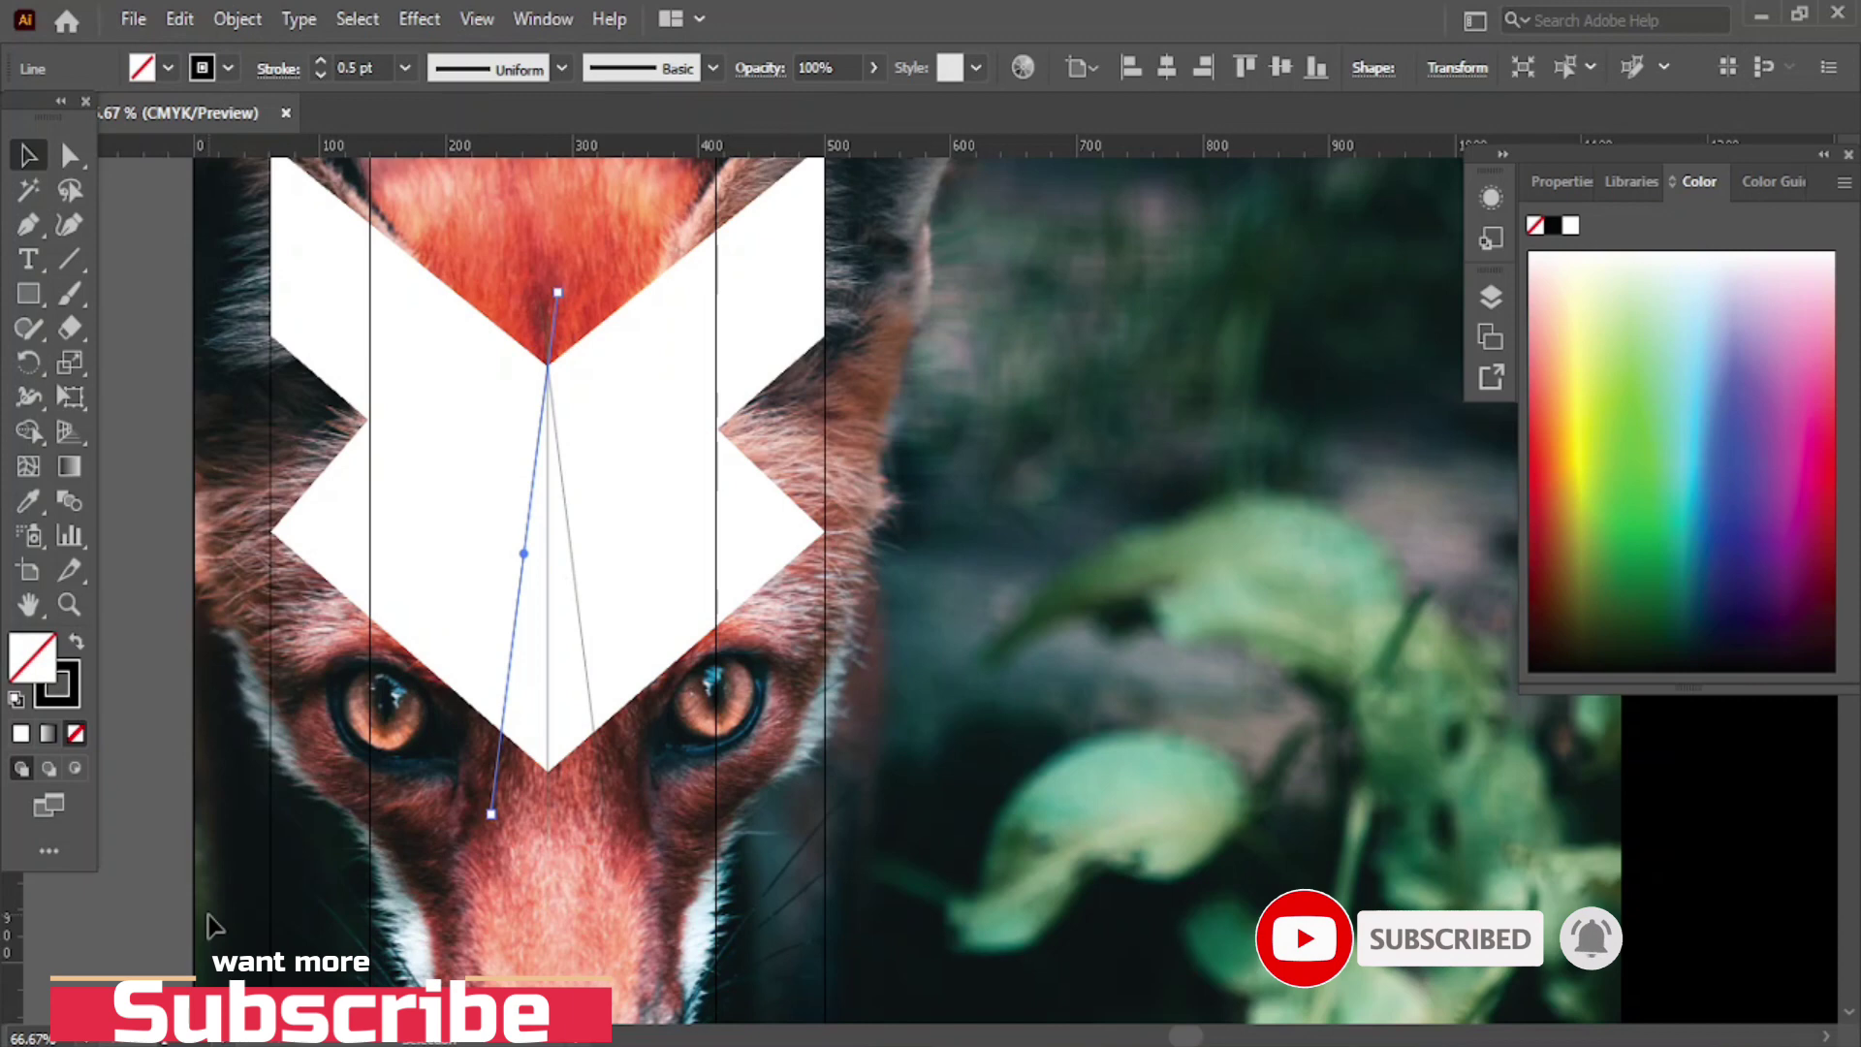
scroll(543, 901, "down", 3)
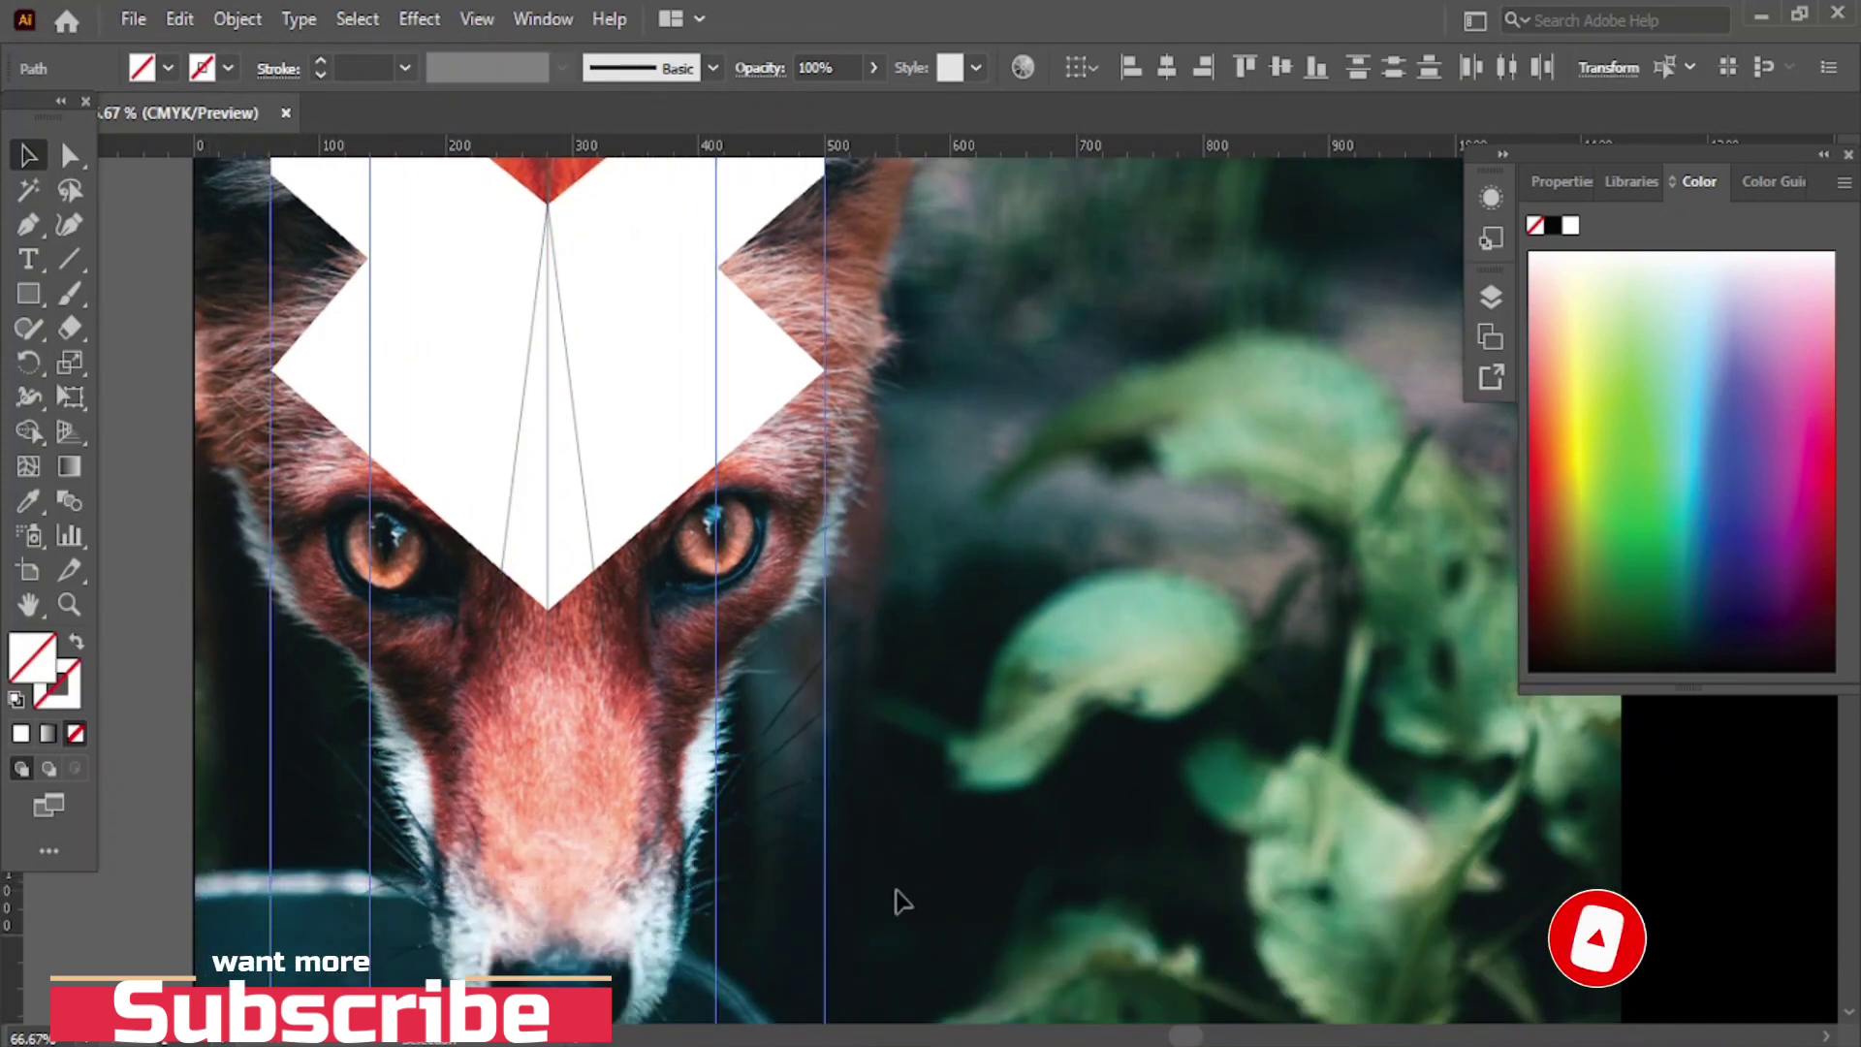
- Delete the stray horizontal line above the chevrons
left_click(892, 923)
scroll(890, 887, "up", 5)
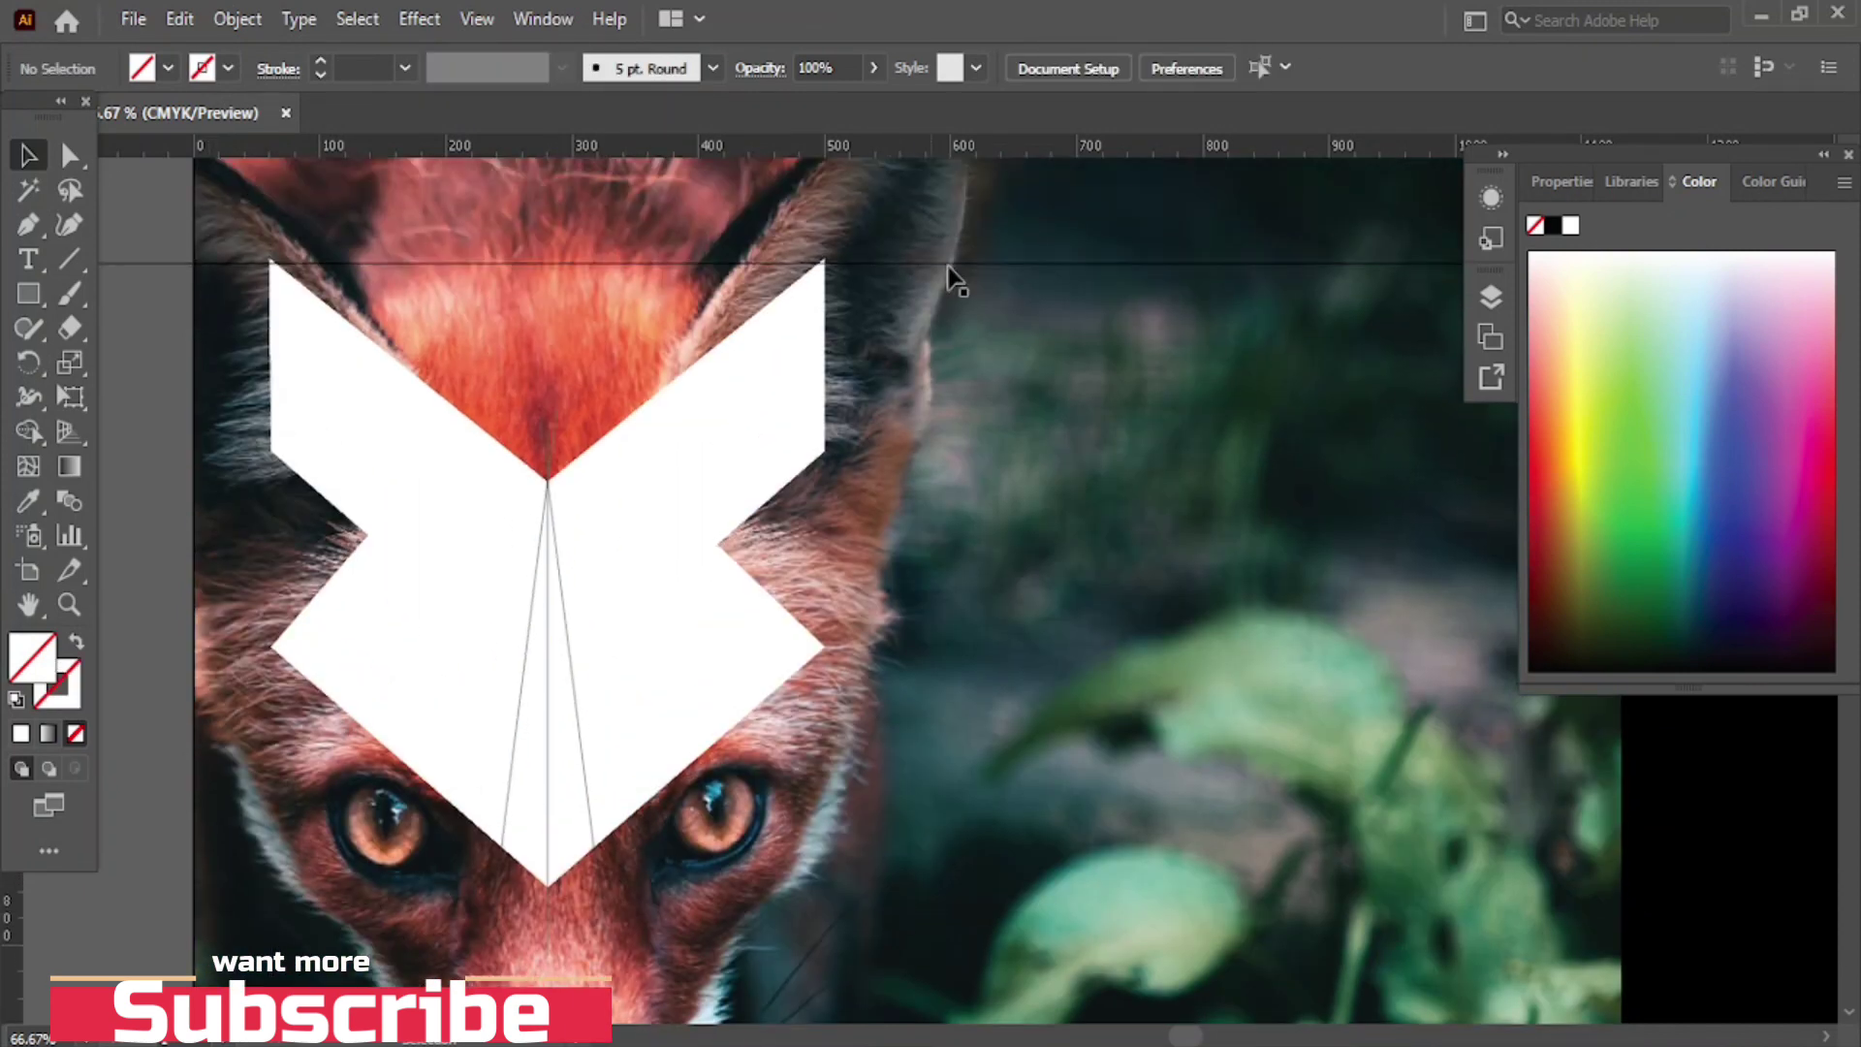
left_click(1044, 264)
key("Delete")
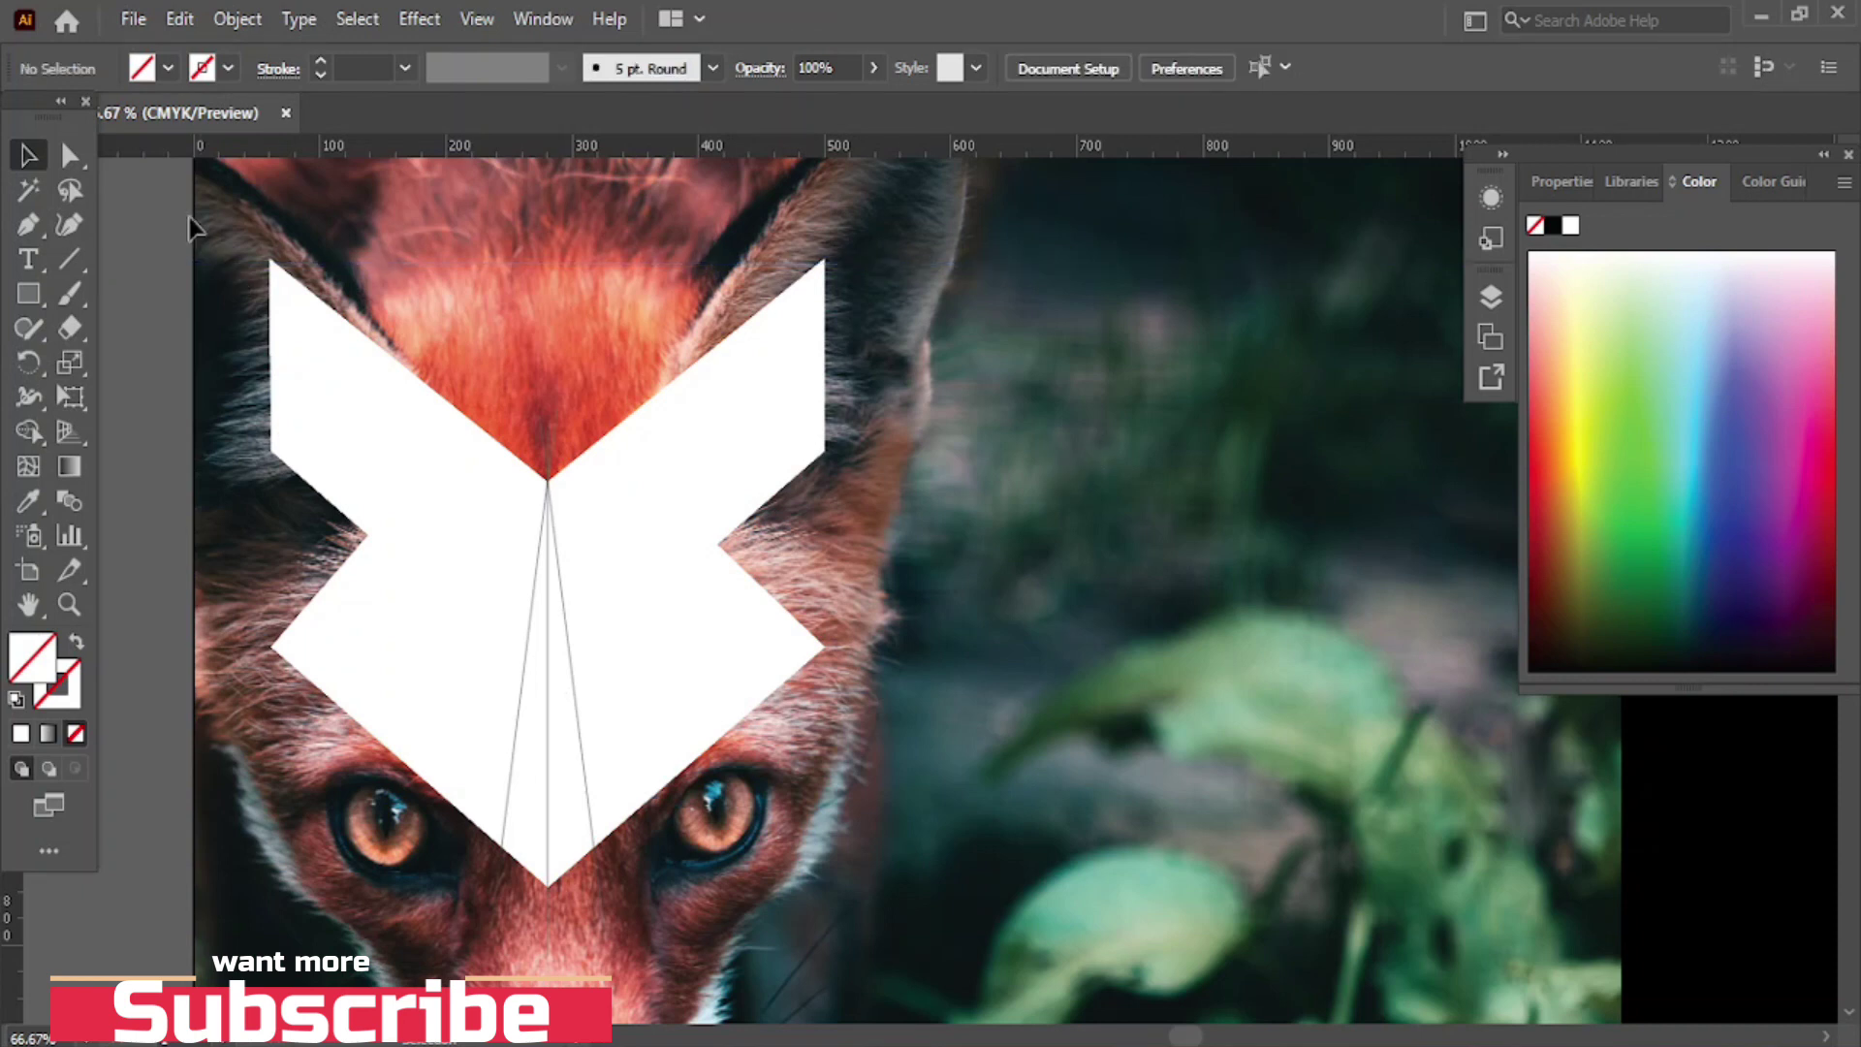
- Select all shapes and lines and switch to the Shape Builder tool
key("ctrl+a")
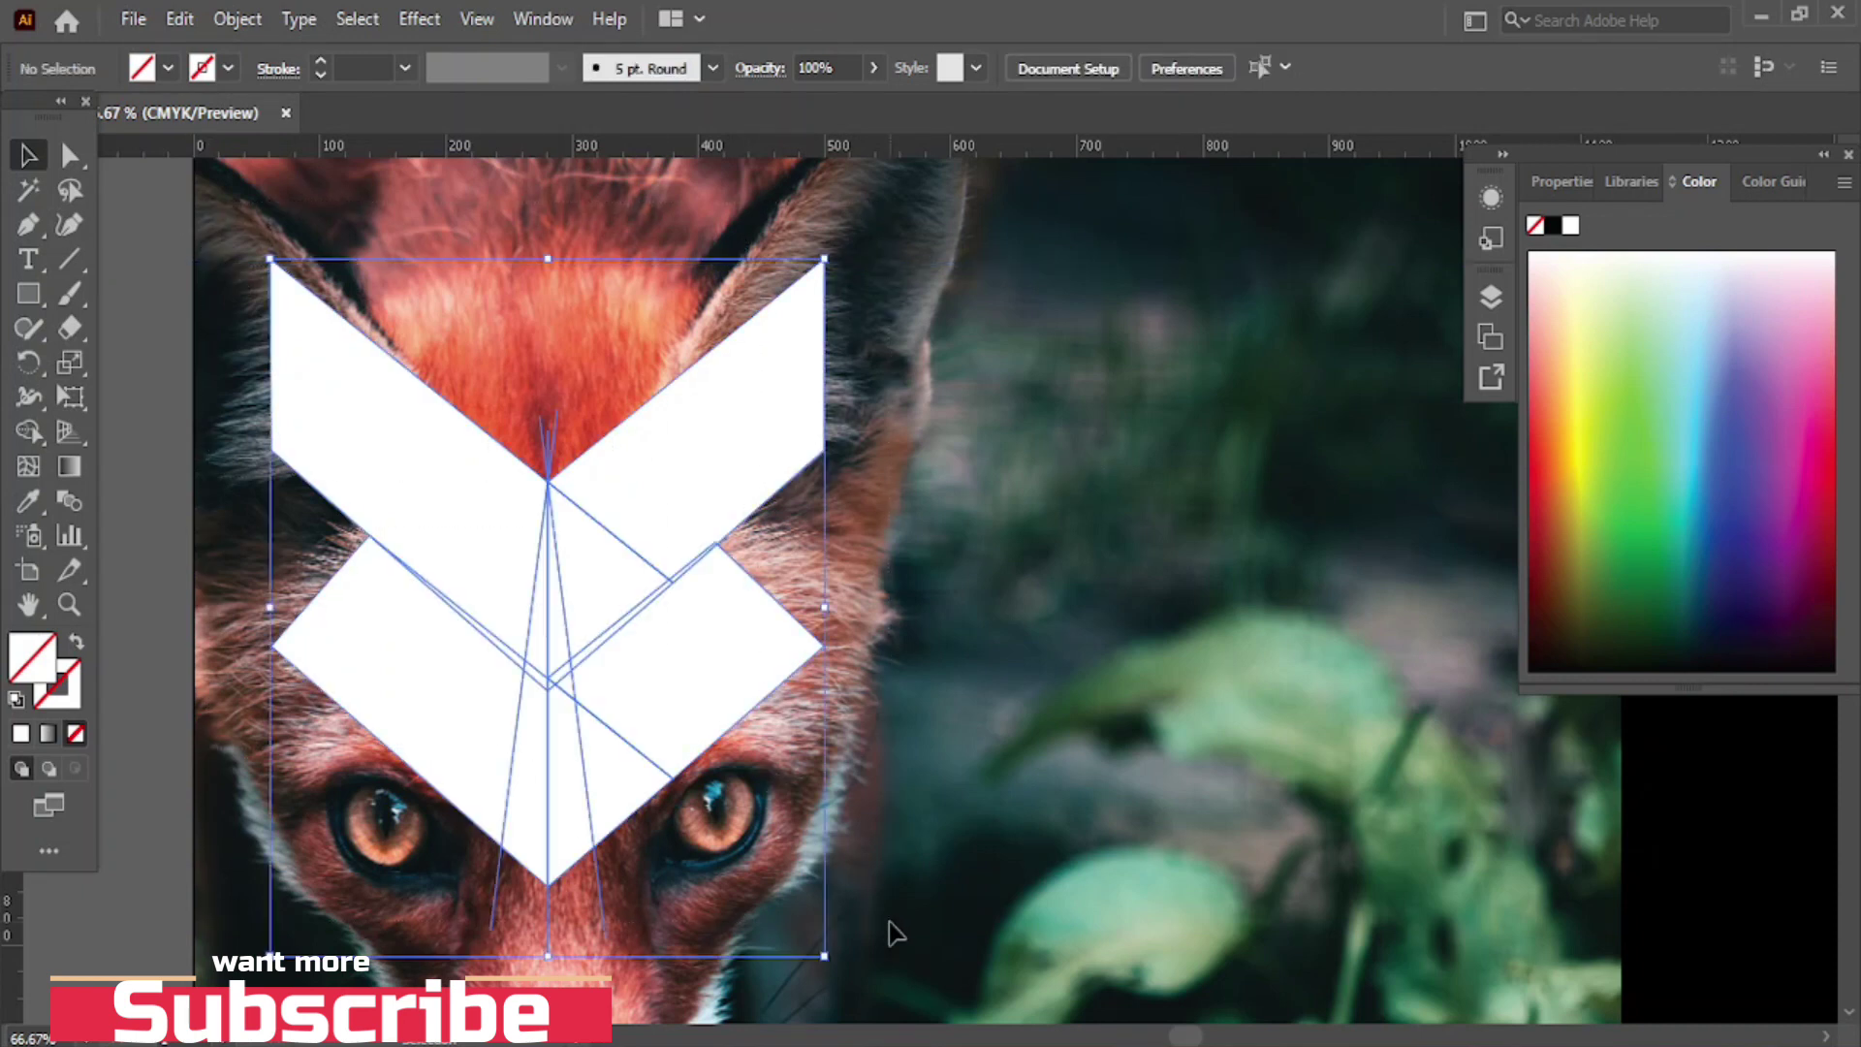
left_click_drag(31, 432, 190, 424)
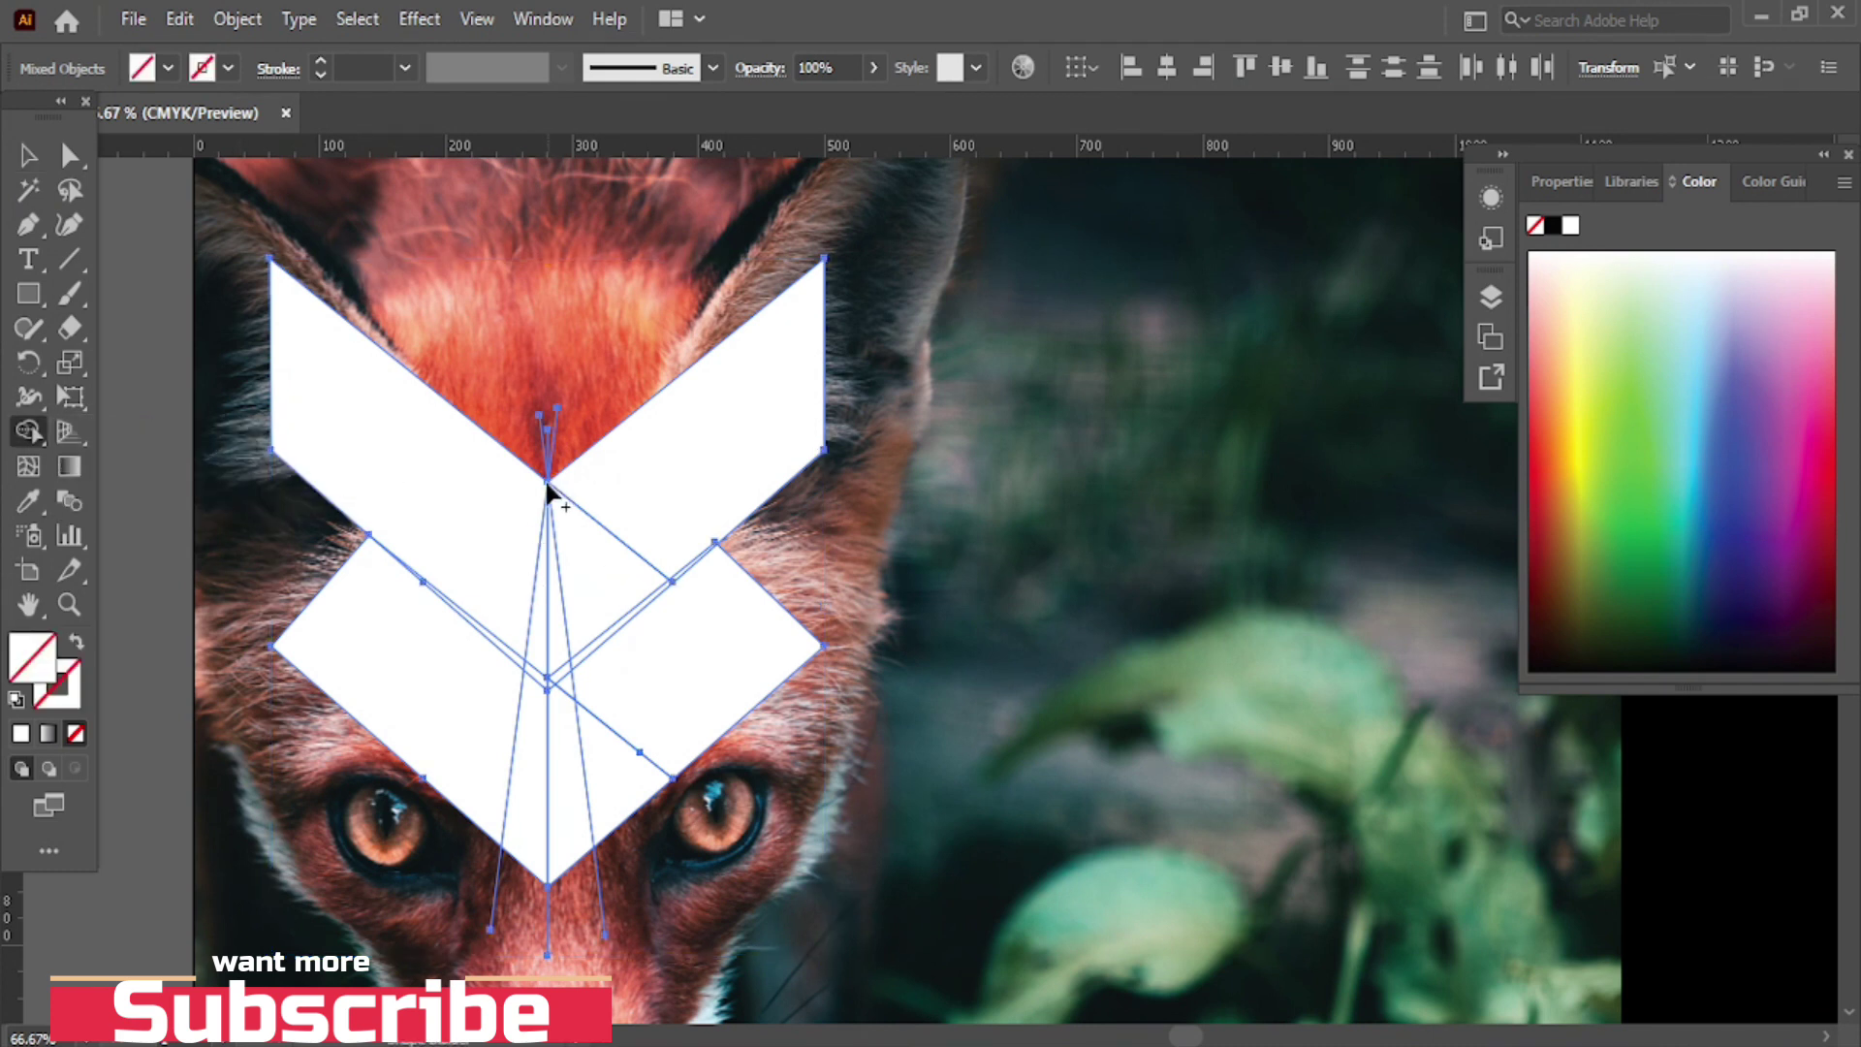
key("alt")
- Remove the notch sliver, the line tails below the tip, and the central slivers, undoing one mistaken removal
left_click(542, 431, "alt")
left_click_drag(483, 870, 574, 958)
left_click_drag(620, 877, 560, 933)
mouse_move(553, 625)
left_mouse_down()
mouse_move(557, 732)
mouse_move(555, 707)
left_mouse_up()
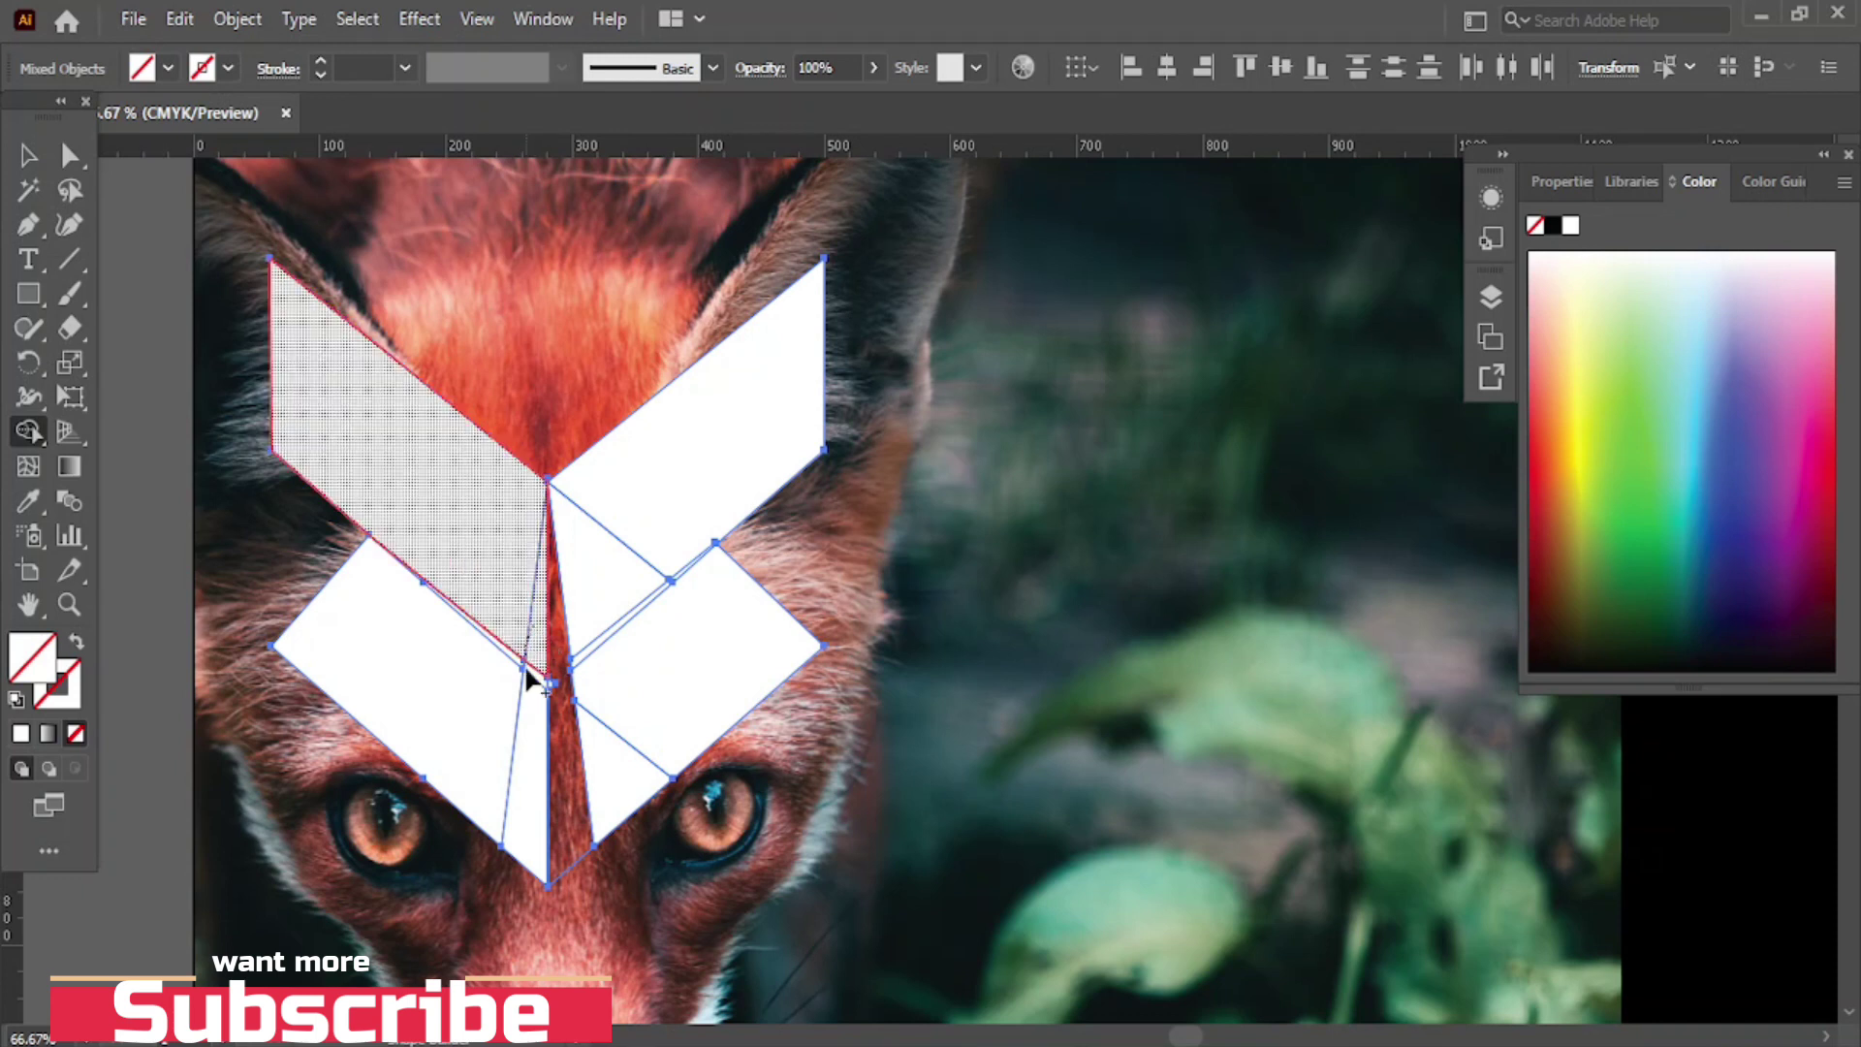
left_click(525, 713, "alt")
key("ctrl+z")
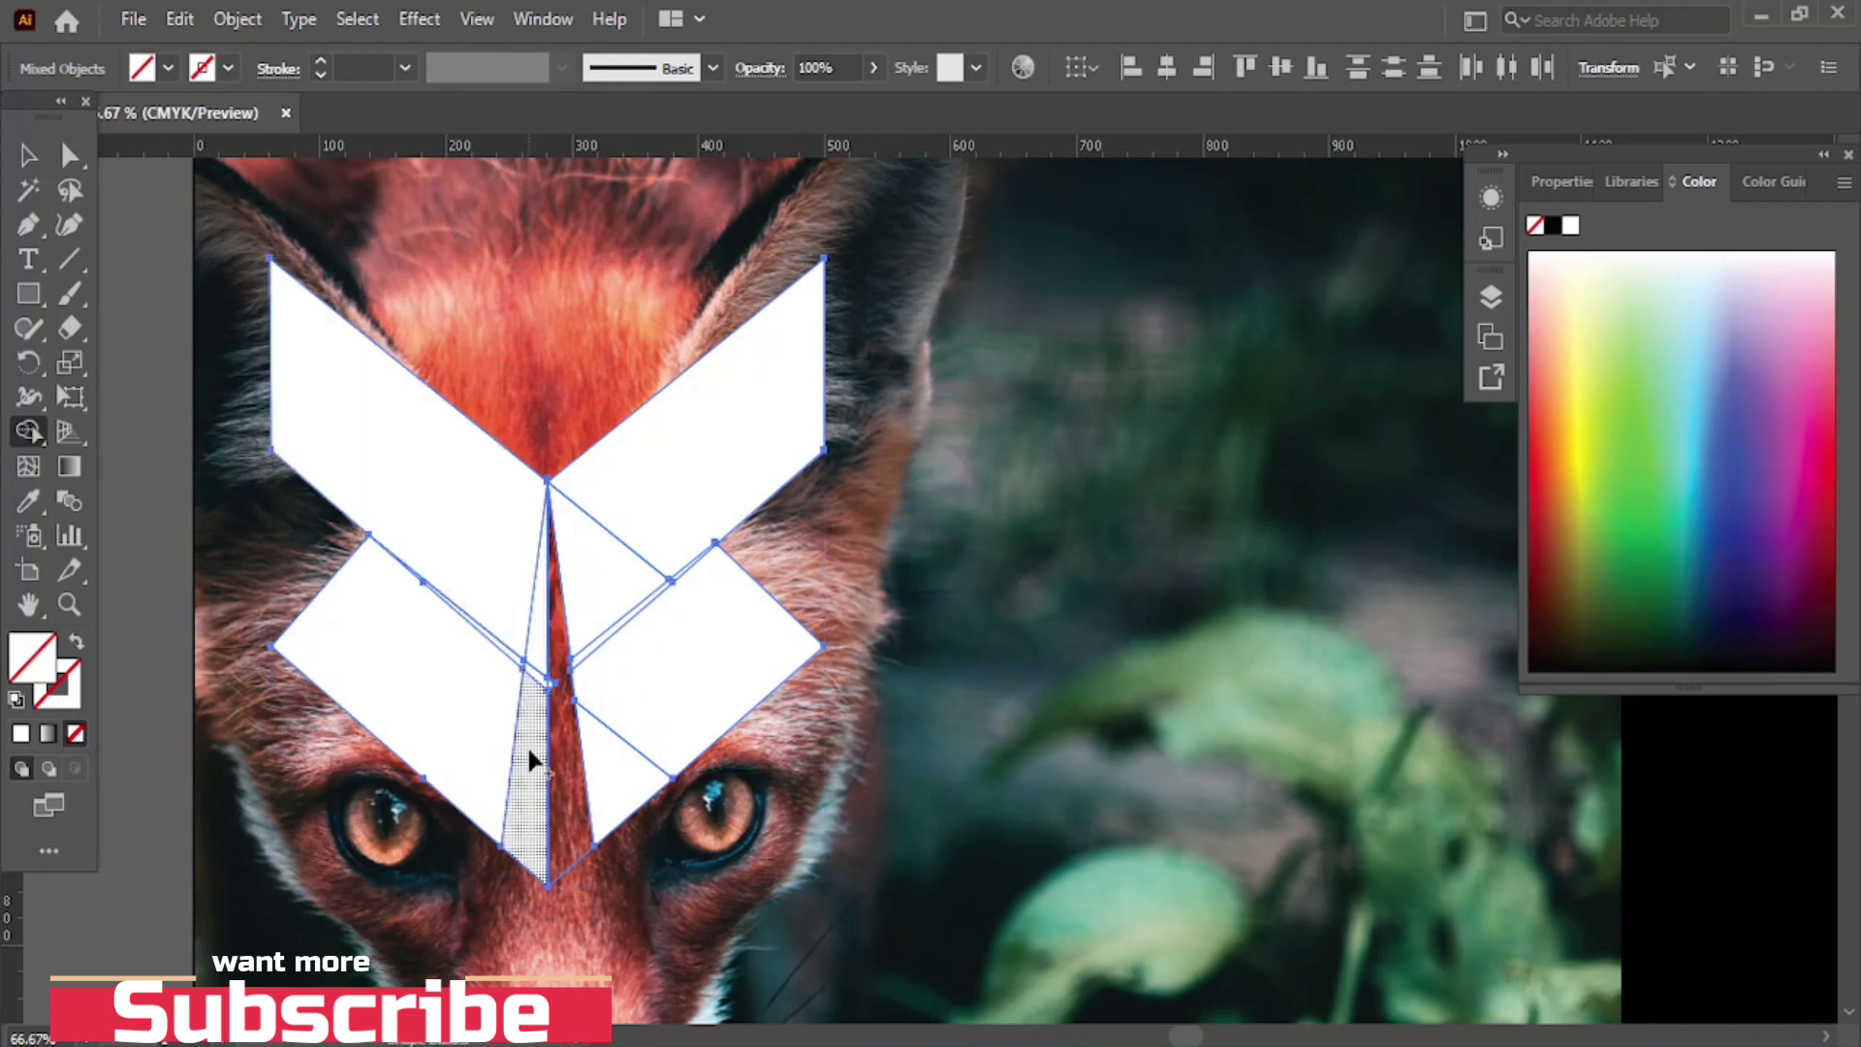
left_click(540, 656, "alt")
left_click(527, 718, "alt")
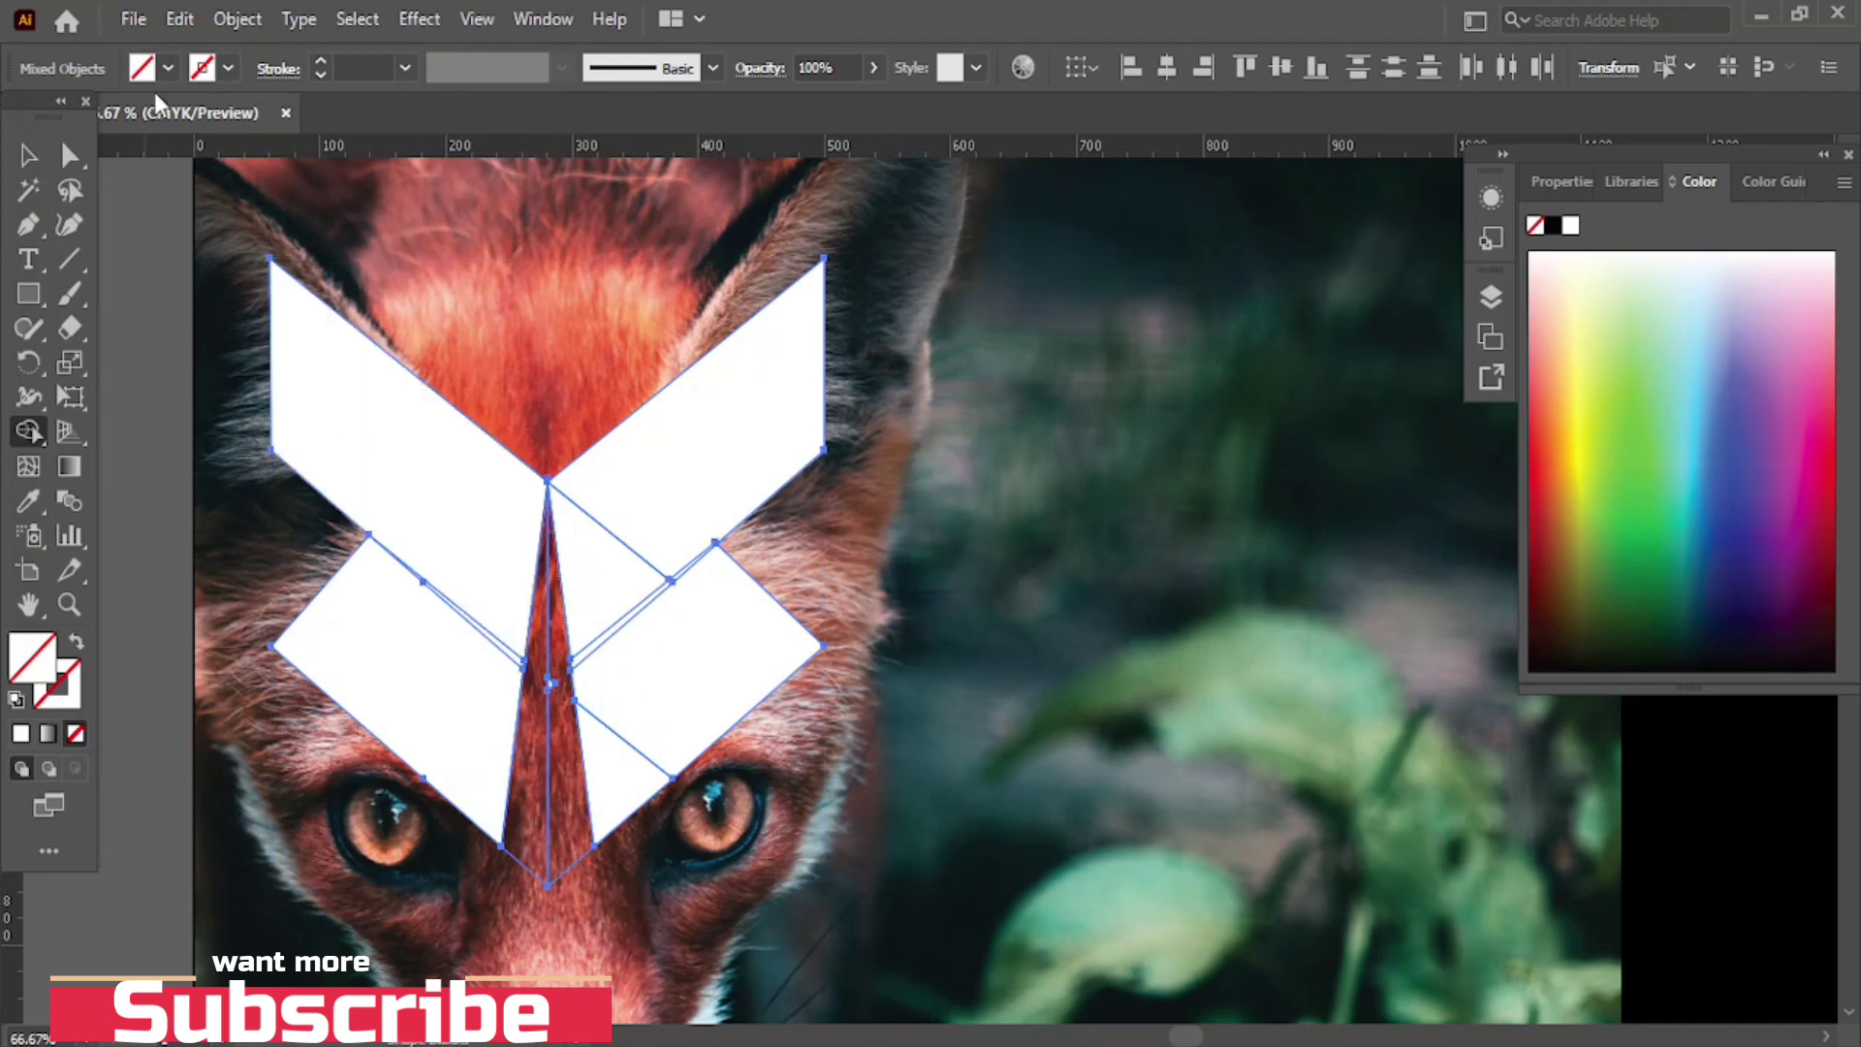
- Set the fill to black and fill the left and right centre slivers to form a black wedge
left_click(167, 68)
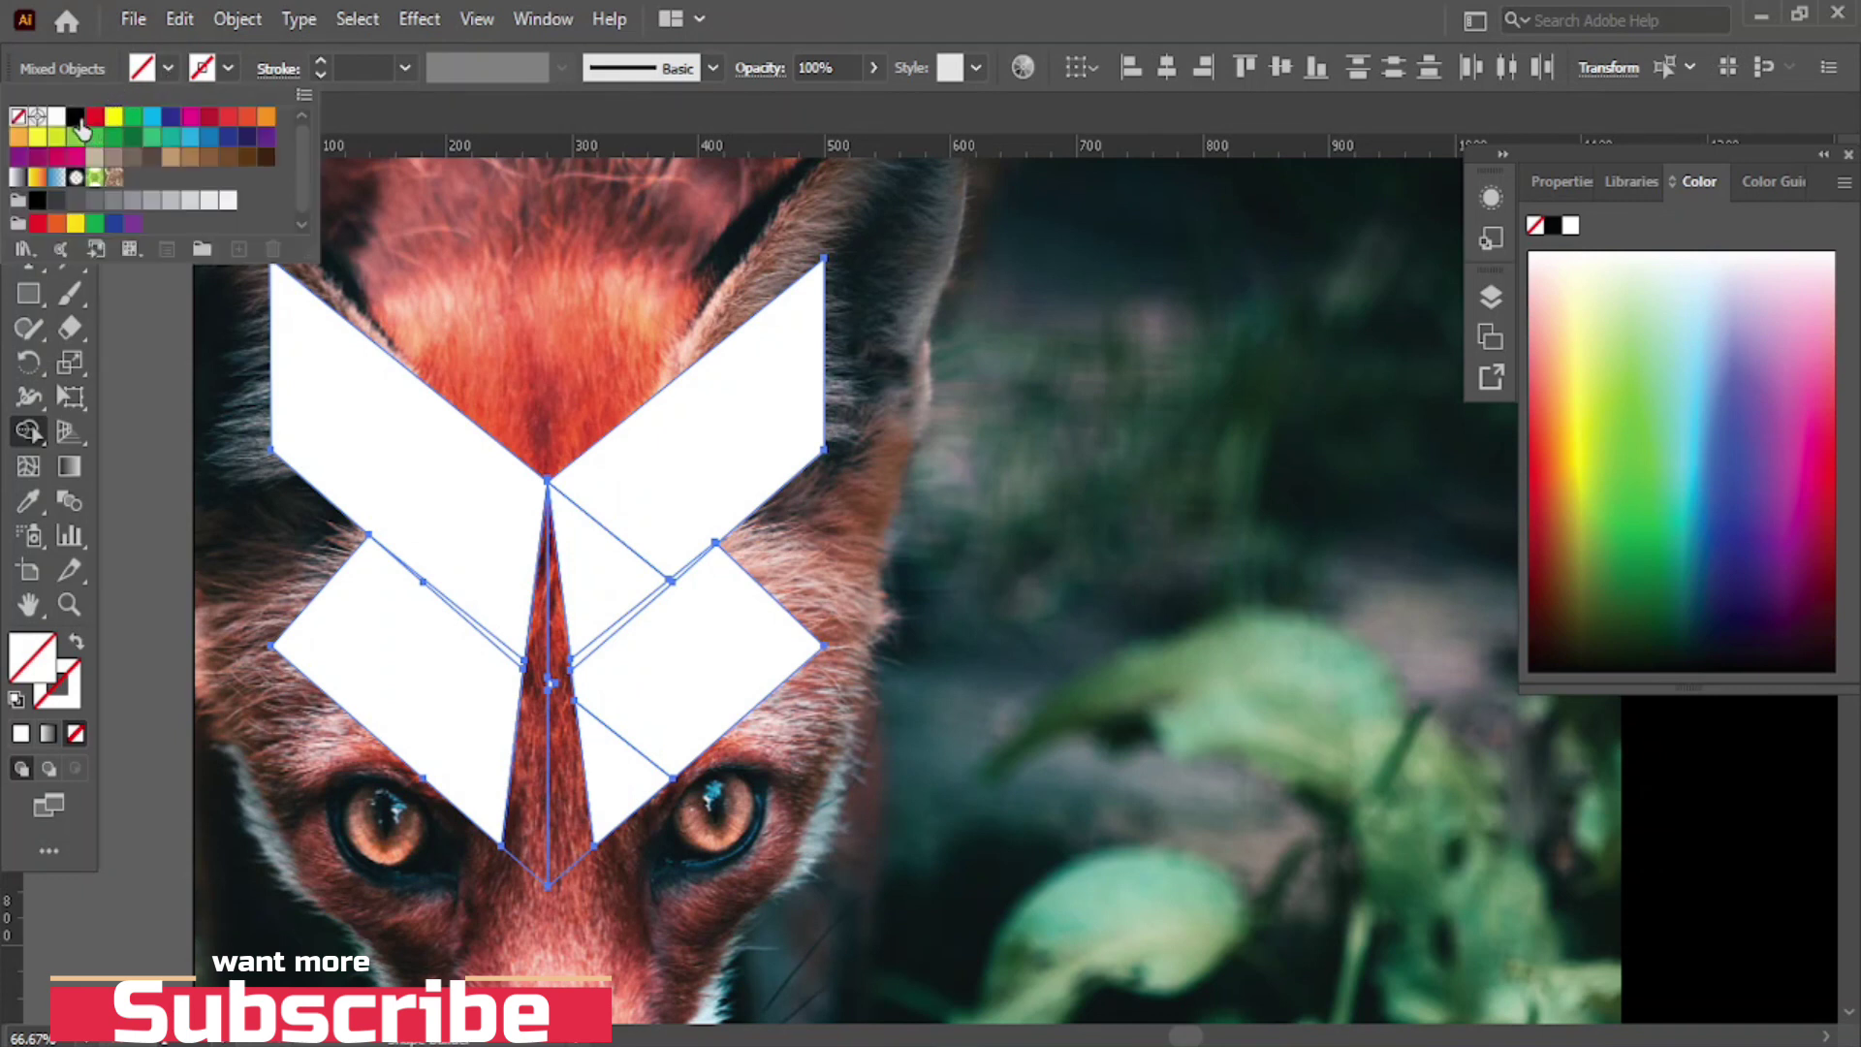
left_click(75, 117)
left_click(510, 805)
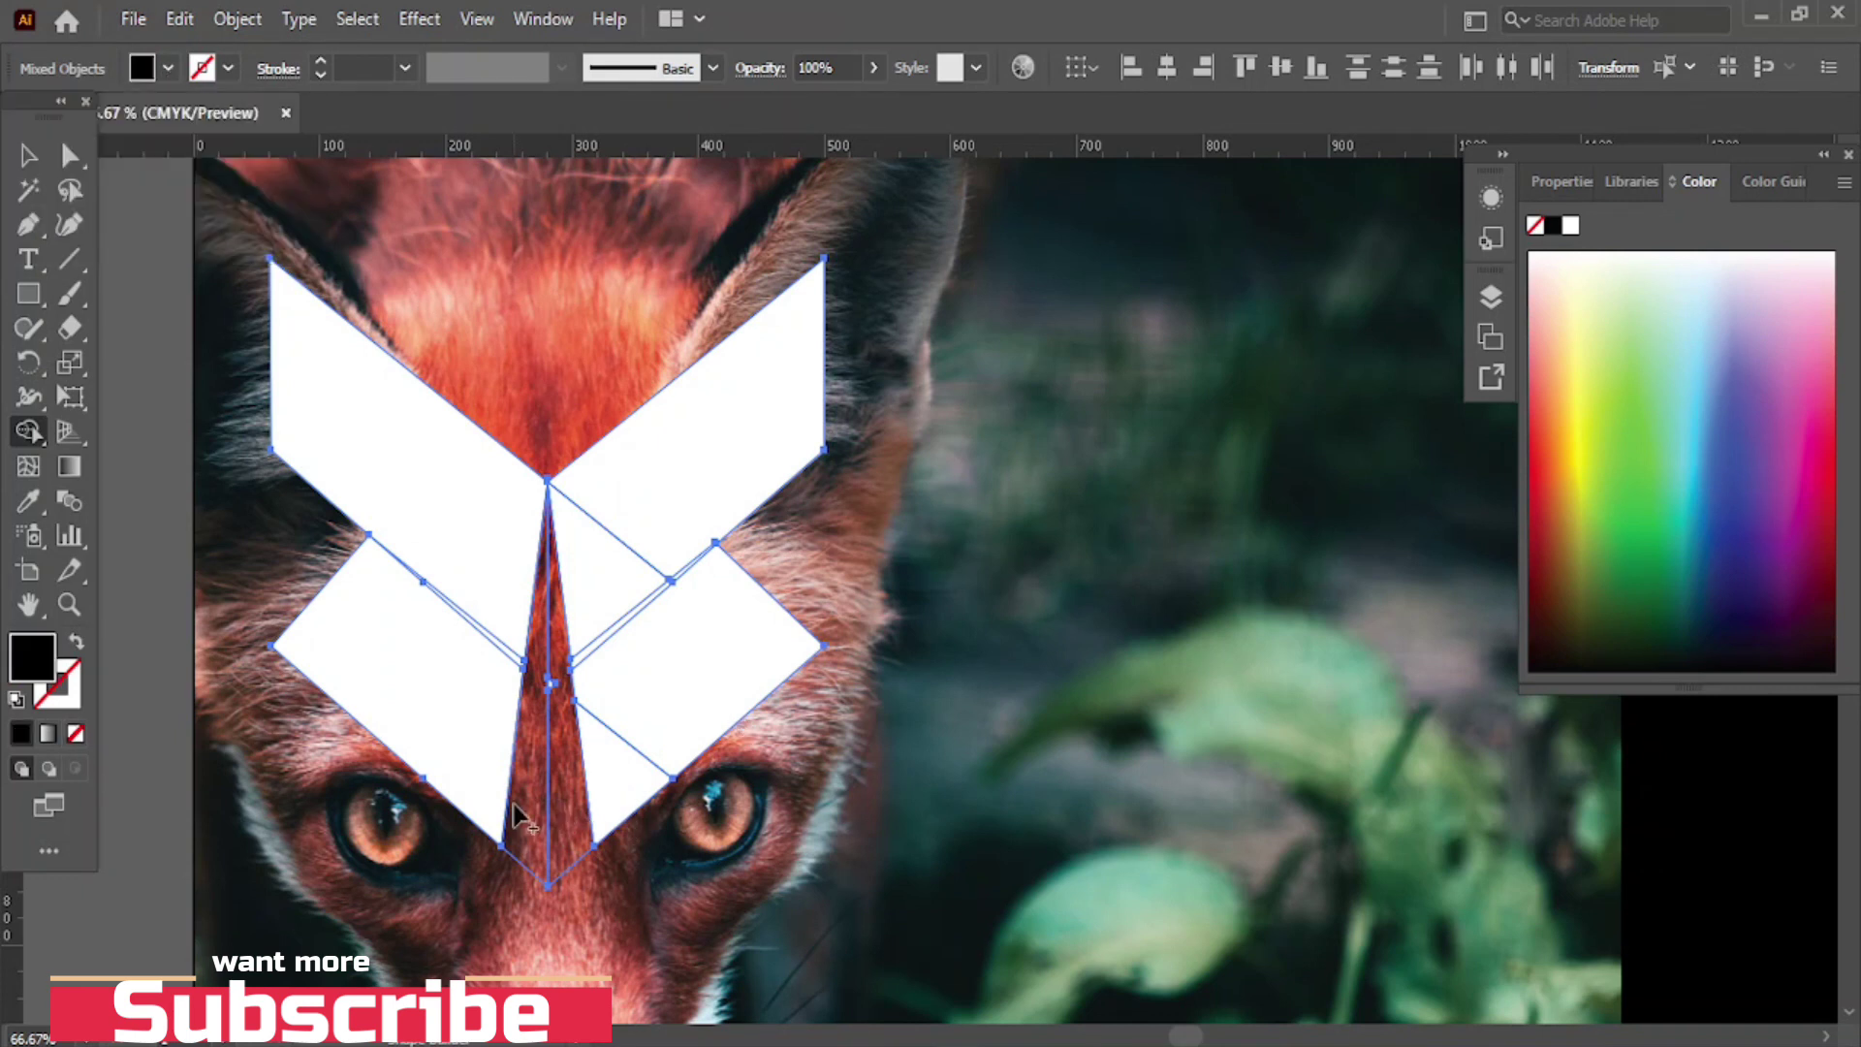
left_click(531, 775)
left_click(566, 779)
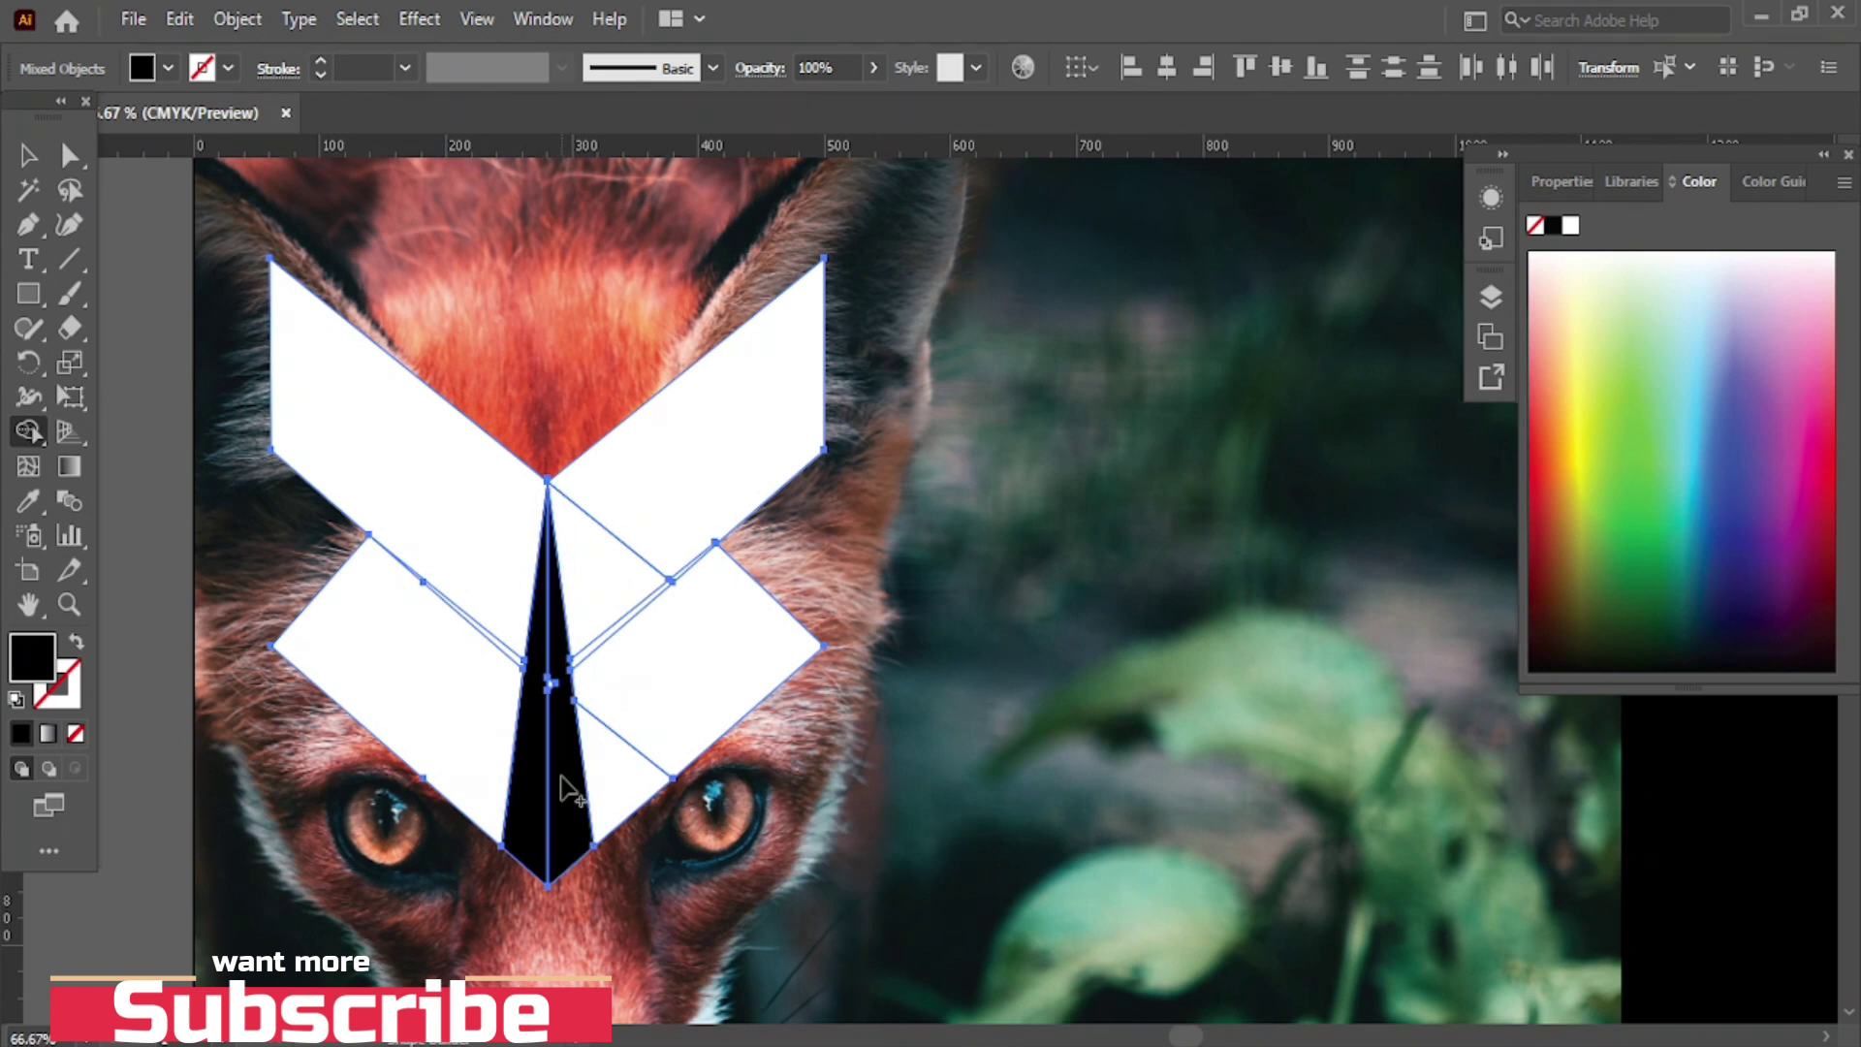
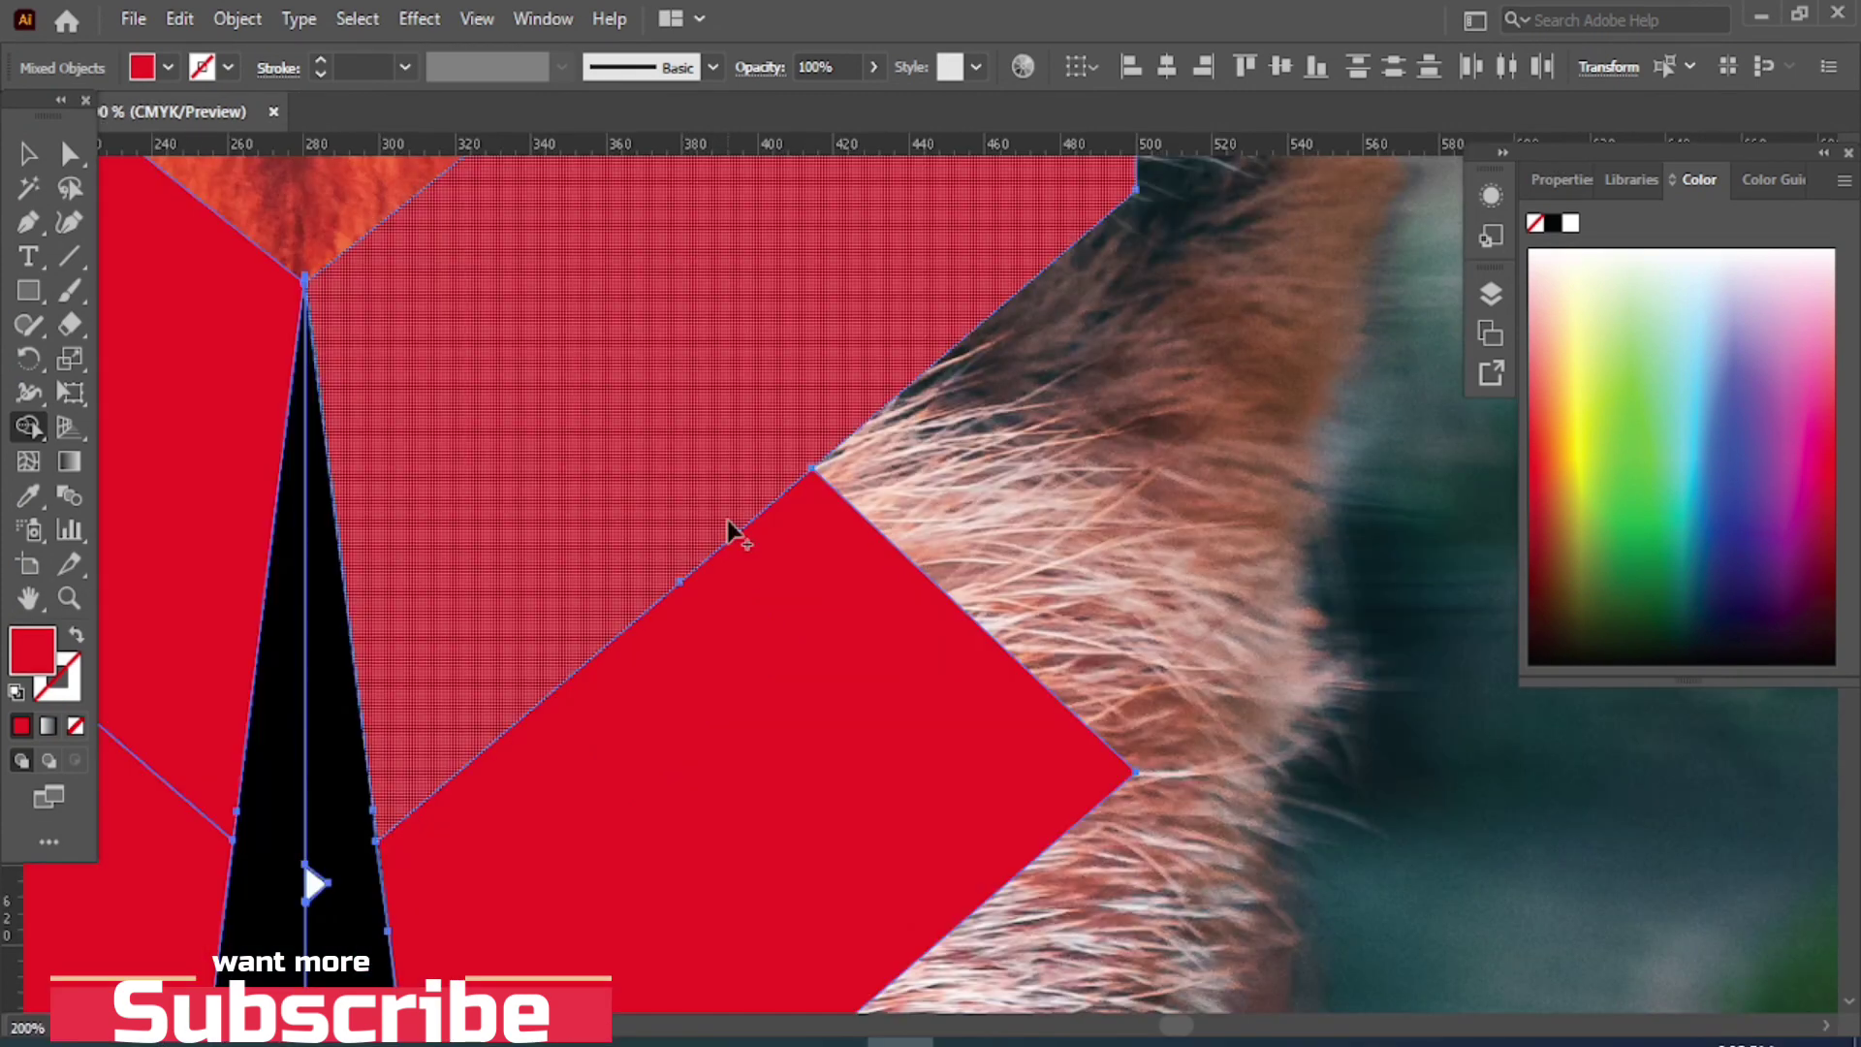
- With the red wedges around the black centre finished, return to the Selection tool
scroll(730, 524, "down", 2)
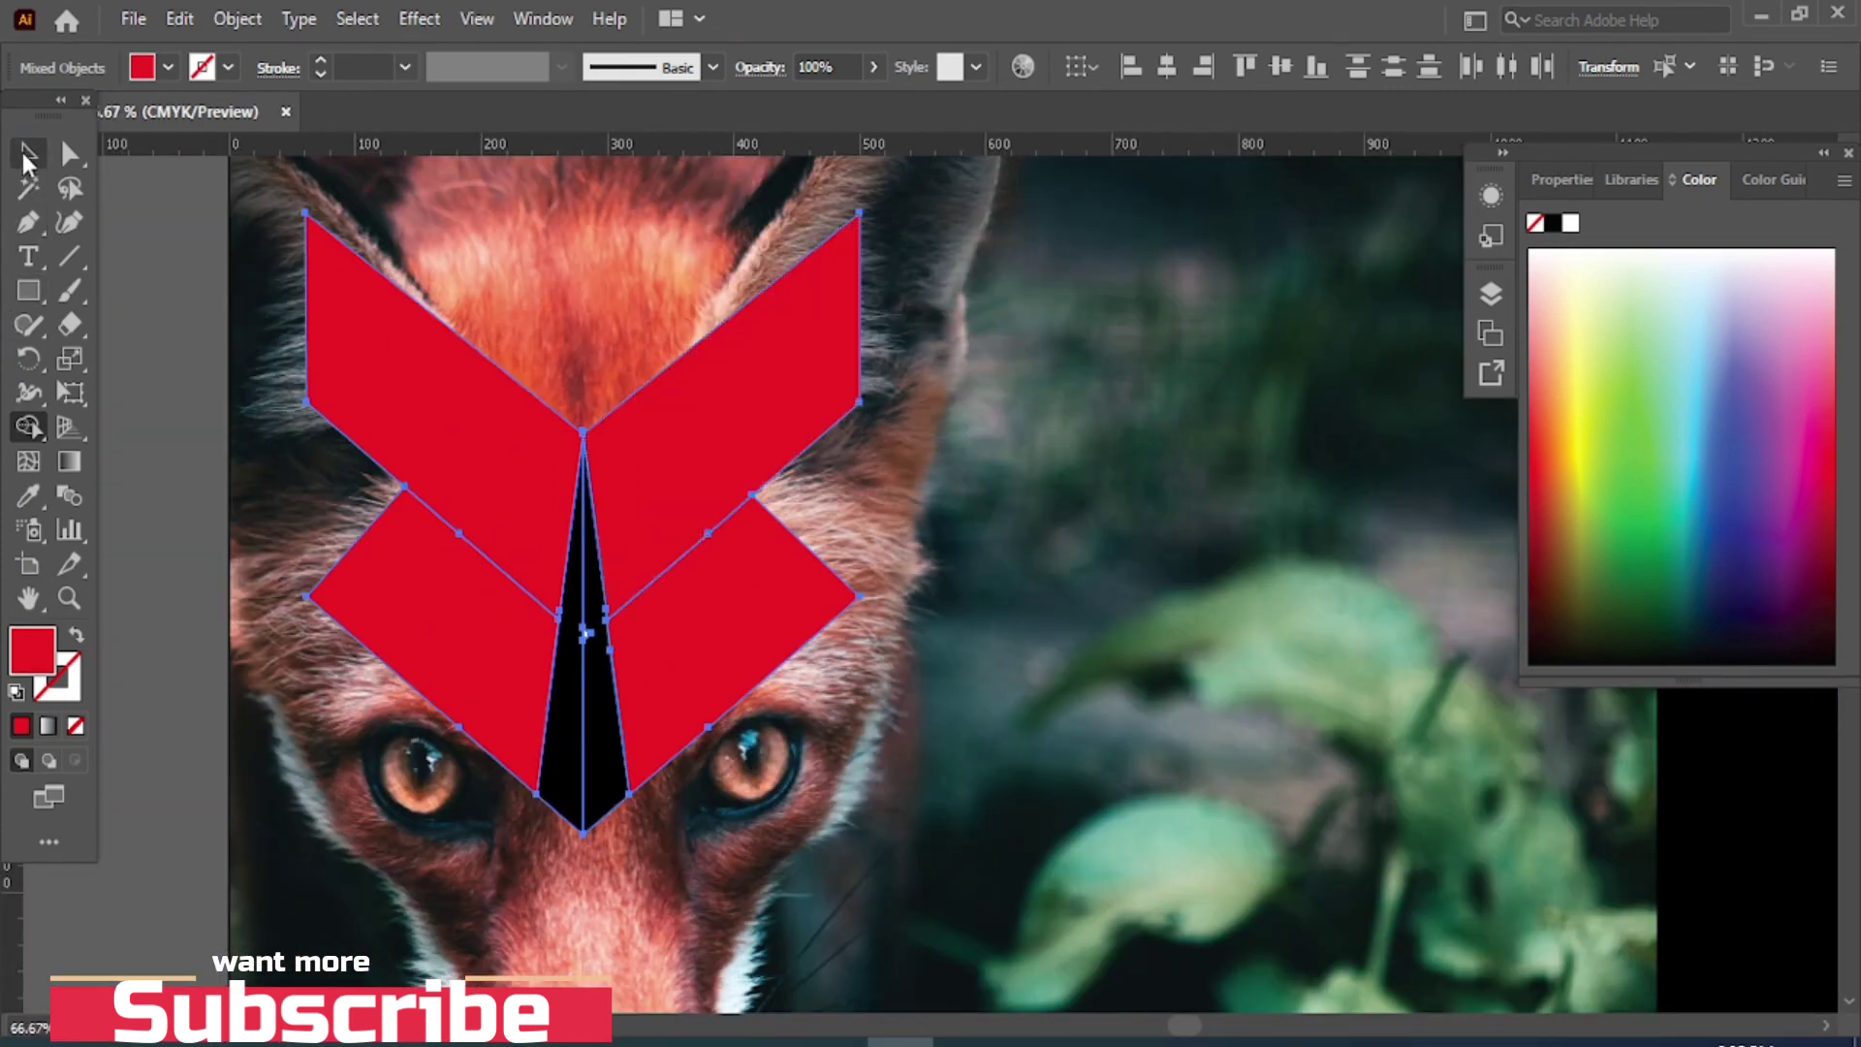
left_click(27, 153)
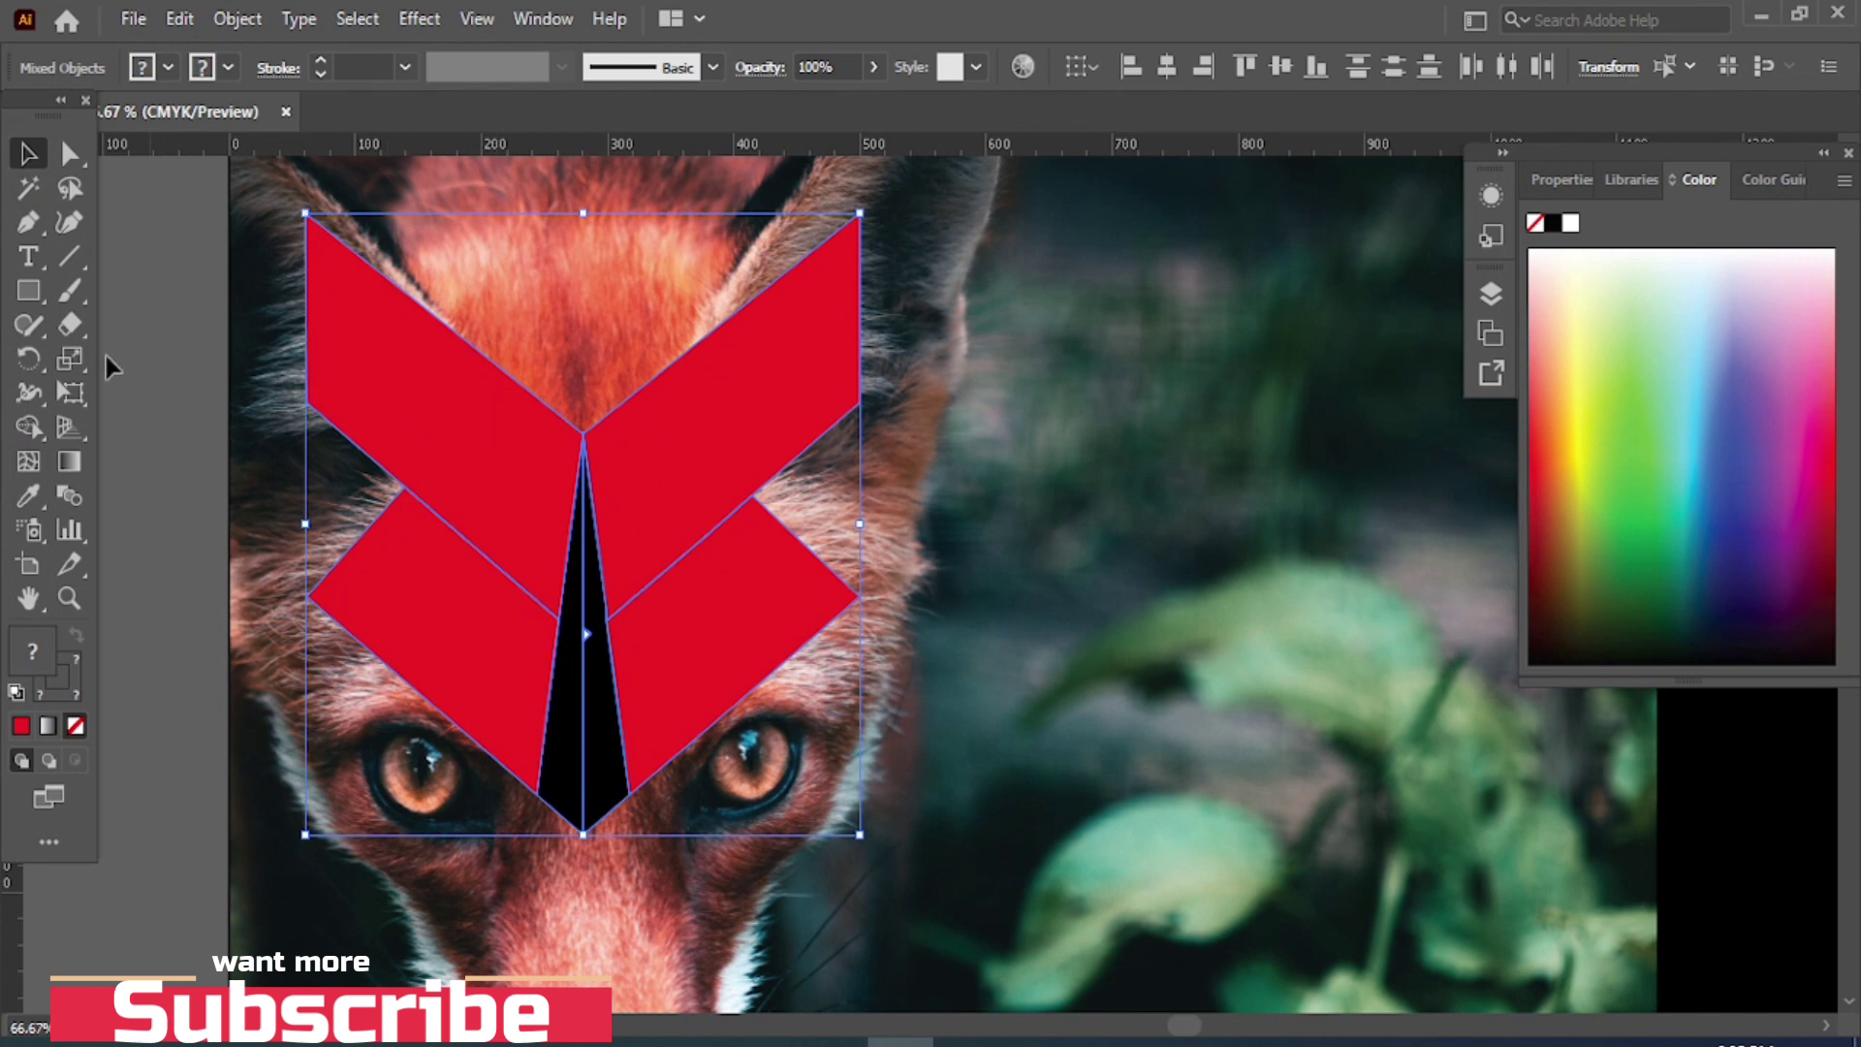
- Draw a small rectangle right of the logo and duplicate it downward into a column of four
left_click_drag(28, 283, 109, 291)
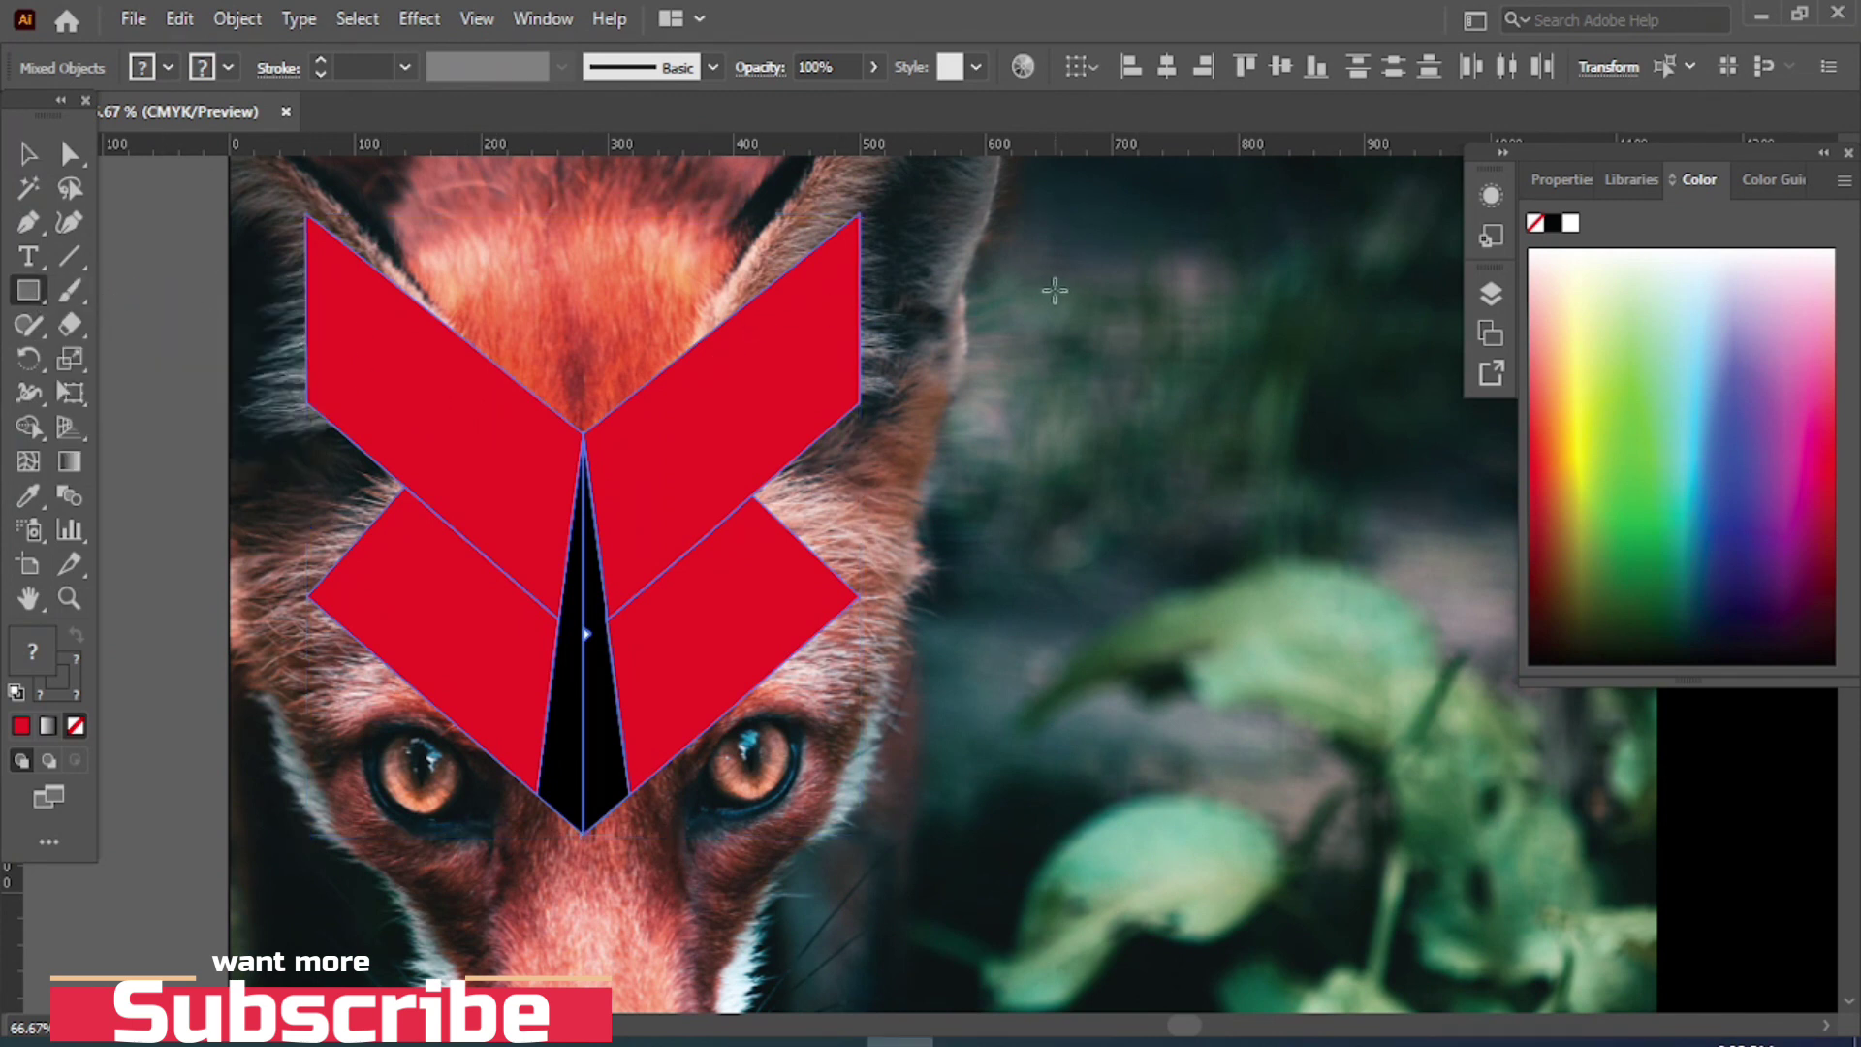
left_click_drag(1054, 285, 1144, 337)
key("v")
left_click(1067, 494)
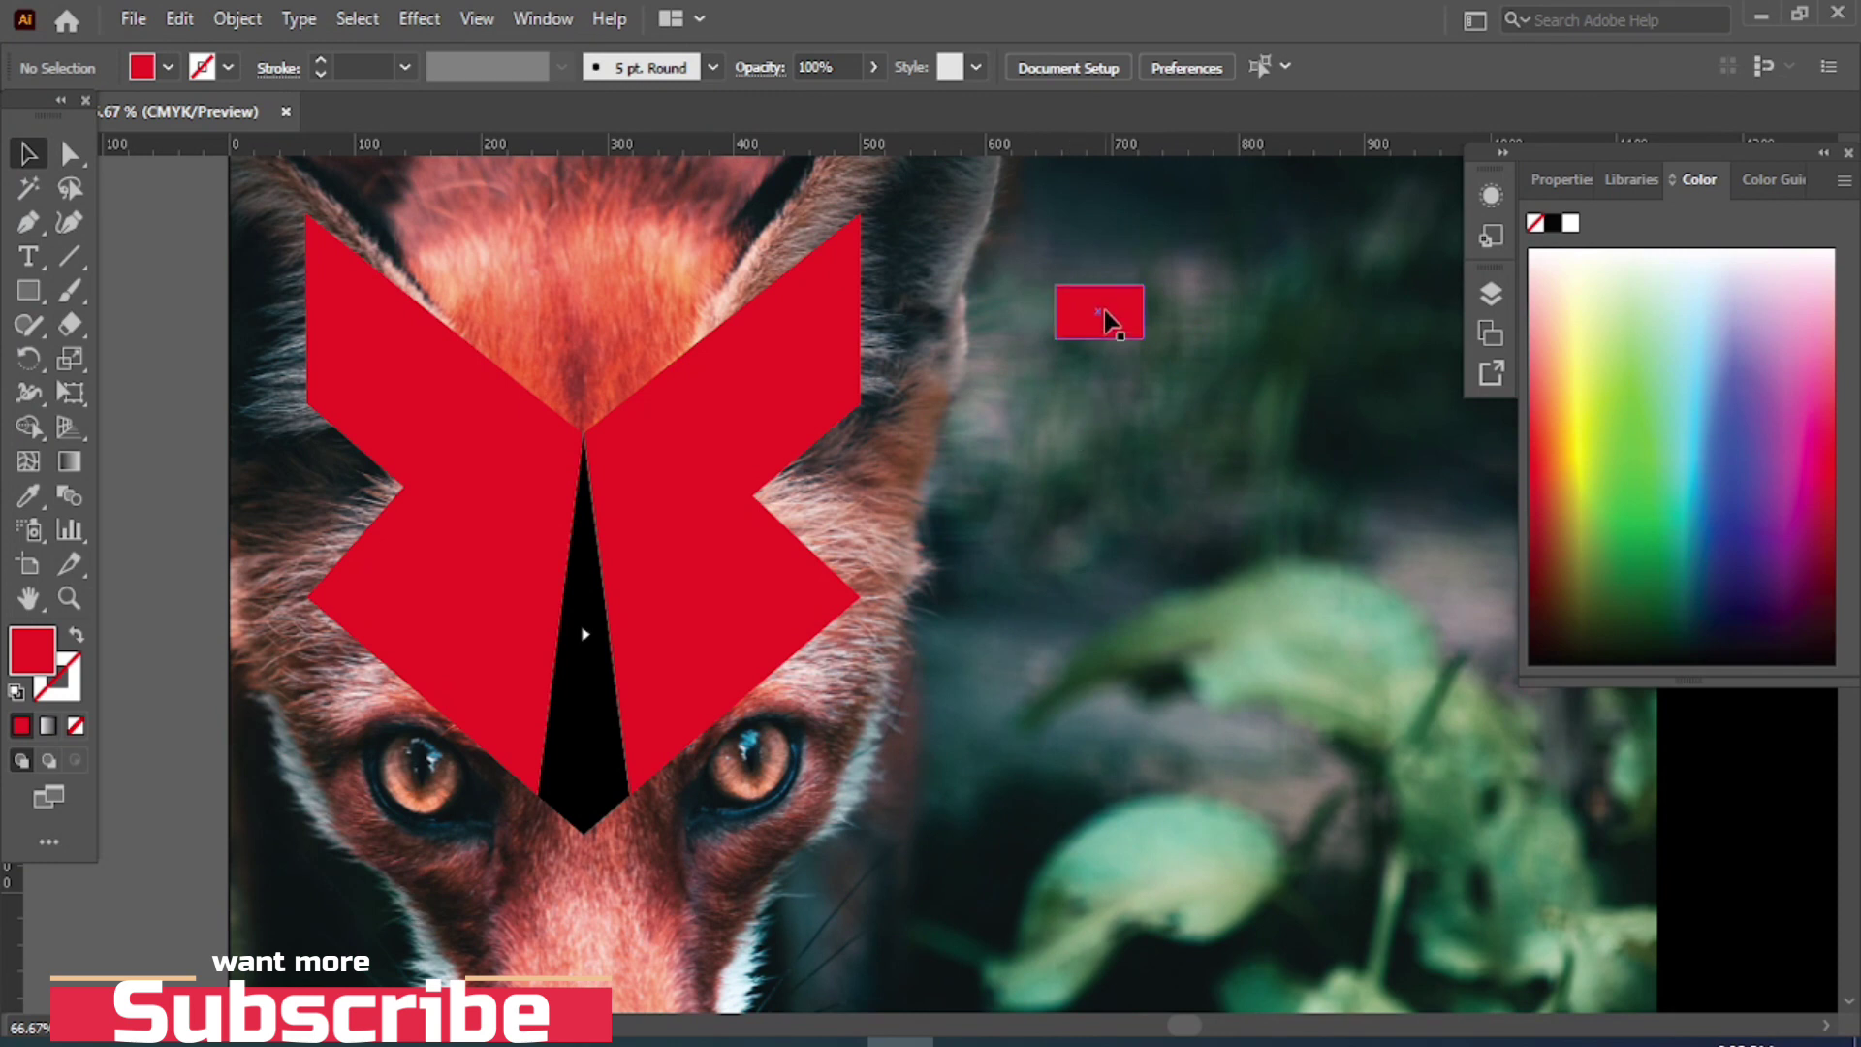
left_click_drag(1106, 320, 1101, 411, "alt")
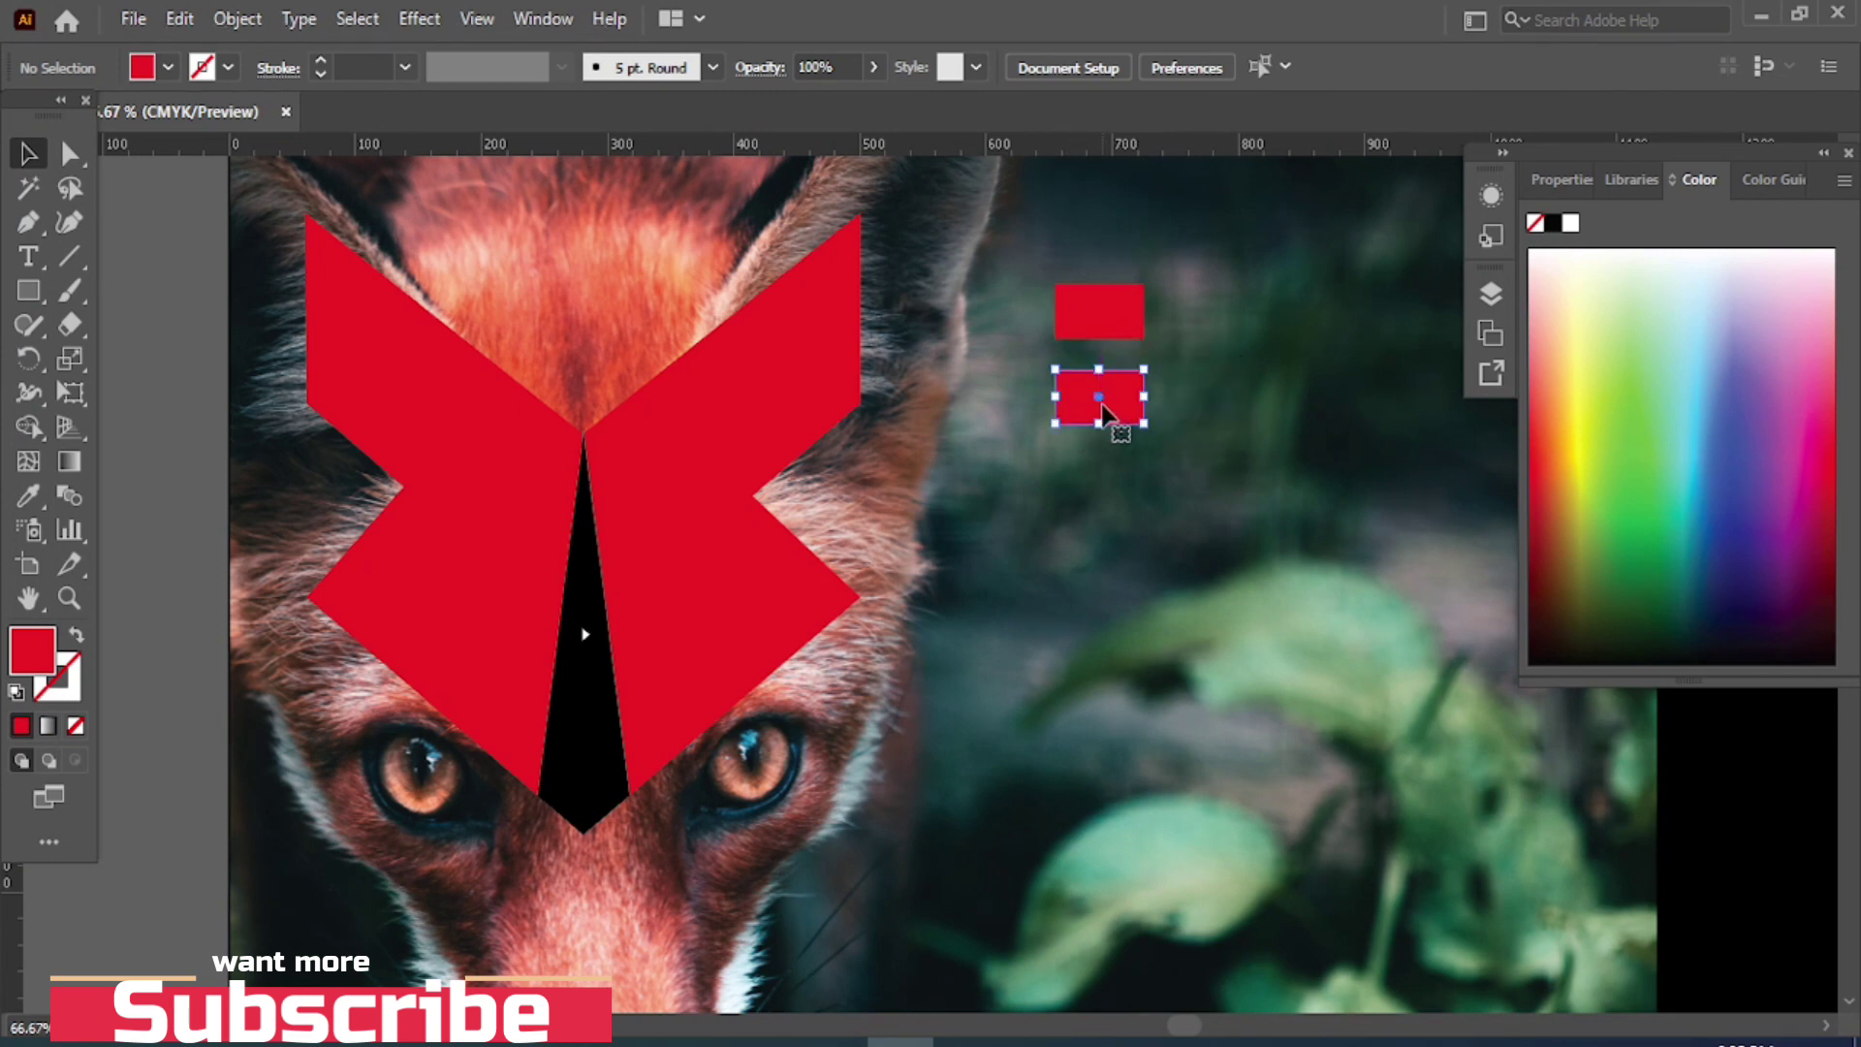
key("ctrl+d")
key("ctrl+d")
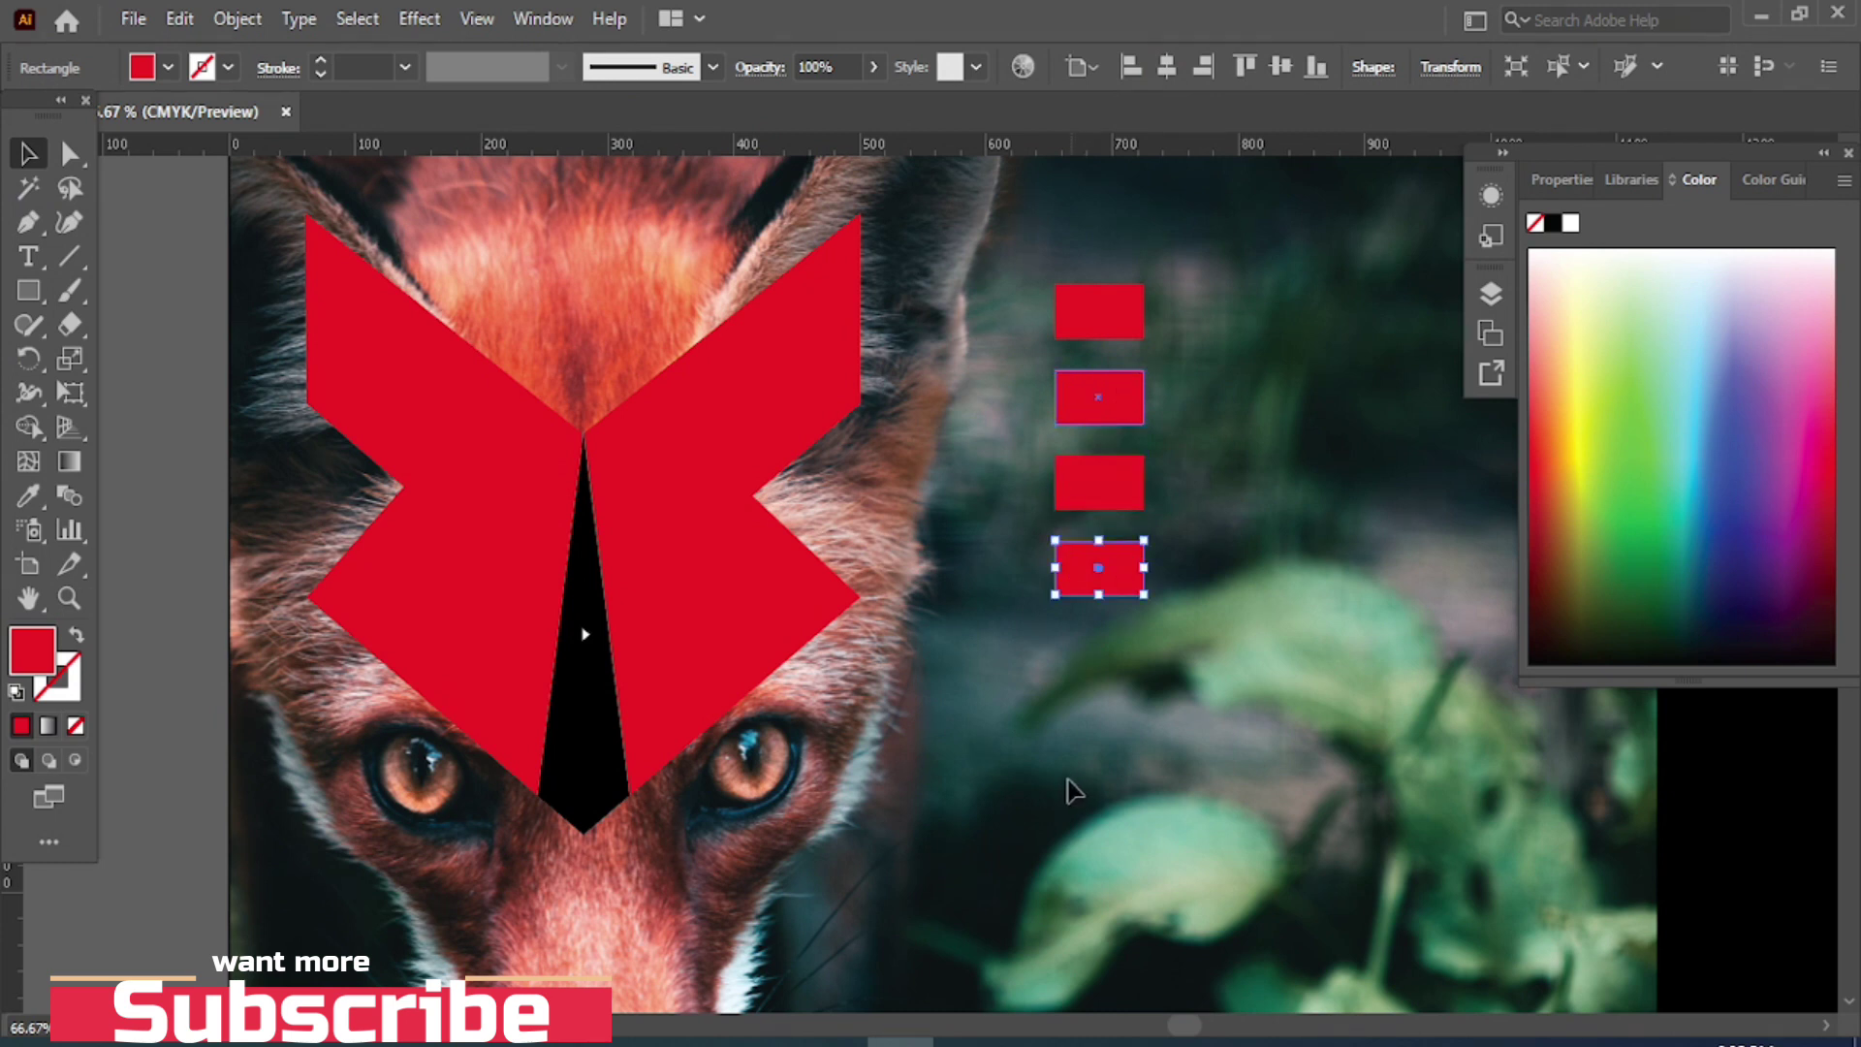
left_click(28, 497)
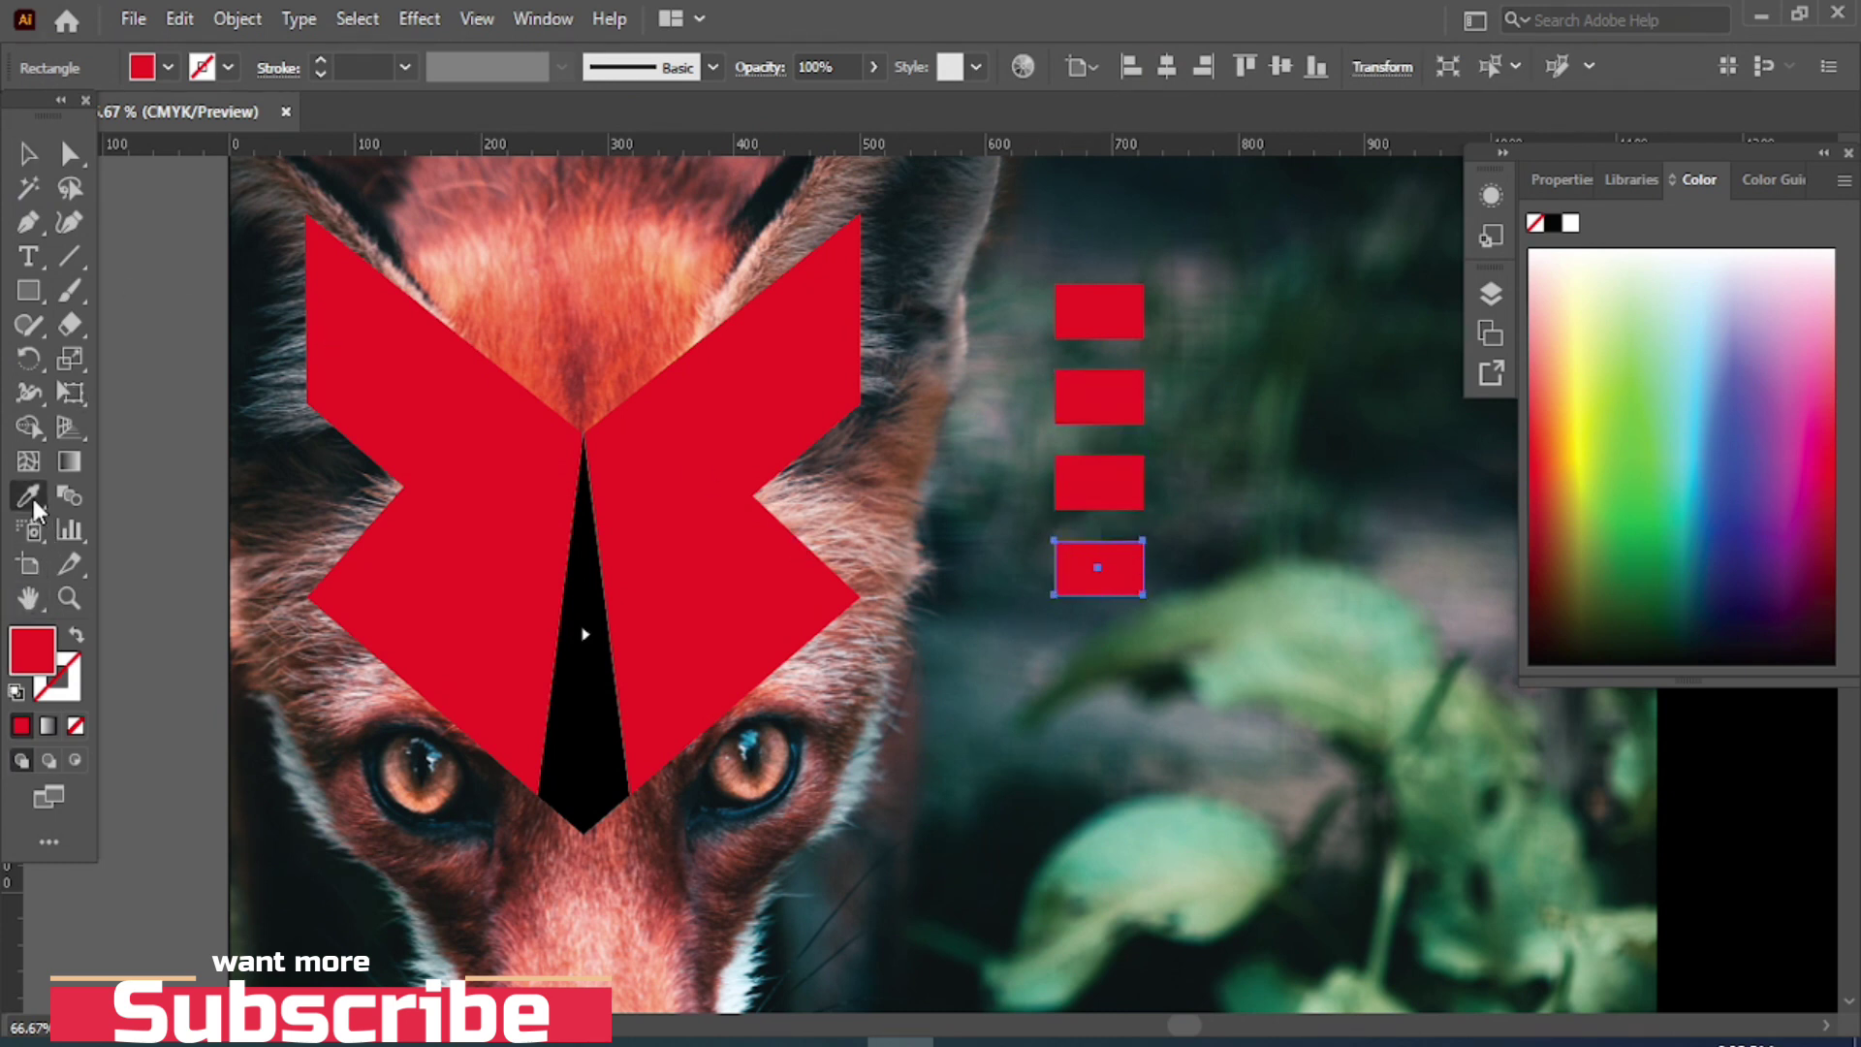
- Sample the fox's fur repeatedly to give the bottom rectangle an orange-red fill
left_click(631, 288)
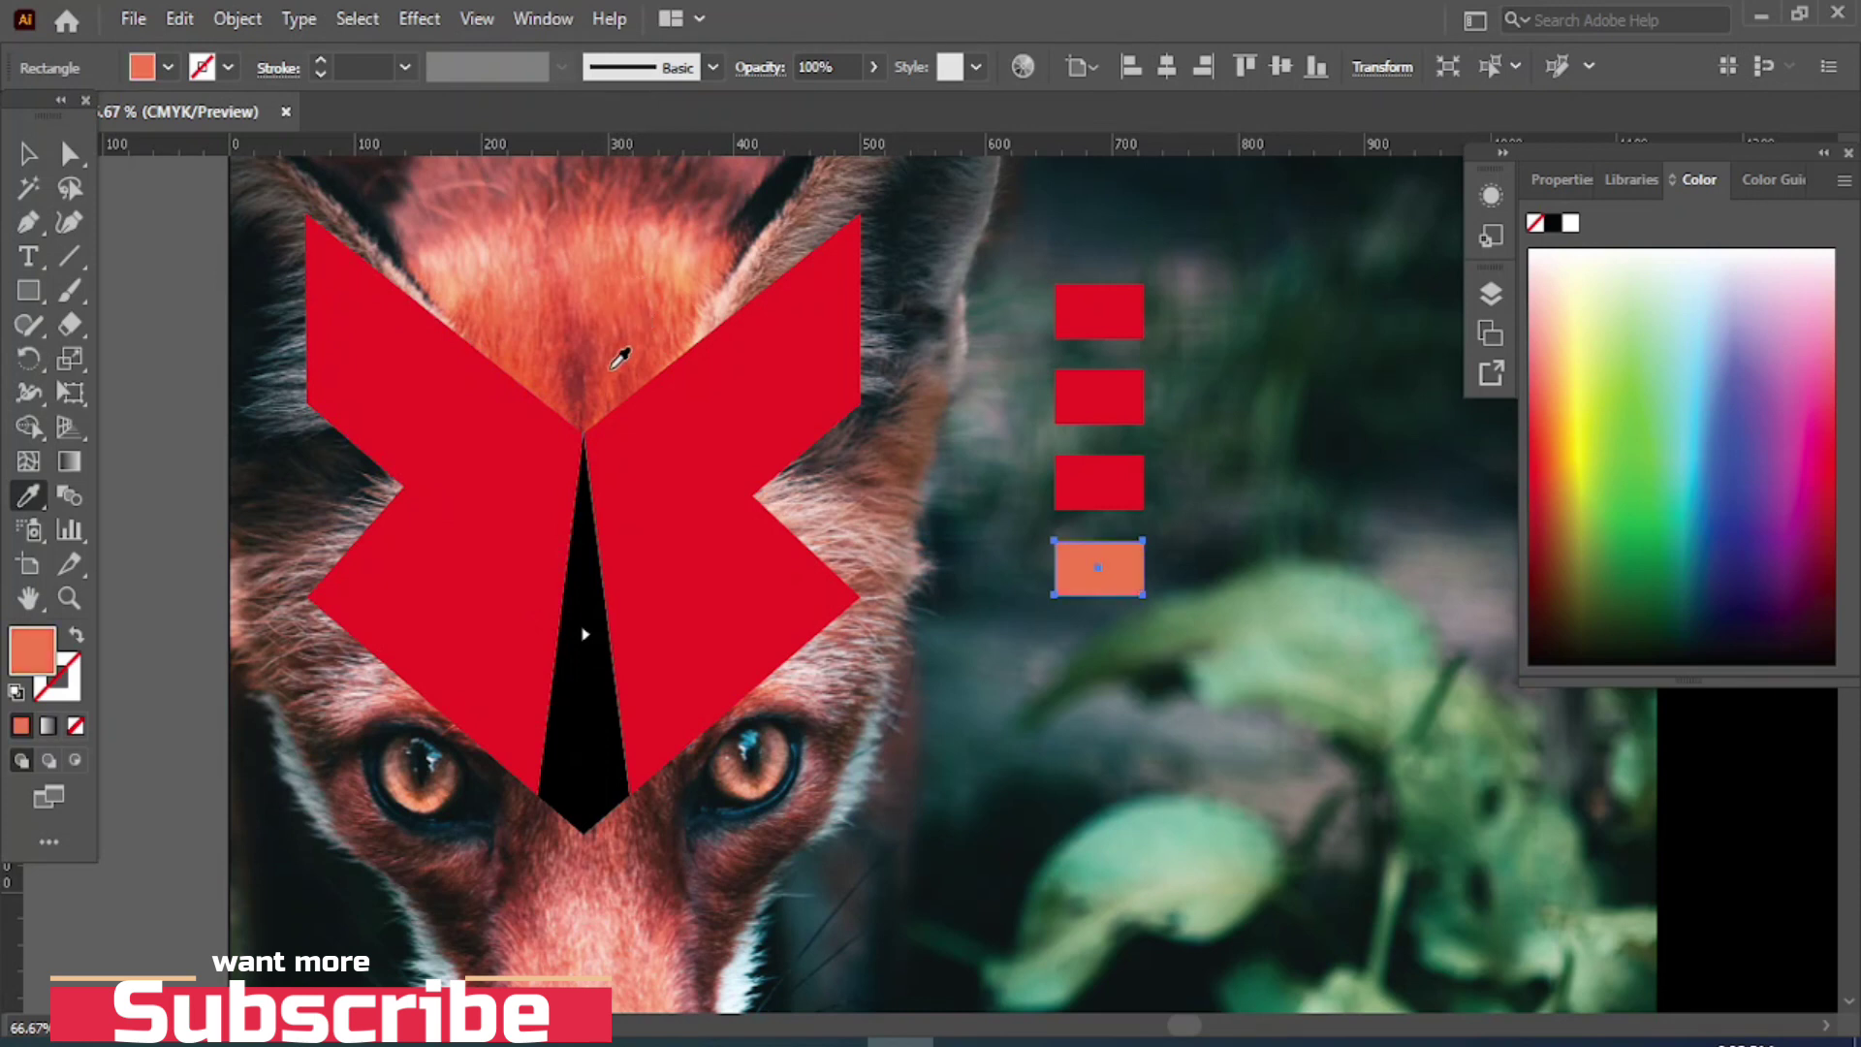
left_click(640, 355)
left_click(628, 361)
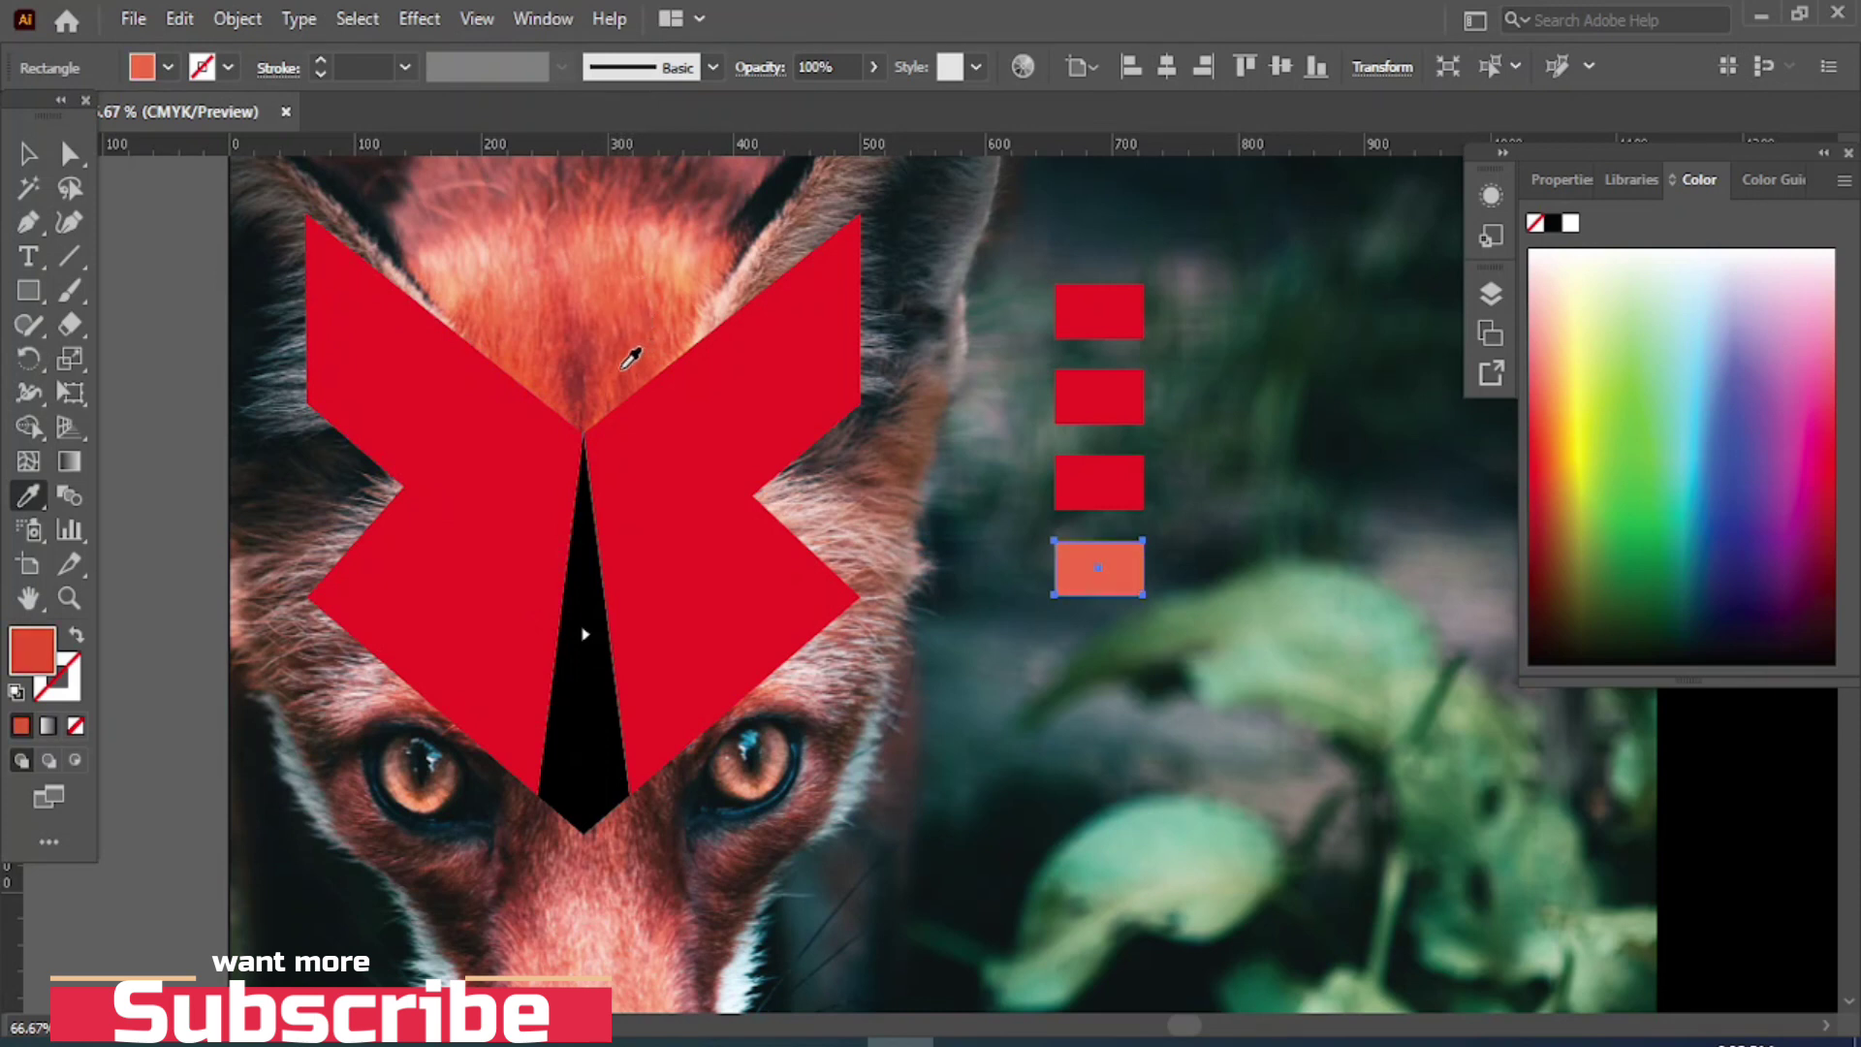
left_click(530, 349)
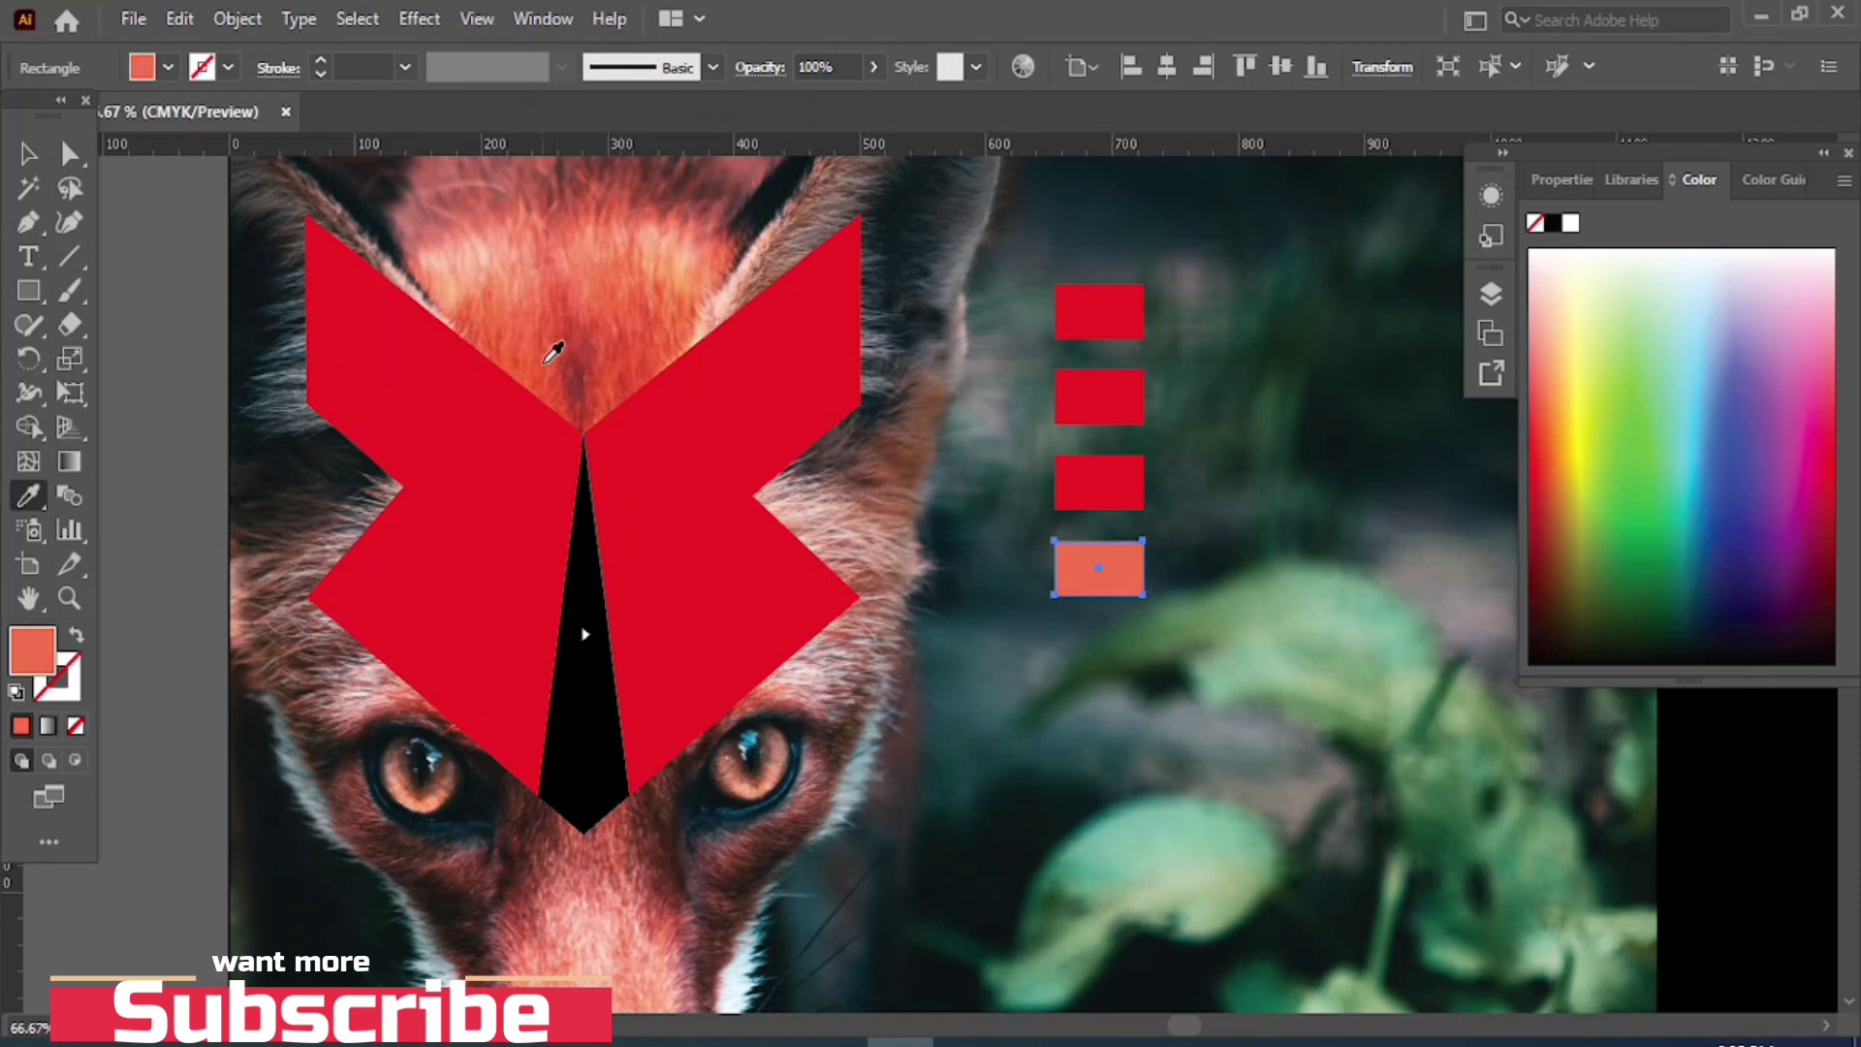
left_click(553, 351)
left_click(534, 344)
left_click(596, 350)
left_click(584, 351)
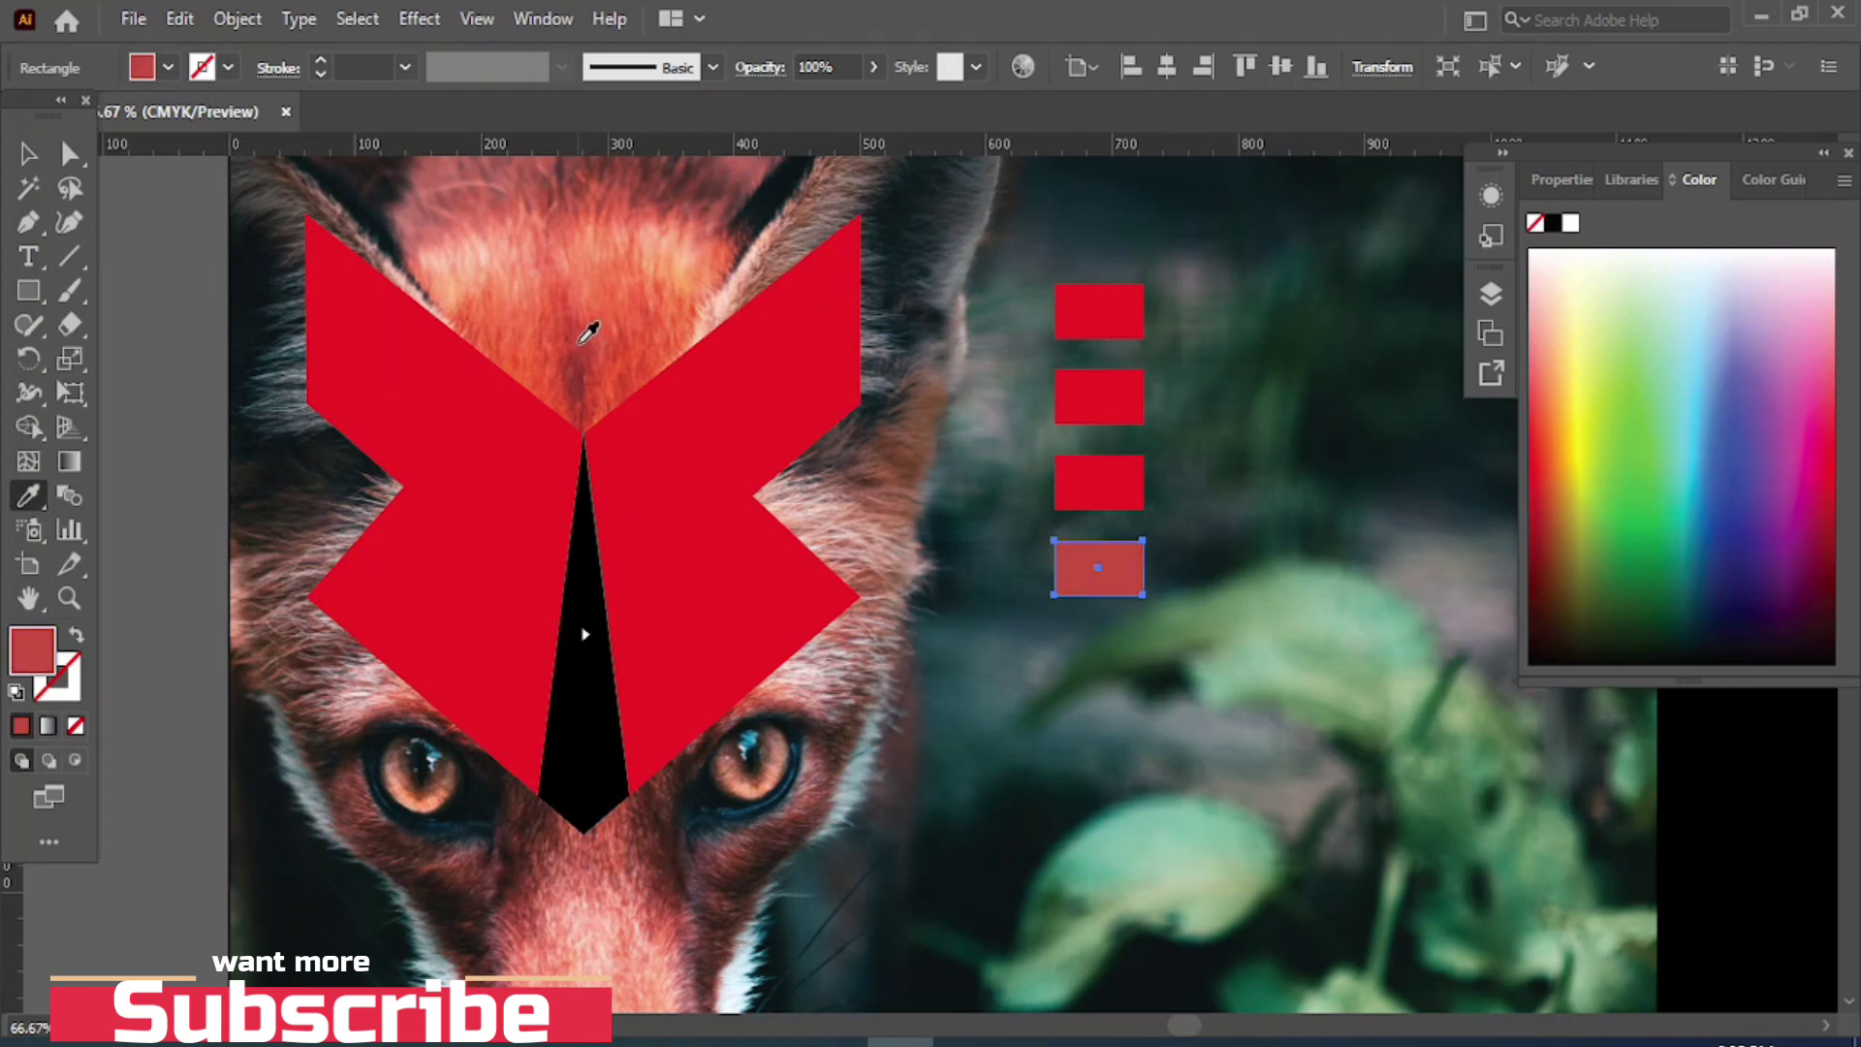
left_click(580, 380)
left_click(616, 304)
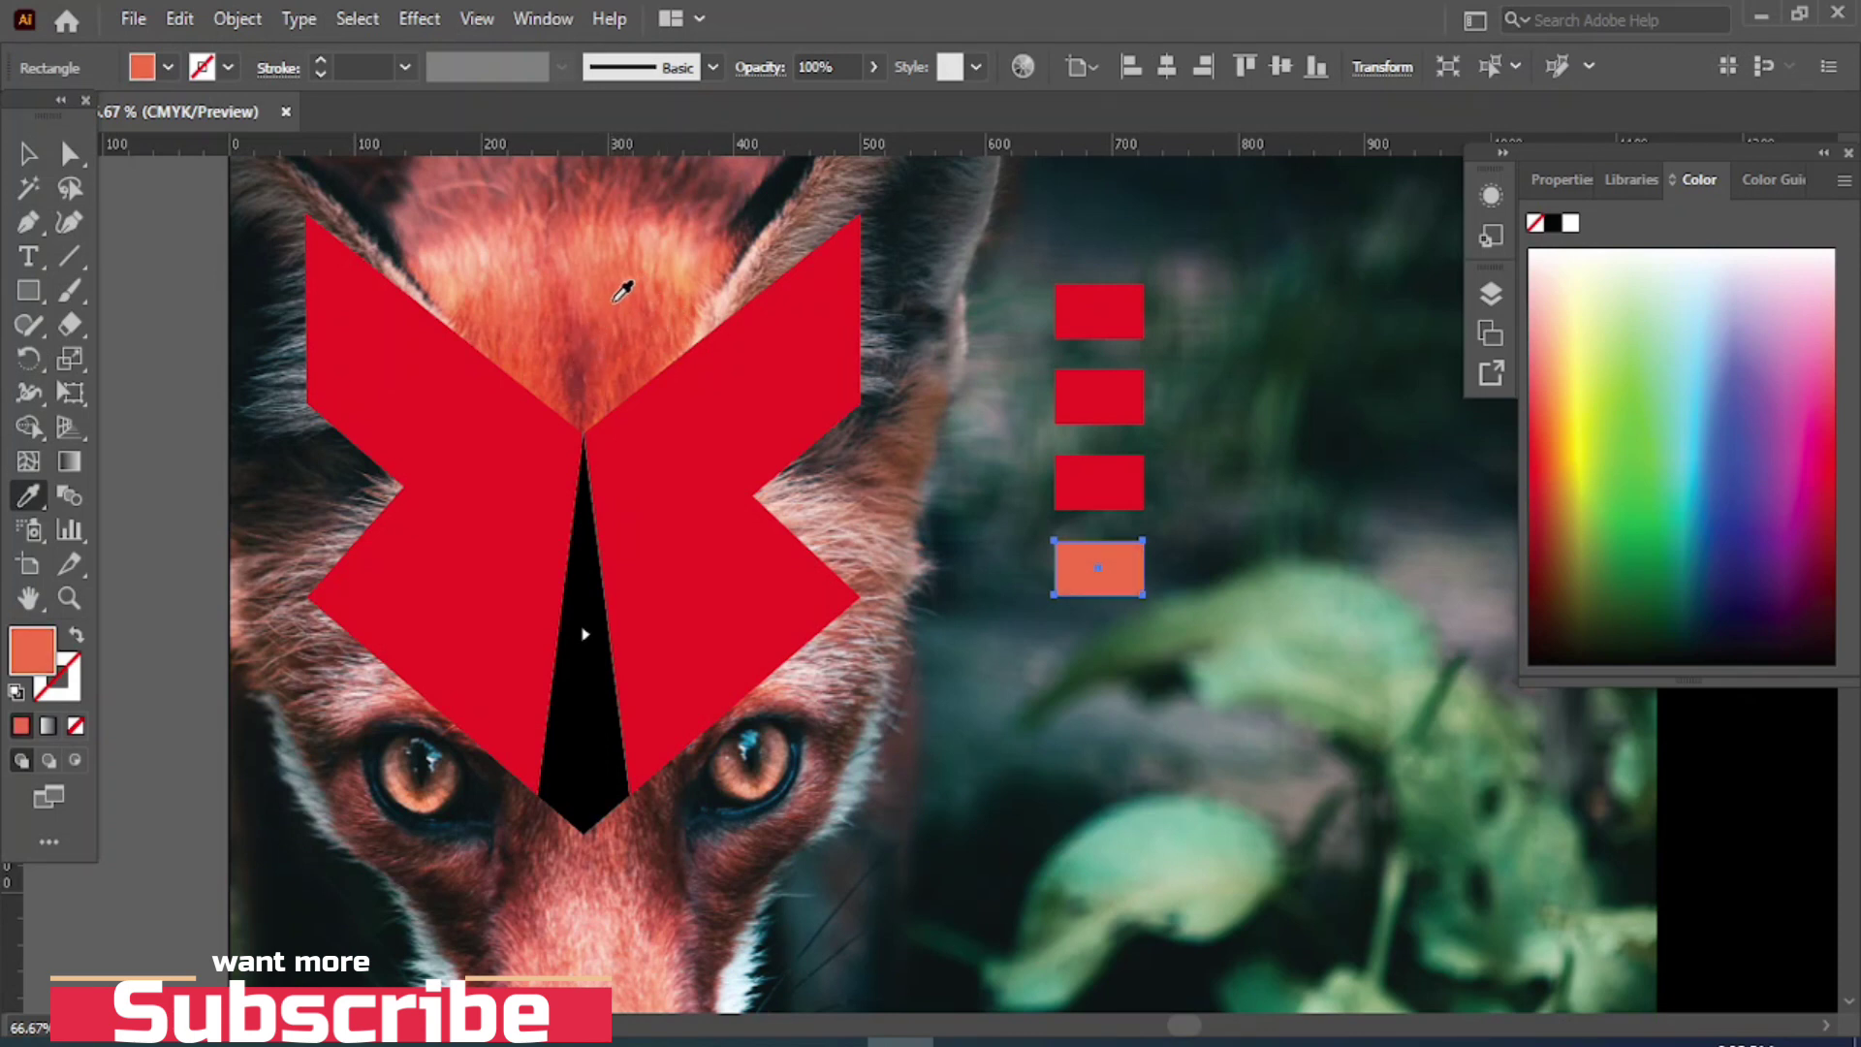
left_click(607, 376)
left_click(603, 390)
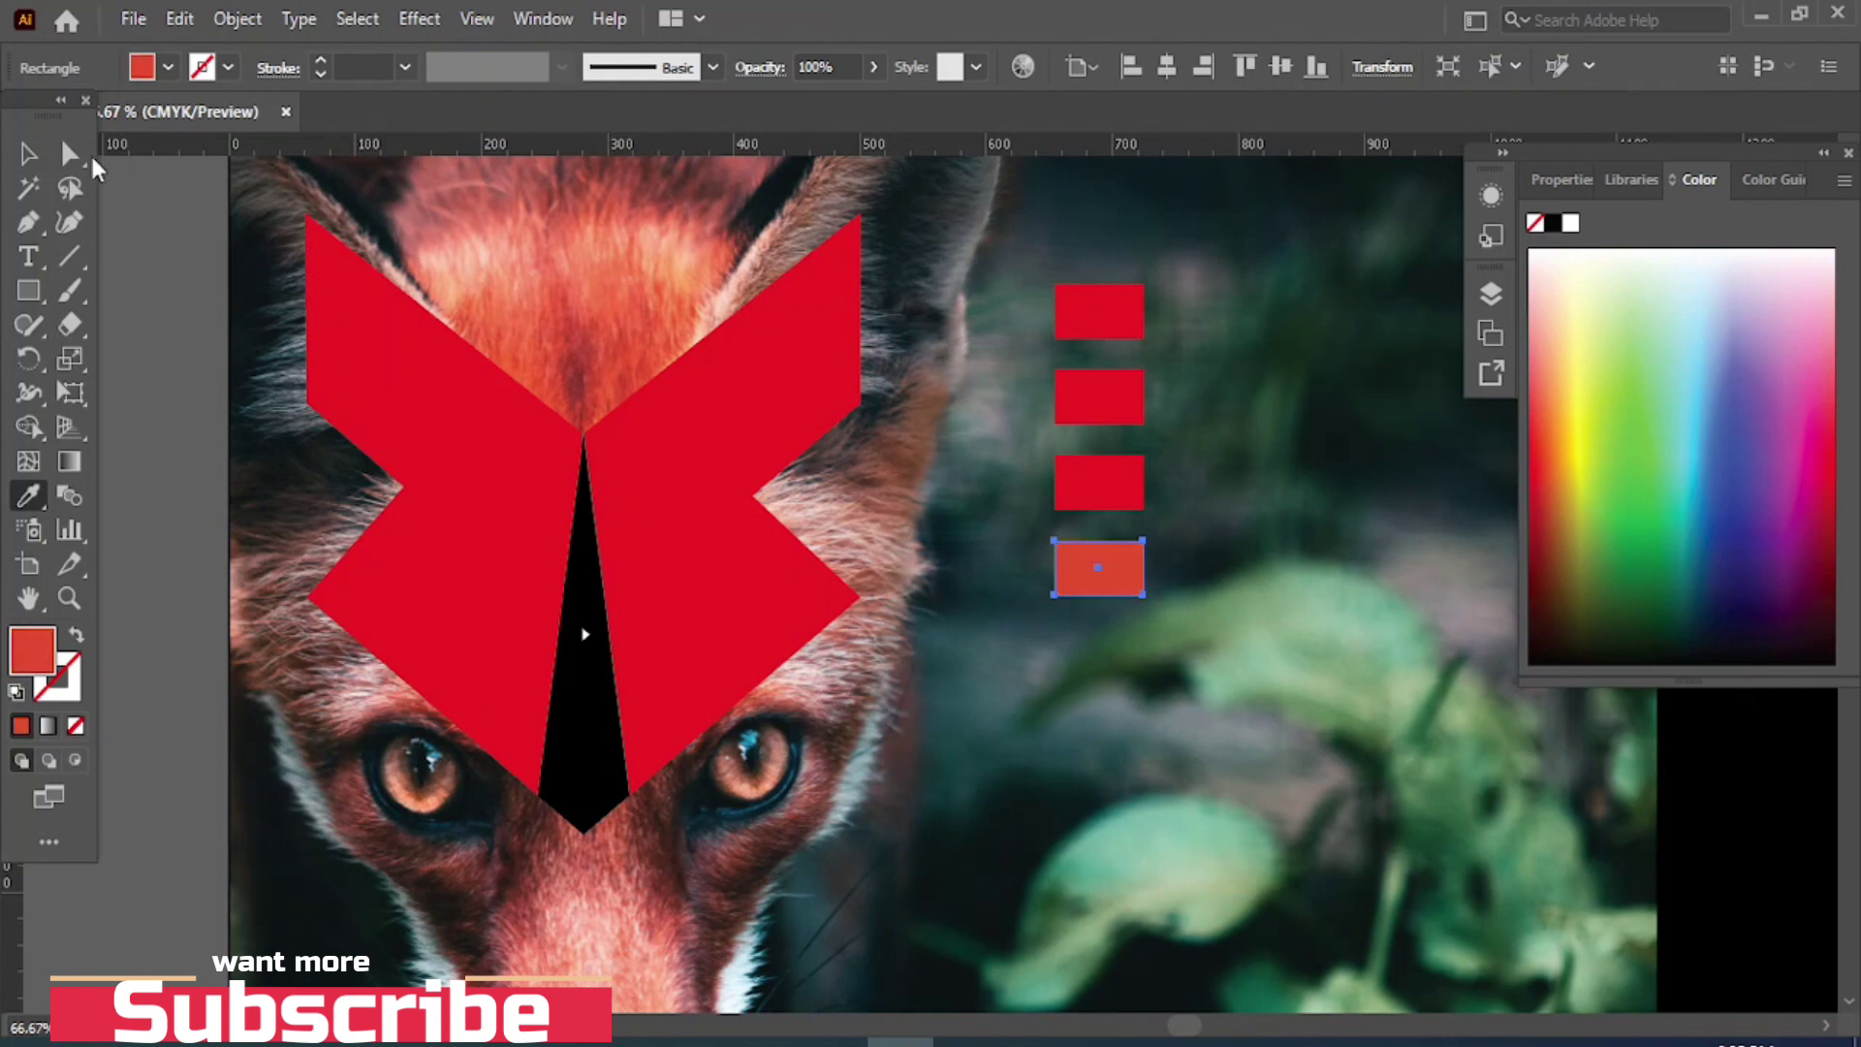
left_click(29, 153)
- Fill the third rectangle with pale blue sampled from the photo's light fur
left_click(1099, 482)
scroll(938, 650, "down", 1)
scroll(939, 640, "down", 1)
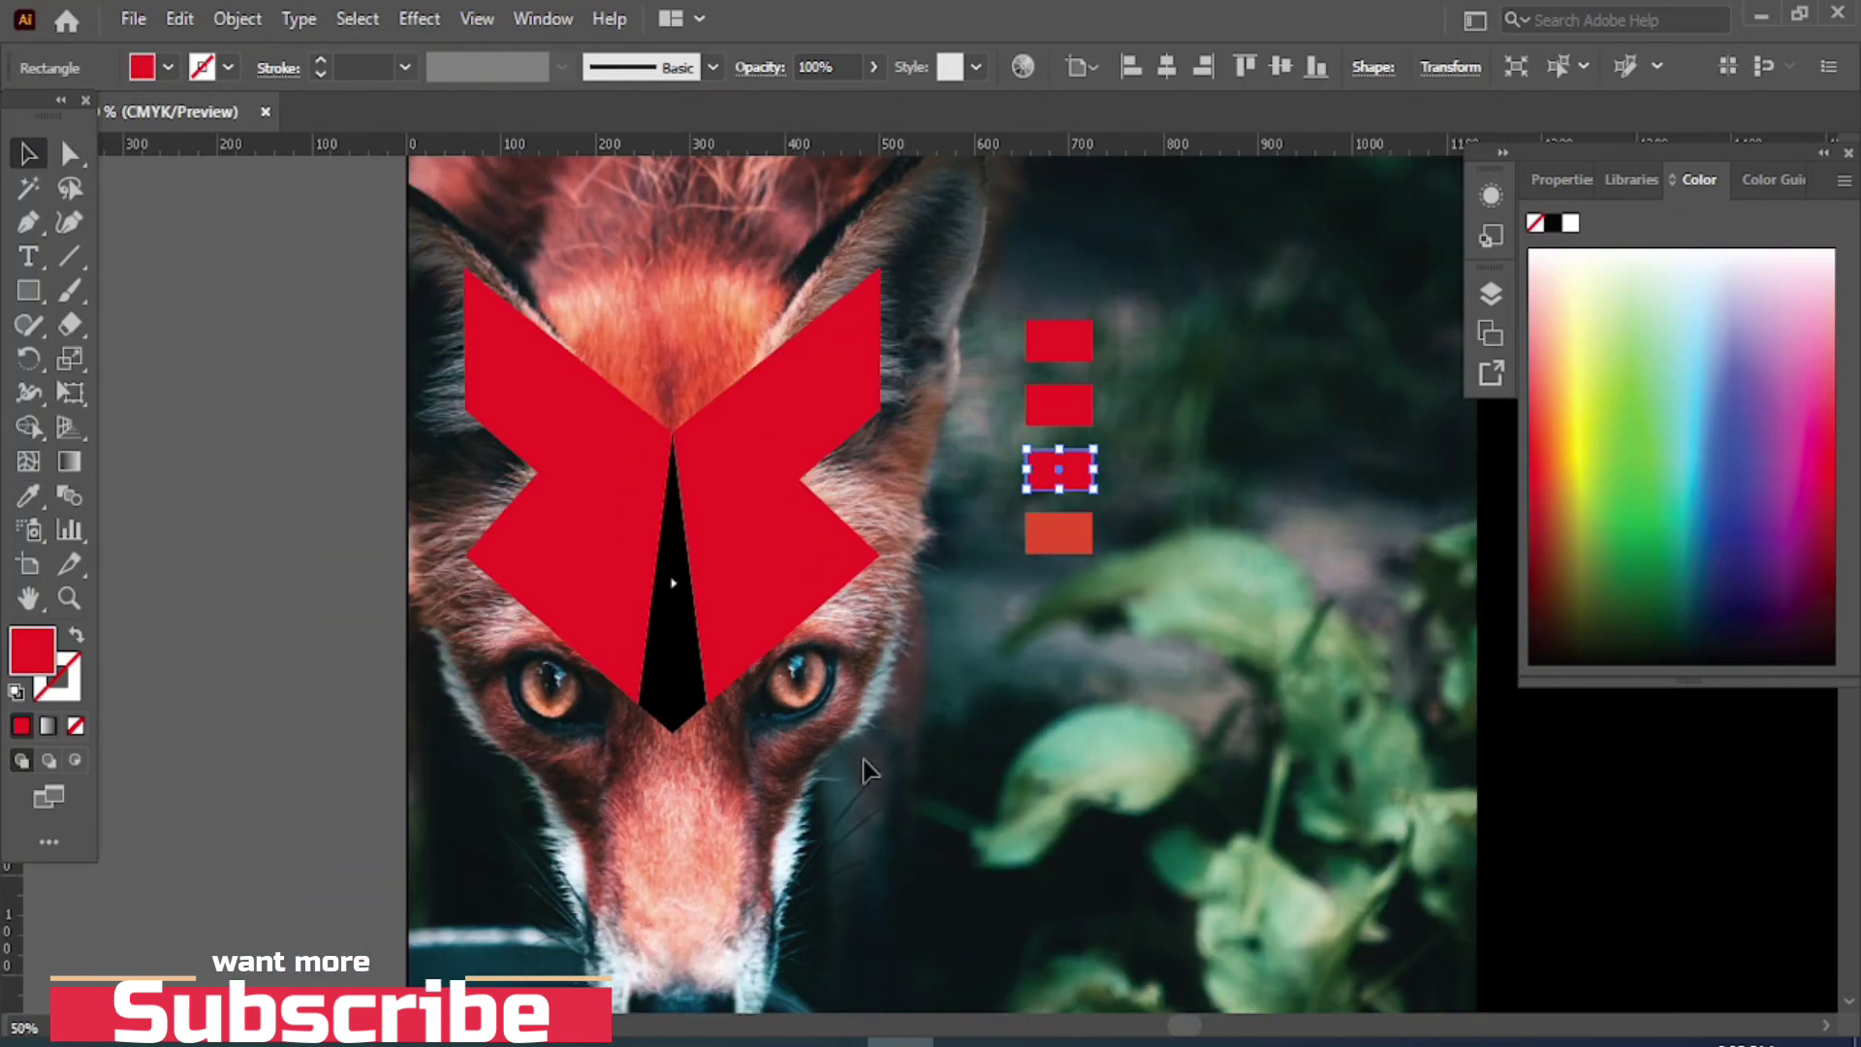
left_click(28, 496)
left_click(791, 861)
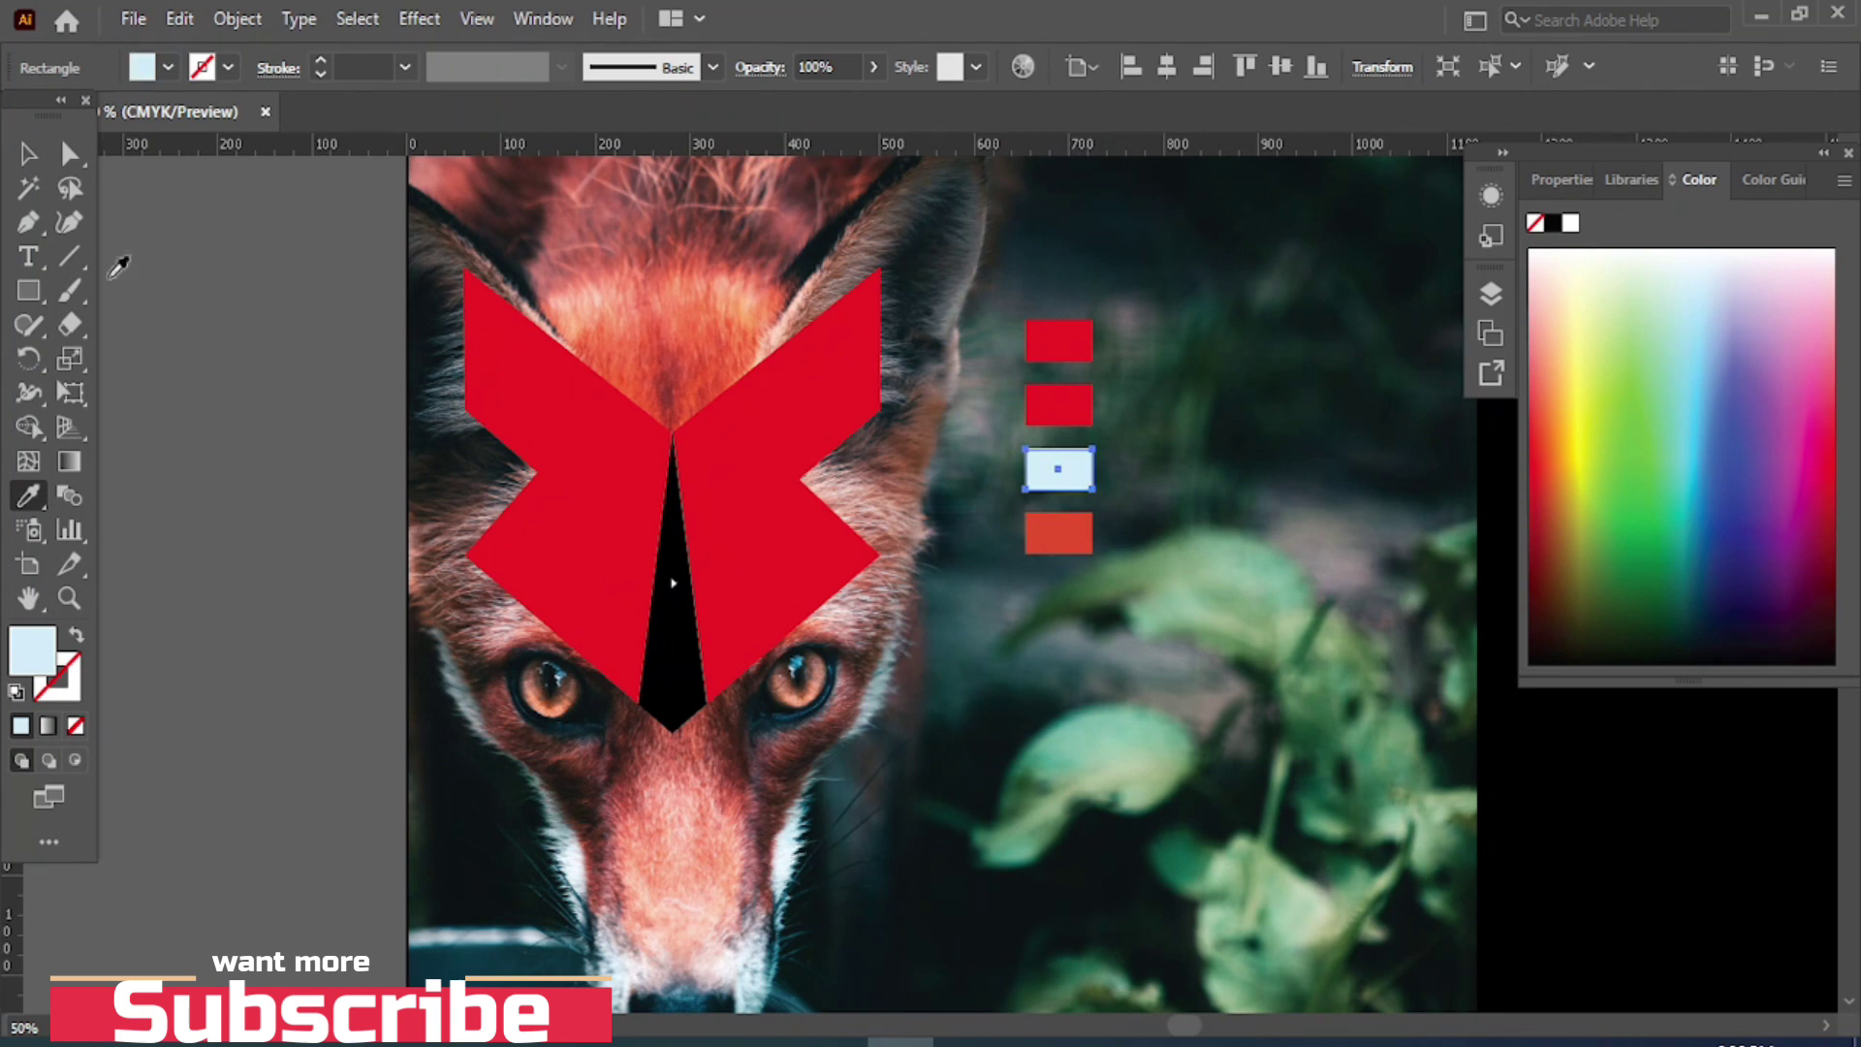
left_click(18, 158)
- Fill the second rectangle with dark red sampled from darker fur
left_click(1038, 387)
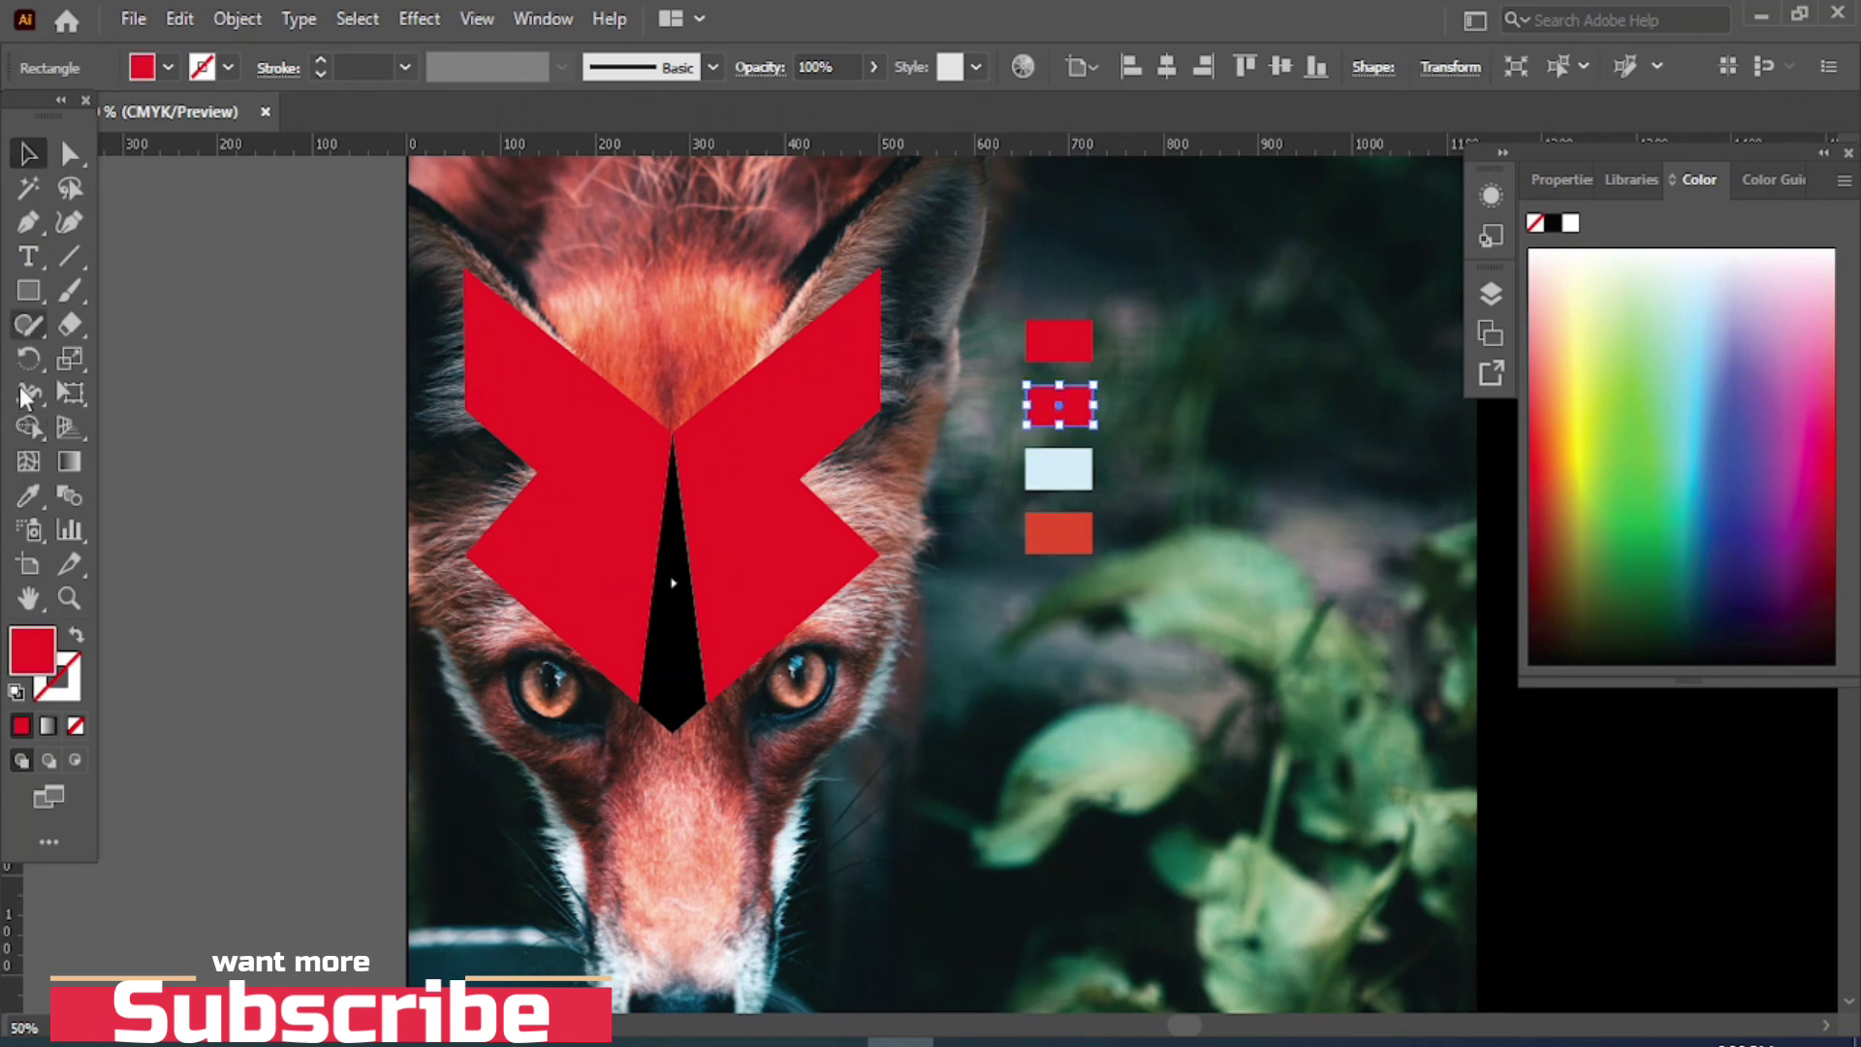
left_click(29, 496)
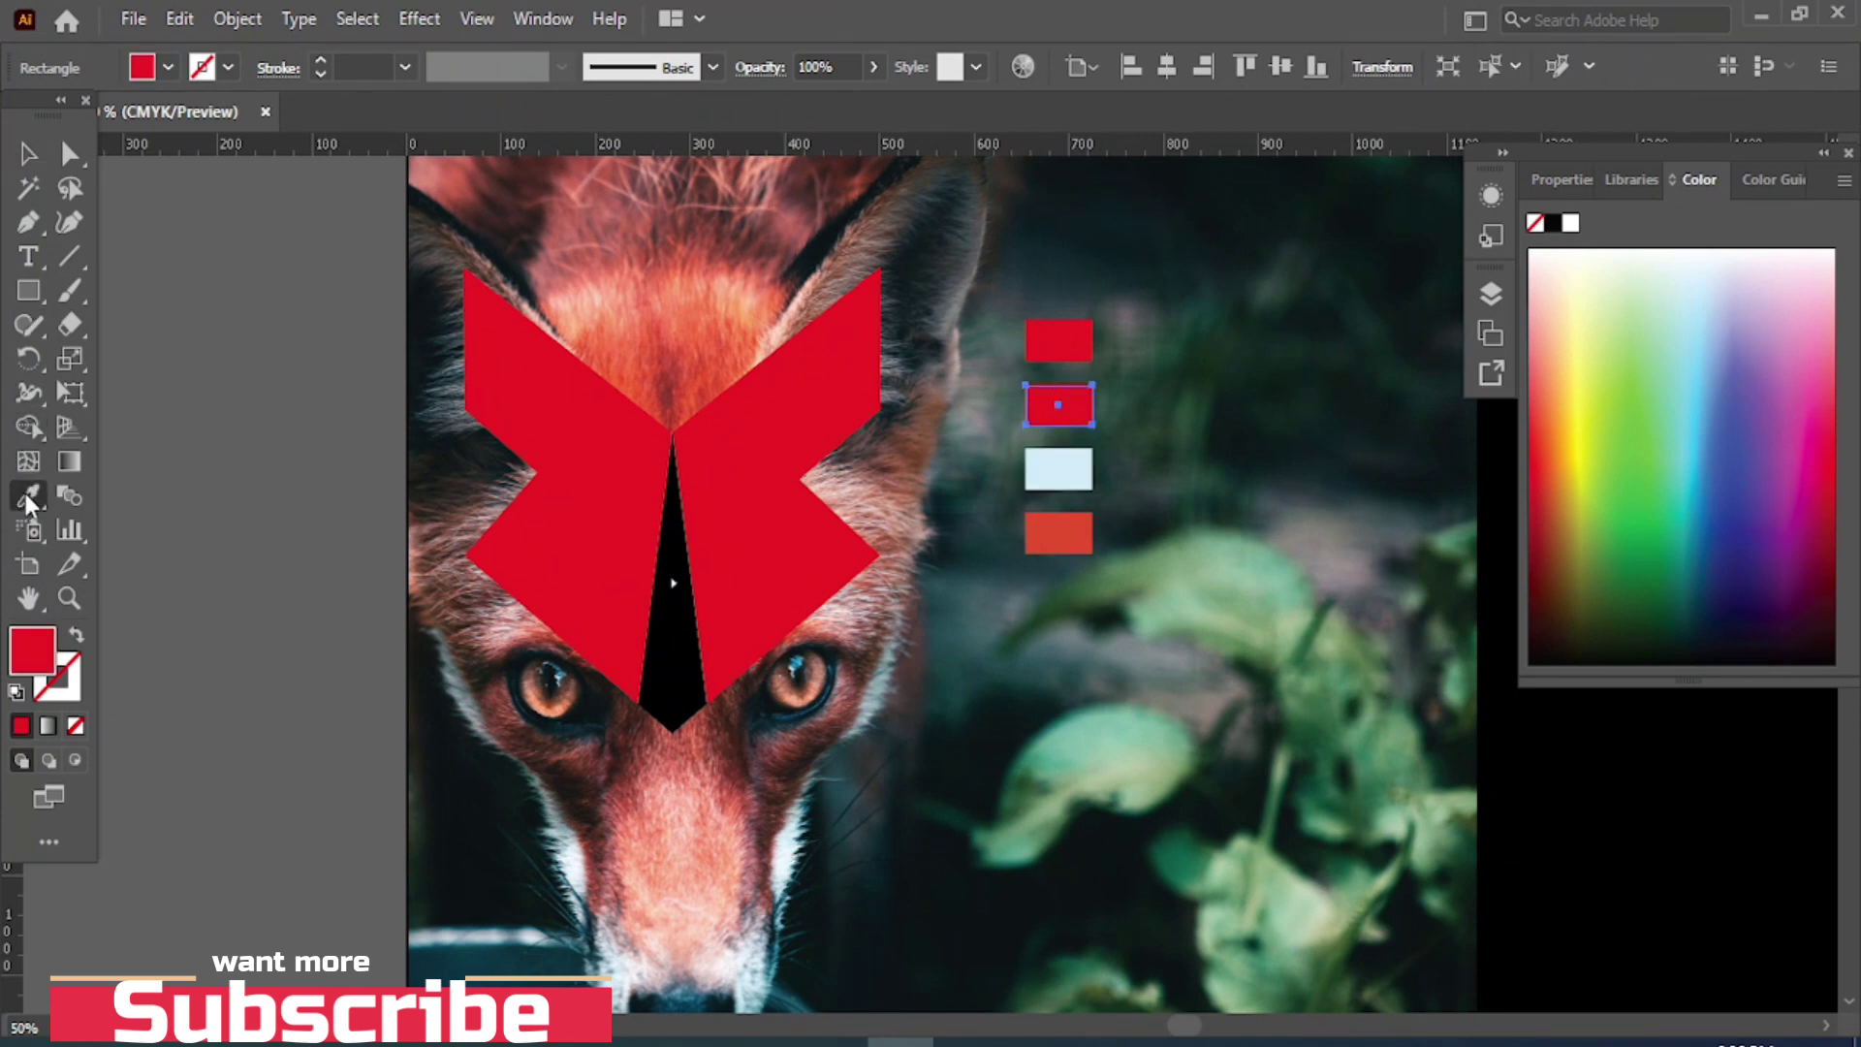
left_click(720, 355)
left_click(678, 378)
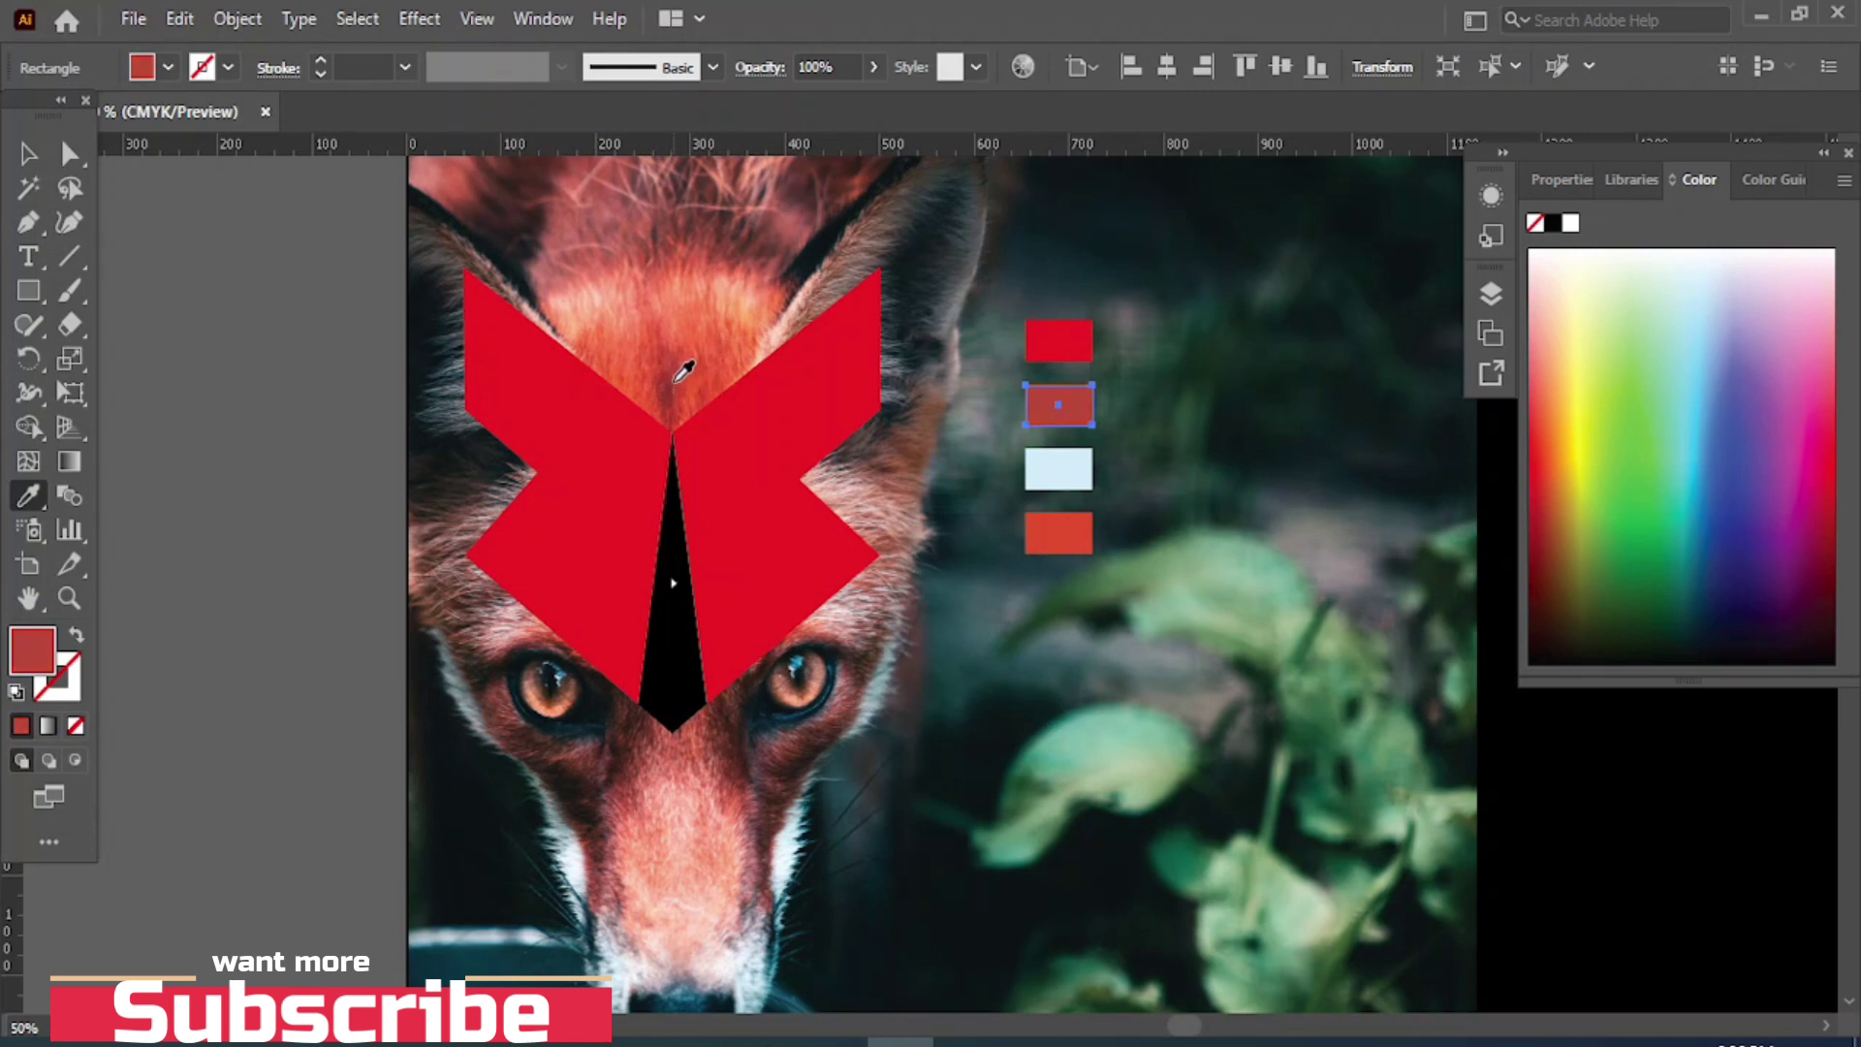
left_click(681, 371)
left_click(28, 182)
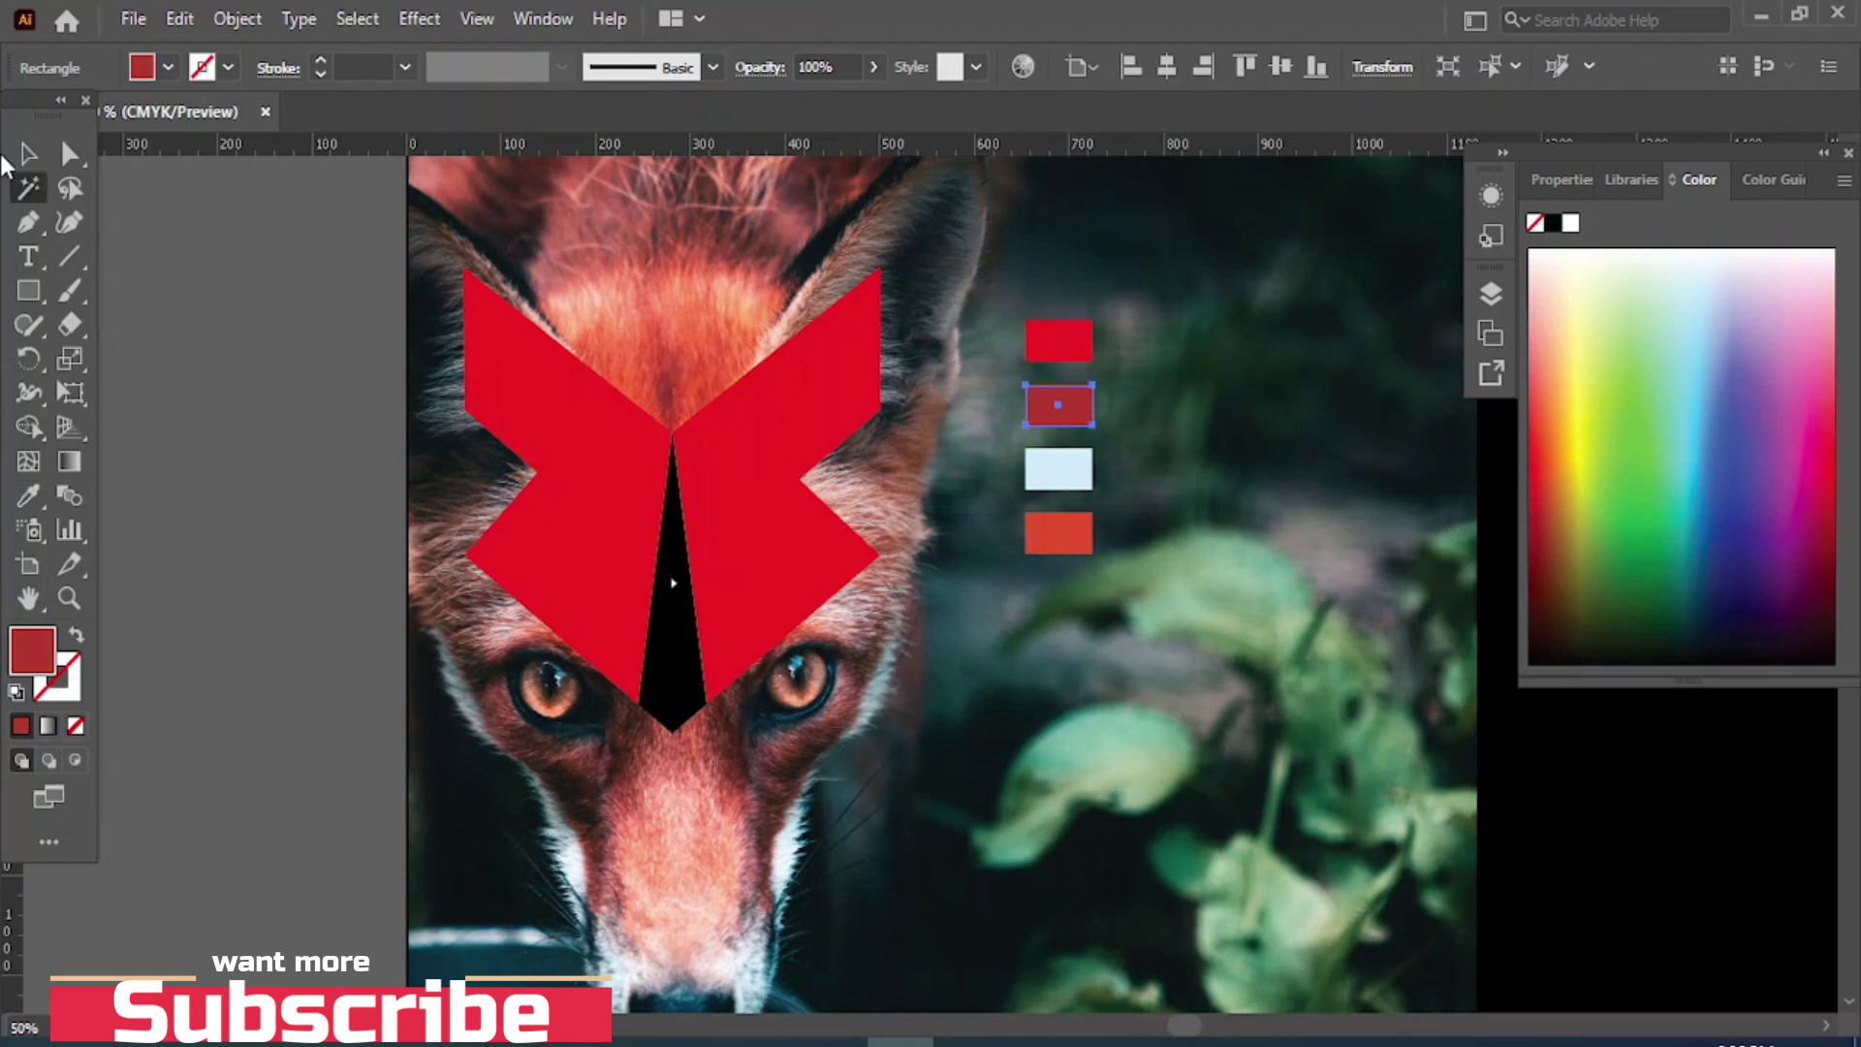
left_click(26, 155)
- Select the top rectangle and switch to the Eyedropper
left_click(1434, 507)
left_click(1076, 354)
left_click(28, 496)
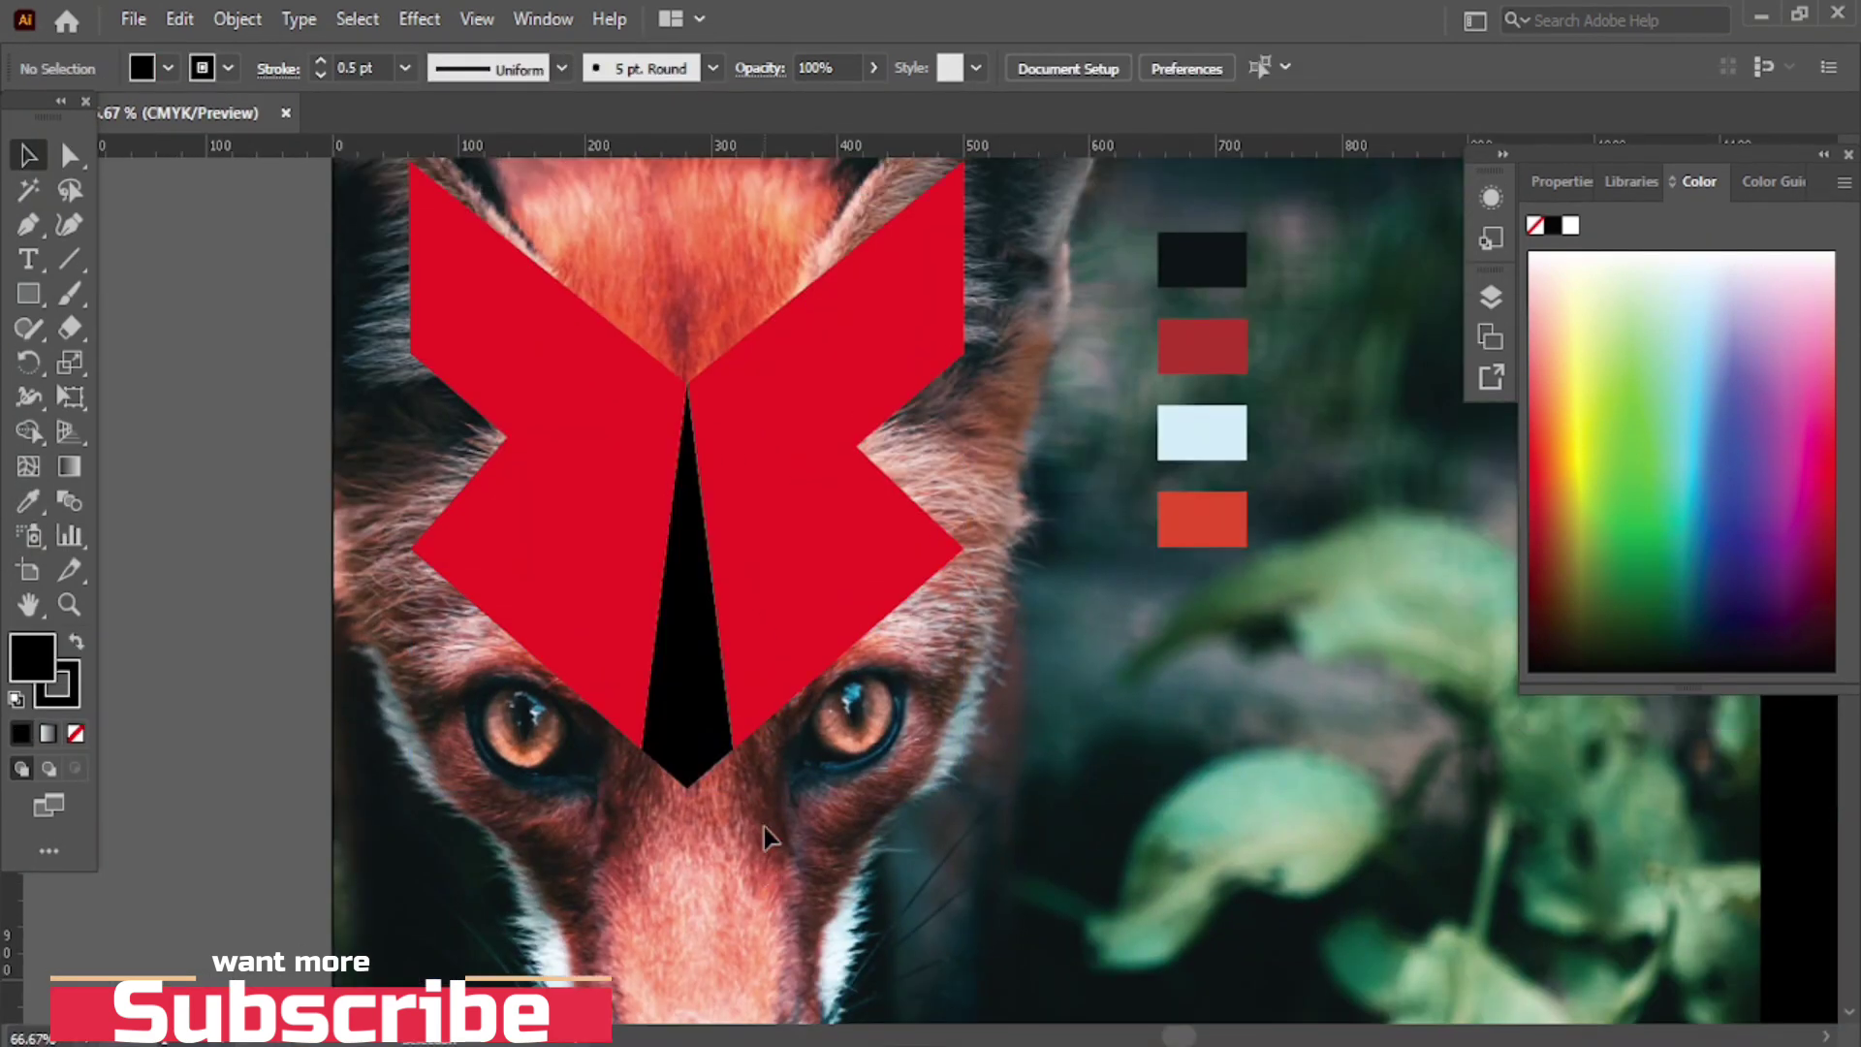
- Give the black central triangle the pale blue swatch colour
scroll(737, 795, "up", 1)
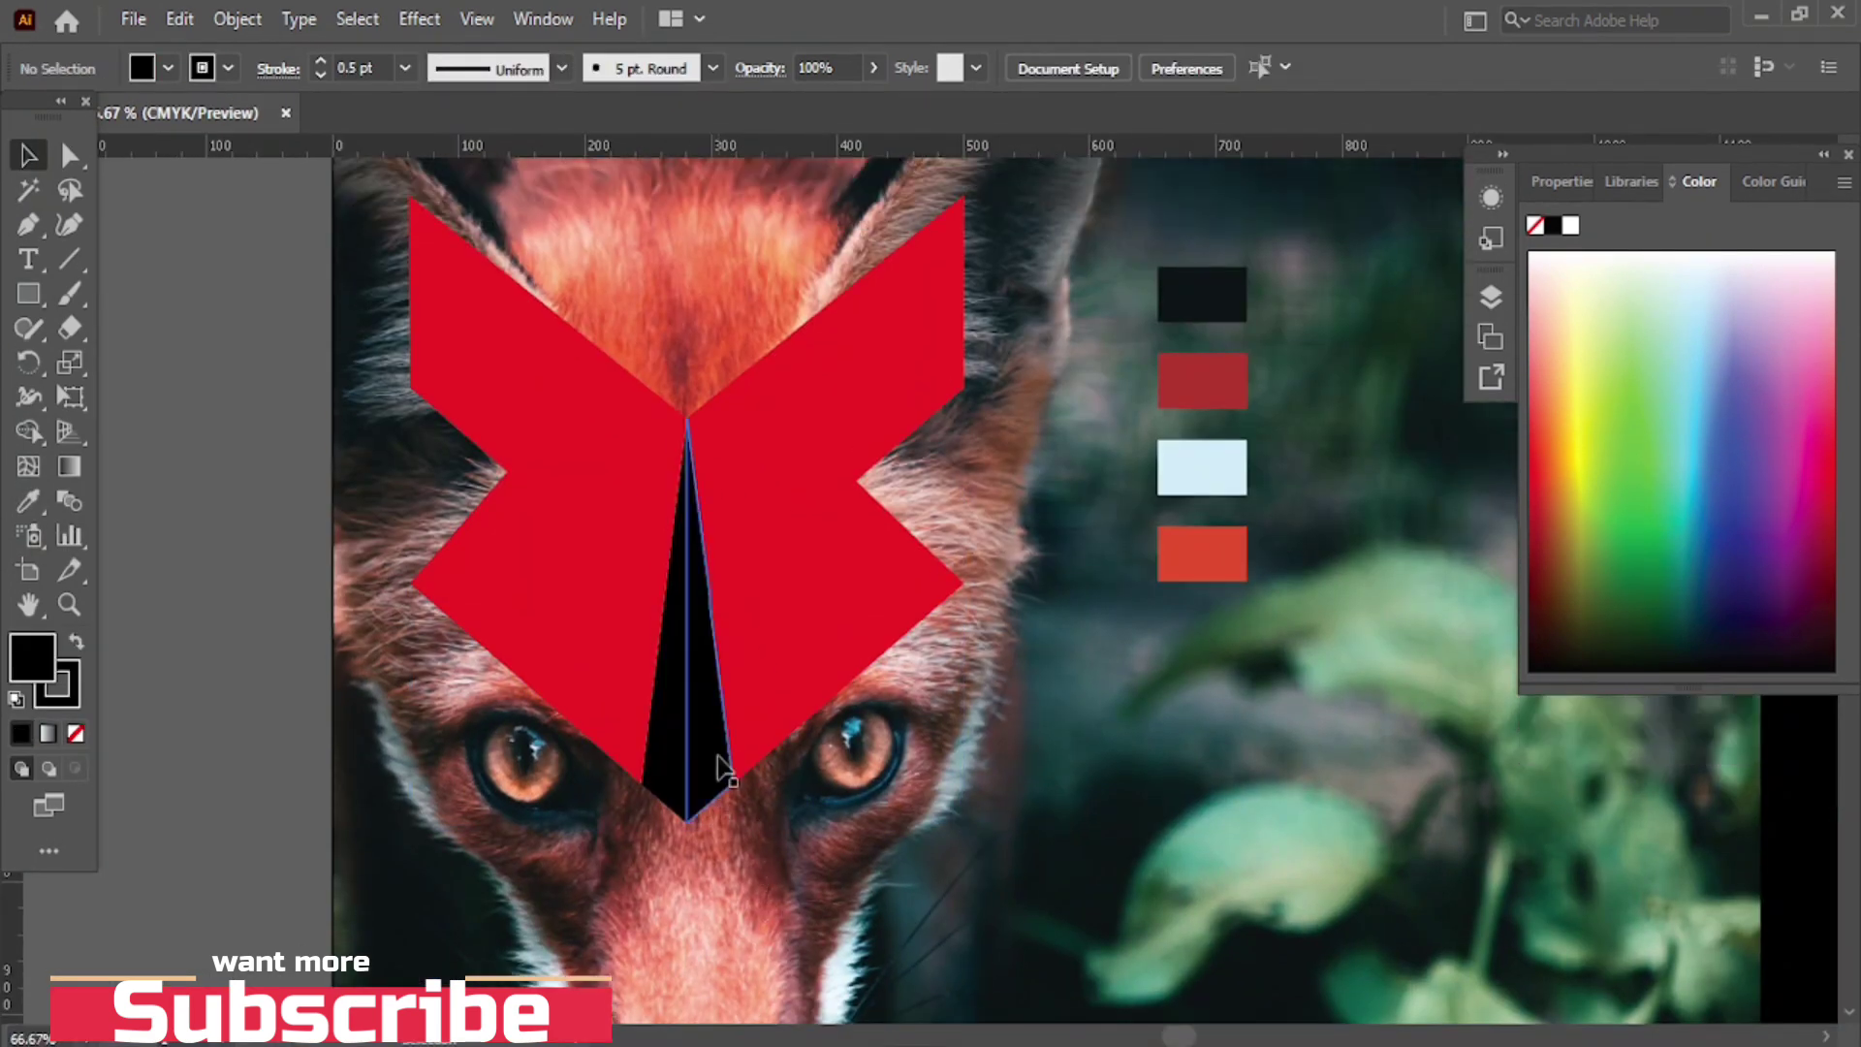
left_click(722, 769)
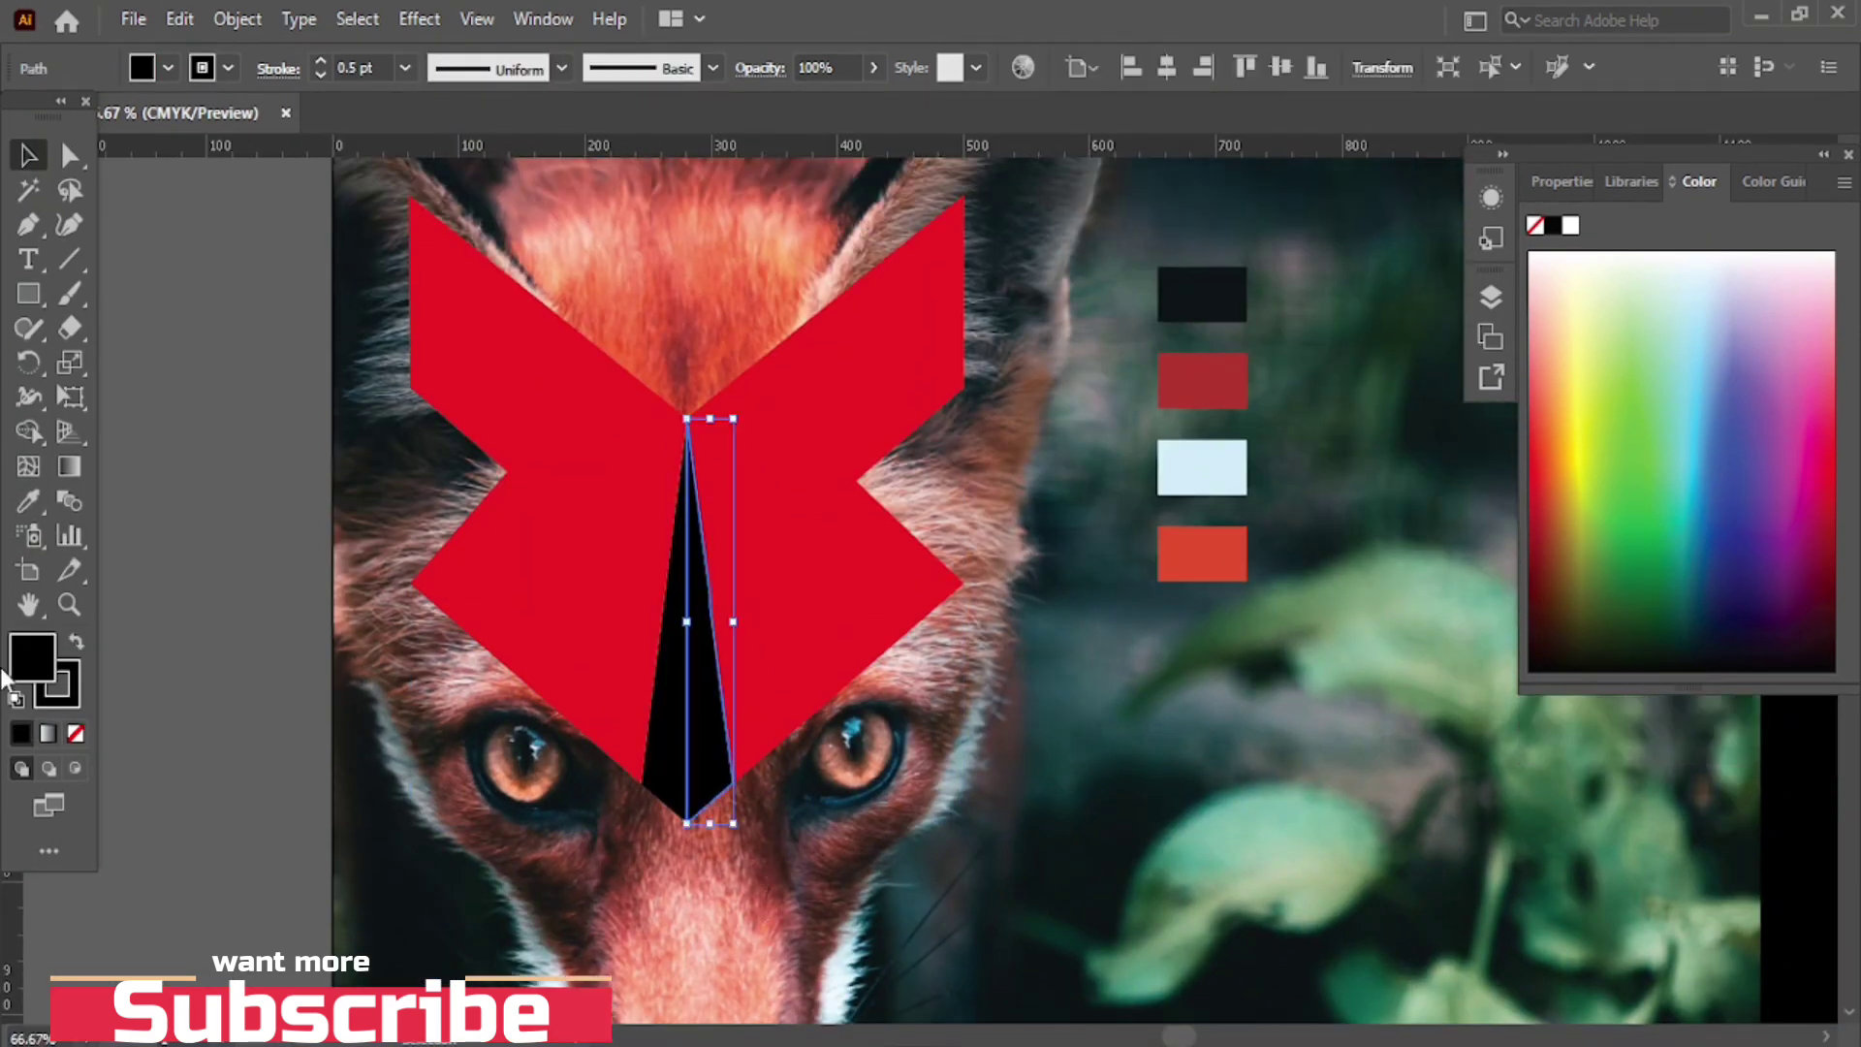
left_click(26, 504)
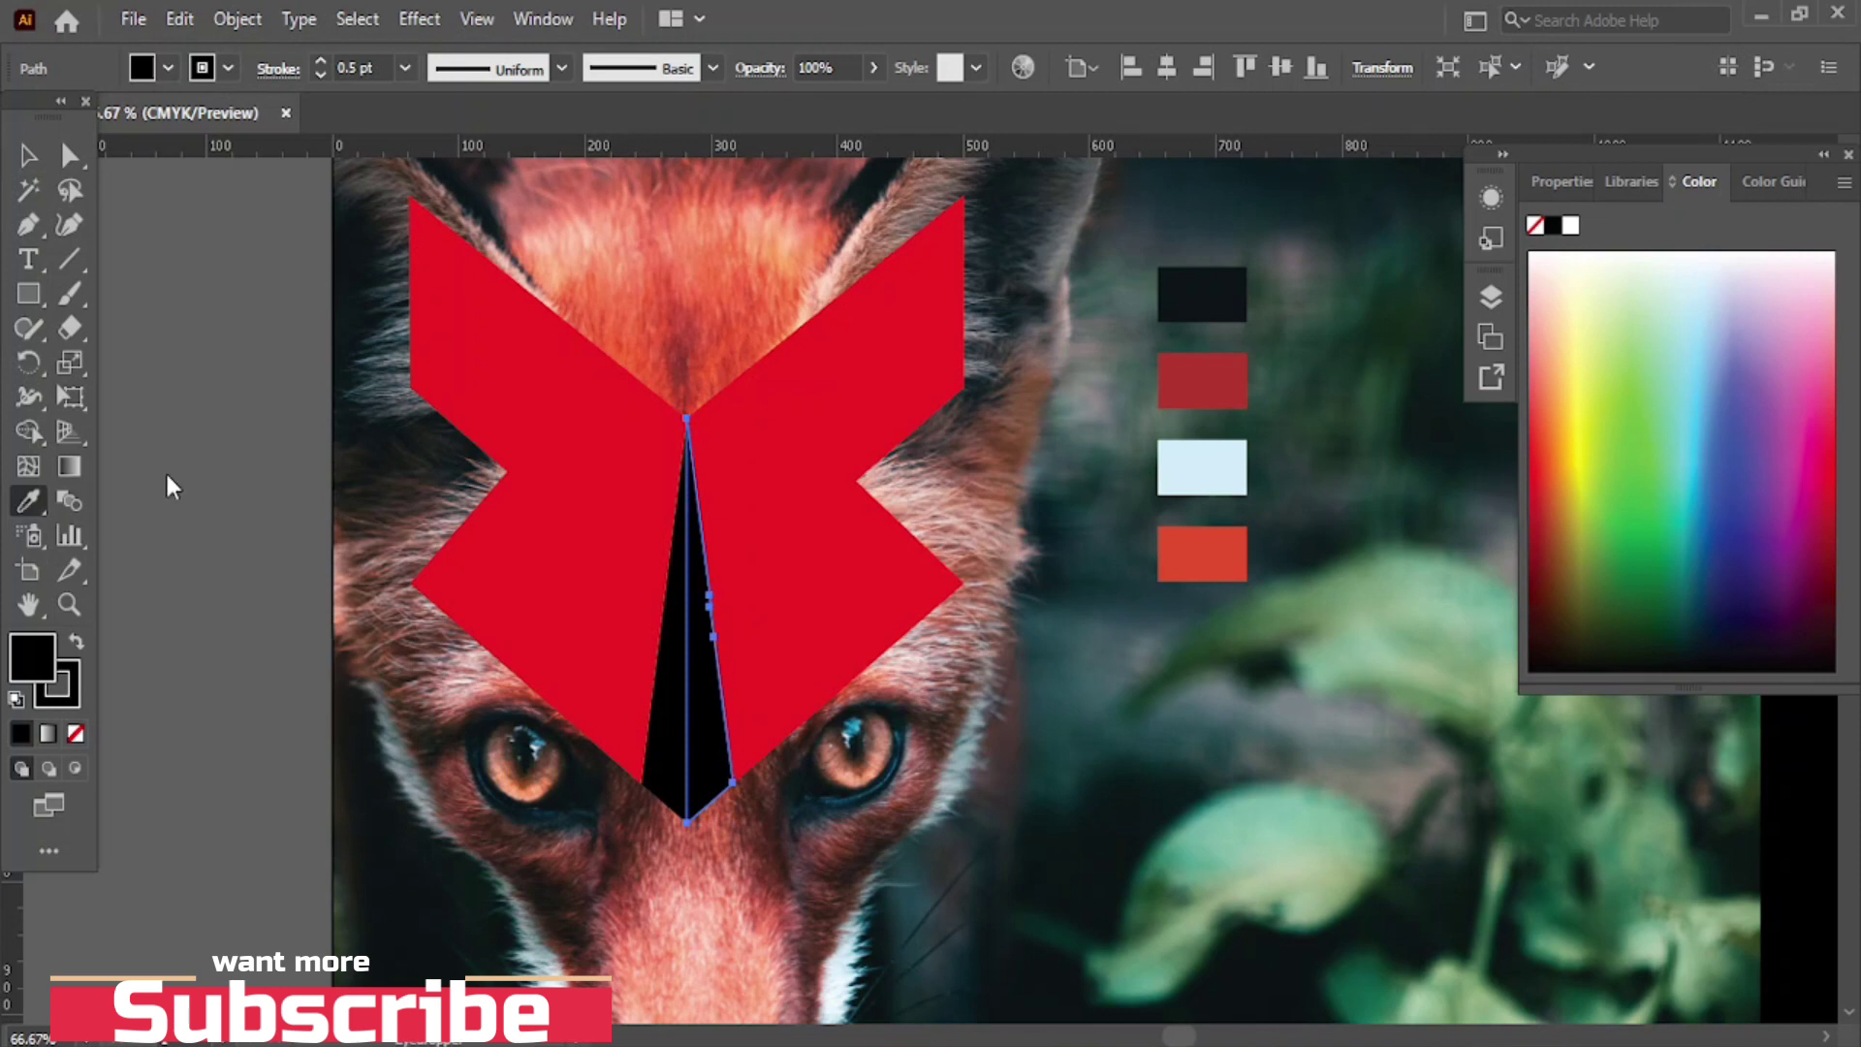
left_click(1223, 466)
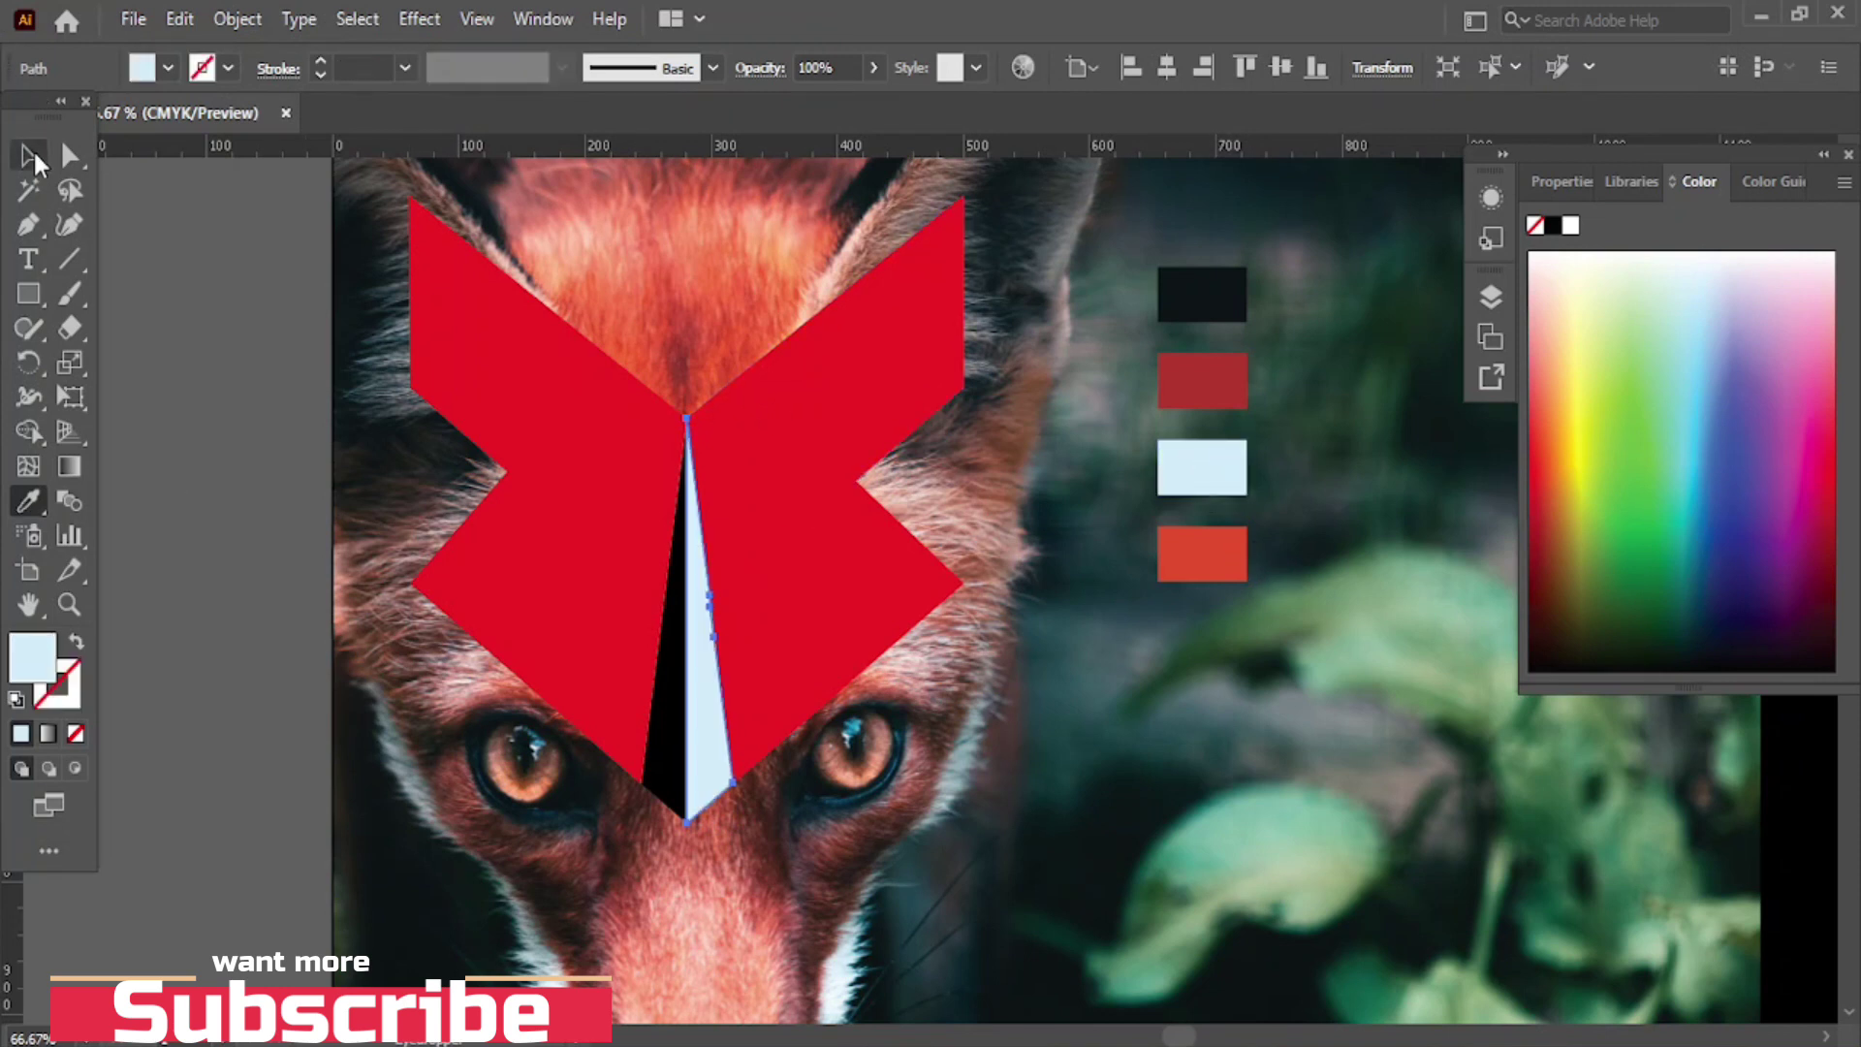
left_click(29, 155)
- Ungroup the logo shapes and deselect them
right_click(521, 215)
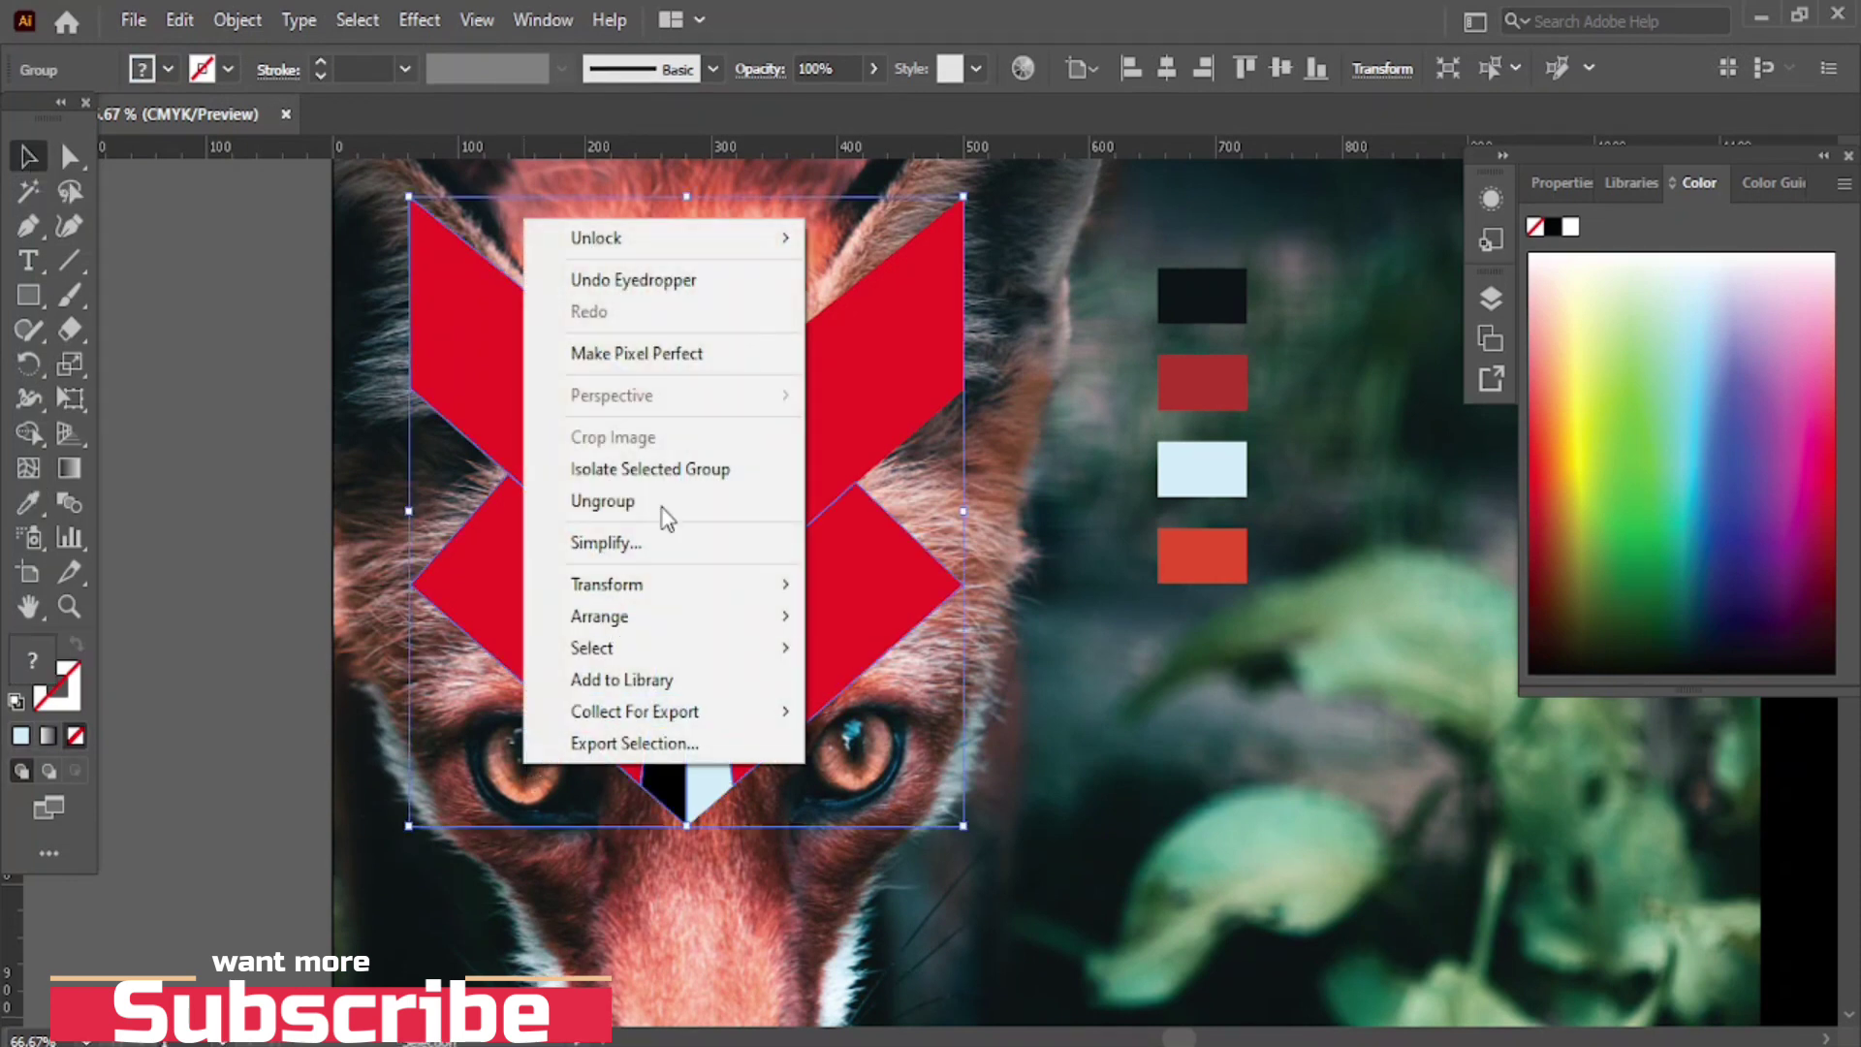
left_click(601, 501)
left_click(1141, 769)
- Fill the left half of the nose with white from the Fill swatches
left_click(665, 766)
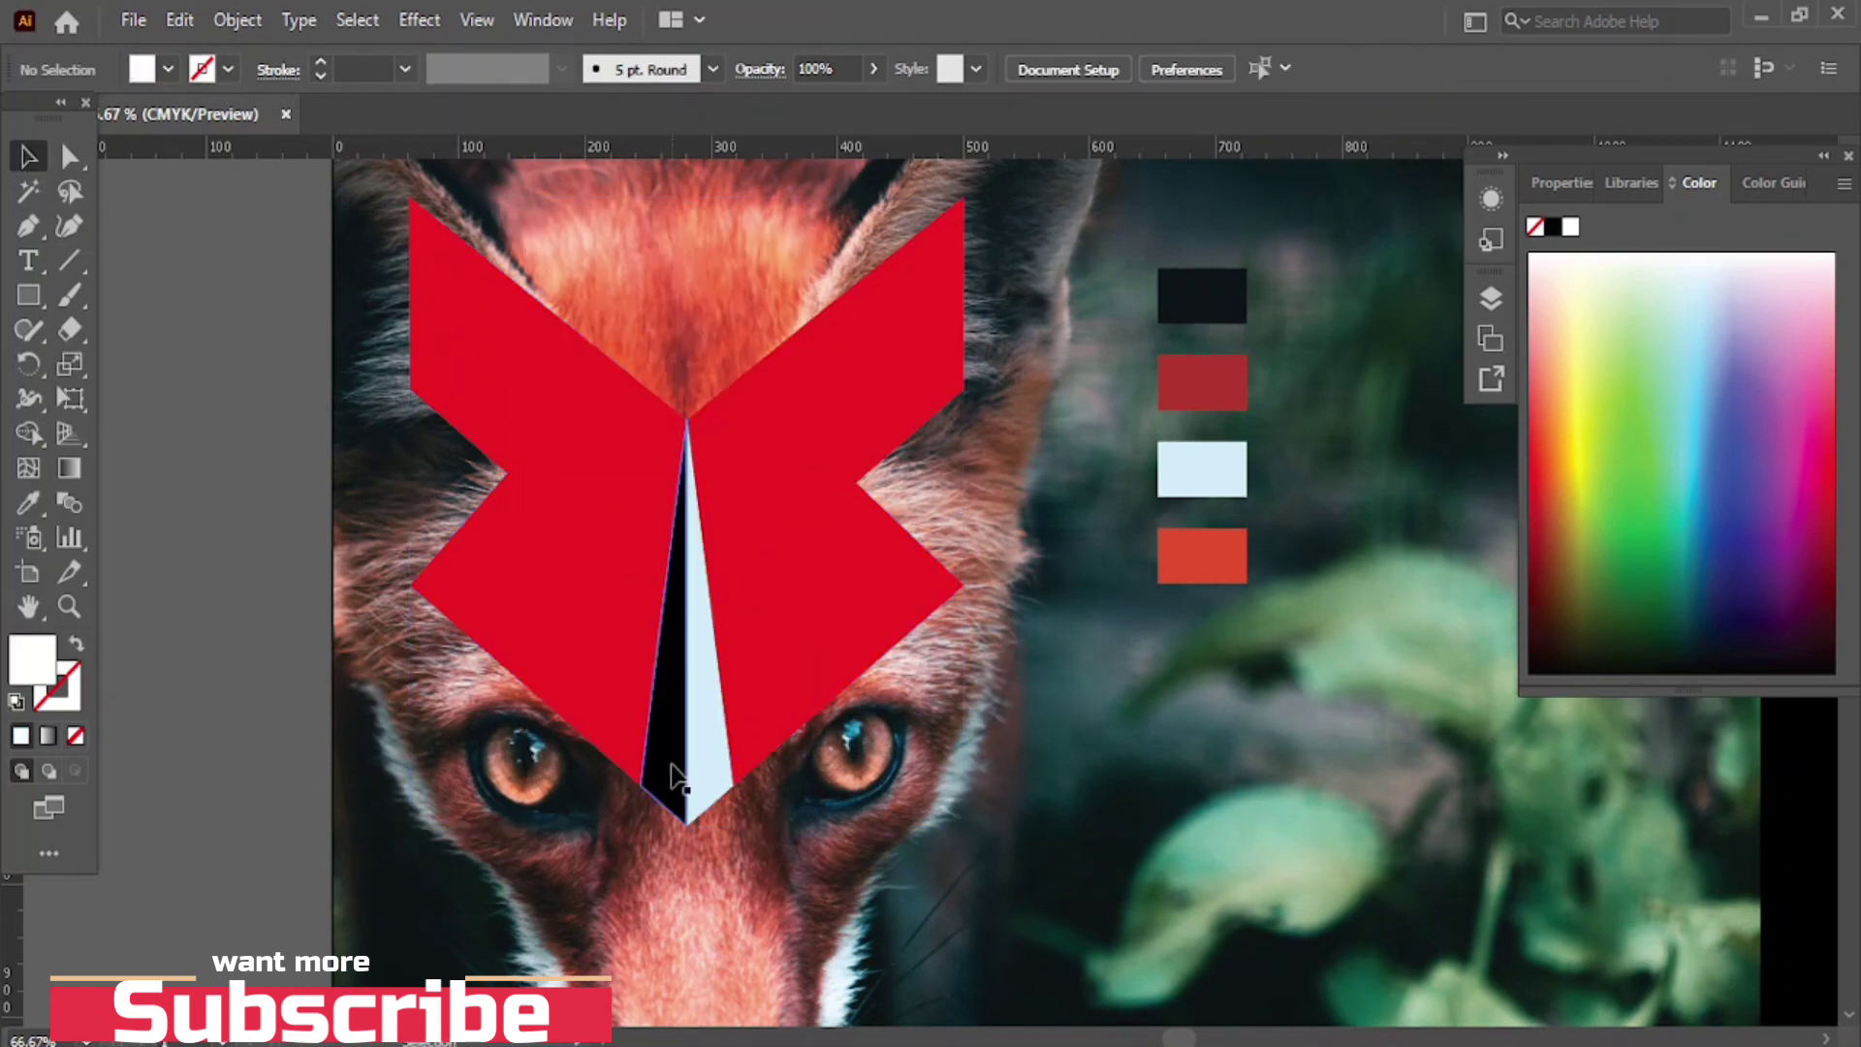
left_click(27, 508)
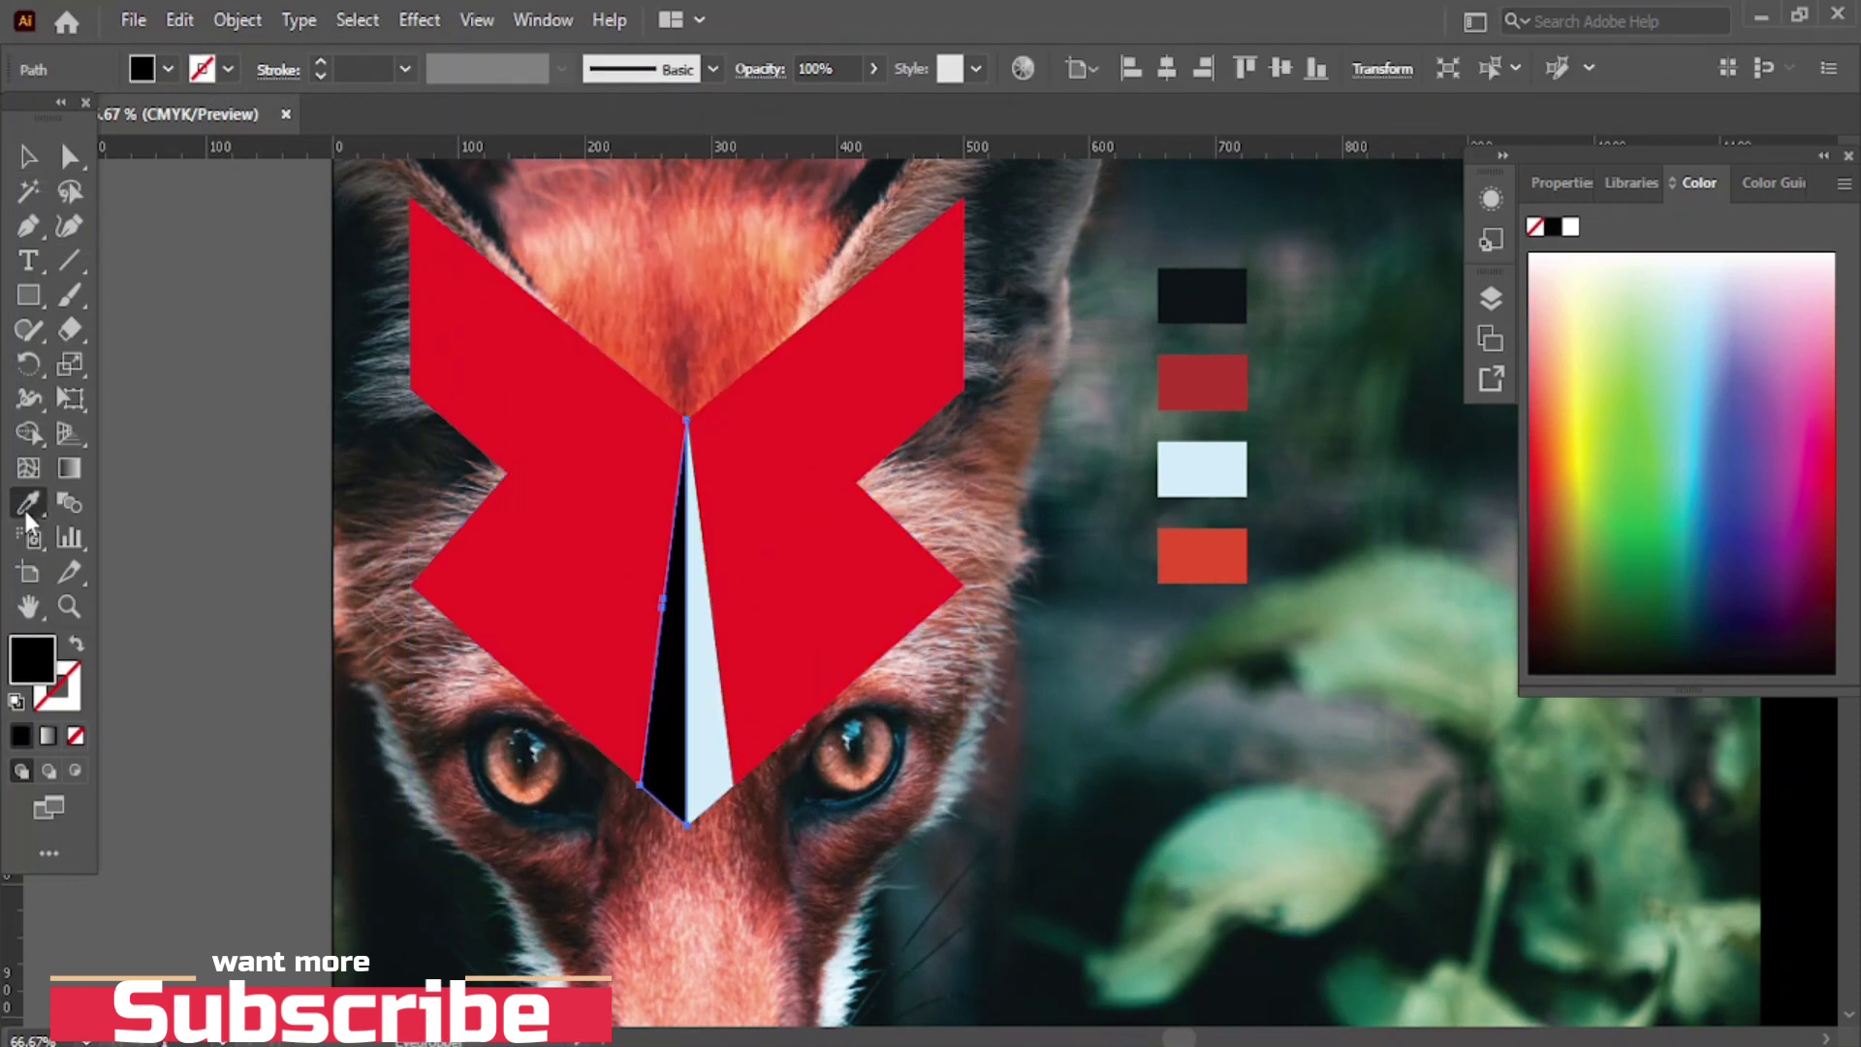
left_click(836, 969)
left_click(841, 999)
left_click(704, 733)
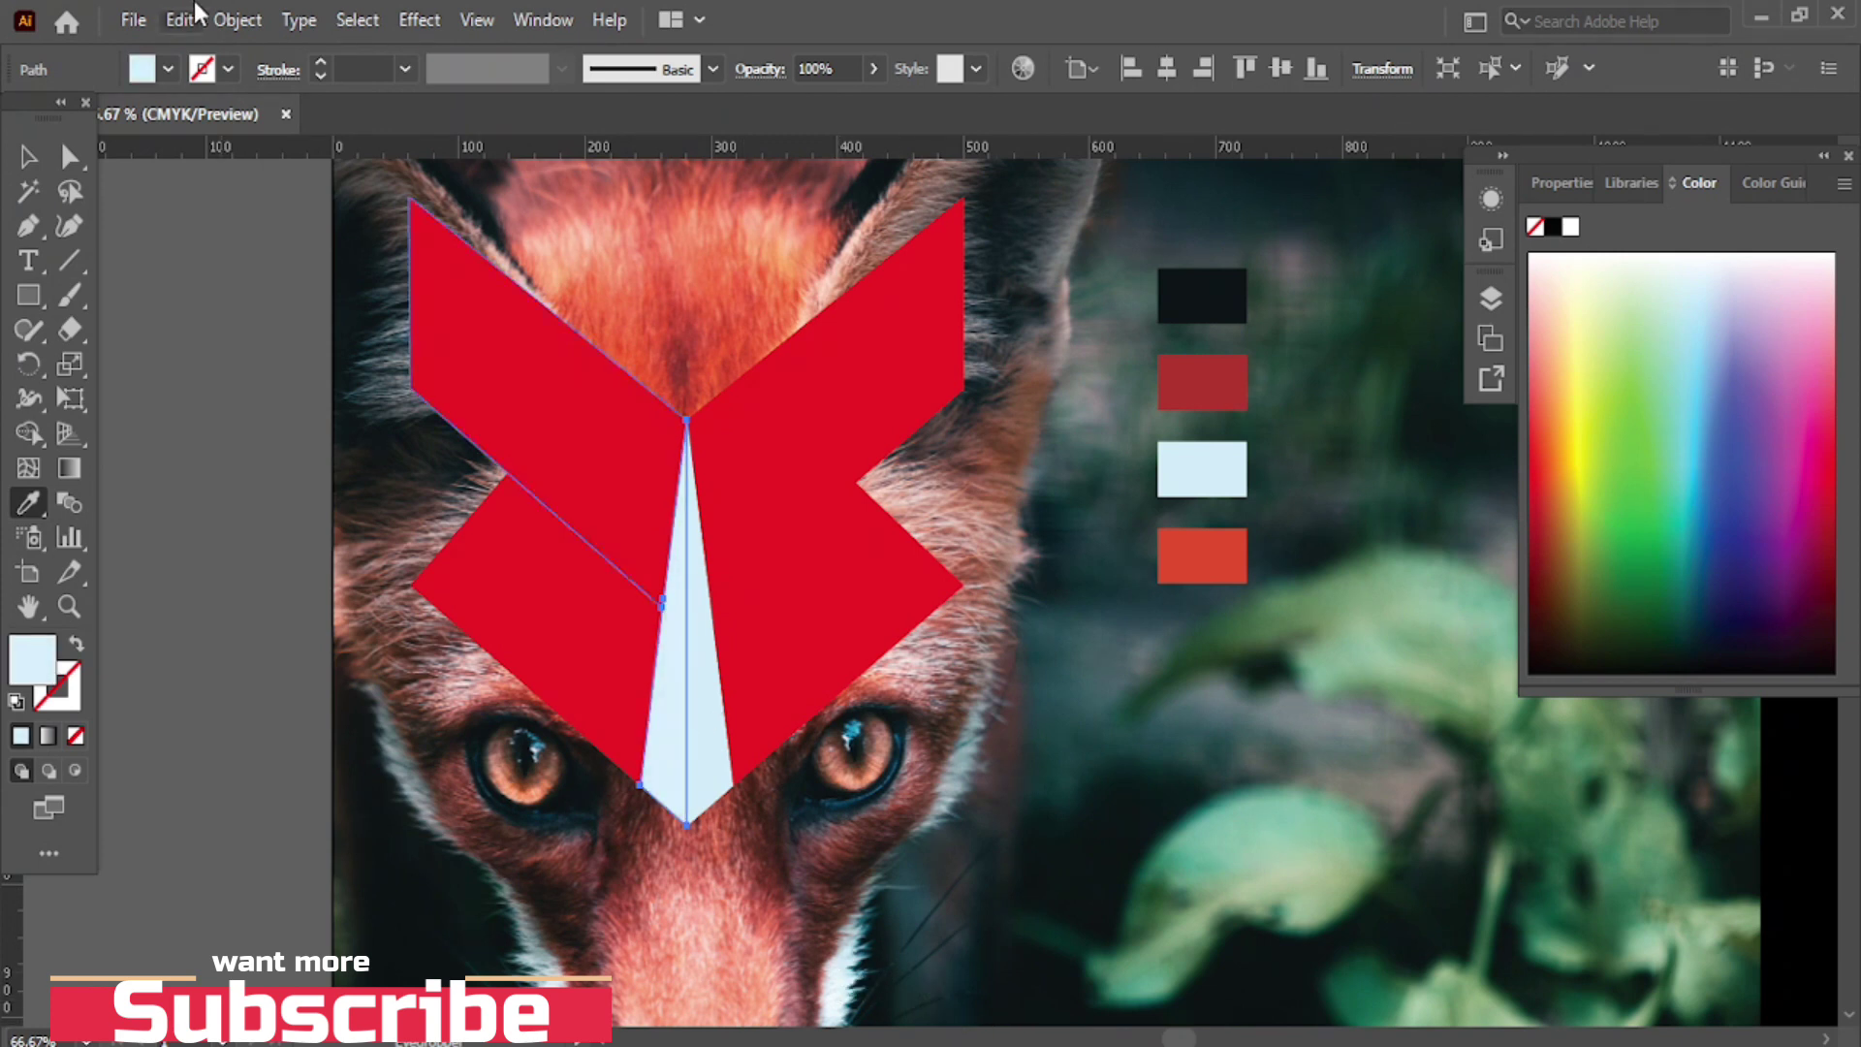
left_click(167, 70)
left_click(56, 121)
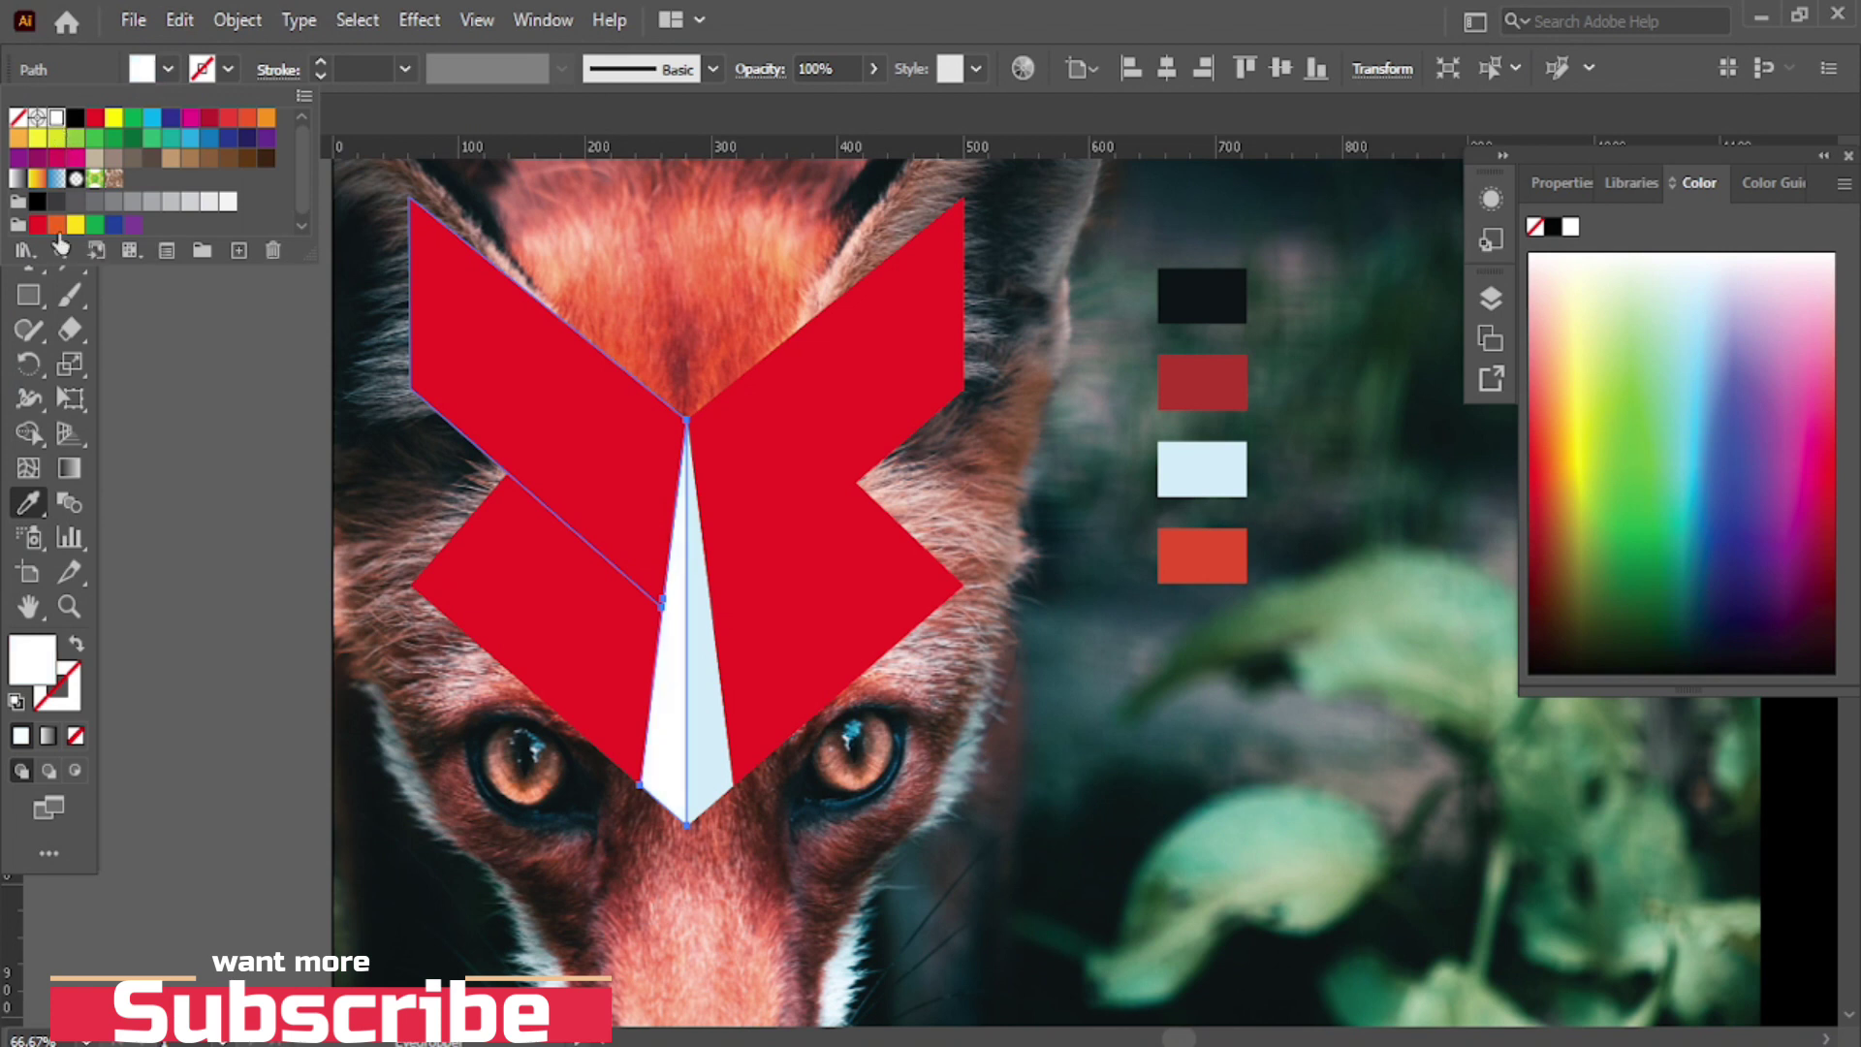
left_click(117, 448)
left_click(23, 158)
left_click(174, 344)
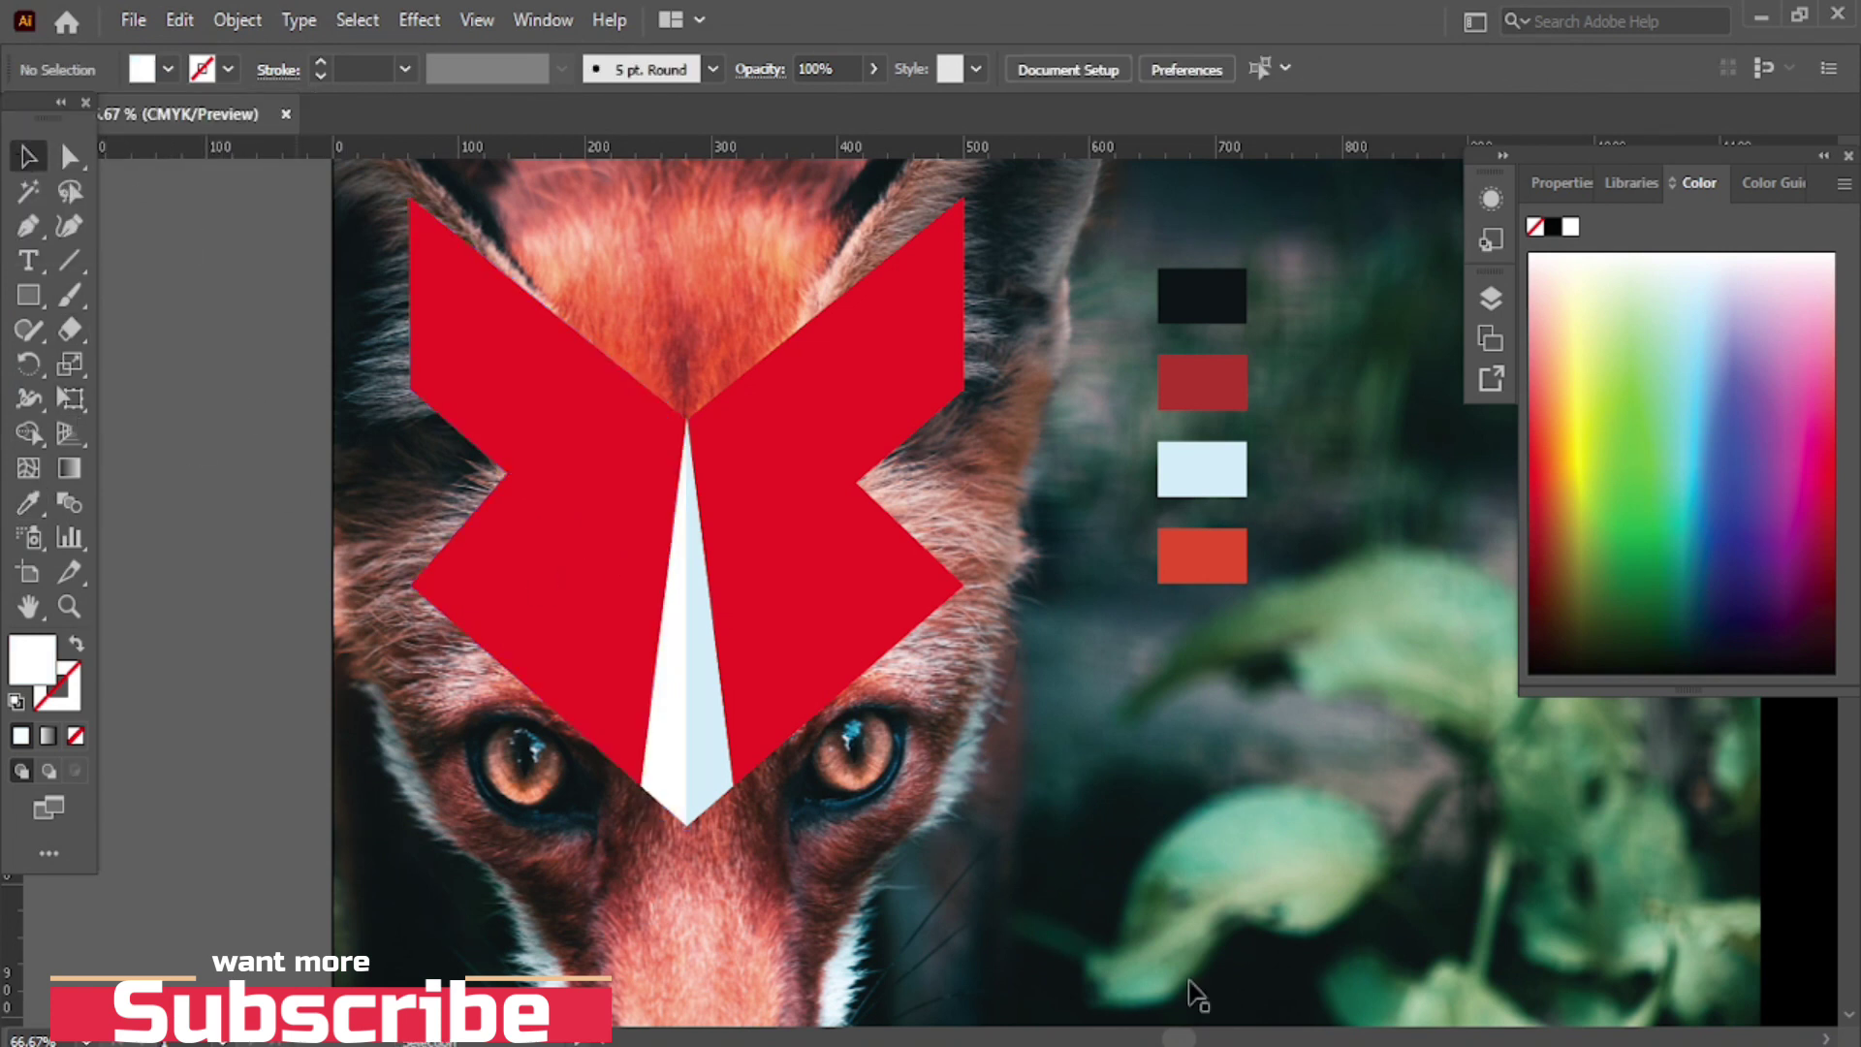
left_click(839, 419)
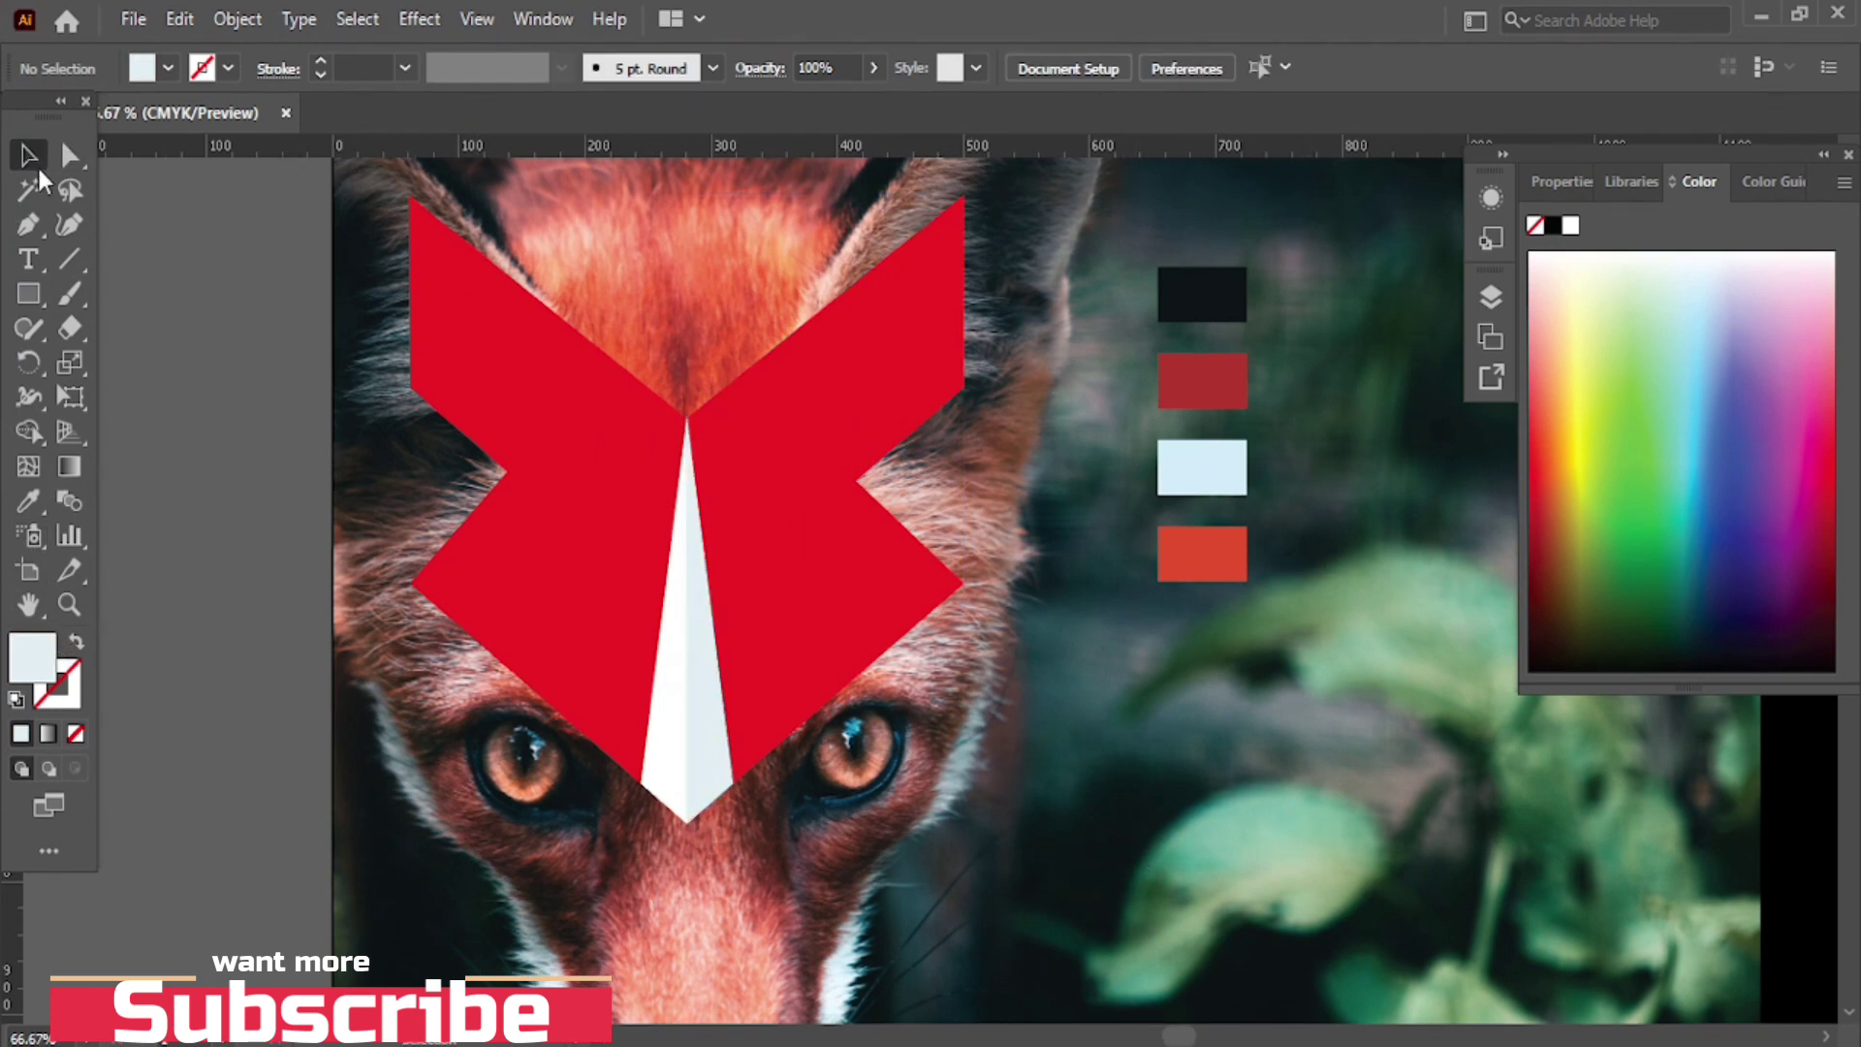
- Open the Gradient panel and set stops from the dark red to orange-red swatches
left_click(545, 19)
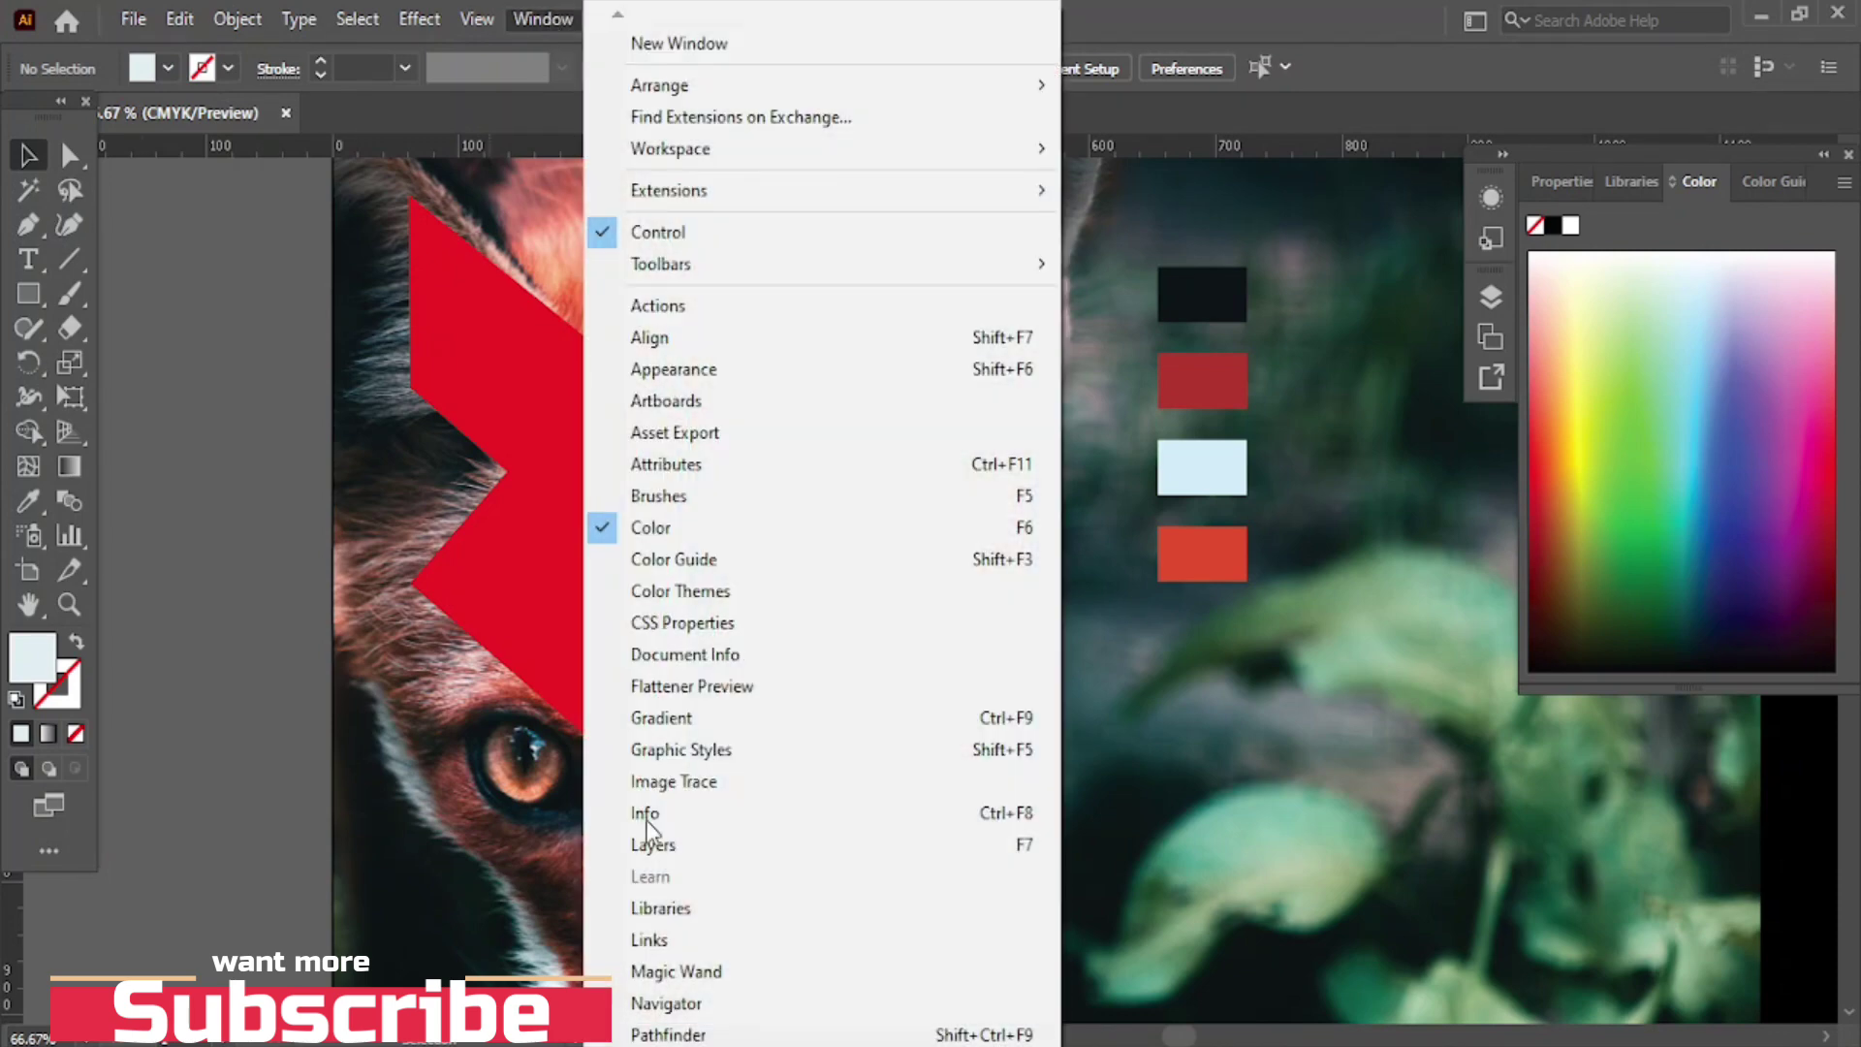
left_click(694, 727)
left_click_drag(1167, 163, 1411, 537)
double_click(1239, 799)
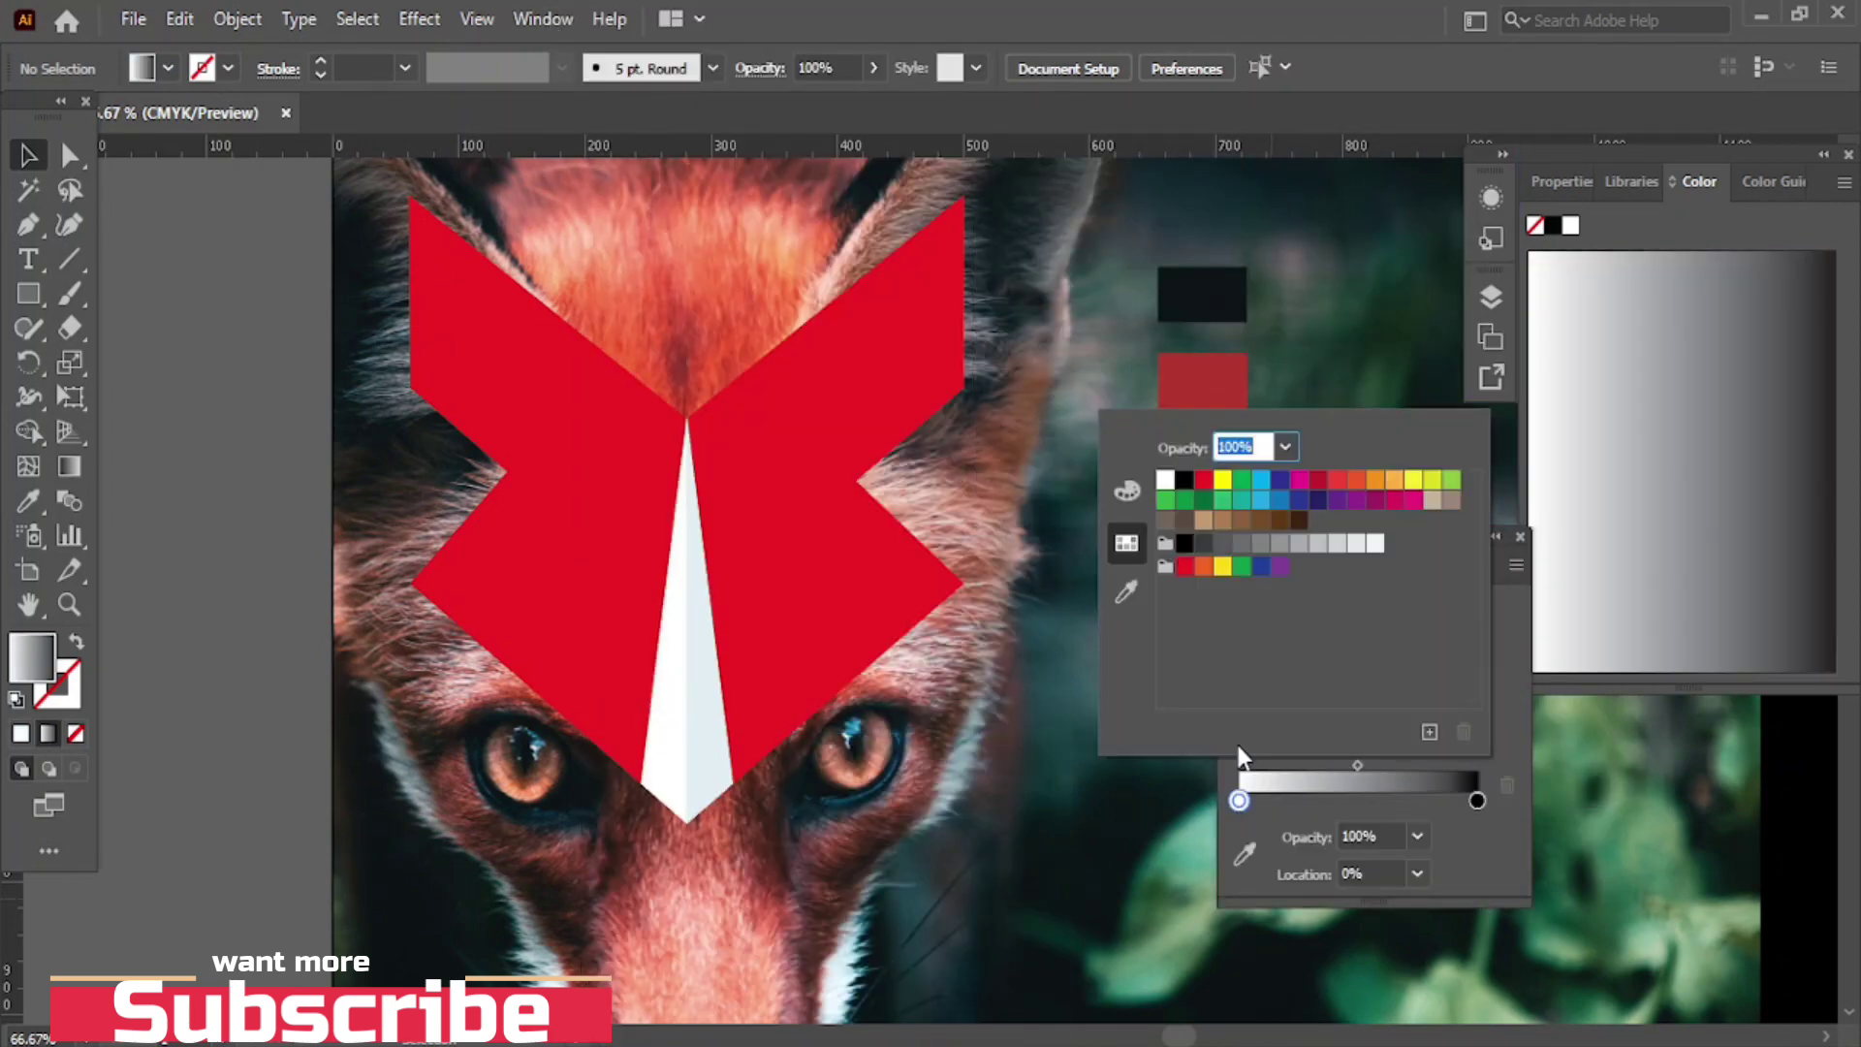
left_click(1202, 378)
left_click(1476, 800)
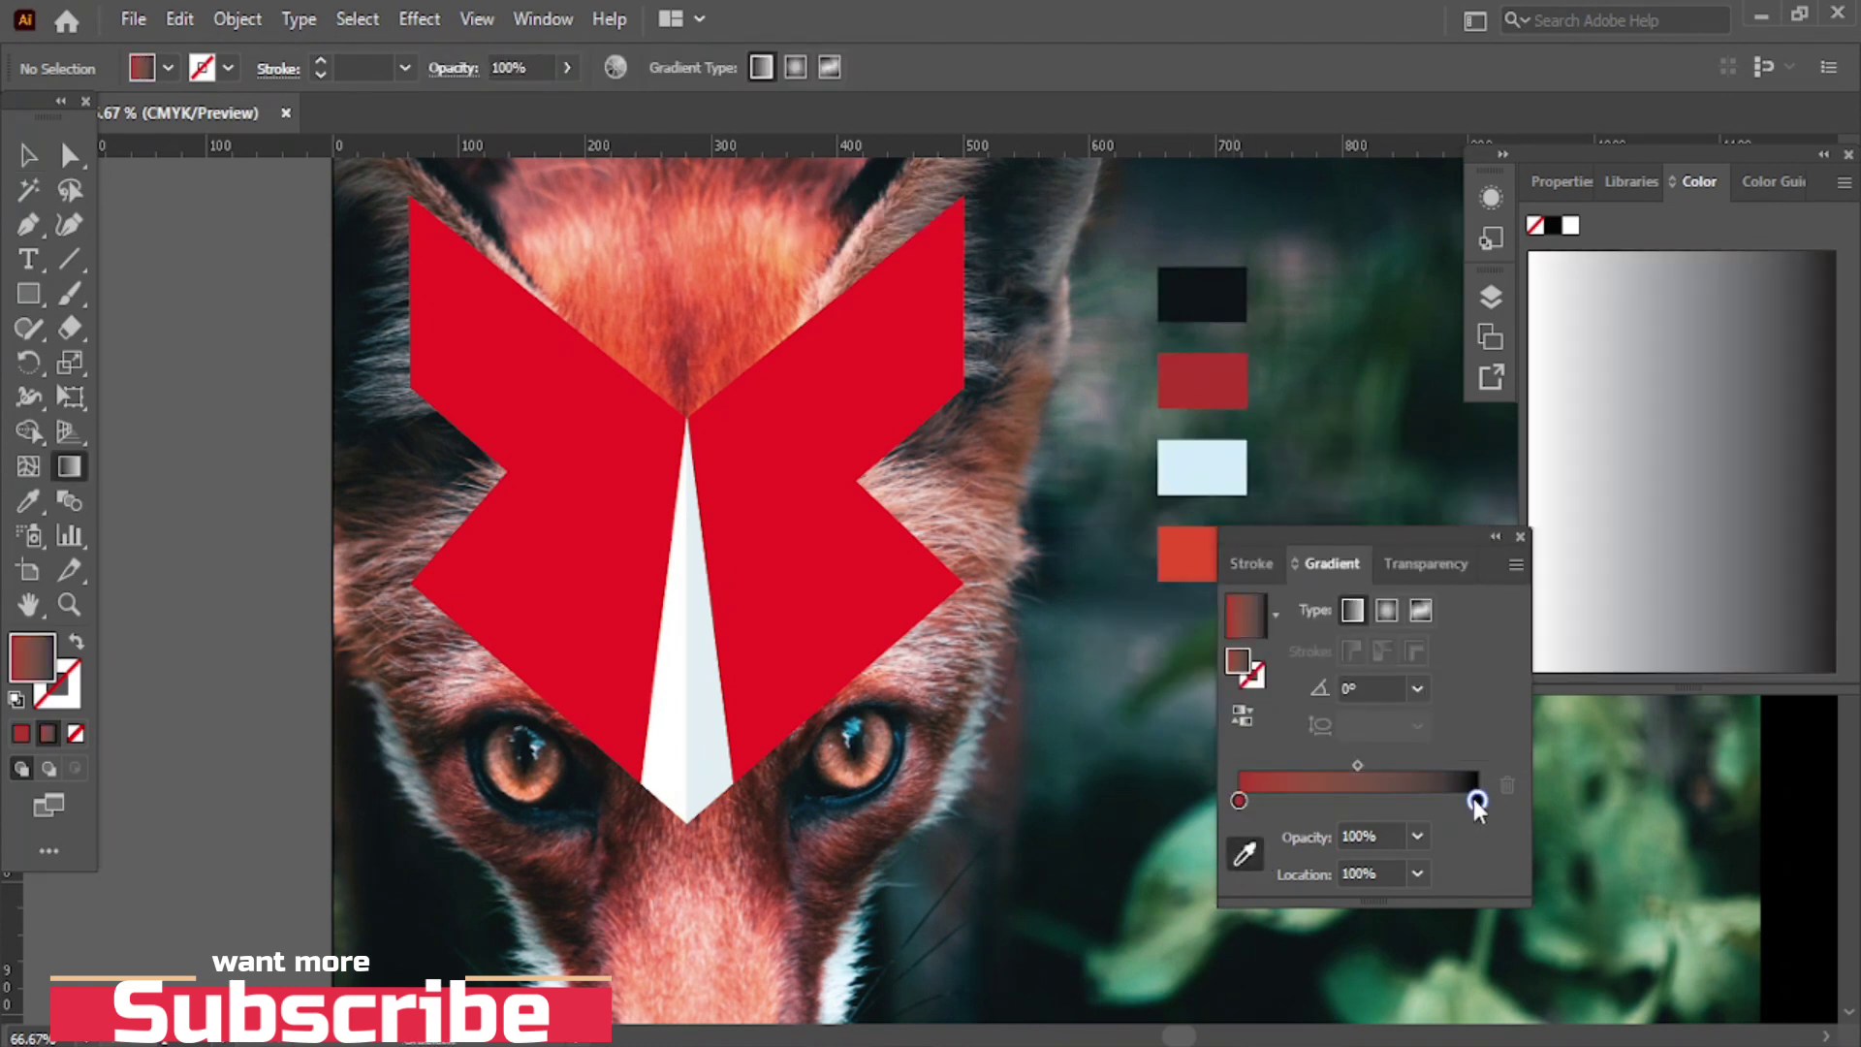
left_click(1245, 853)
left_click(1188, 555)
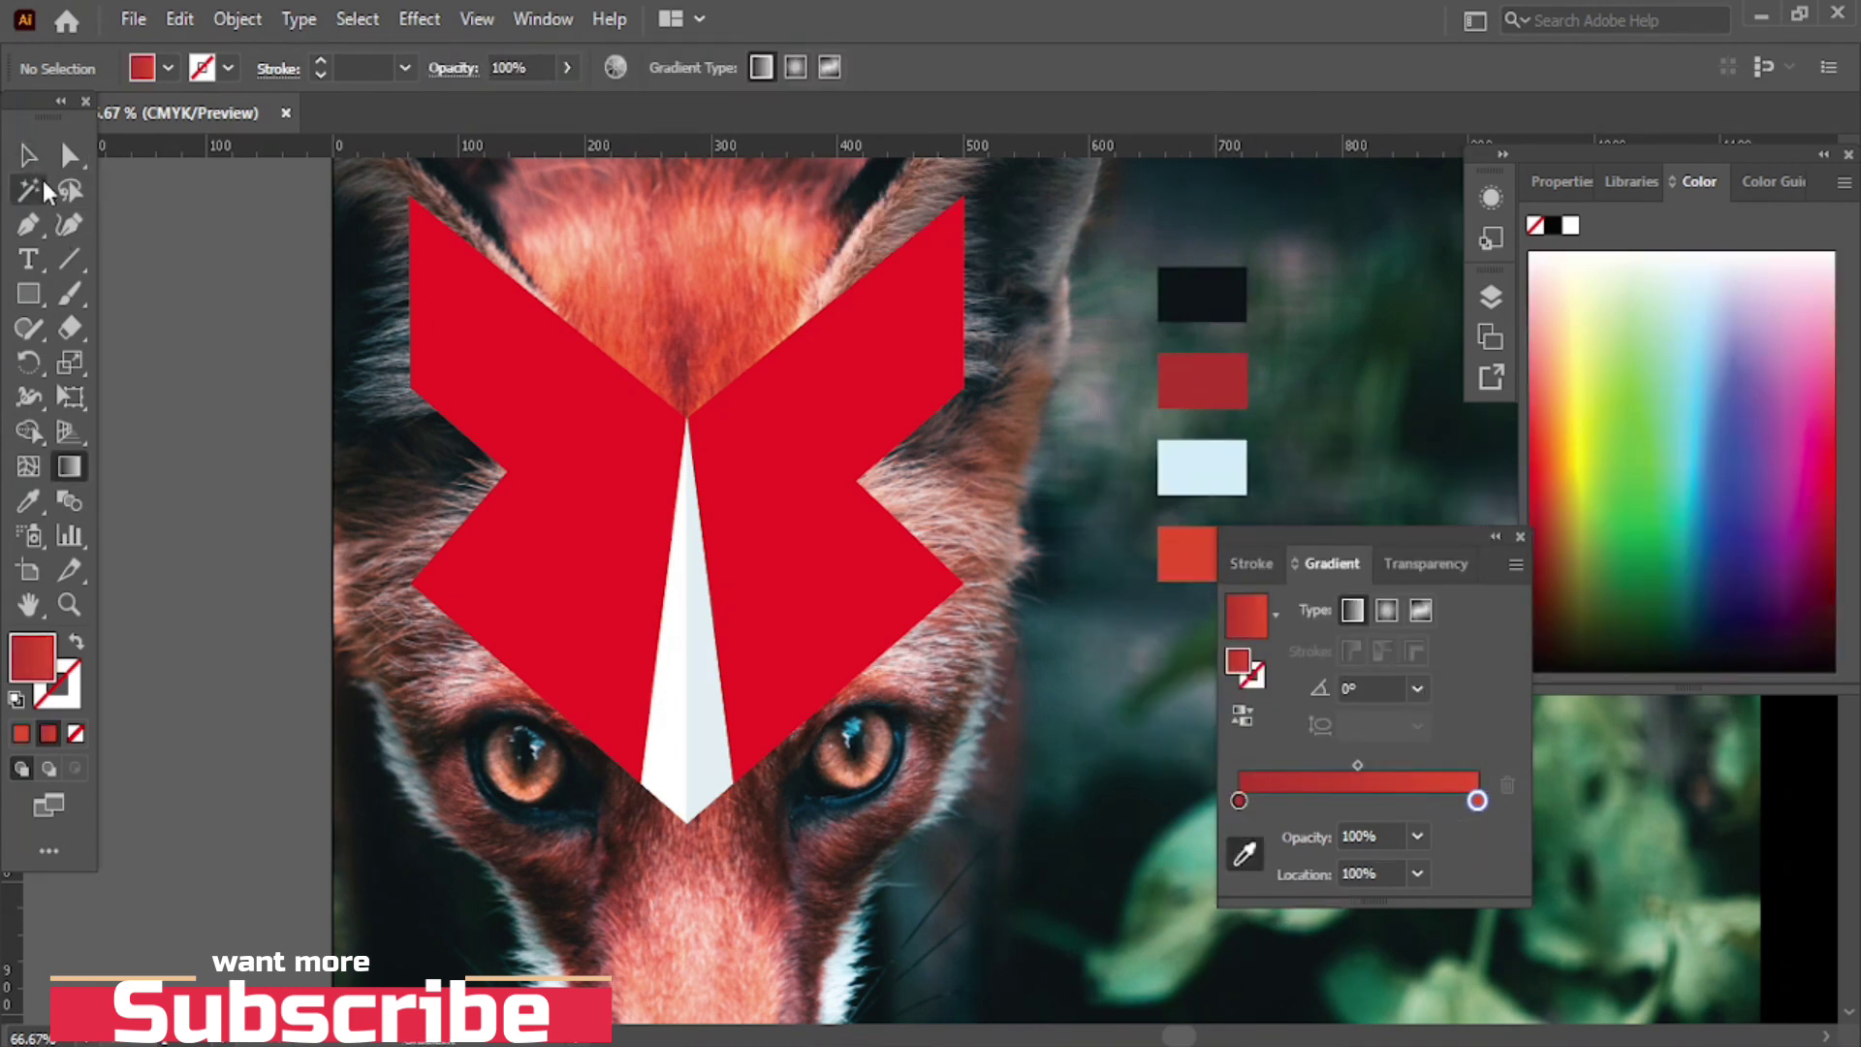
- Apply the red gradient to the upper-right chevron and angle it diagonally across
left_click(29, 156)
left_click(845, 390)
left_click(1439, 785)
mouse_move(1359, 799)
left_mouse_down()
mouse_move(1310, 807)
mouse_move(1332, 811)
left_mouse_up()
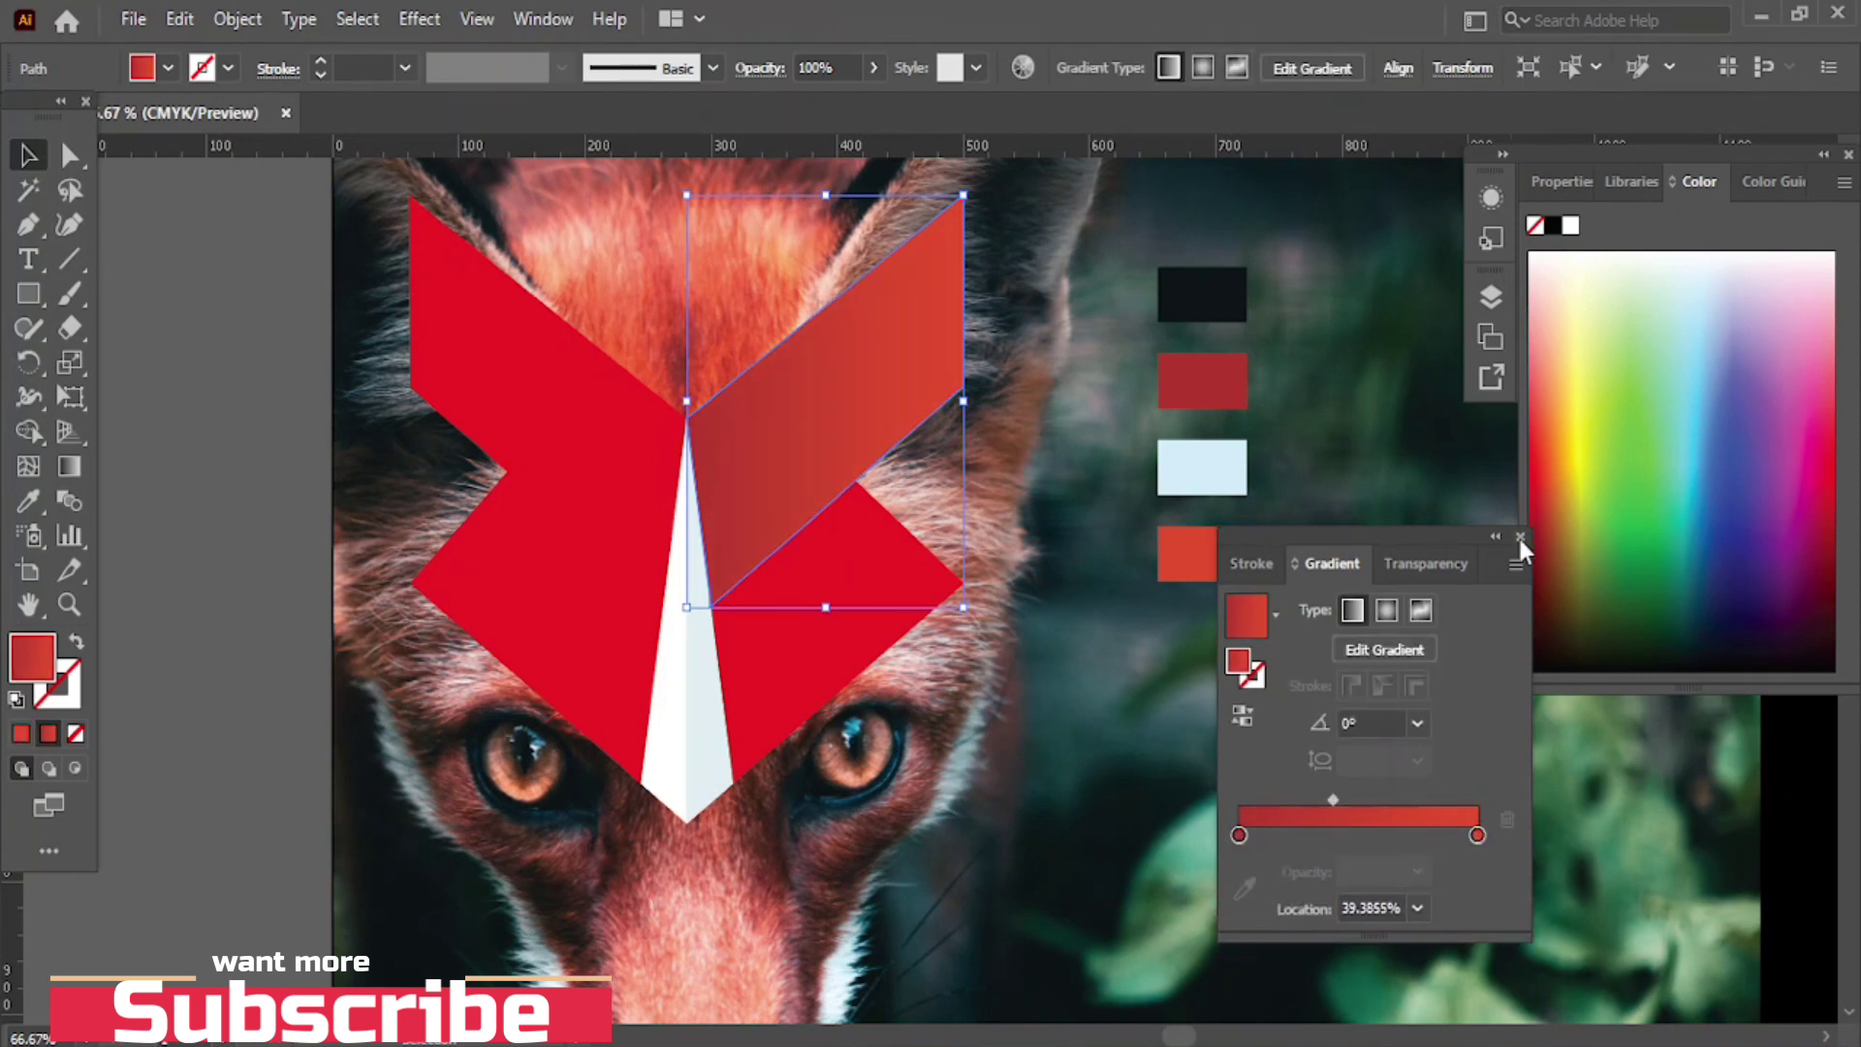
left_click(69, 467)
left_click_drag(1008, 548, 642, 241)
left_click_drag(1000, 199, 643, 656)
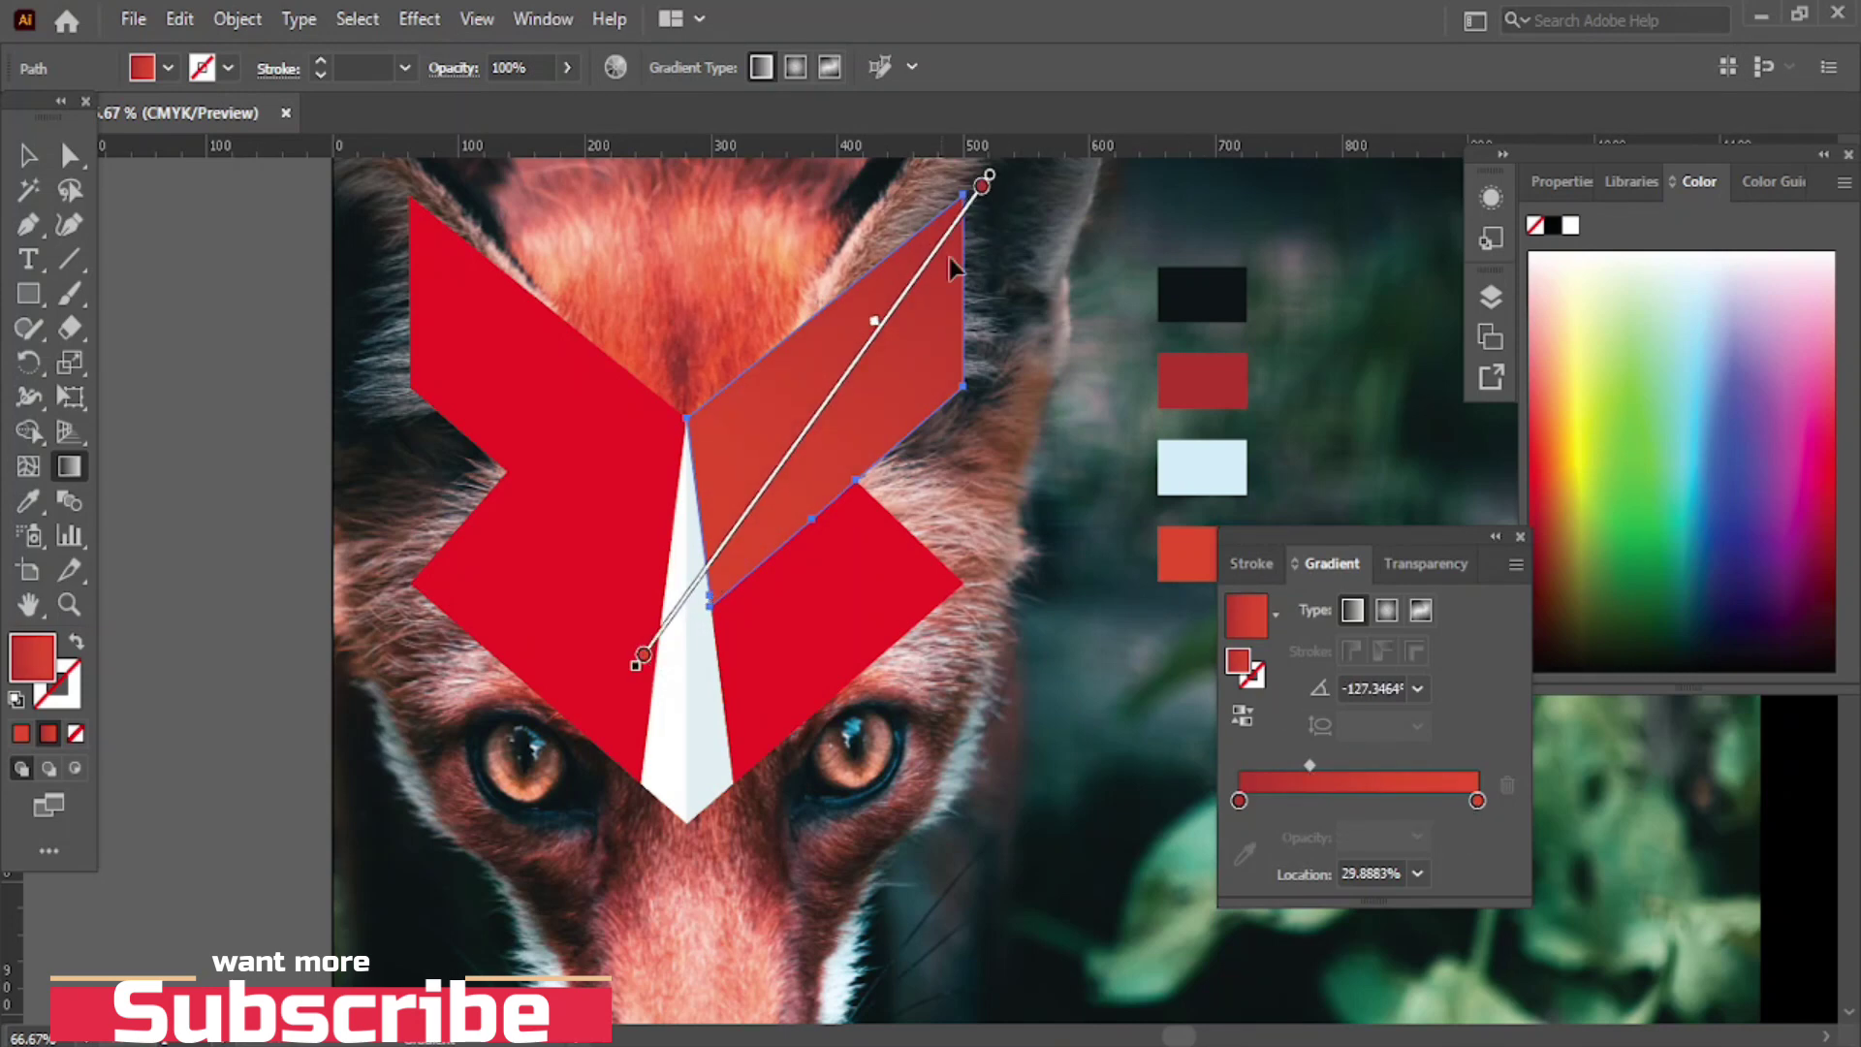
left_click_drag(982, 188, 930, 258)
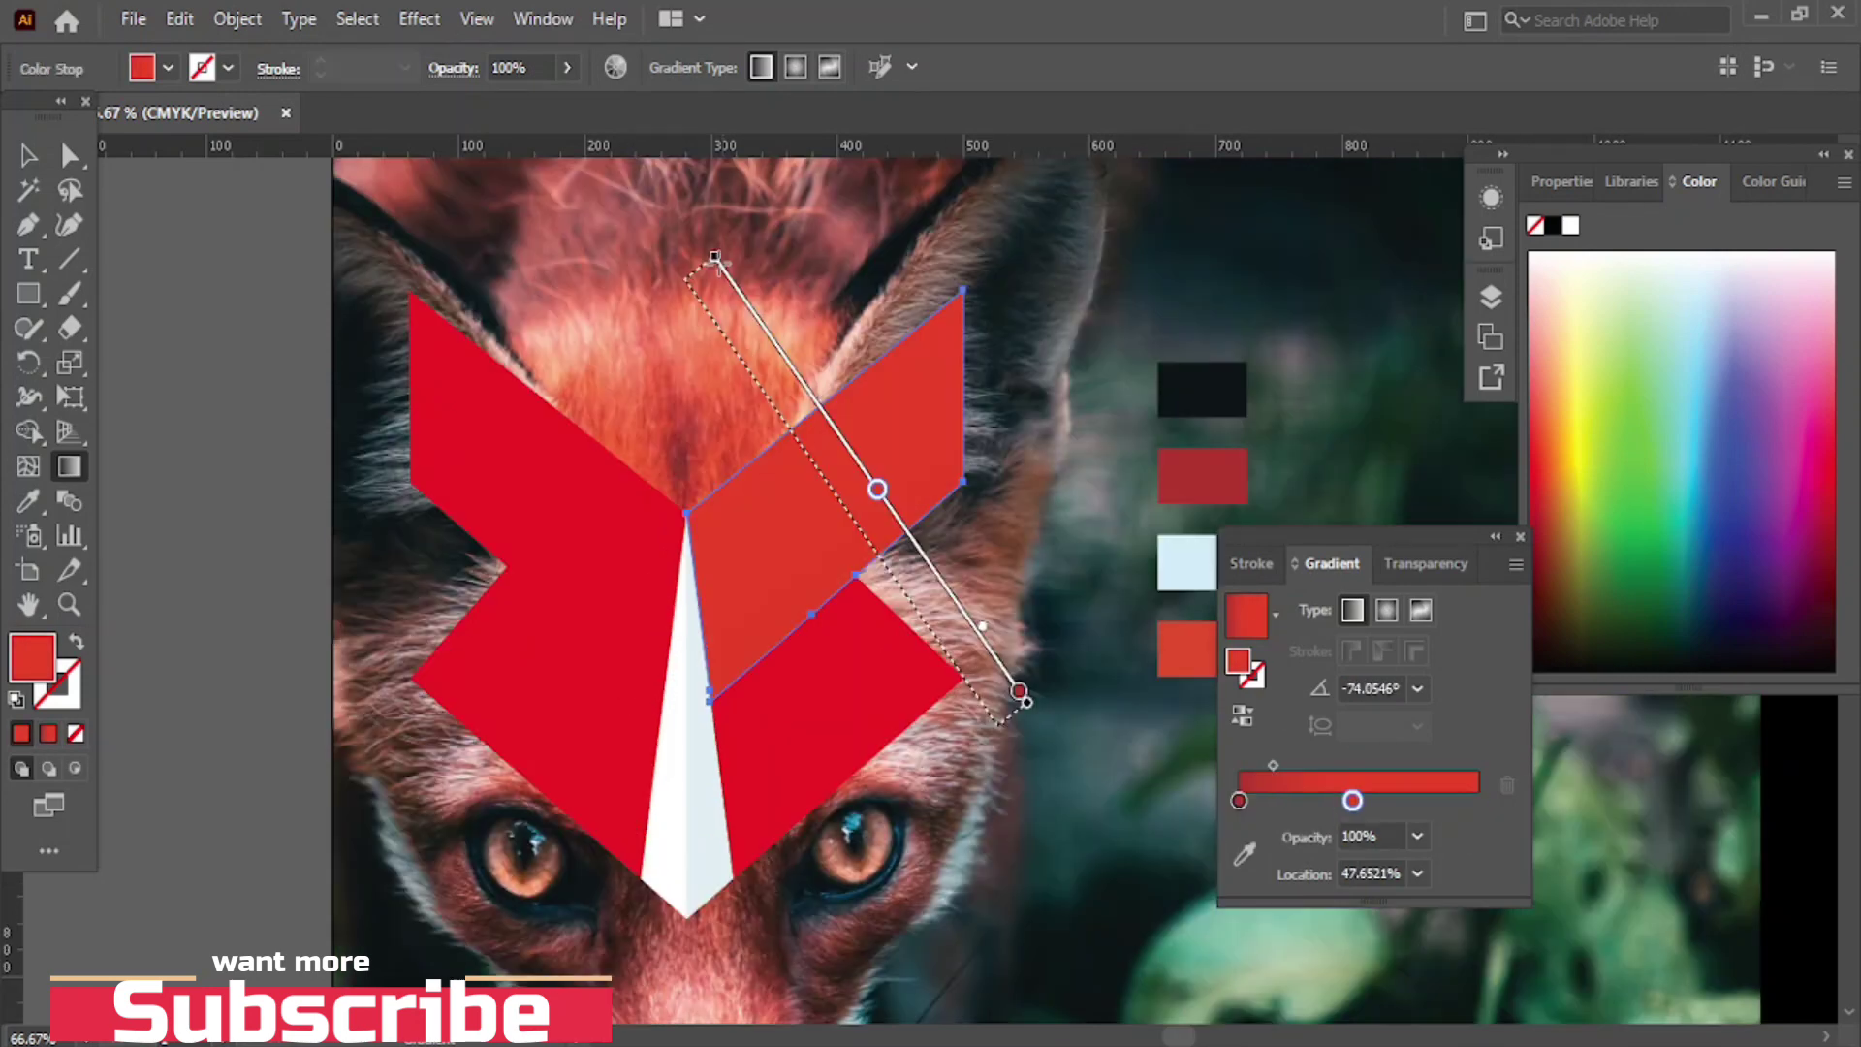
left_click_drag(989, 714, 684, 280)
left_click_drag(846, 508, 804, 449)
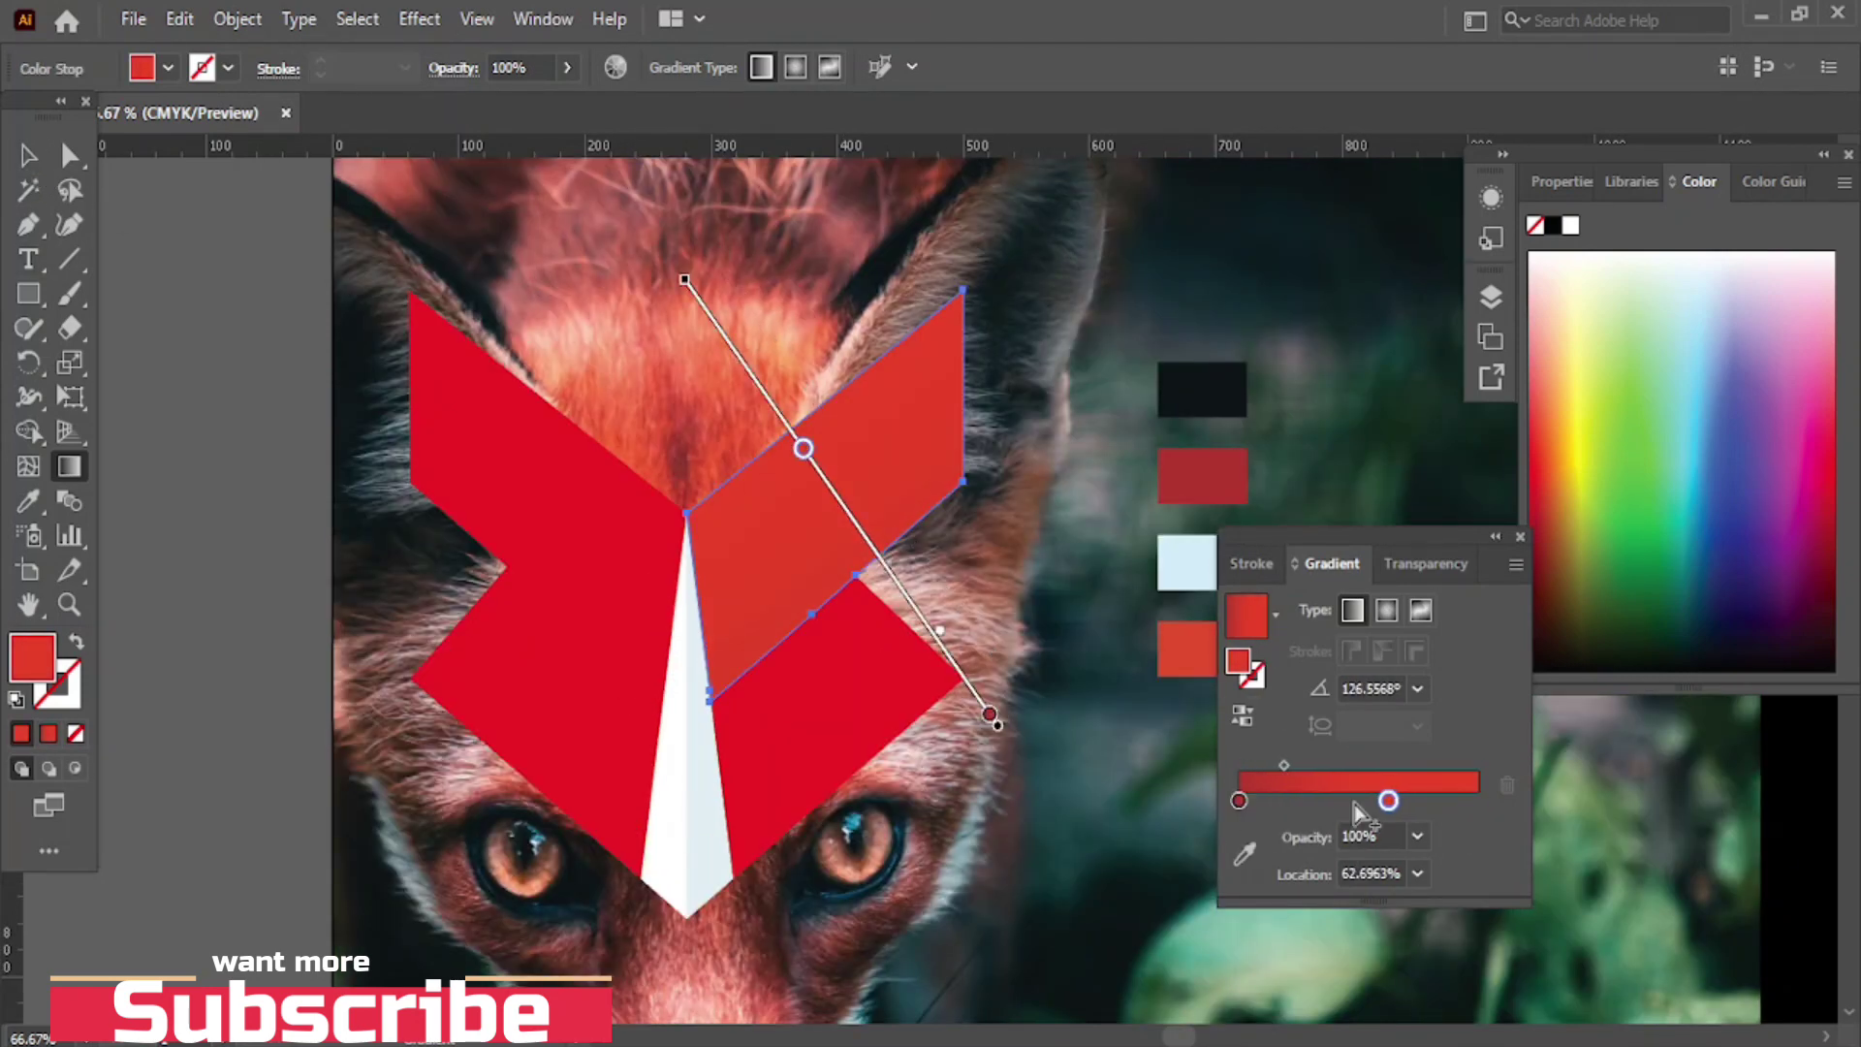
left_click_drag(1388, 803, 1264, 766)
key("ctrl+z")
- Copy the gradient onto the upper-left chevron and angle it diagonally
key("v")
left_click(500, 535)
key("i")
left_click(811, 491)
key("v")
key("g")
left_click_drag(735, 390, 364, 586)
key("v")
left_click(585, 793)
- Copy the red gradient onto the lower-left chevron and draw it across the shape
left_click(586, 793)
key("i")
left_click(882, 478)
key("g")
left_click_drag(417, 793, 899, 601)
left_click_drag(671, 684, 552, 730)
- Give the lower-right chevron the gradient running from upper right to lower left
left_click(28, 155)
left_click(863, 720)
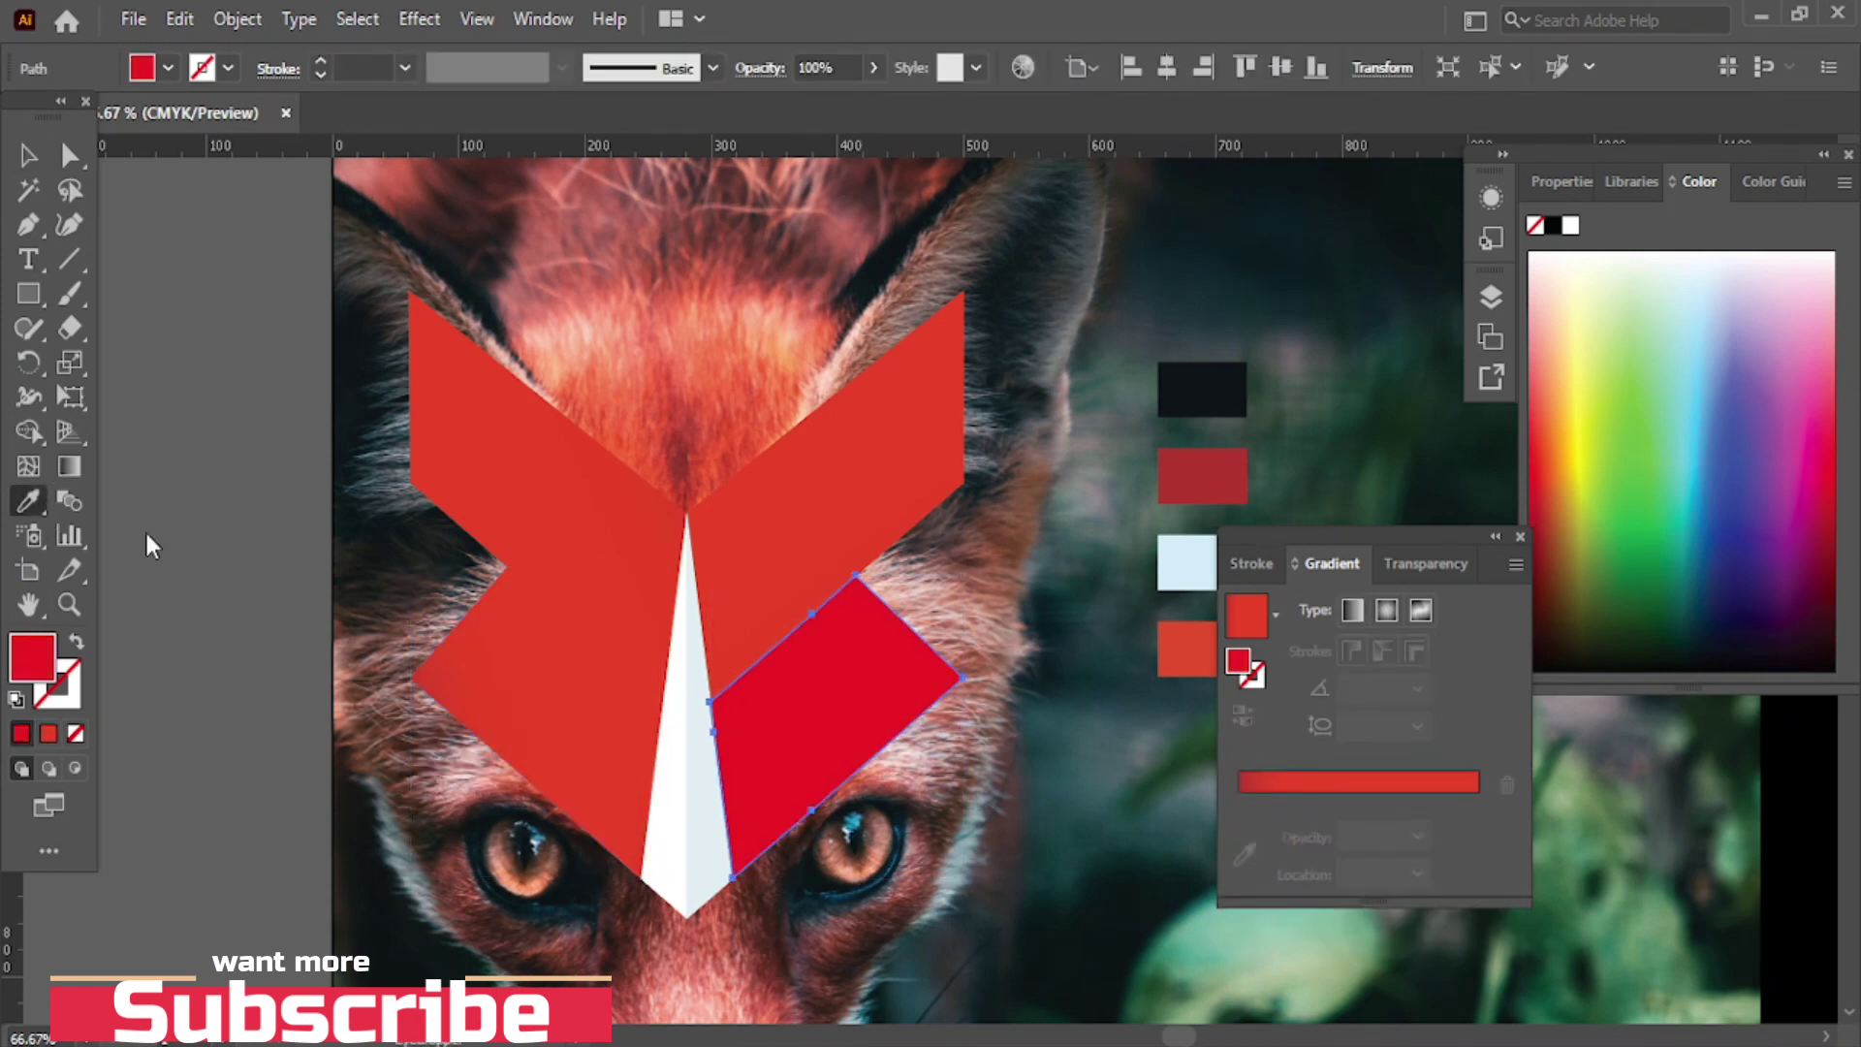
left_click(31, 502)
left_click(572, 693)
left_click(69, 470)
left_click_drag(991, 609, 371, 903)
left_click(28, 155)
left_click(1115, 465)
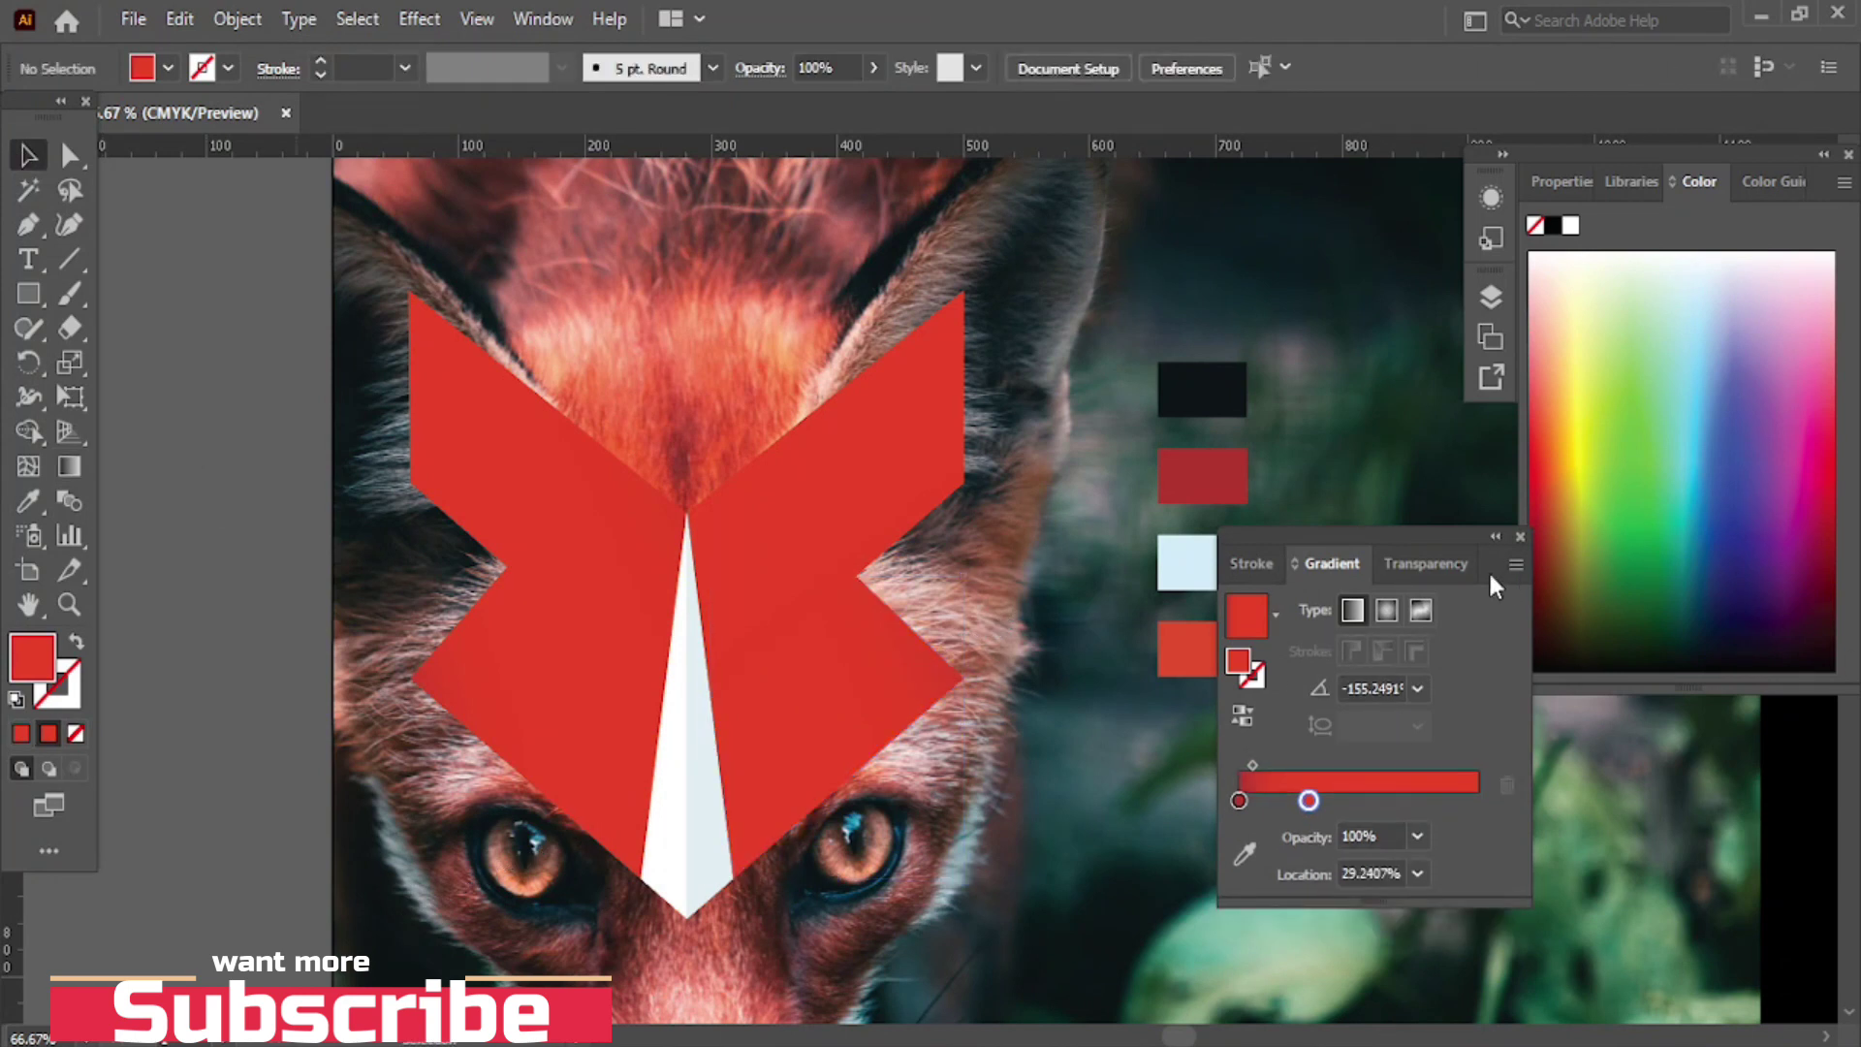
- Try alternative reds for the gradient start in the colour picker without applying them
left_click(1239, 800)
double_click(32, 658)
left_click(1185, 315)
left_click(1184, 398)
left_click(1483, 316)
- On the lower-right chevron, set end stop ~95%, start colour ad321e, midpoint ~59%
left_click(861, 702)
left_click_drag(1308, 836, 1469, 835)
left_click(1239, 836)
double_click(1238, 834)
double_click(32, 657)
left_click(1158, 379)
left_click(1480, 284)
left_click_drag(1284, 800, 1377, 799)
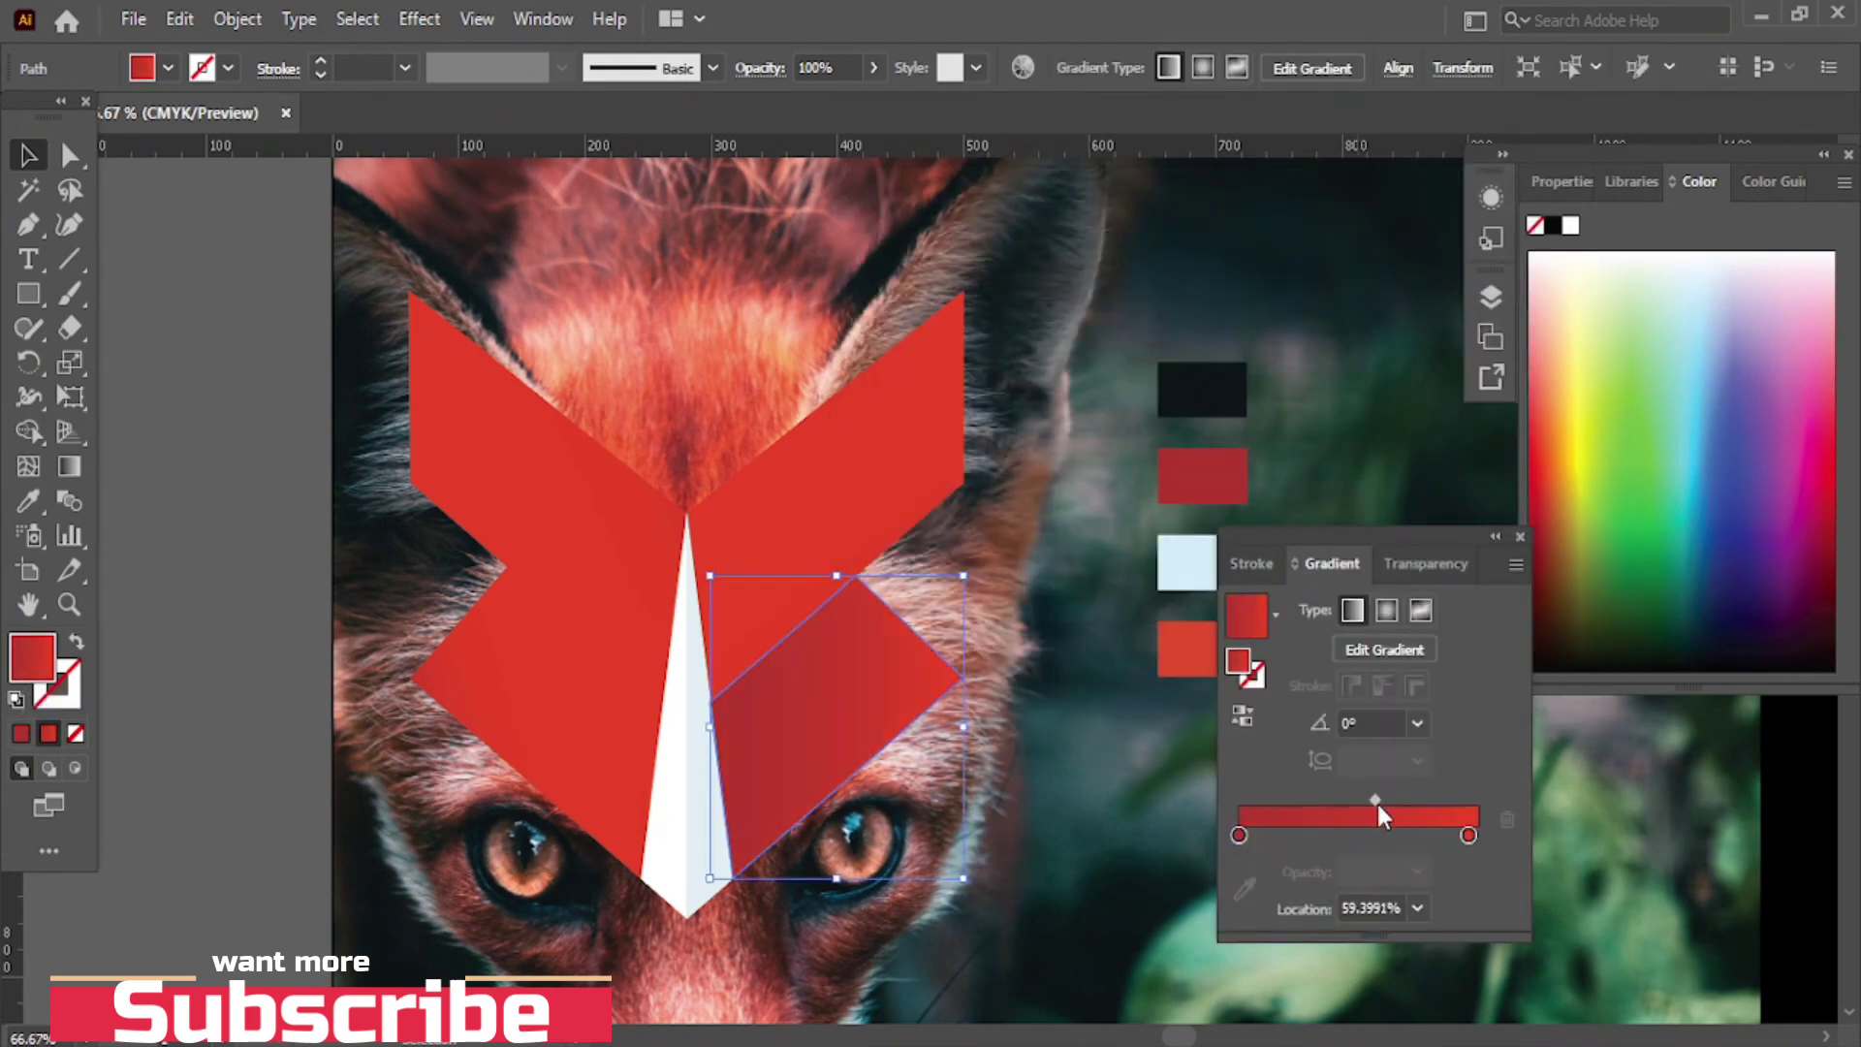
- Recopy the gradient to the lower-left chevron, running lower right to upper left, stop ~55%
left_click(591, 785)
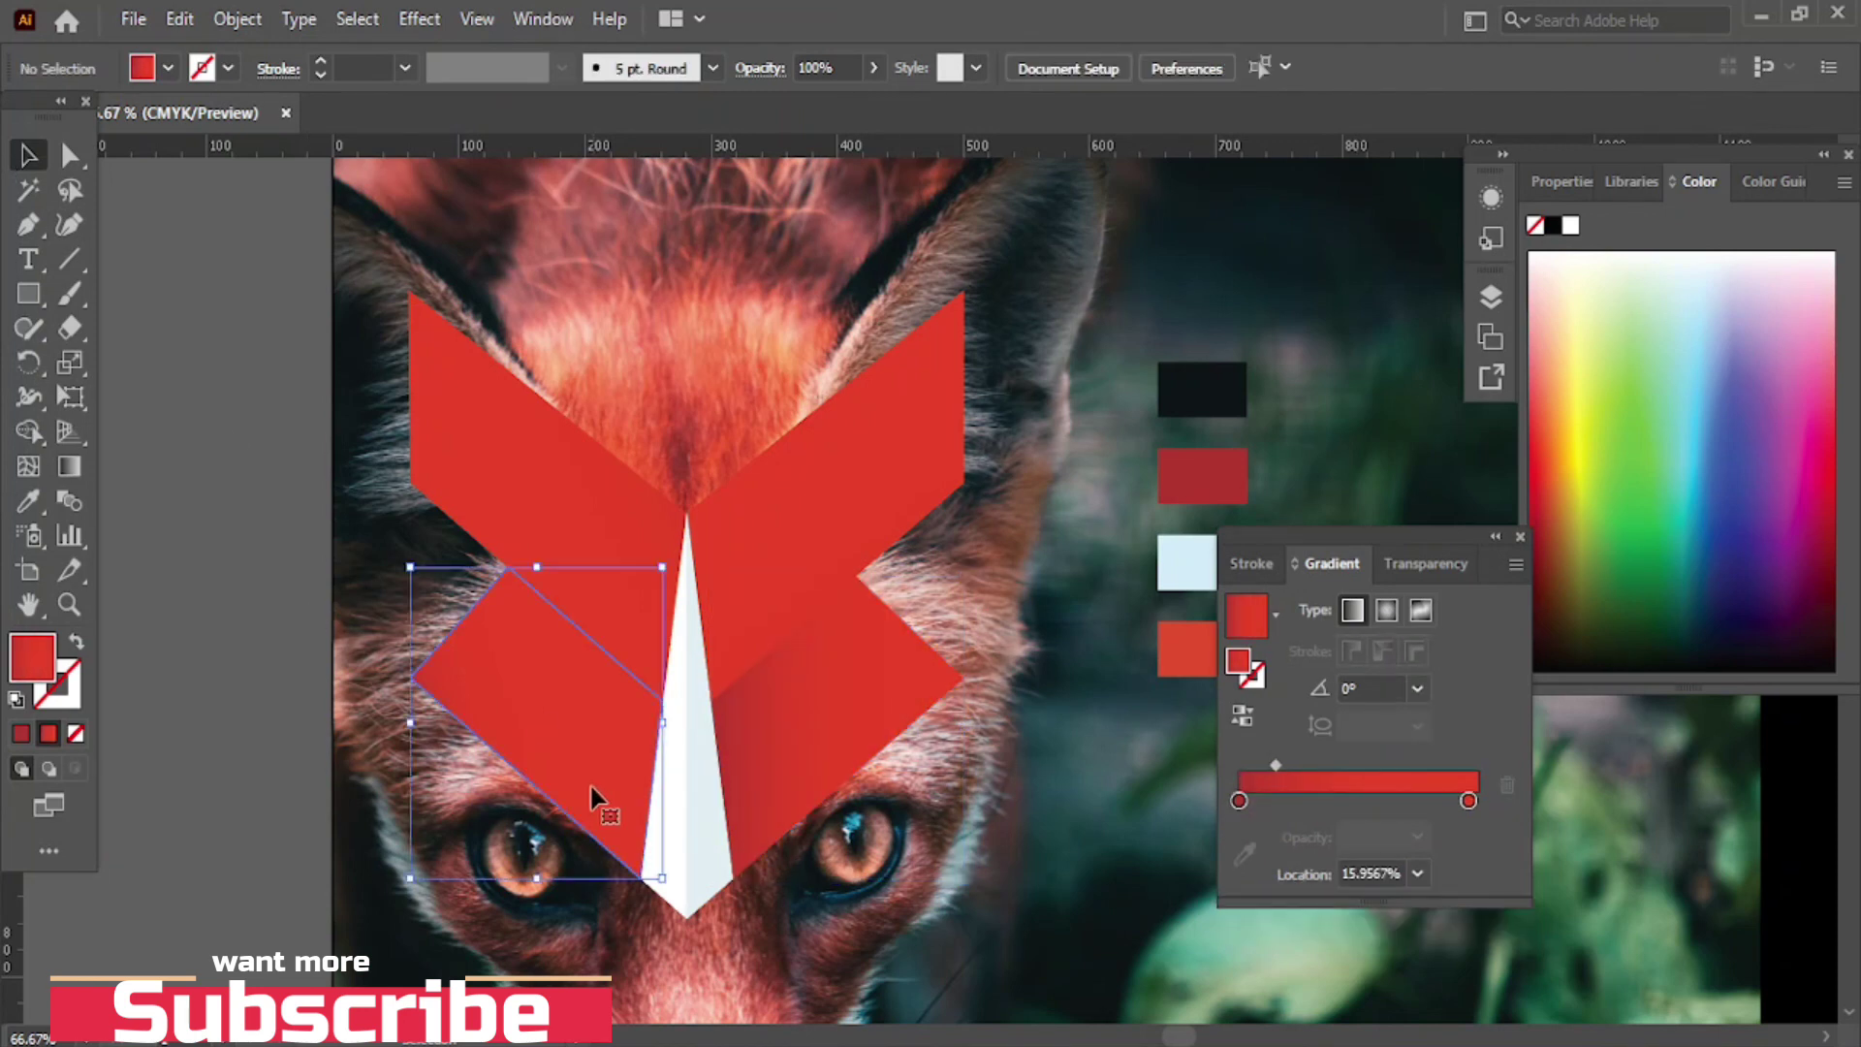
left_click(28, 502)
left_click(771, 746)
left_click(70, 467)
mouse_move(876, 612)
left_mouse_down()
mouse_move(788, 663)
mouse_move(786, 689)
mouse_move(677, 690)
left_mouse_up()
left_click_drag(786, 813, 456, 673)
left_click_drag(604, 738, 466, 677)
left_click_drag(774, 807, 626, 746)
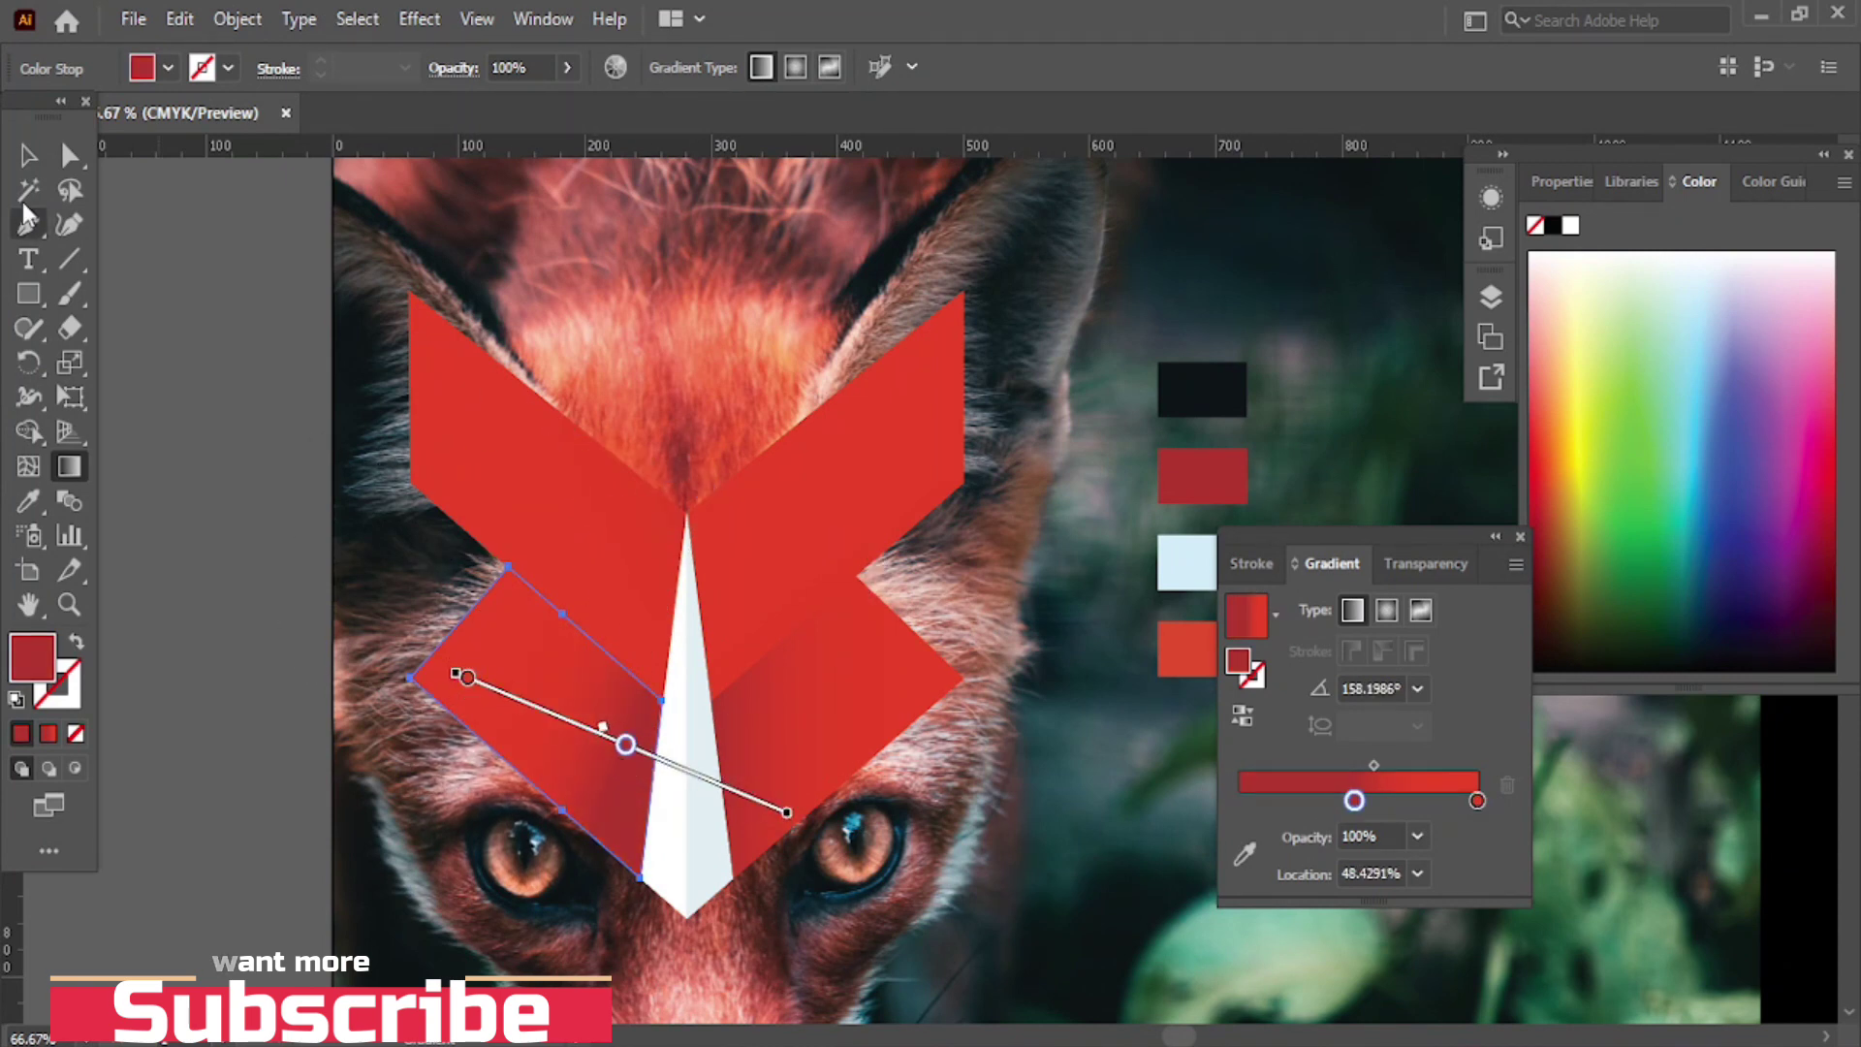
- Adjust the upper-right chevron's gradient, placing the dark stop at about 38%
left_click(28, 155)
left_click(876, 533)
key("g")
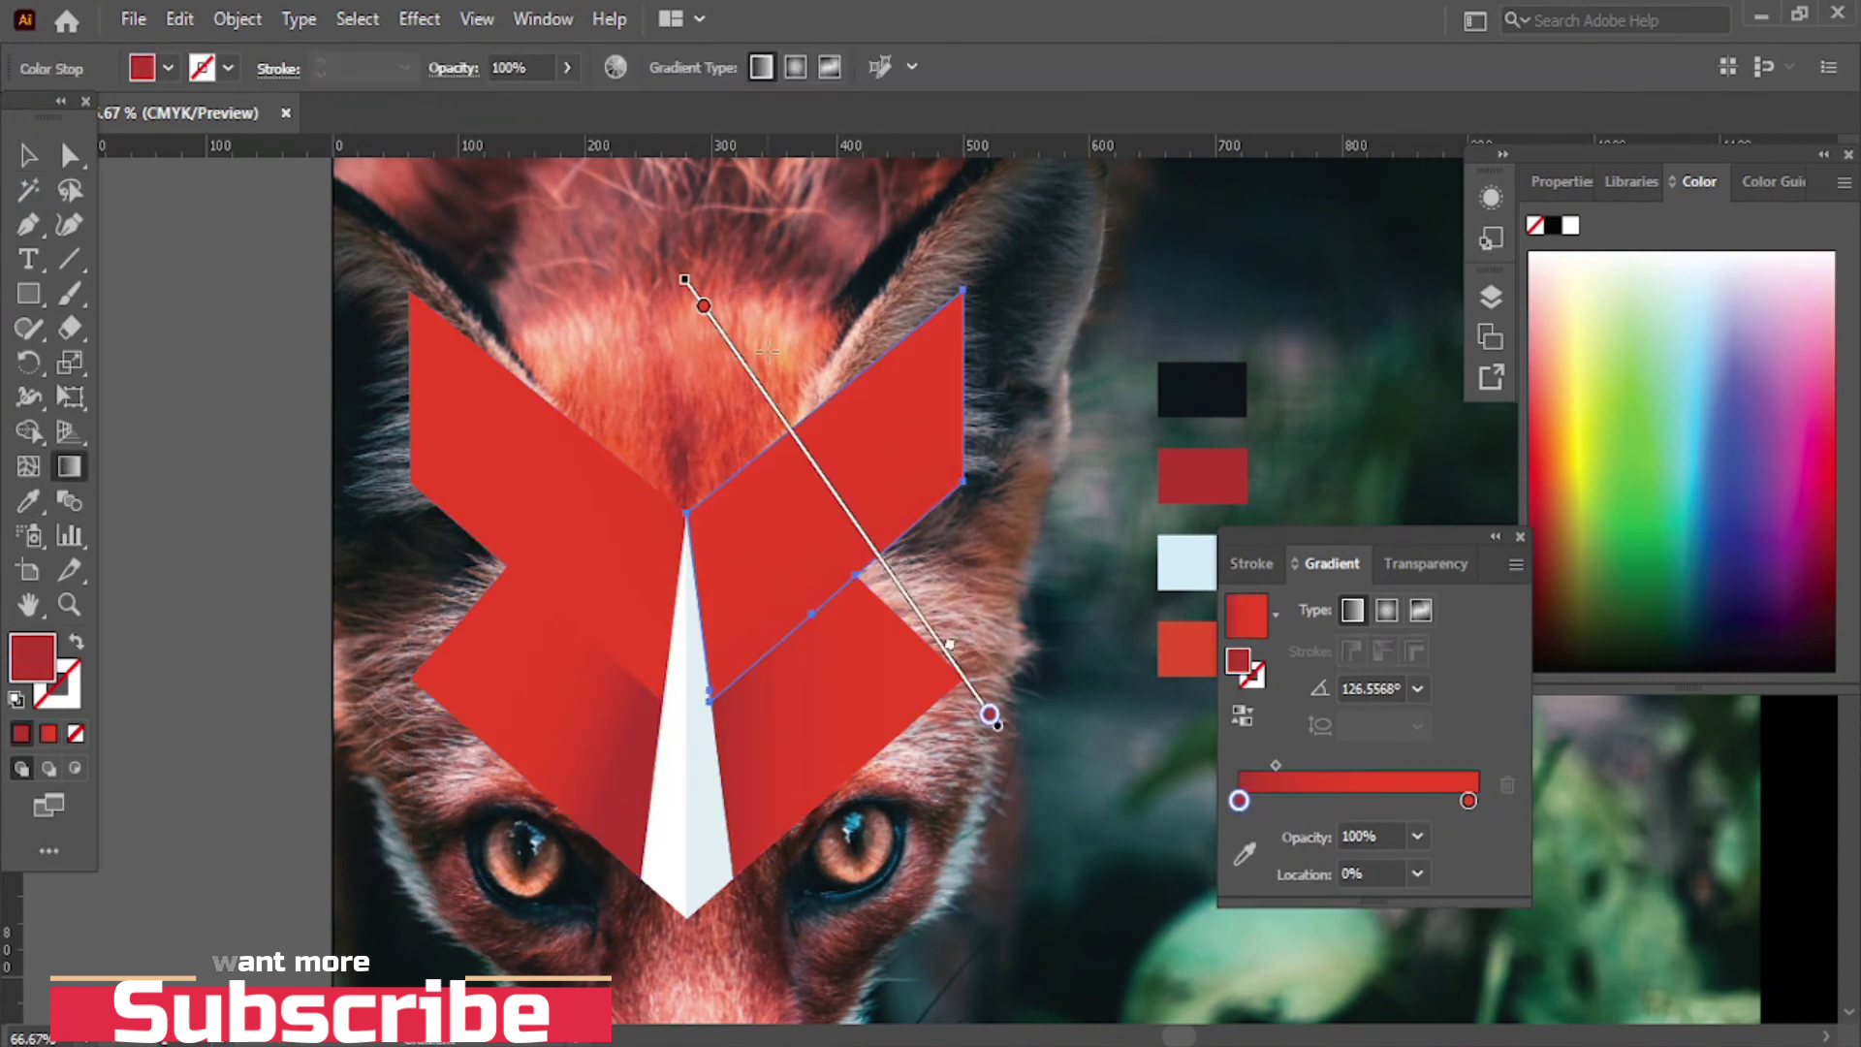
left_click_drag(990, 714, 907, 597)
left_click_drag(851, 515, 691, 289)
left_click(908, 598)
left_click_drag(906, 601, 877, 555)
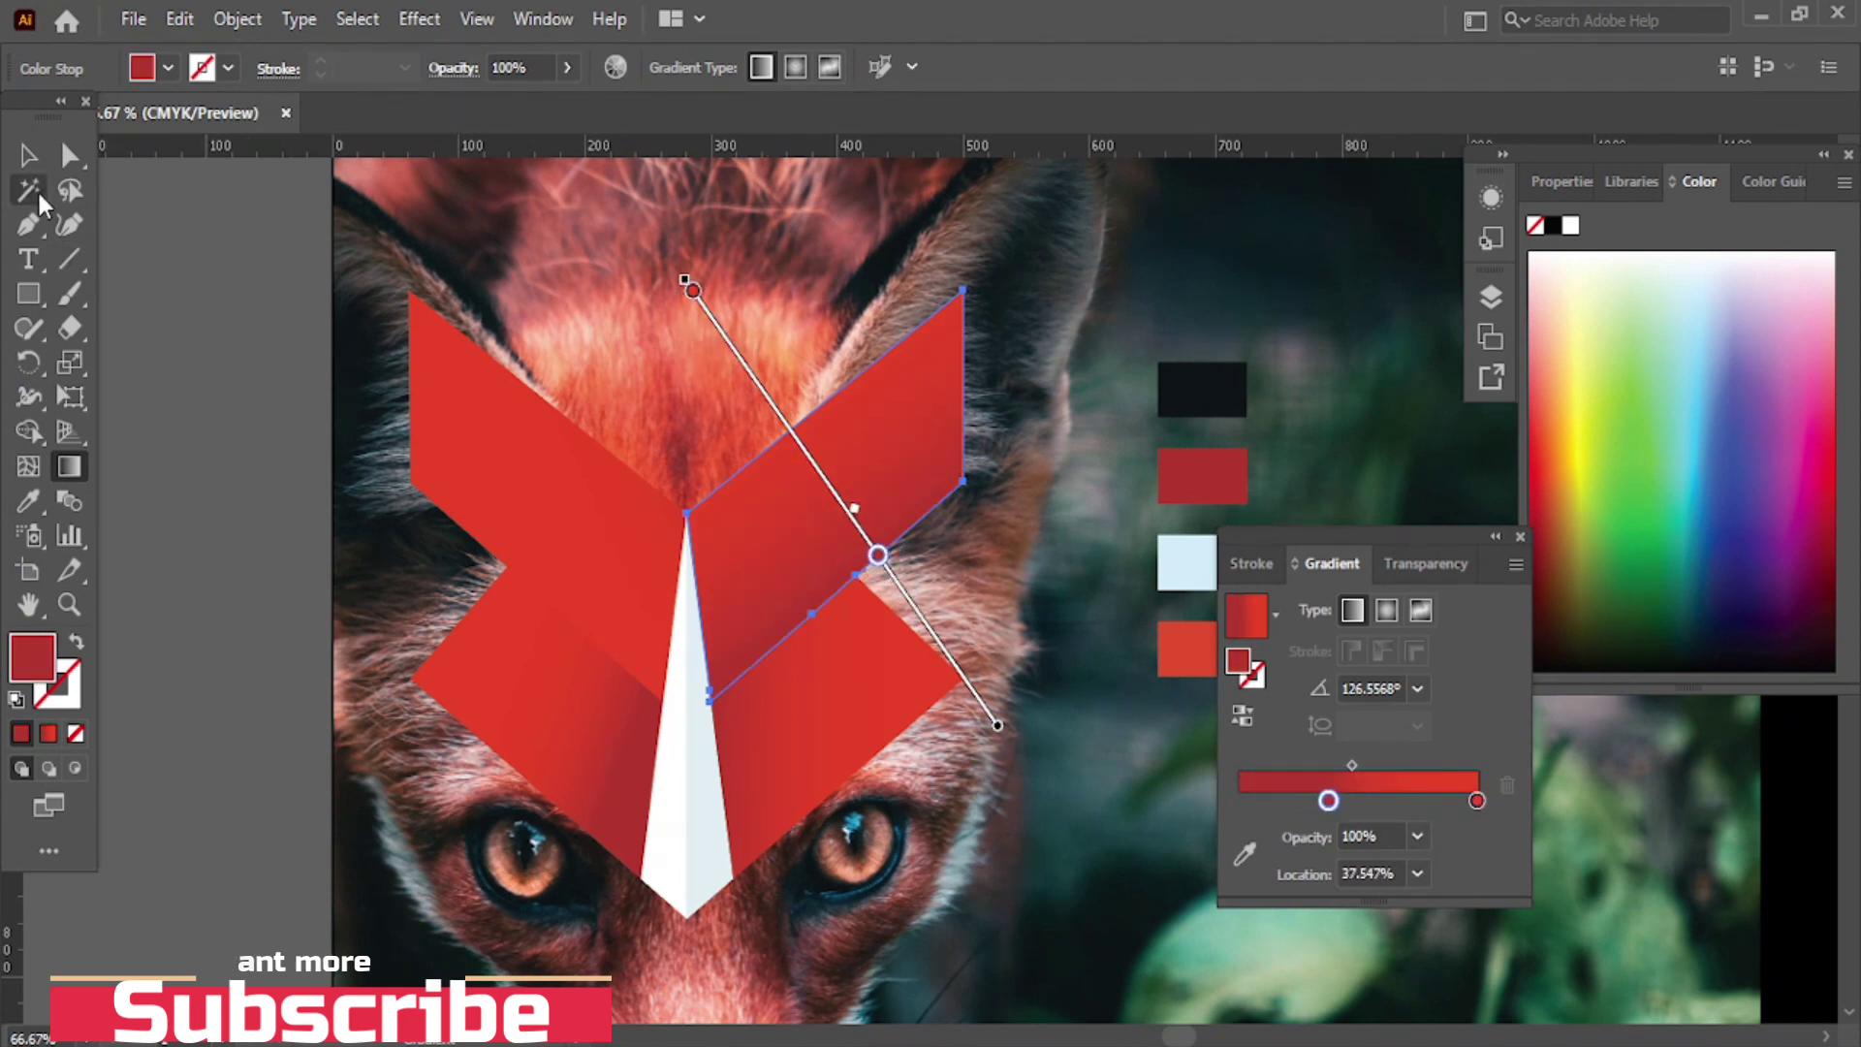
- Redraw the upper-left chevron's gradient at about 59° and adjust its stops
left_click(503, 520)
left_click_drag(737, 388, 375, 582)
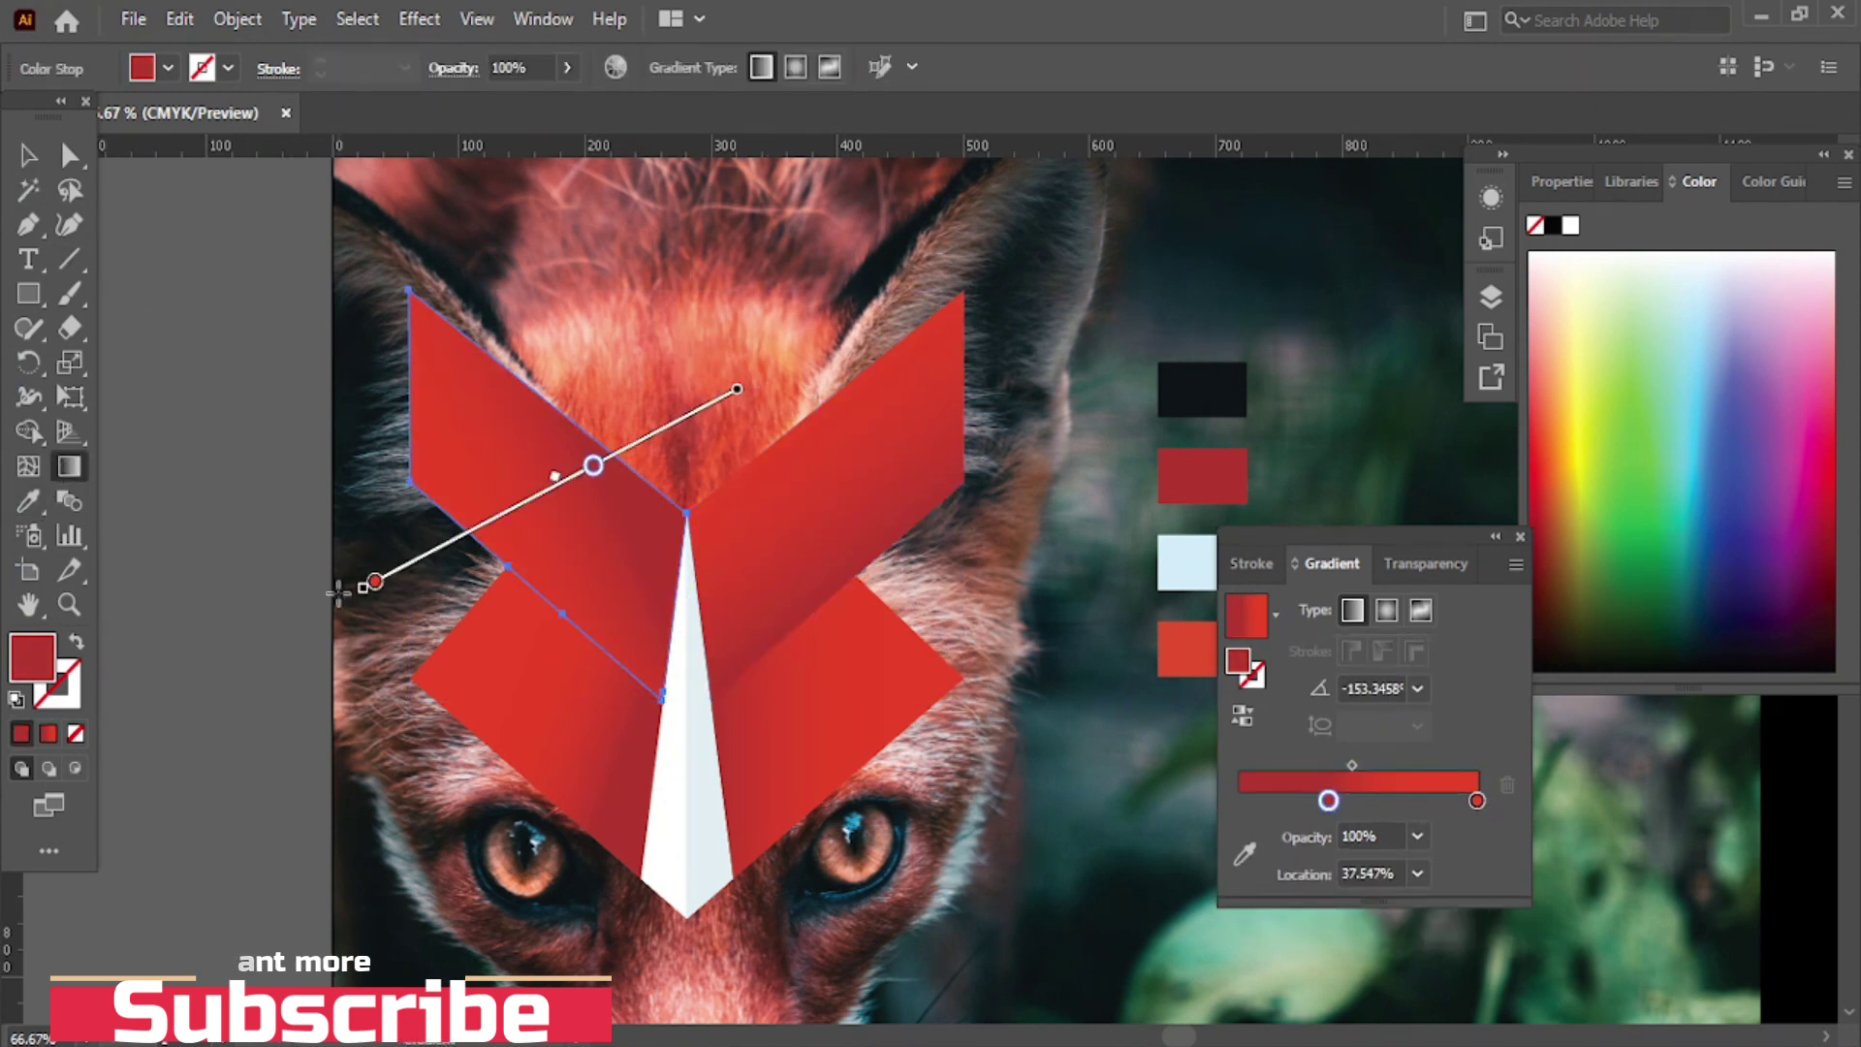
mouse_move(594, 466)
left_mouse_down()
mouse_move(685, 416)
mouse_move(615, 454)
left_mouse_up()
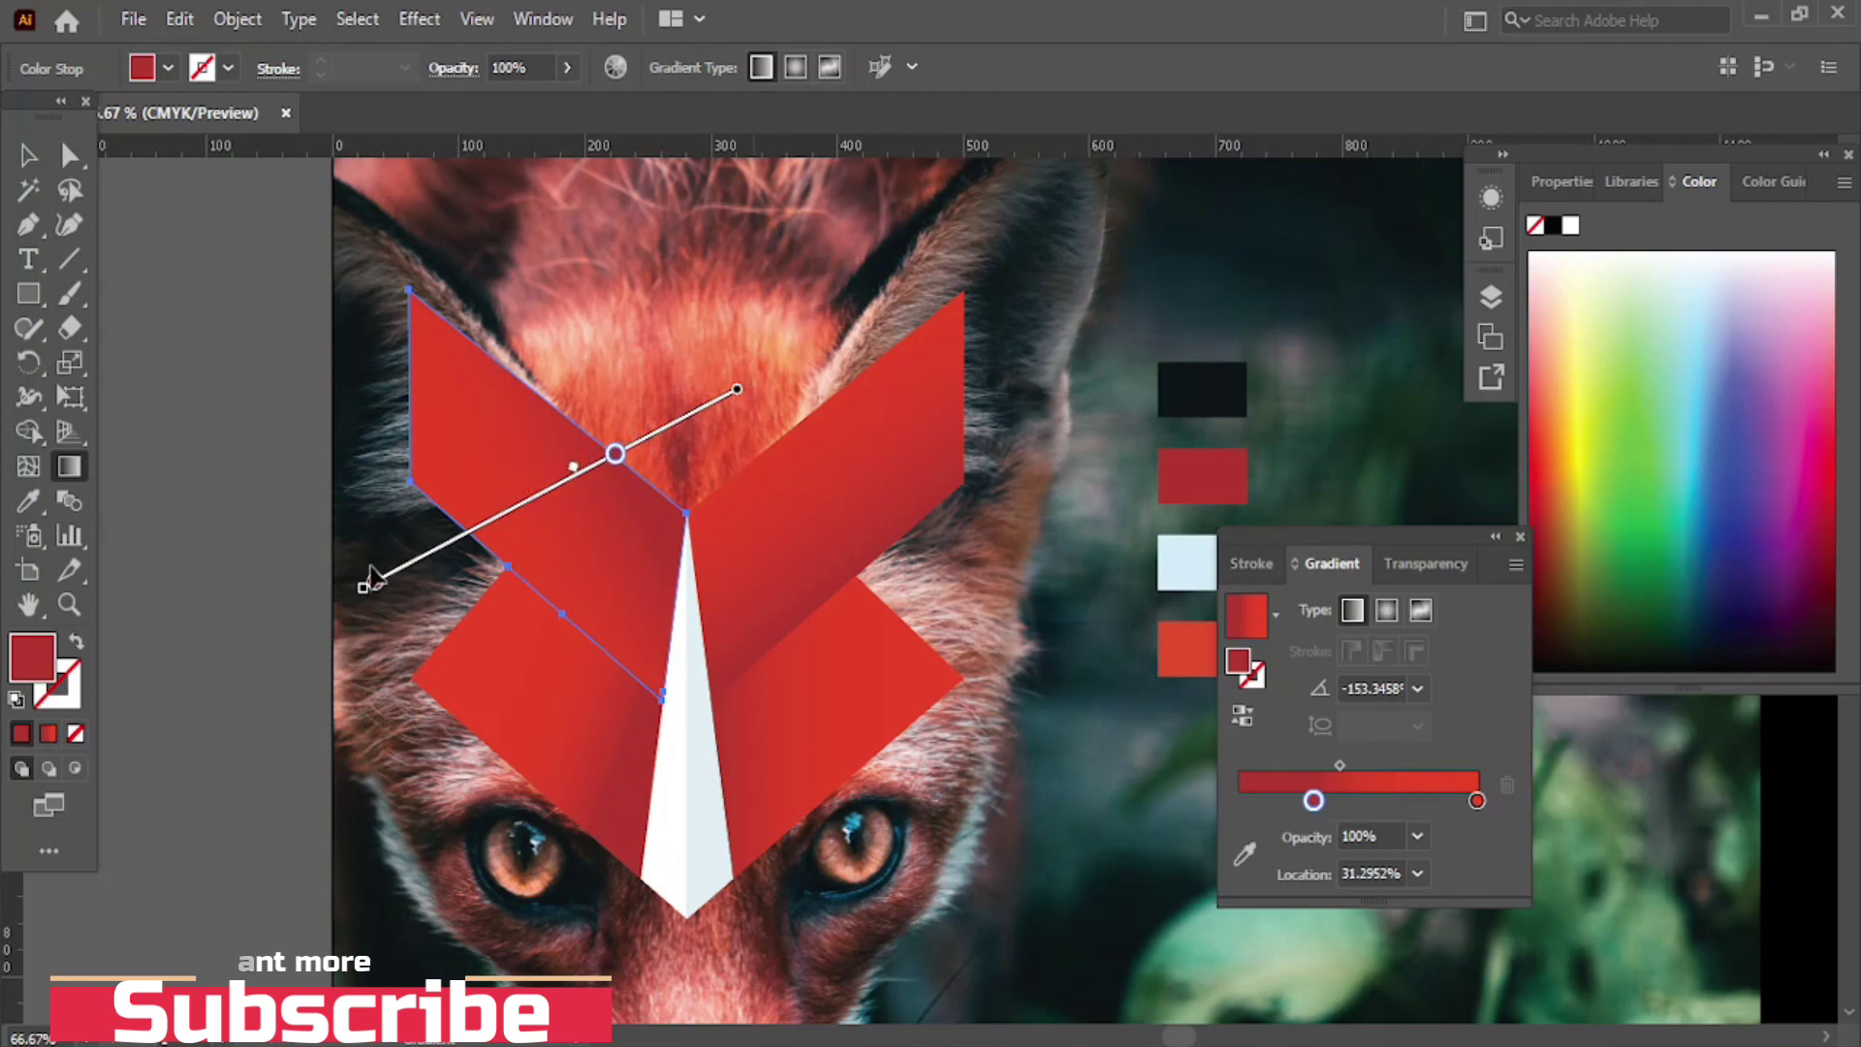
left_click_drag(703, 385, 1047, 161)
left_click_drag(820, 318, 715, 378)
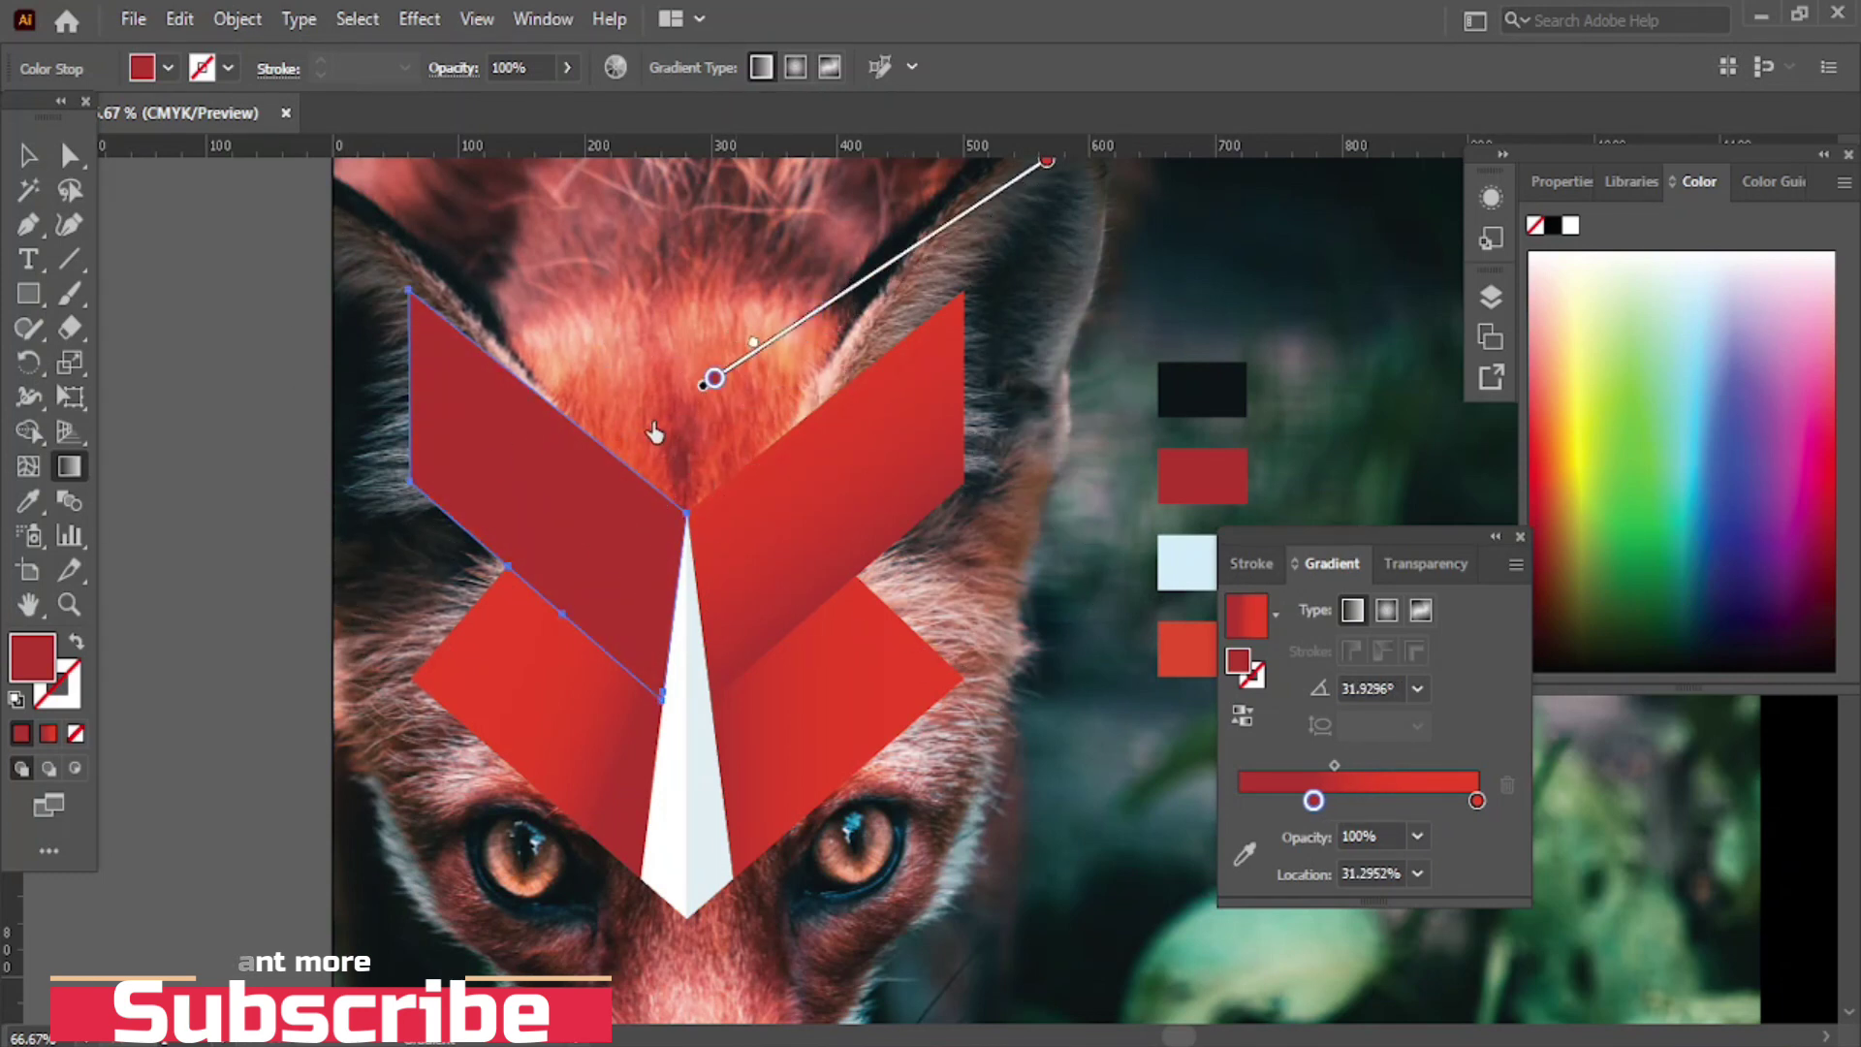
mouse_move(971, 210)
left_mouse_down()
mouse_move(717, 357)
mouse_move(732, 359)
left_mouse_up()
mouse_move(836, 307)
left_mouse_down()
mouse_move(802, 263)
mouse_move(675, 288)
left_mouse_up()
mouse_move(702, 202)
left_mouse_down()
mouse_move(611, 359)
mouse_move(640, 309)
left_mouse_up()
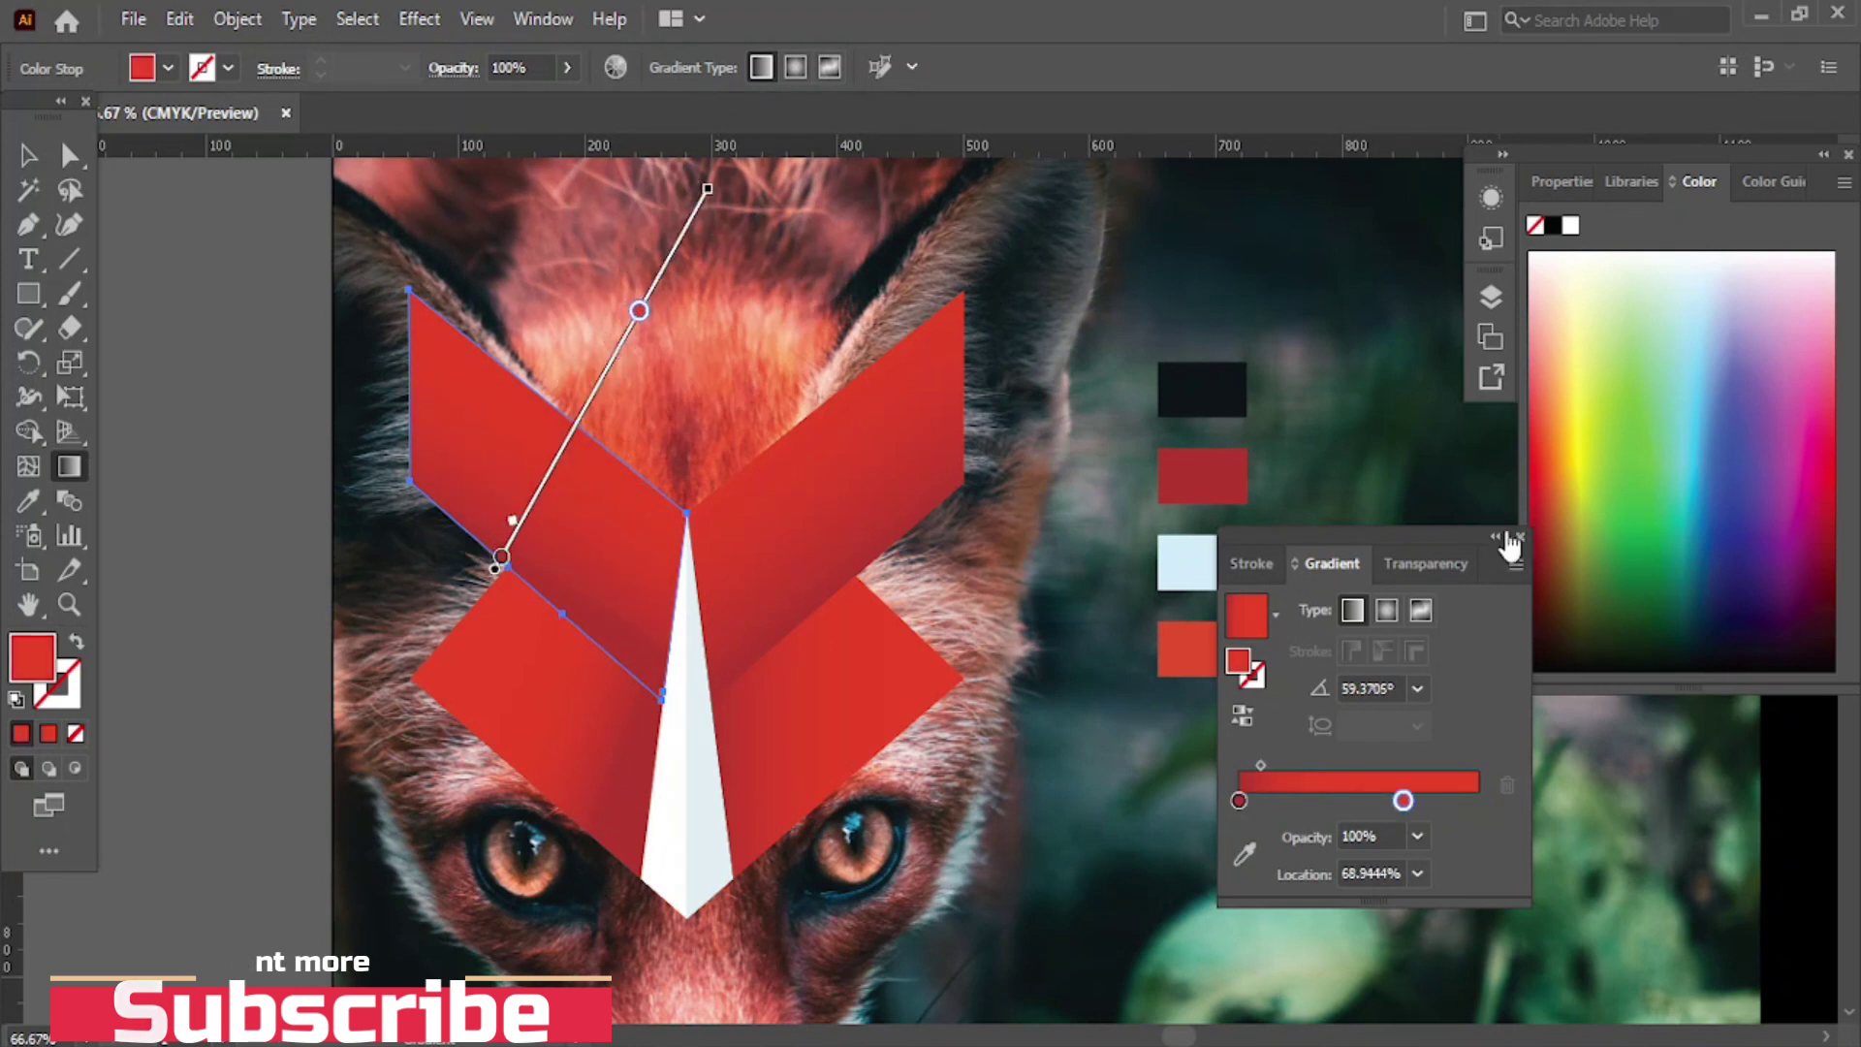
left_click(1520, 537)
left_click(29, 156)
left_click(213, 281)
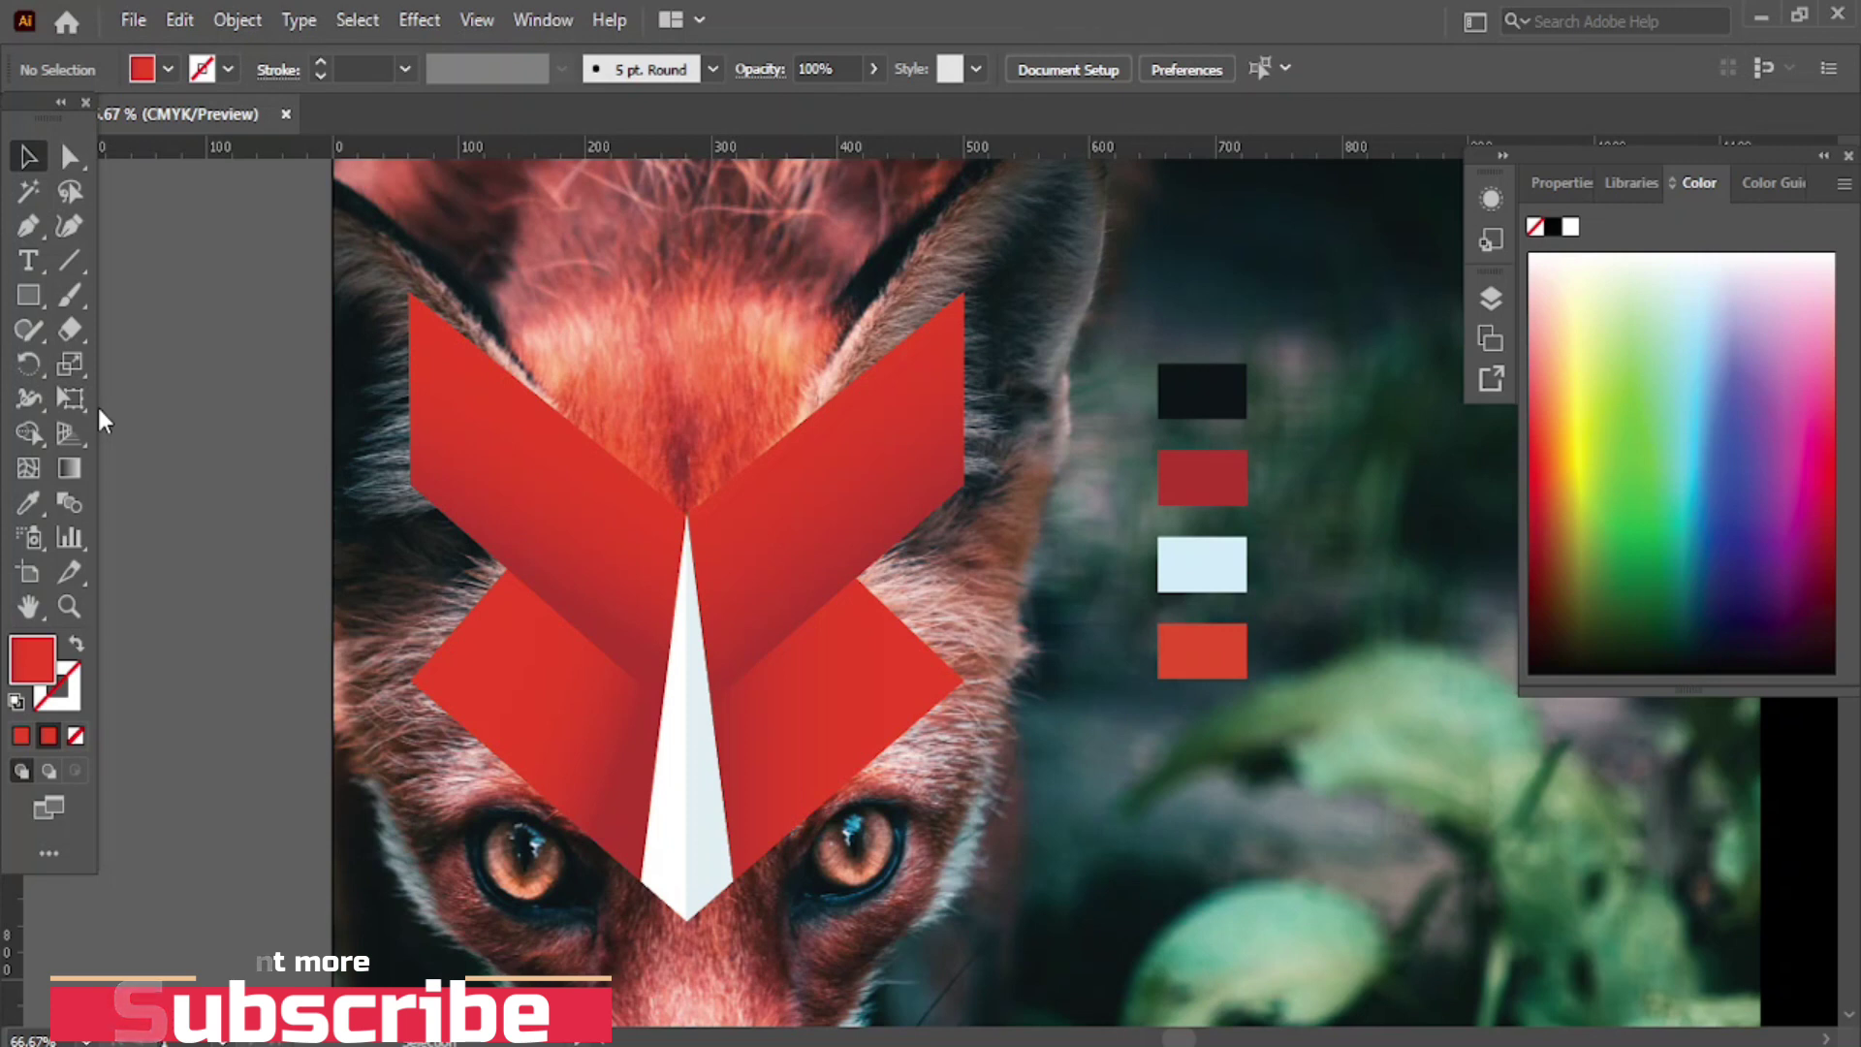
- Draw a three-sided triangle with the Polygon tool and shift it slightly right and down
left_click(20, 298)
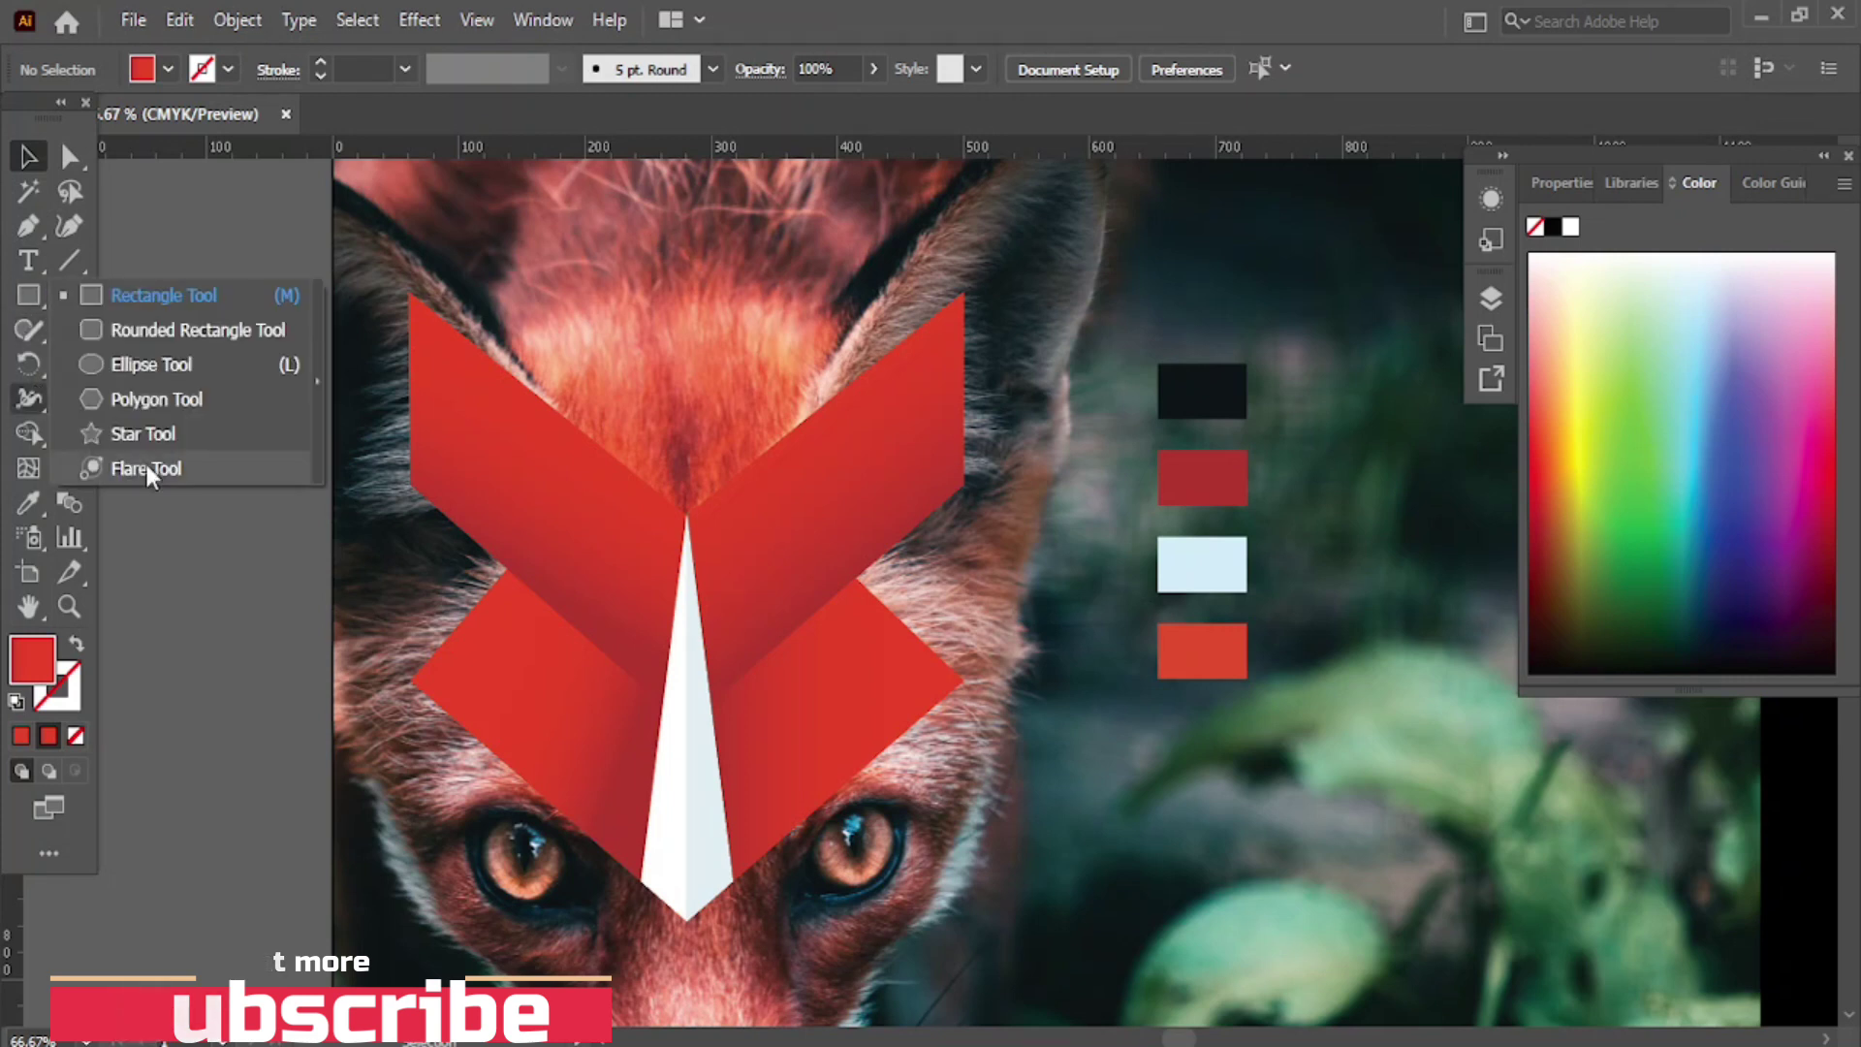
left_click(194, 396)
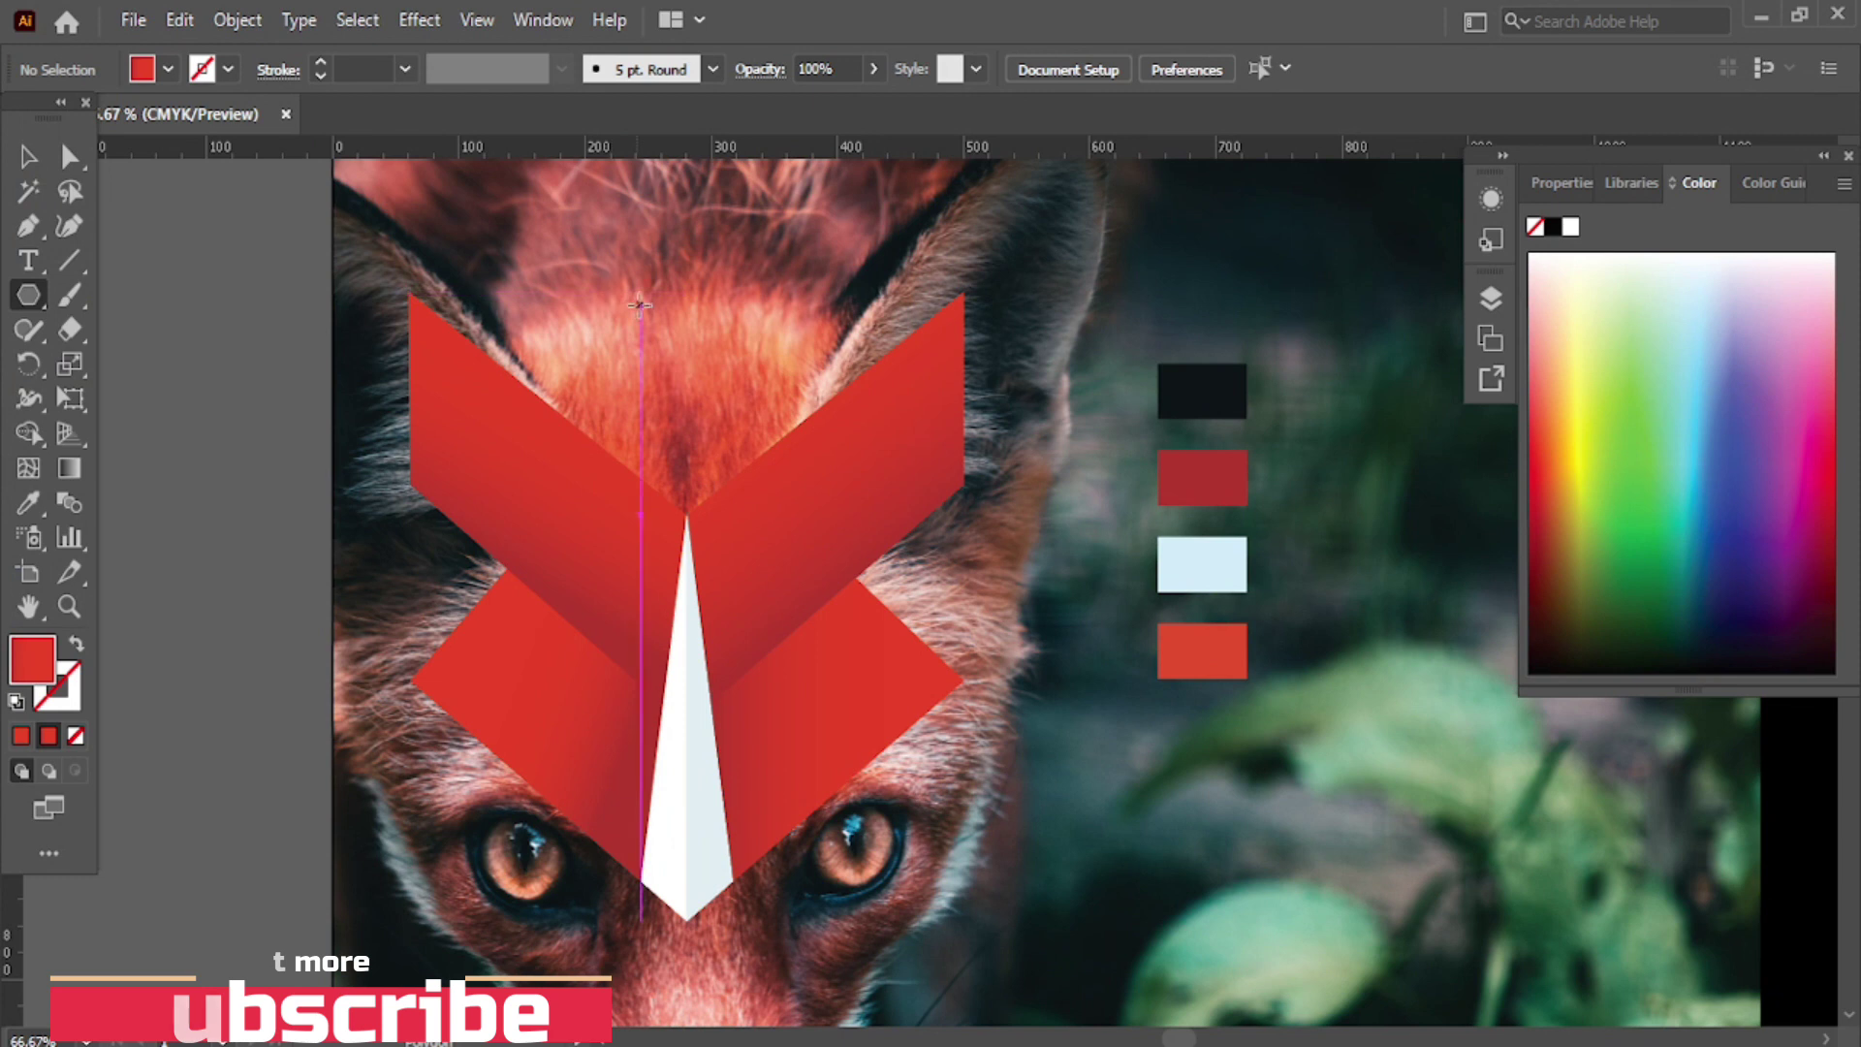
left_click(640, 308)
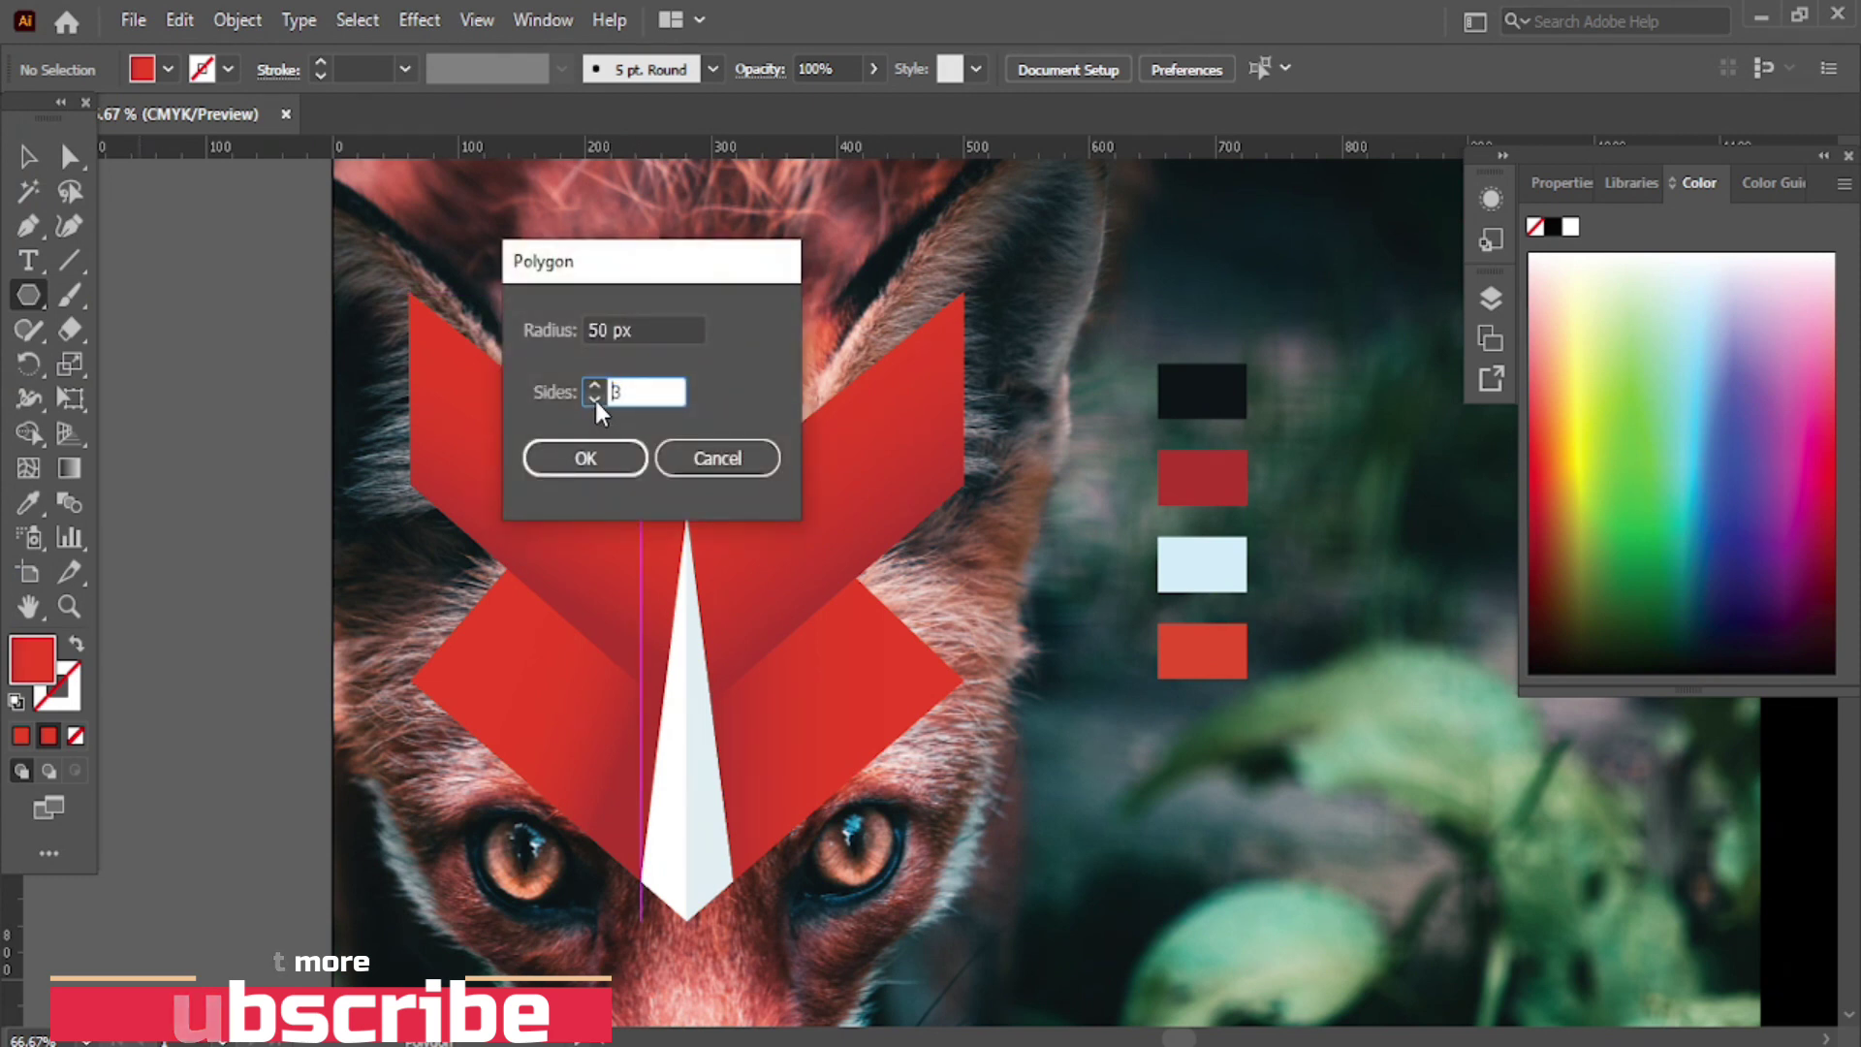
left_click(581, 459)
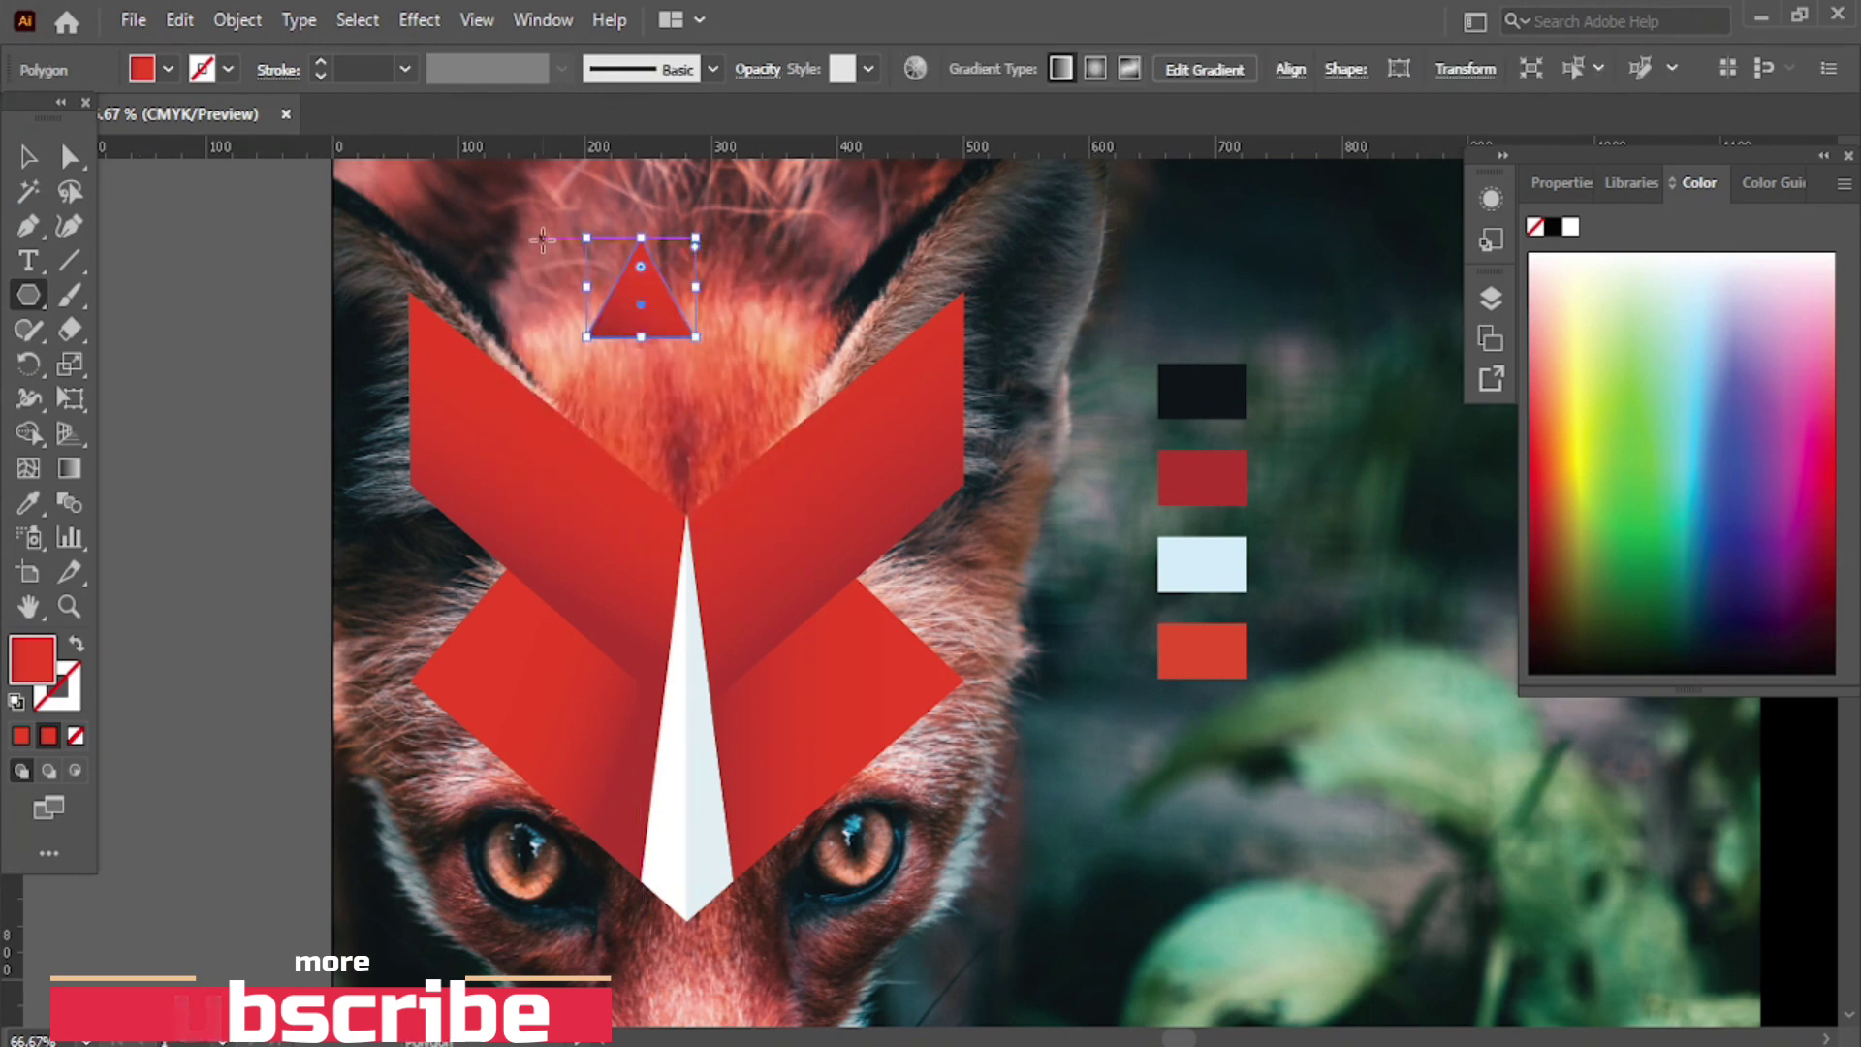
left_click(28, 155)
left_click_drag(647, 322, 716, 340)
- Fill the triangle with the black swatch and round its corners to about 9.88 px
left_click(35, 499)
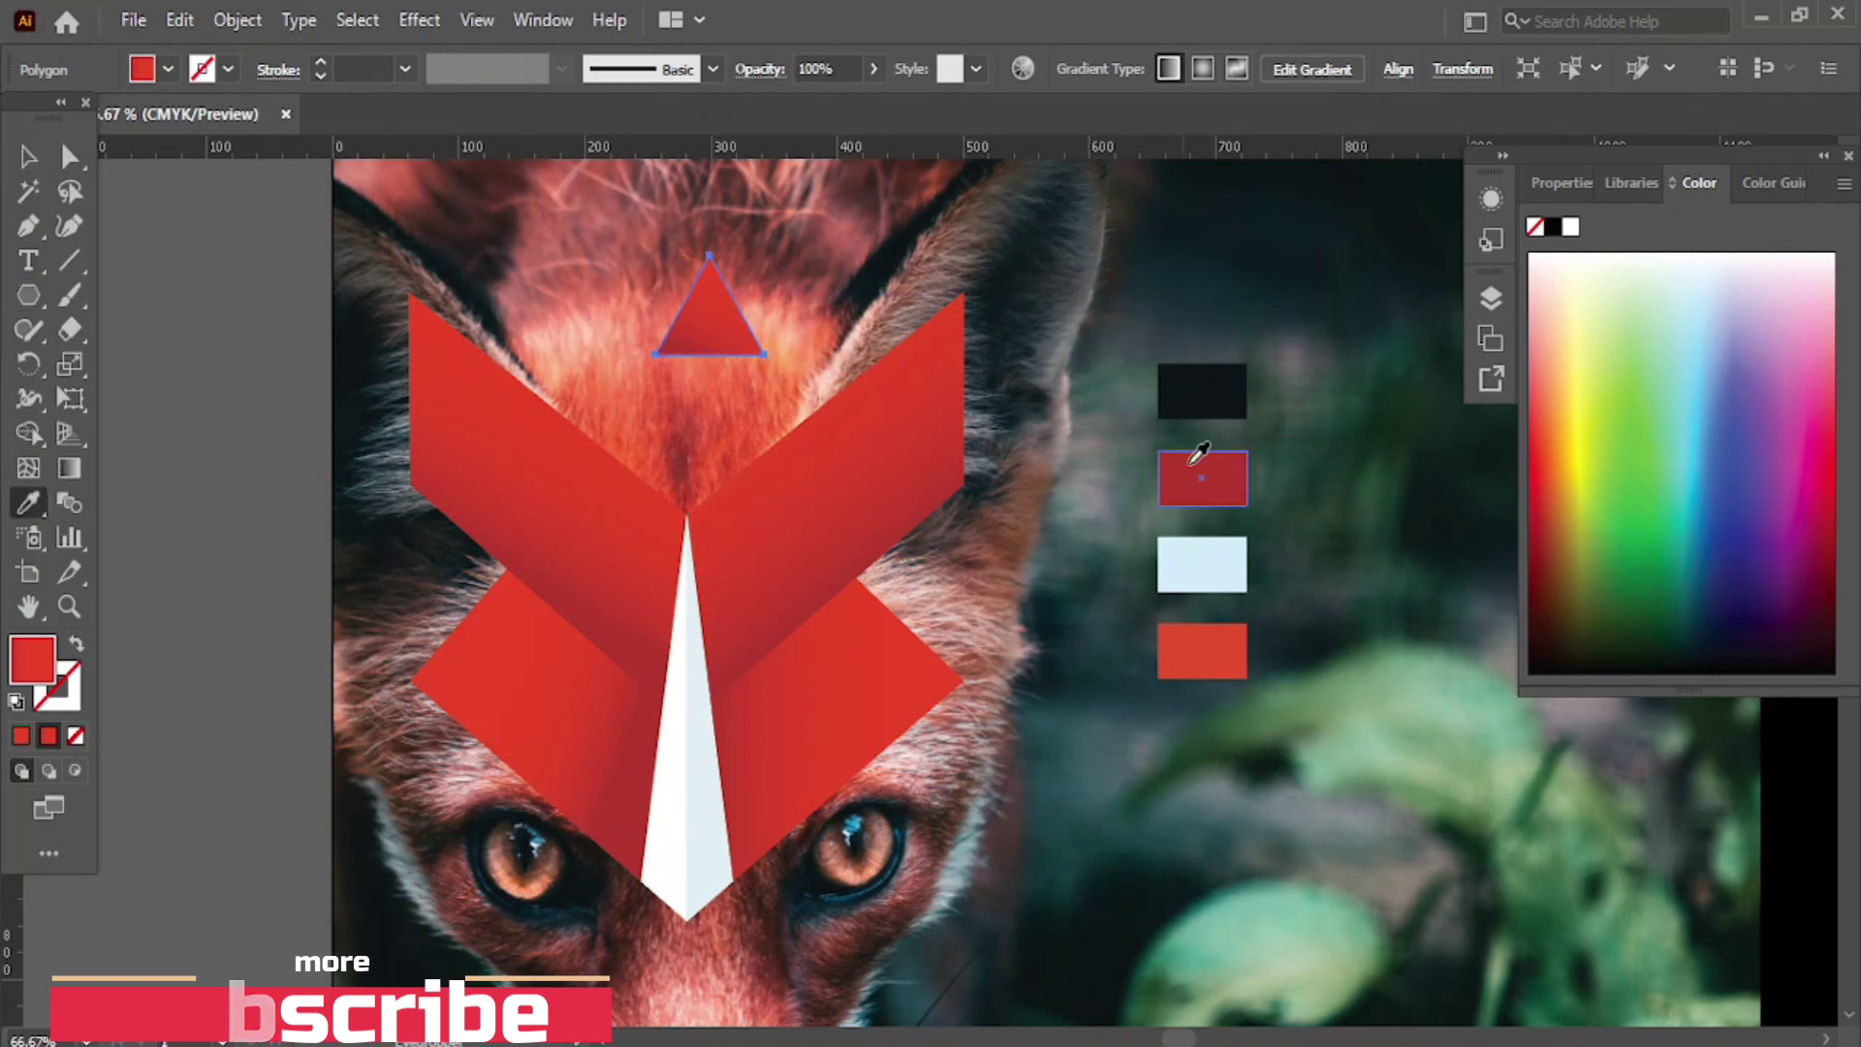
left_click(1204, 386)
left_click(69, 156)
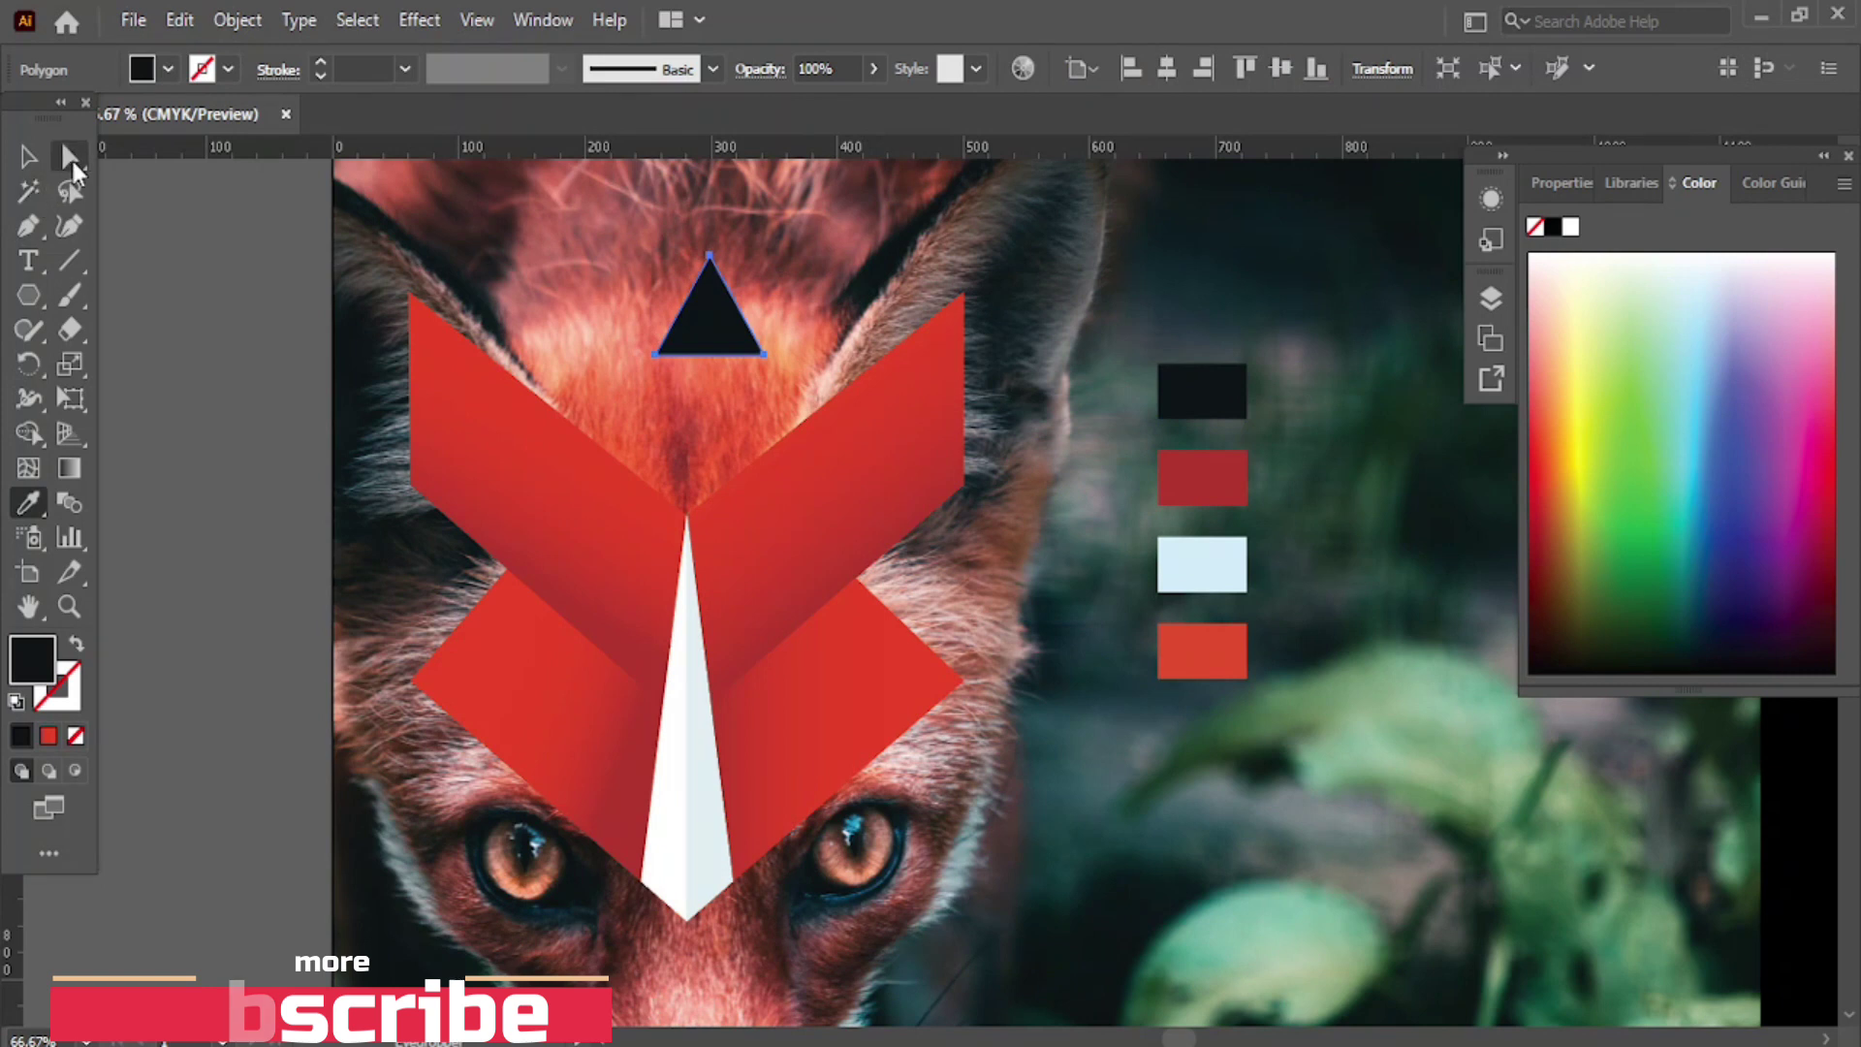
left_click_drag(711, 285, 712, 289)
key("v")
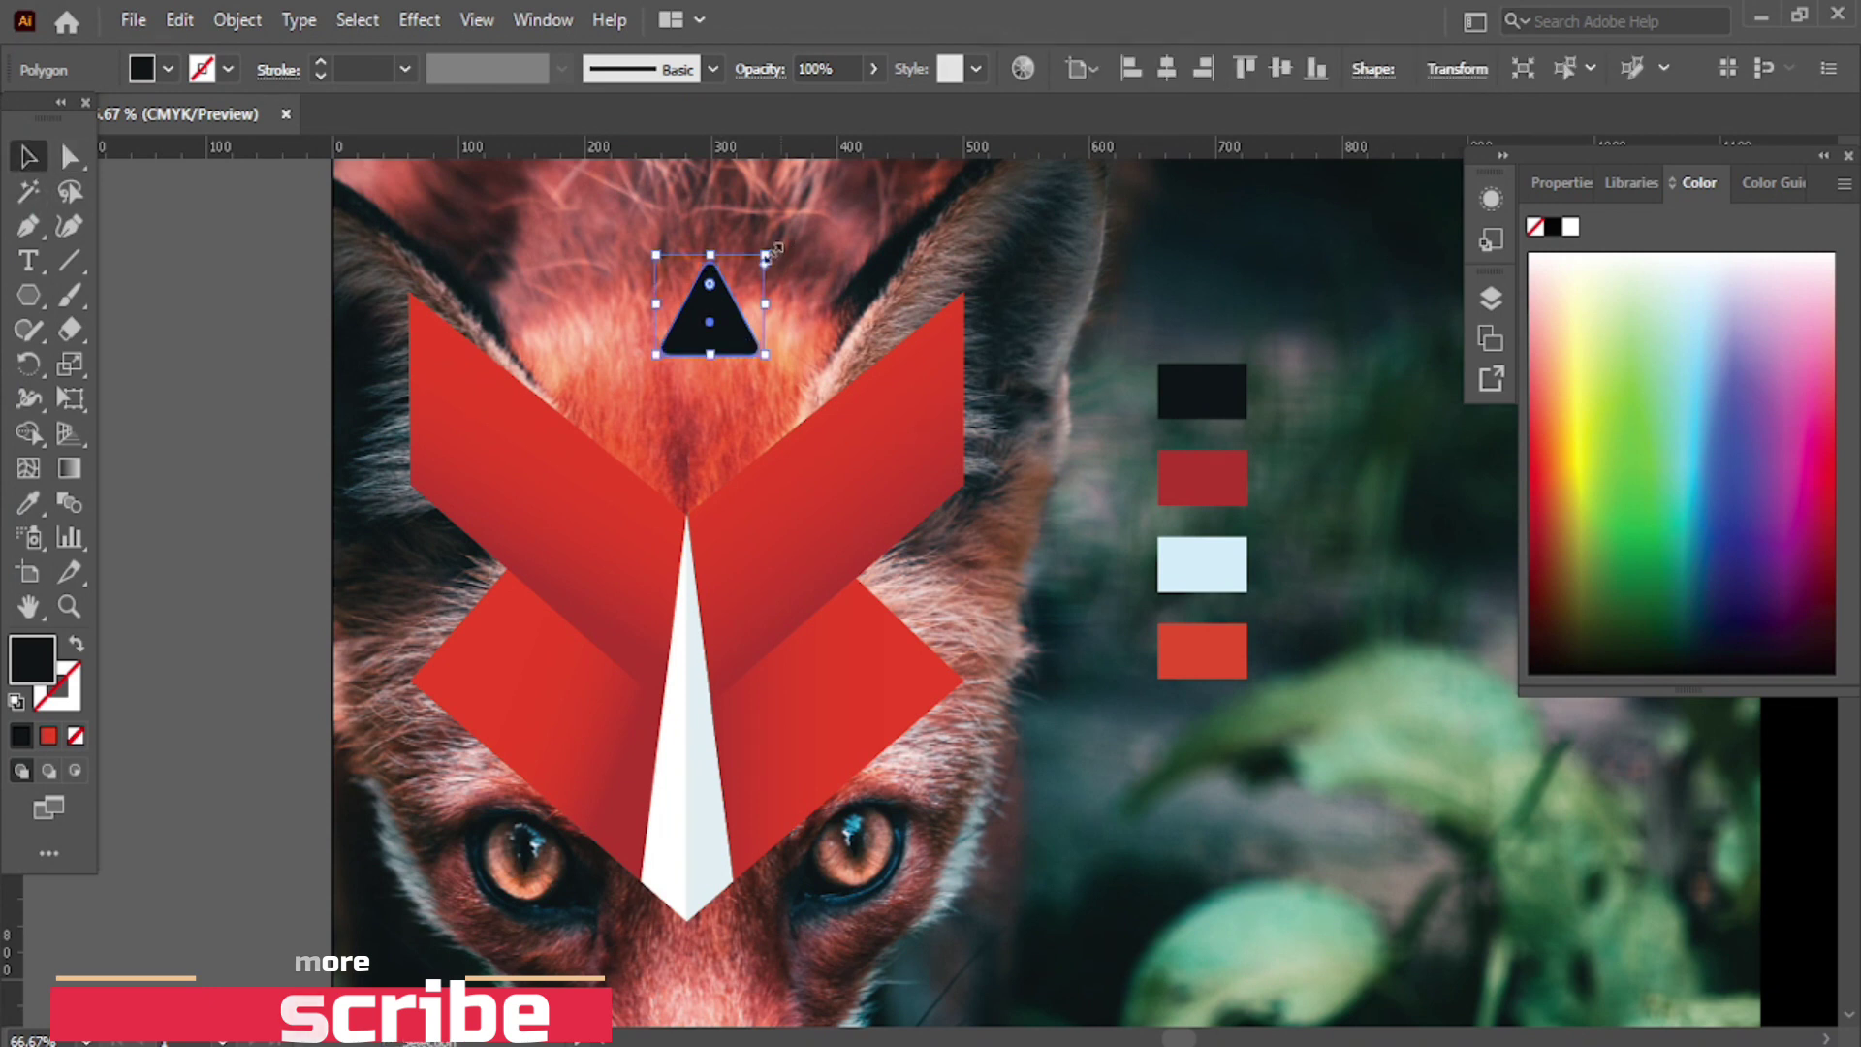
- Shrink the black triangle to about 68 px wide and move it onto the nose tip
left_click_drag(767, 257, 623, 890)
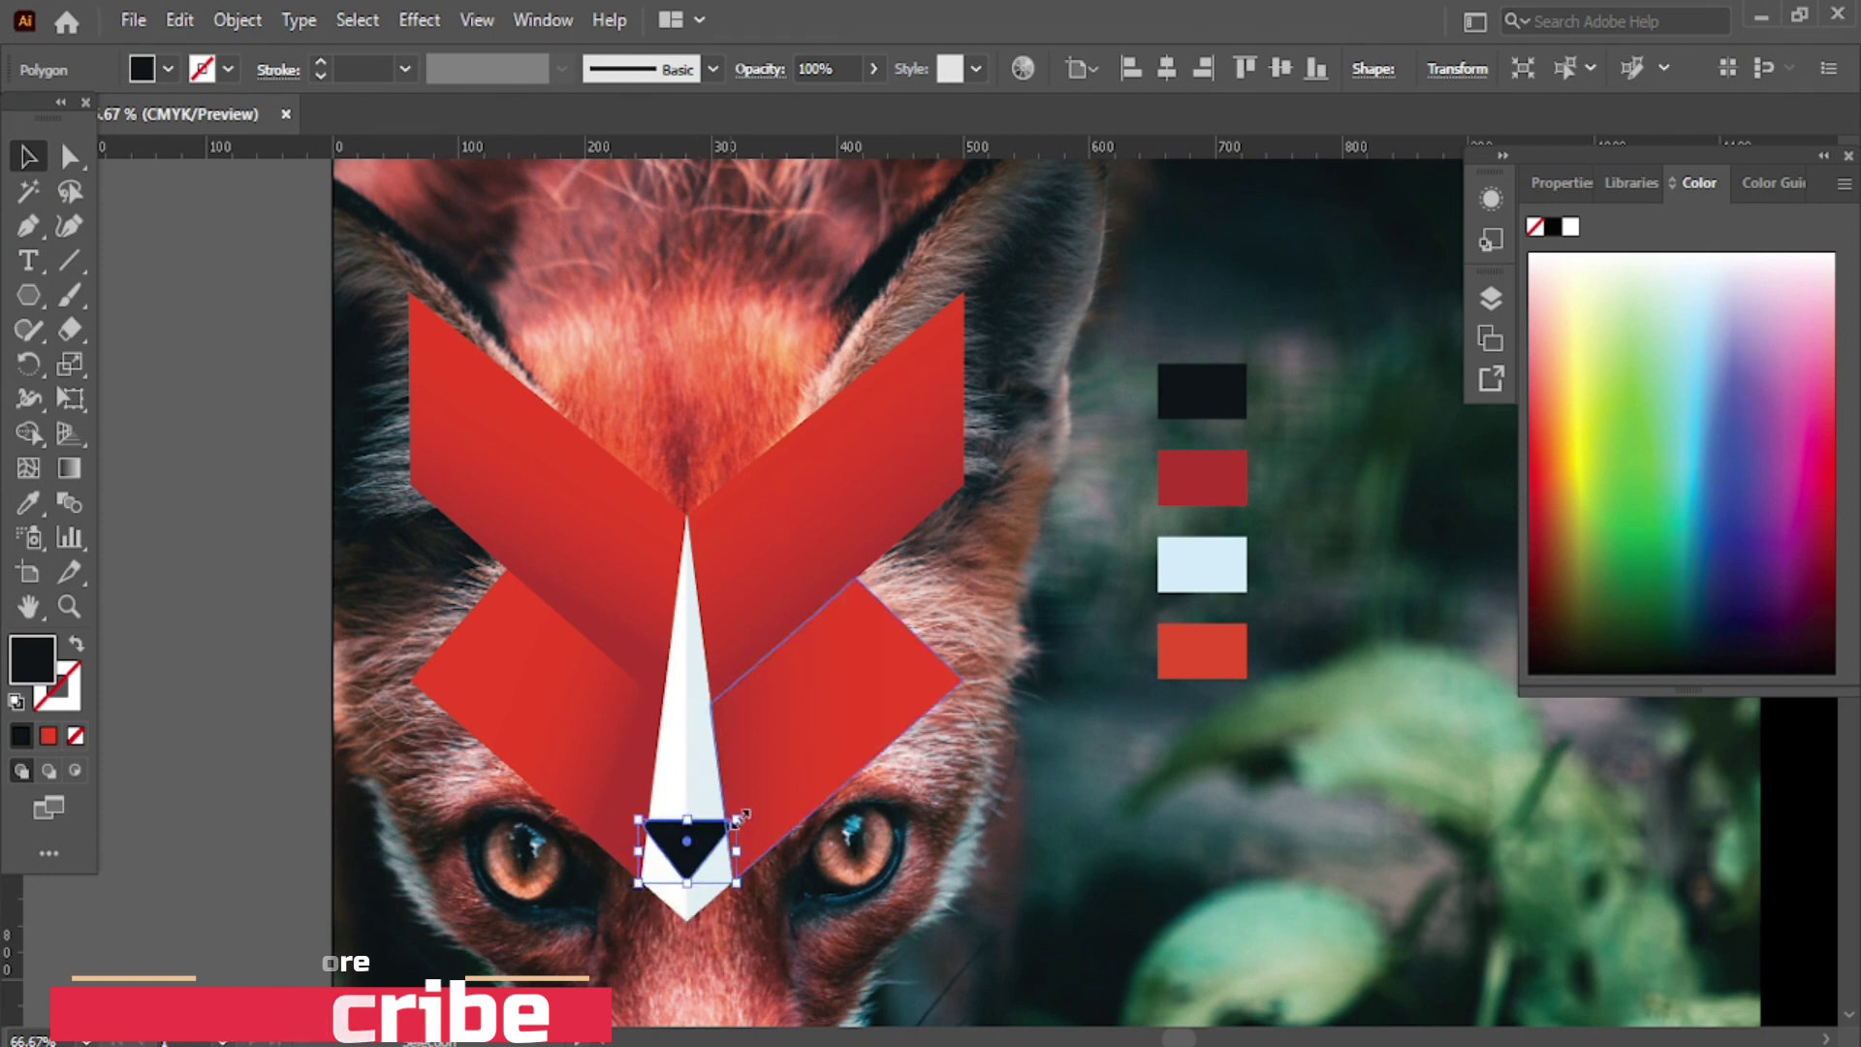
left_click_drag(737, 816, 713, 834)
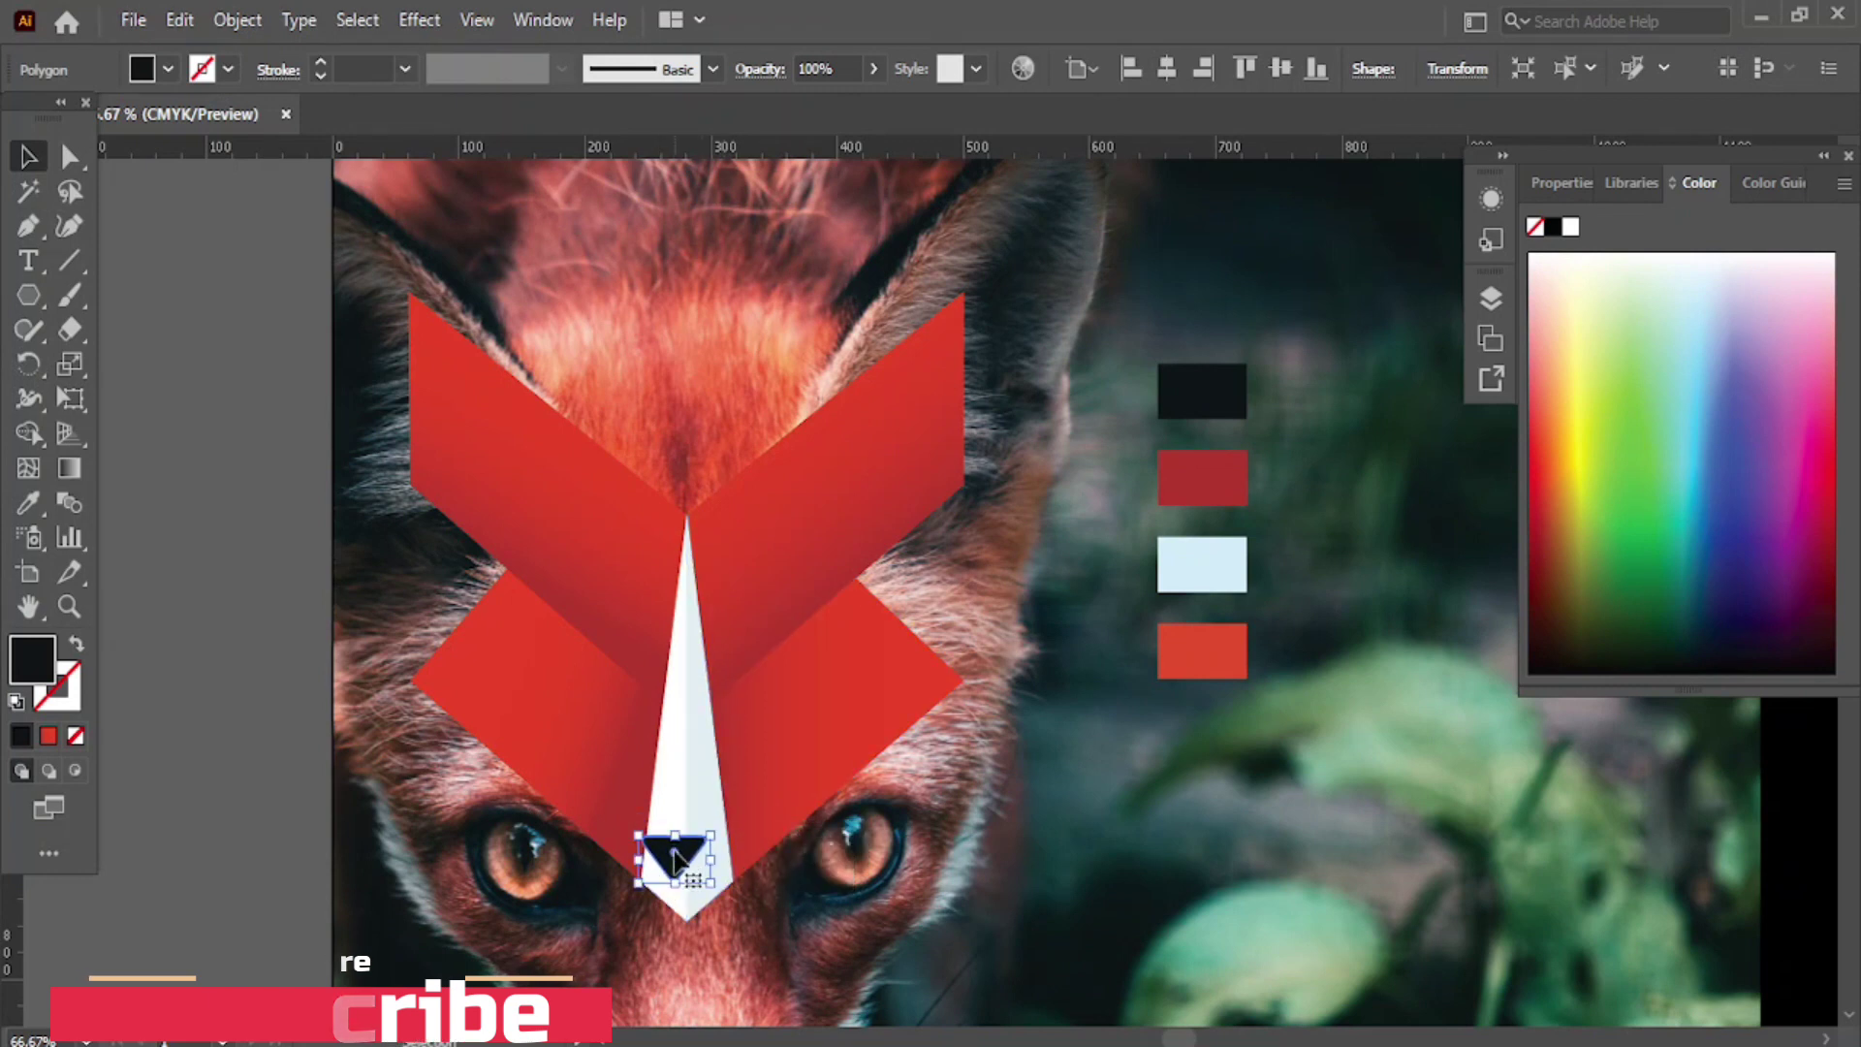
scroll(671, 858, "up", 1, "alt")
left_click_drag(676, 877, 692, 889)
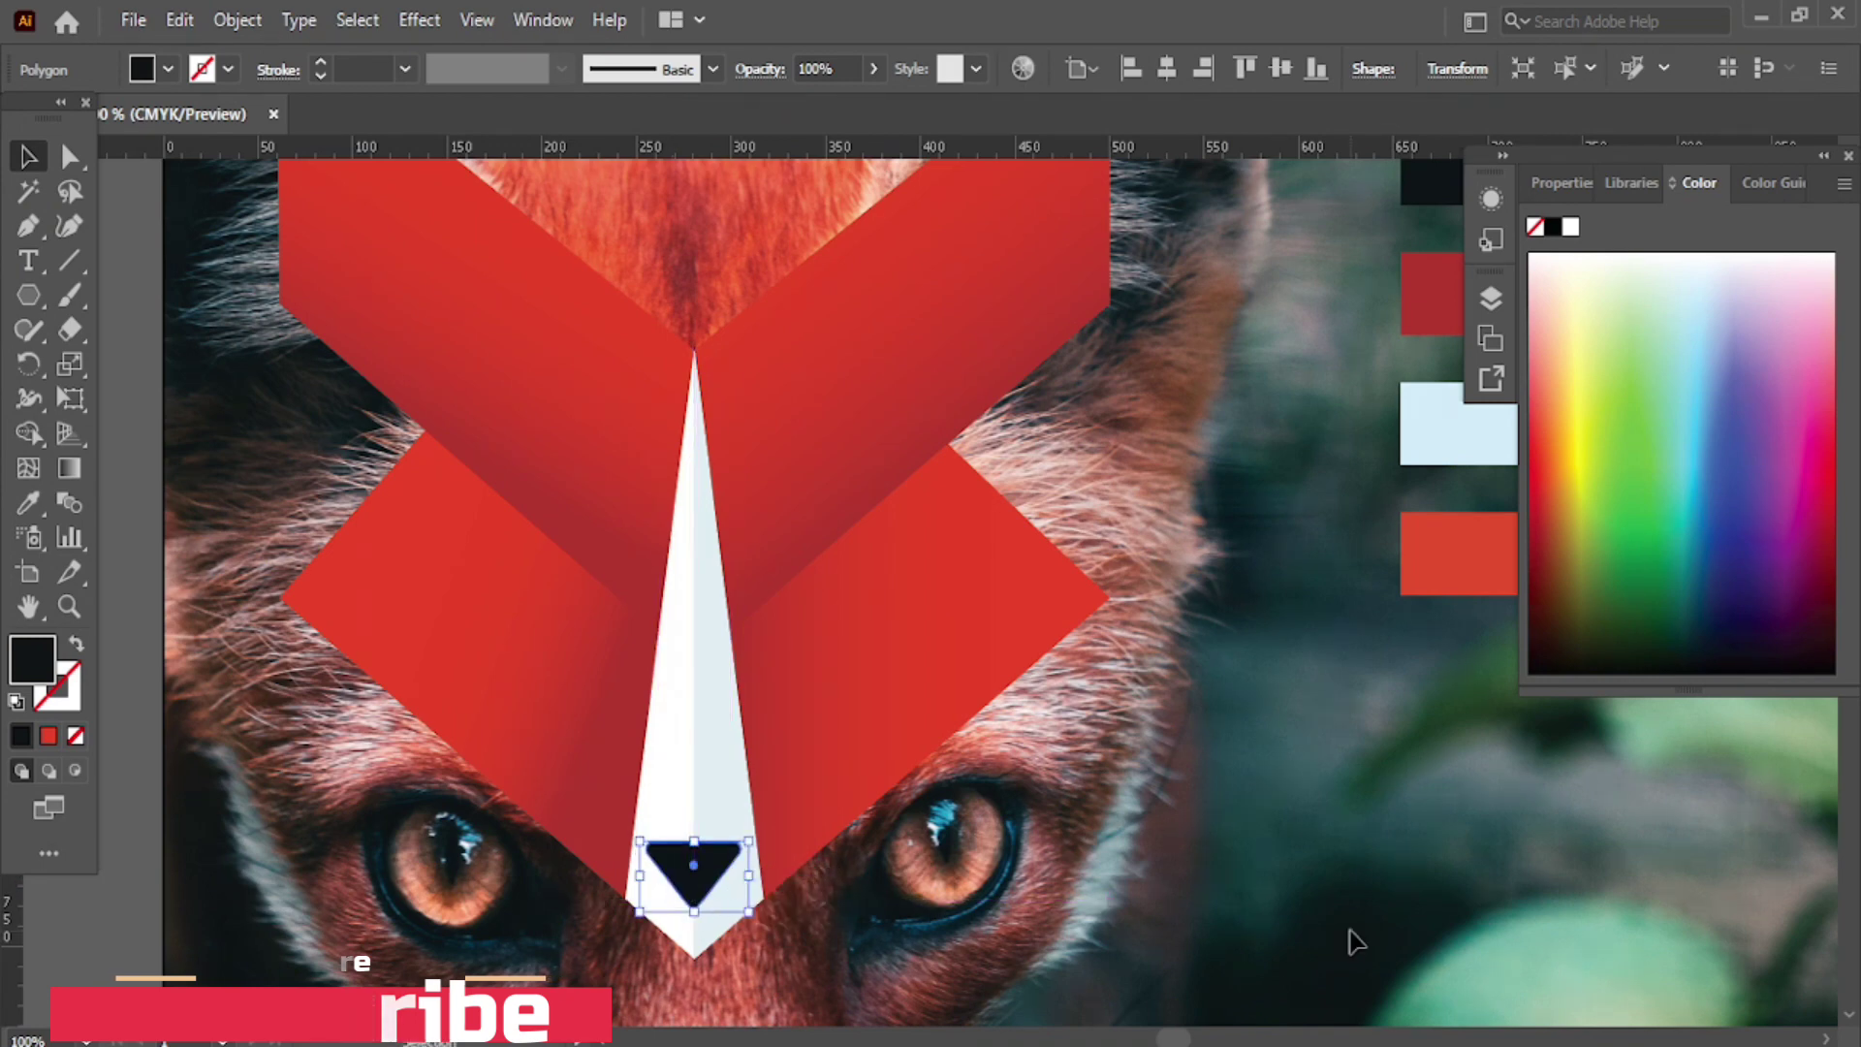
- Draw a closed triangular wedge with the Pen tool along the white nose's right edge
left_click(1430, 926)
scroll(1322, 834, "down", 1, "alt")
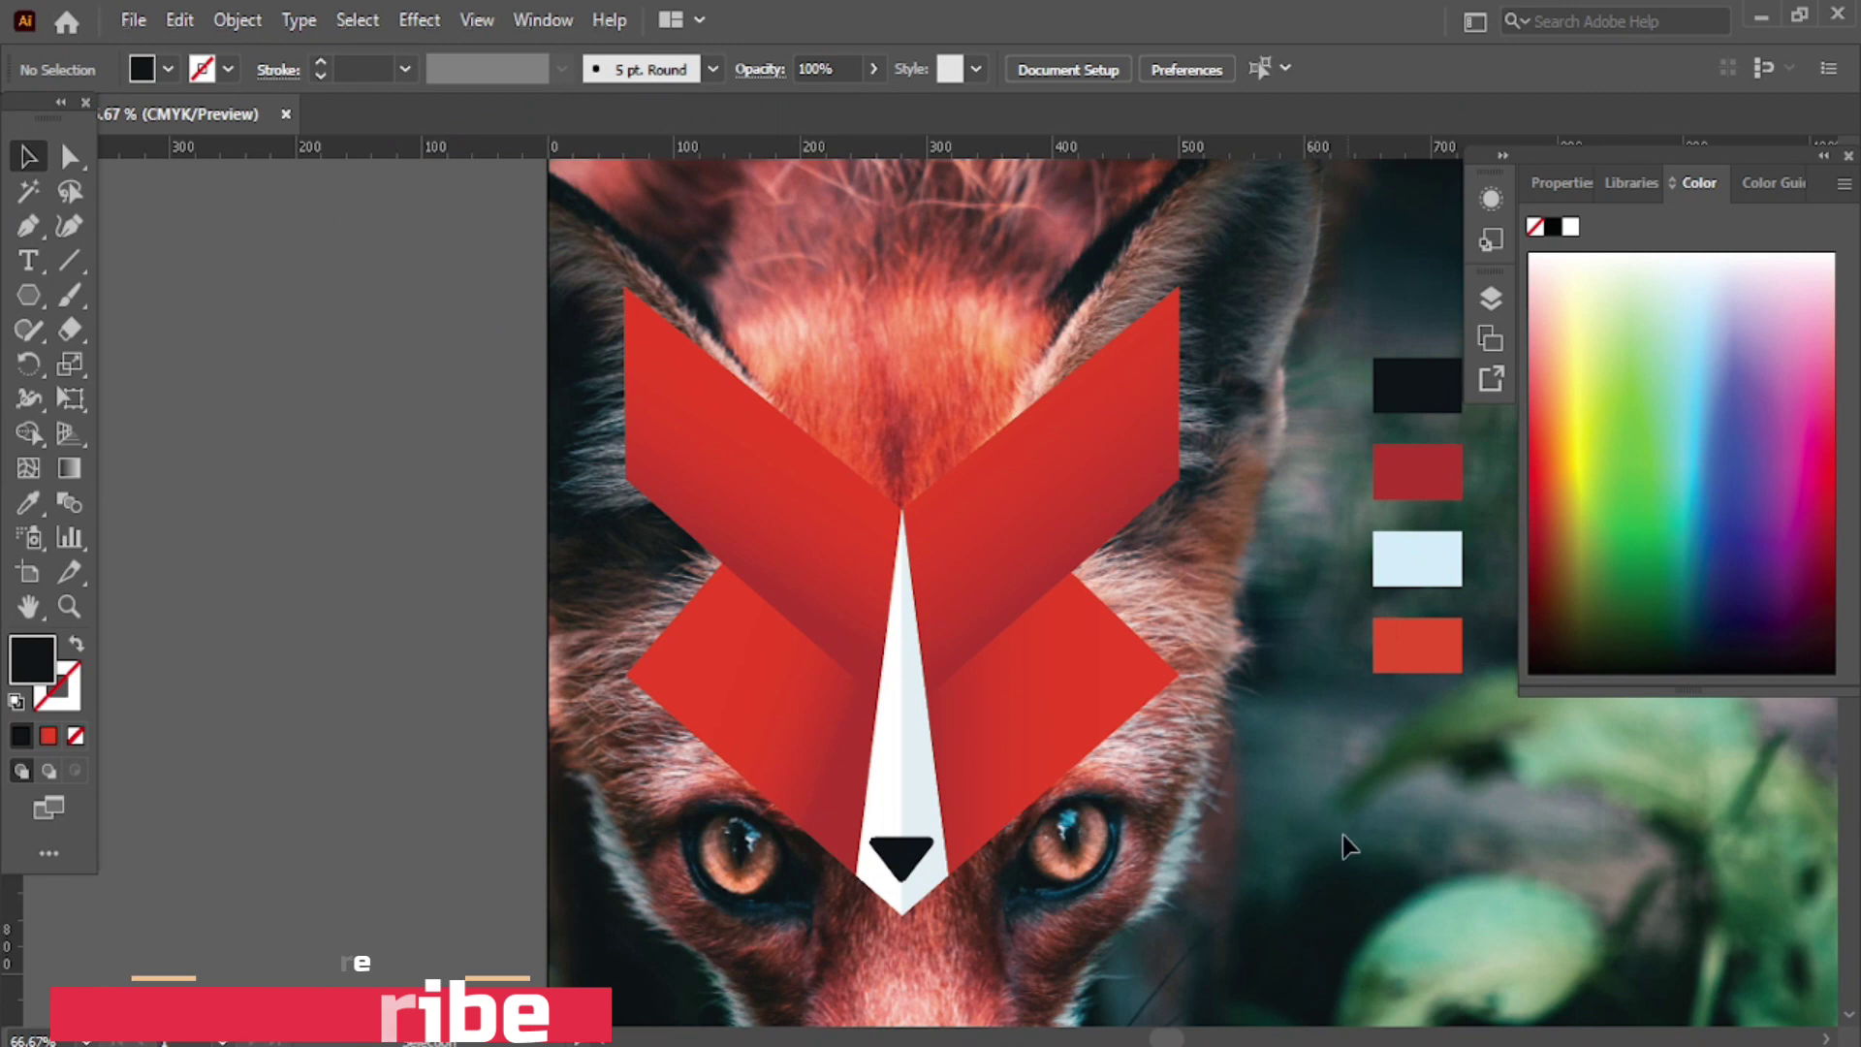
left_click_drag(1338, 846, 1032, 819)
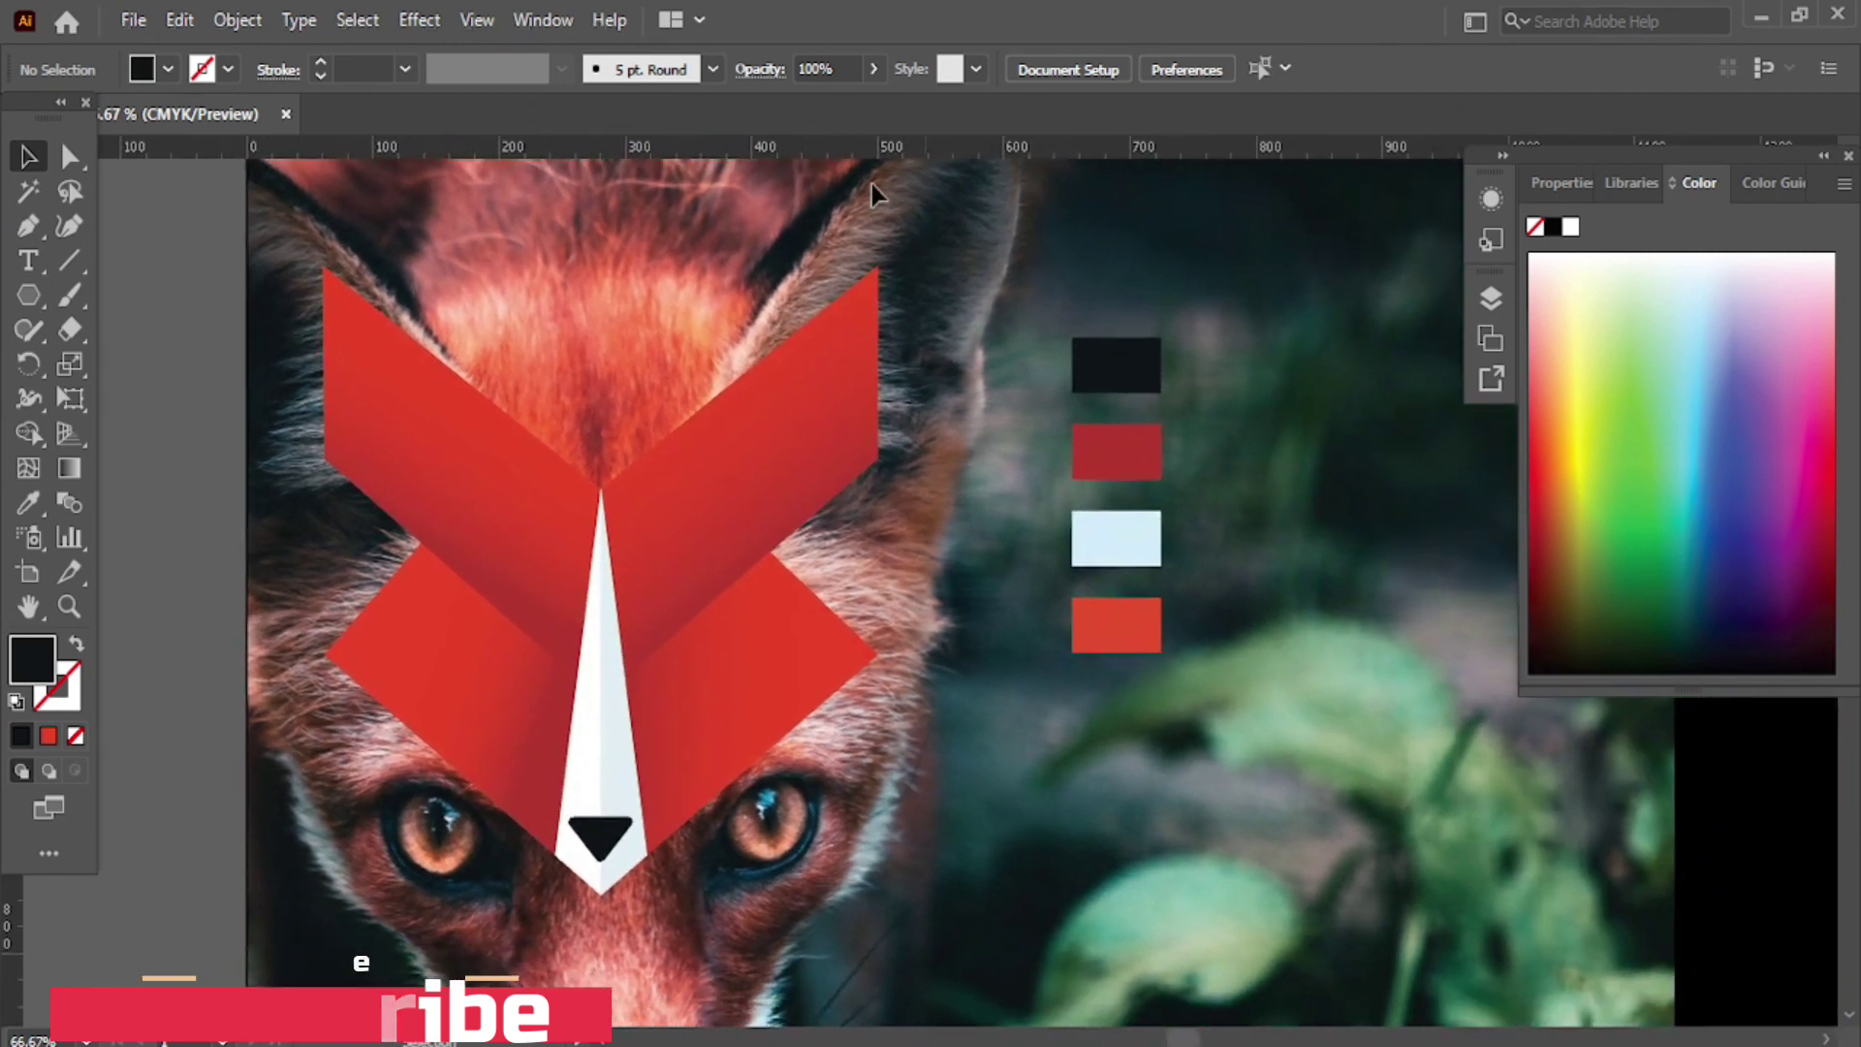
left_click(29, 231)
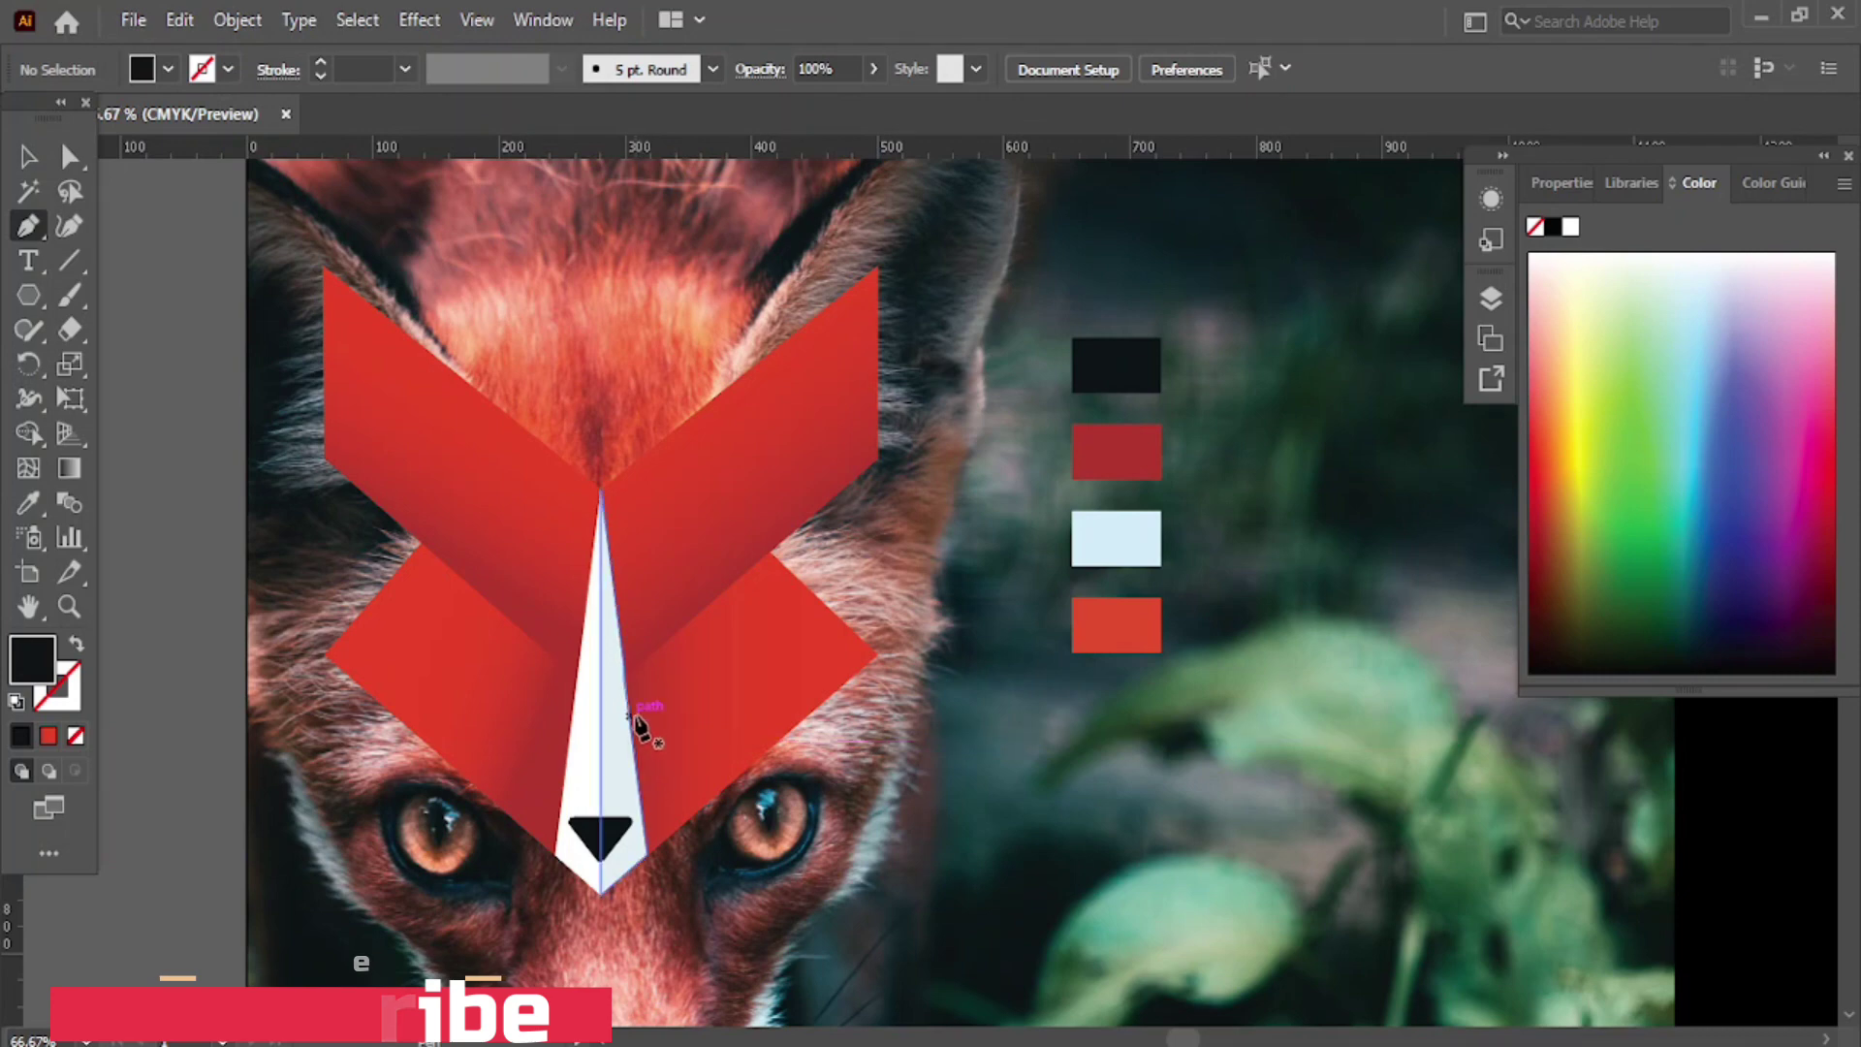
scroll(643, 718, "up", 2)
left_click(617, 708)
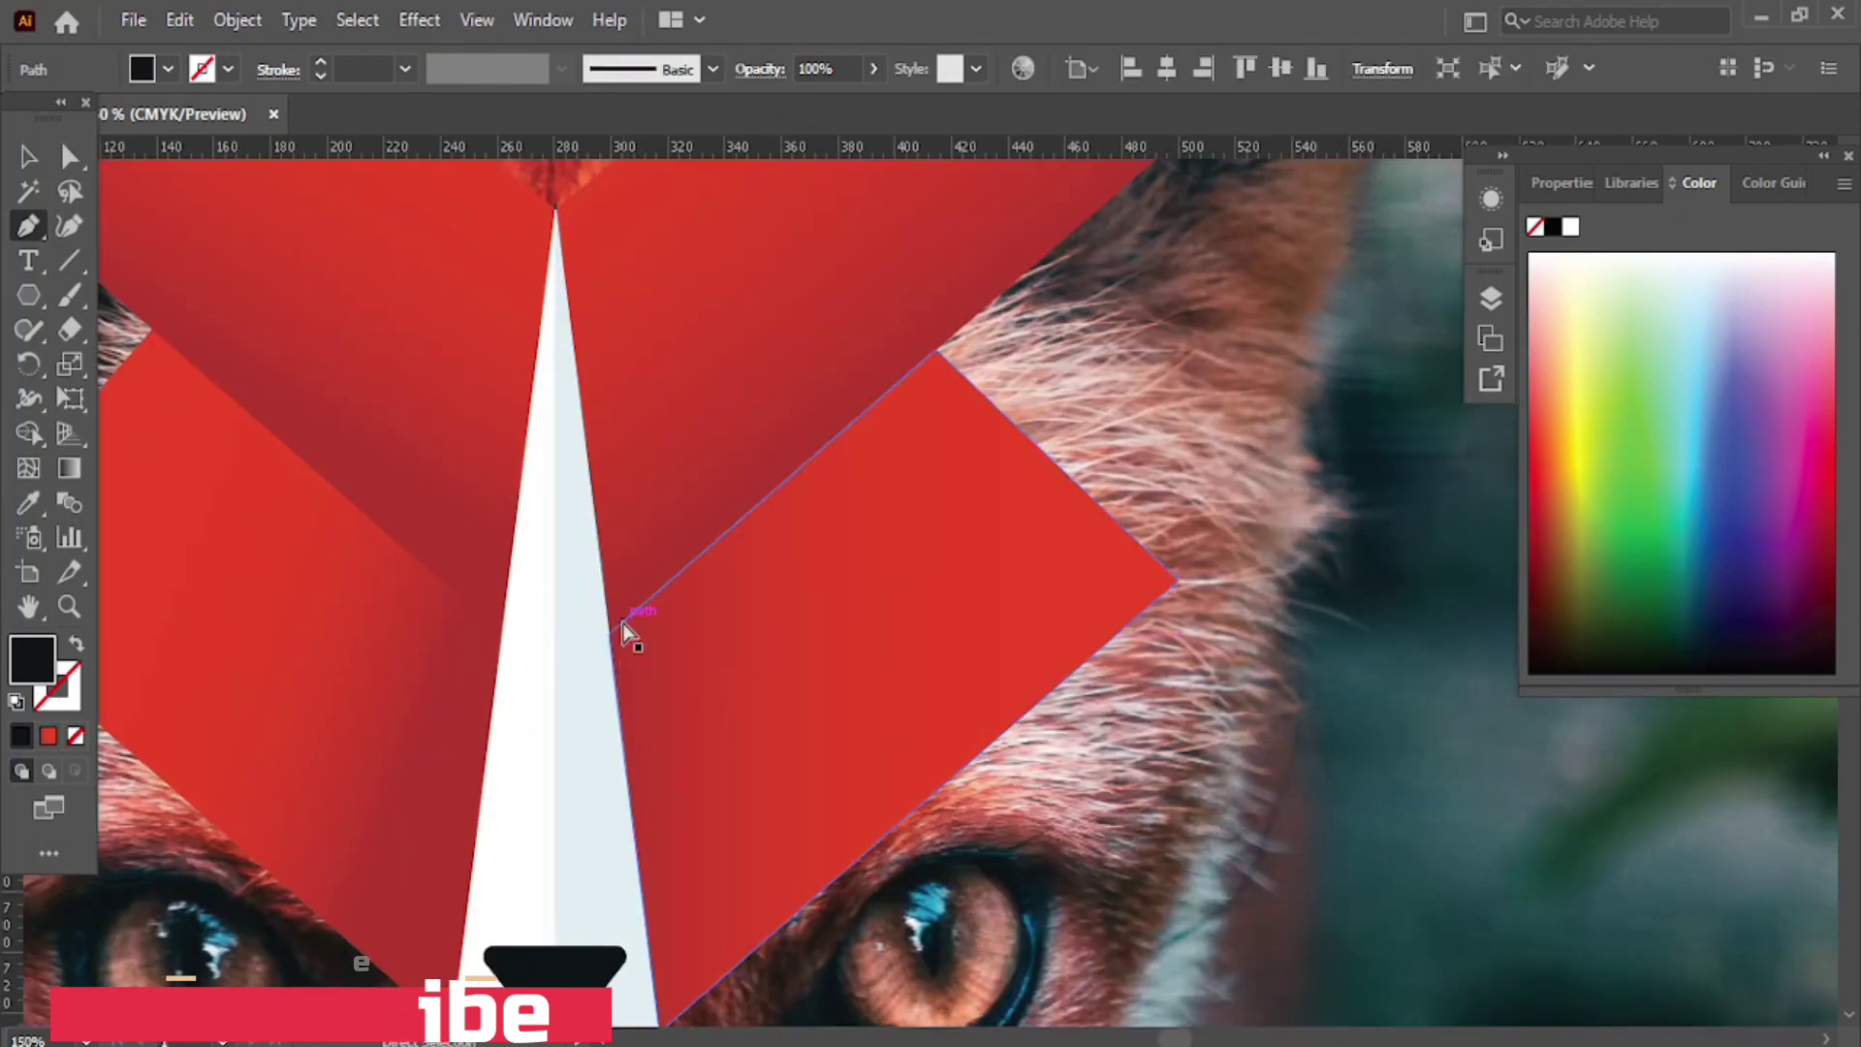
key("ctrl+z")
left_click(628, 700)
left_click(618, 633)
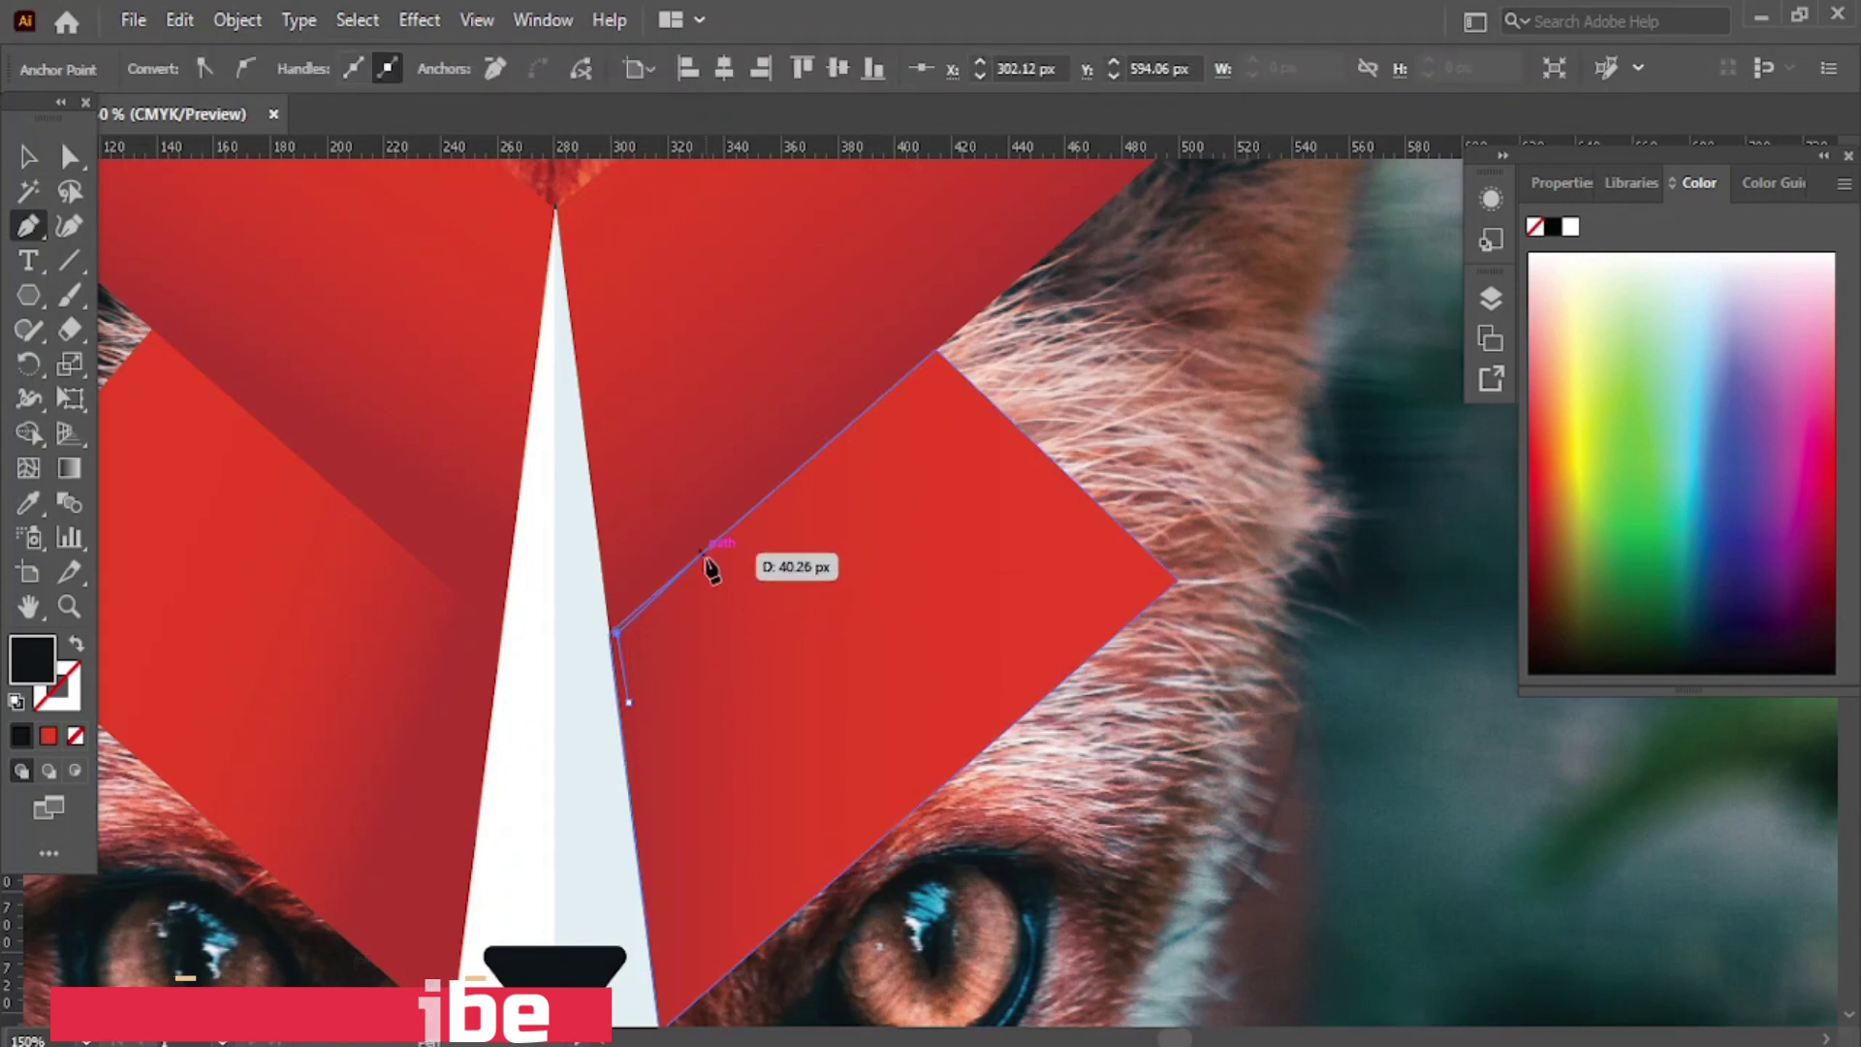
left_click(712, 557)
left_click(629, 700)
left_click(28, 156)
- Nudge the black wedge into place against the nose's right edge
key("Right")
key("Right")
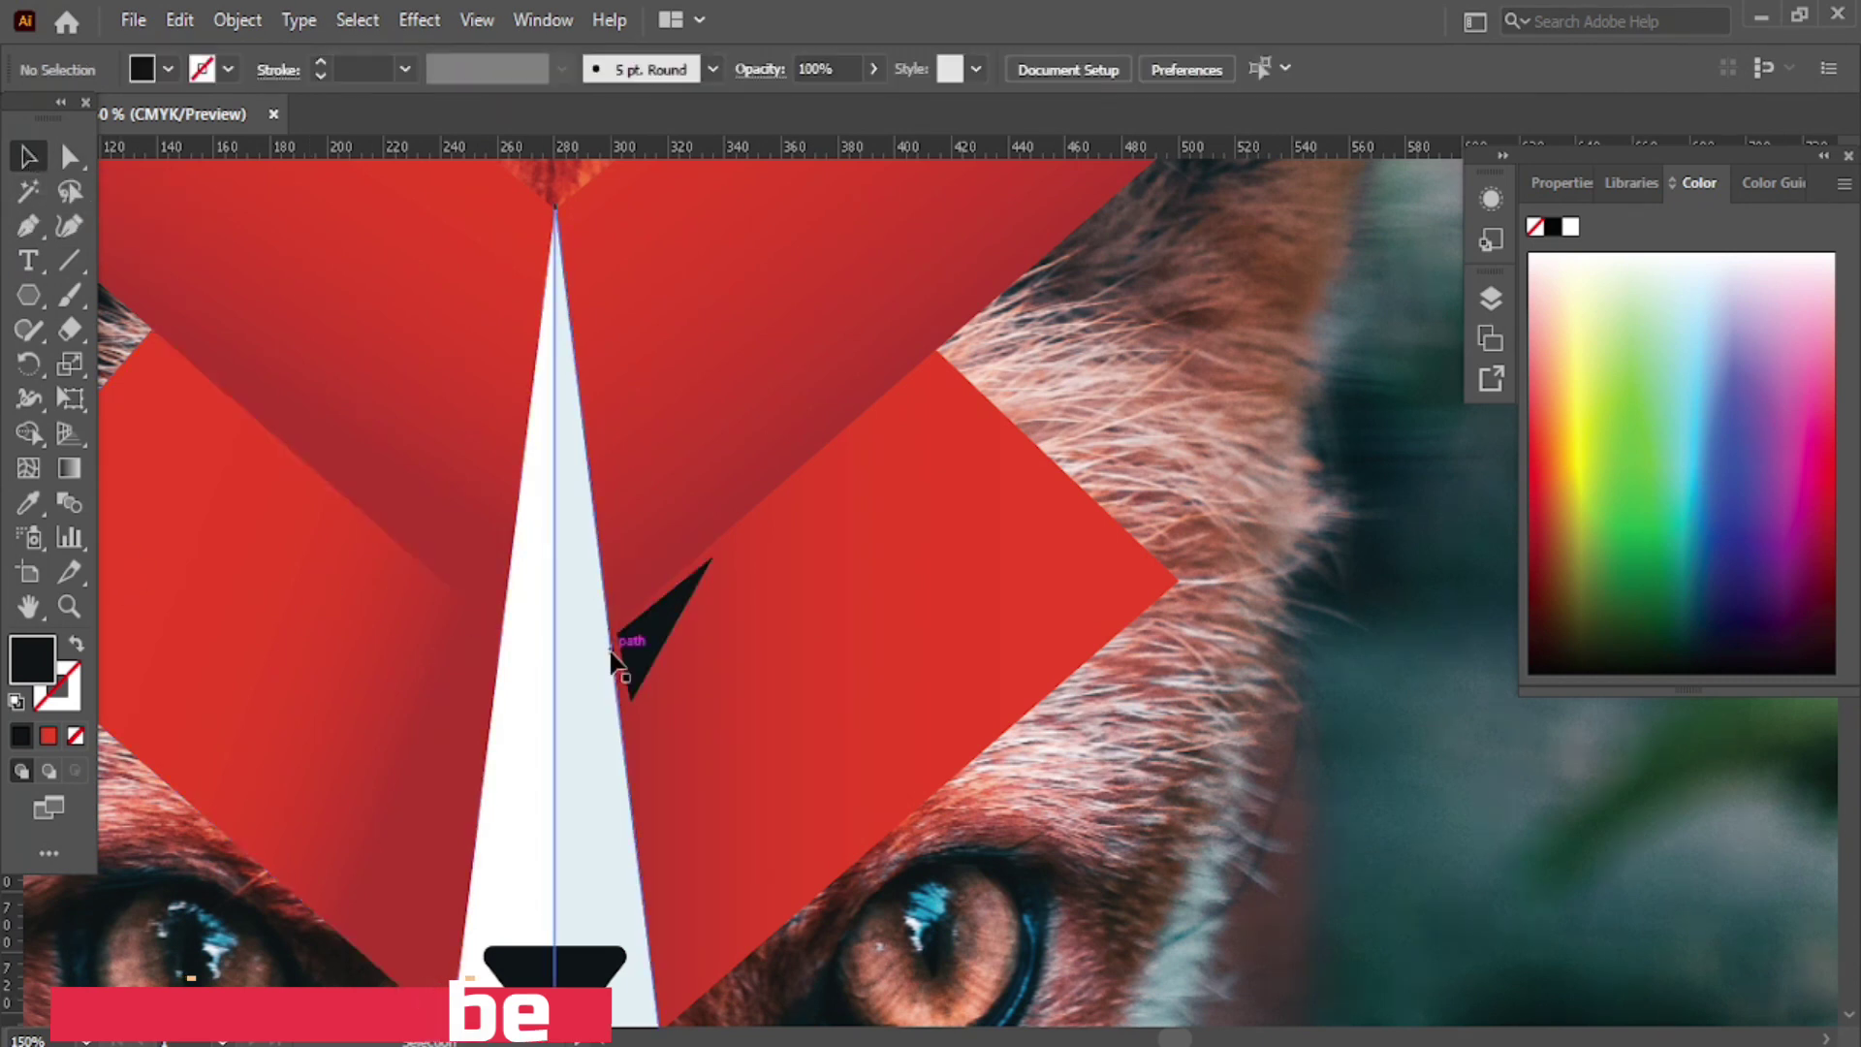
key("Left")
key("Left")
key("Down")
key("Left")
scroll(653, 809, "up", 1, "alt")
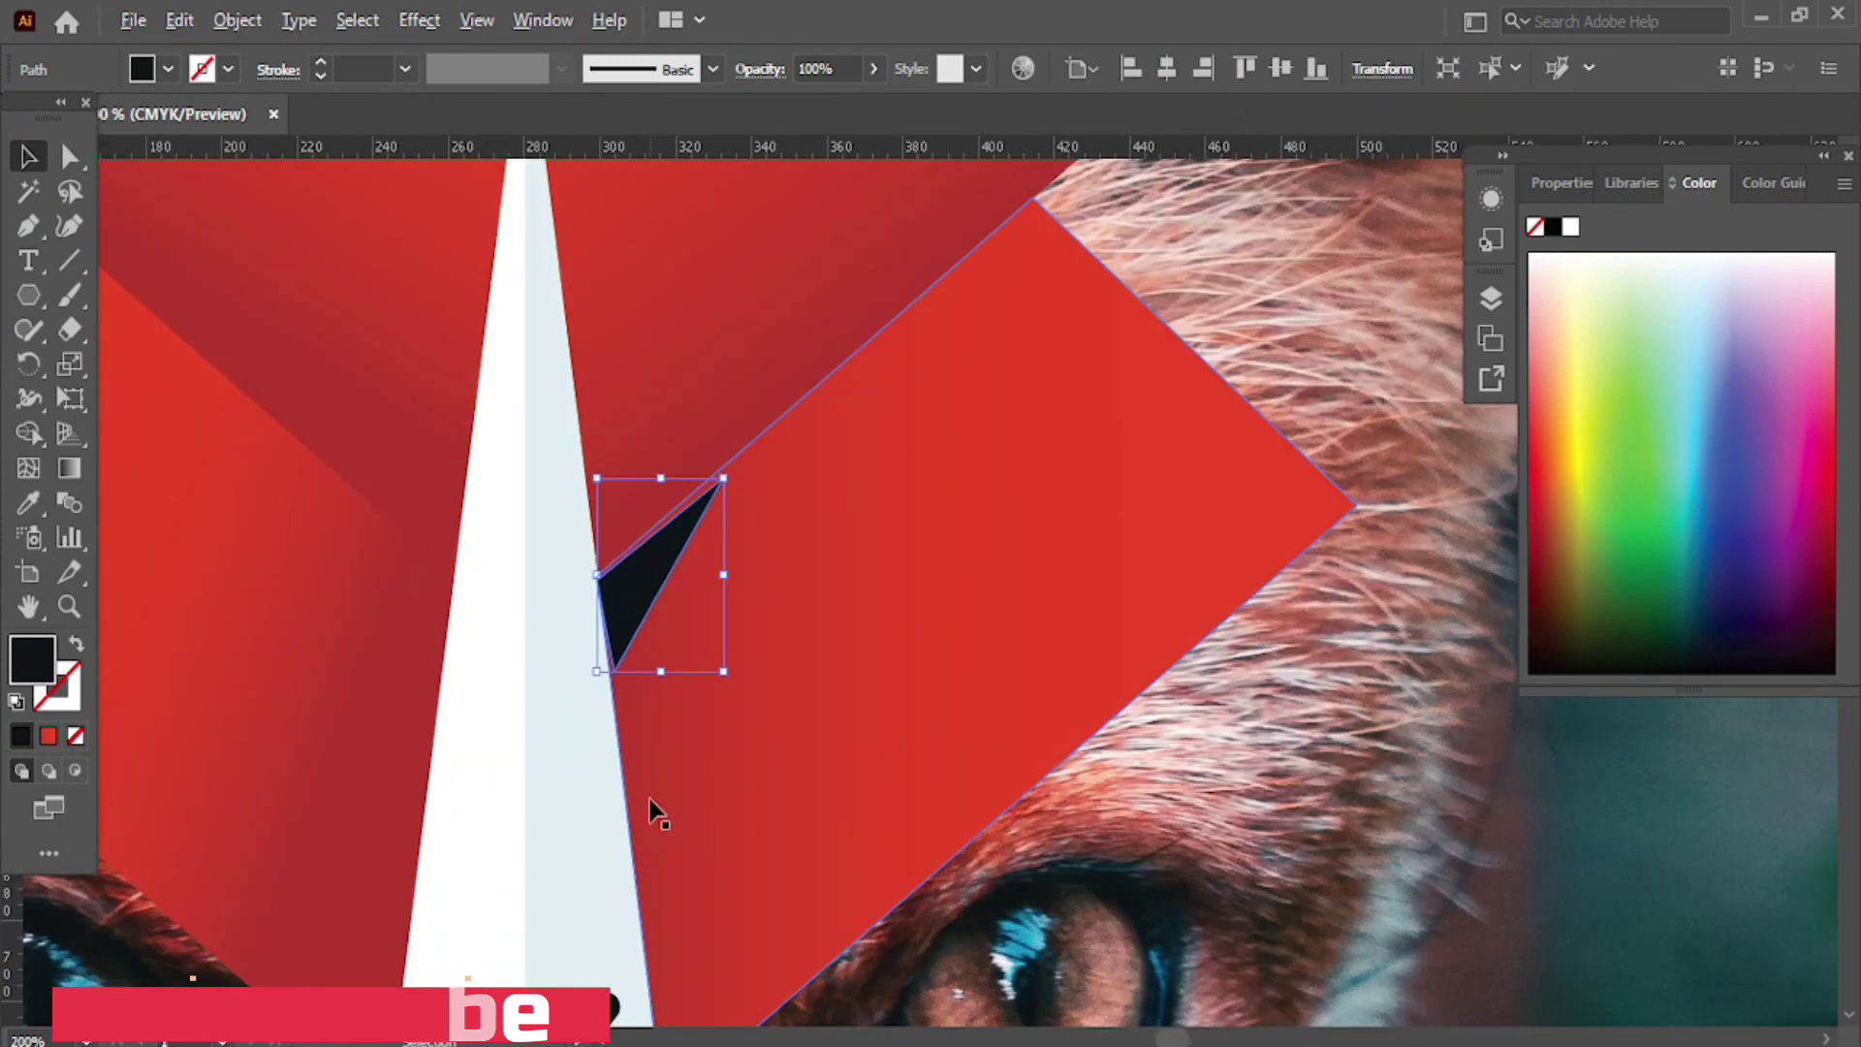
scroll(644, 758, "down", 1)
scroll(645, 758, "down", 2, "alt")
left_click_drag(699, 593, 700, 605)
key("ctrl+z")
scroll(827, 704, "up", 2, "alt")
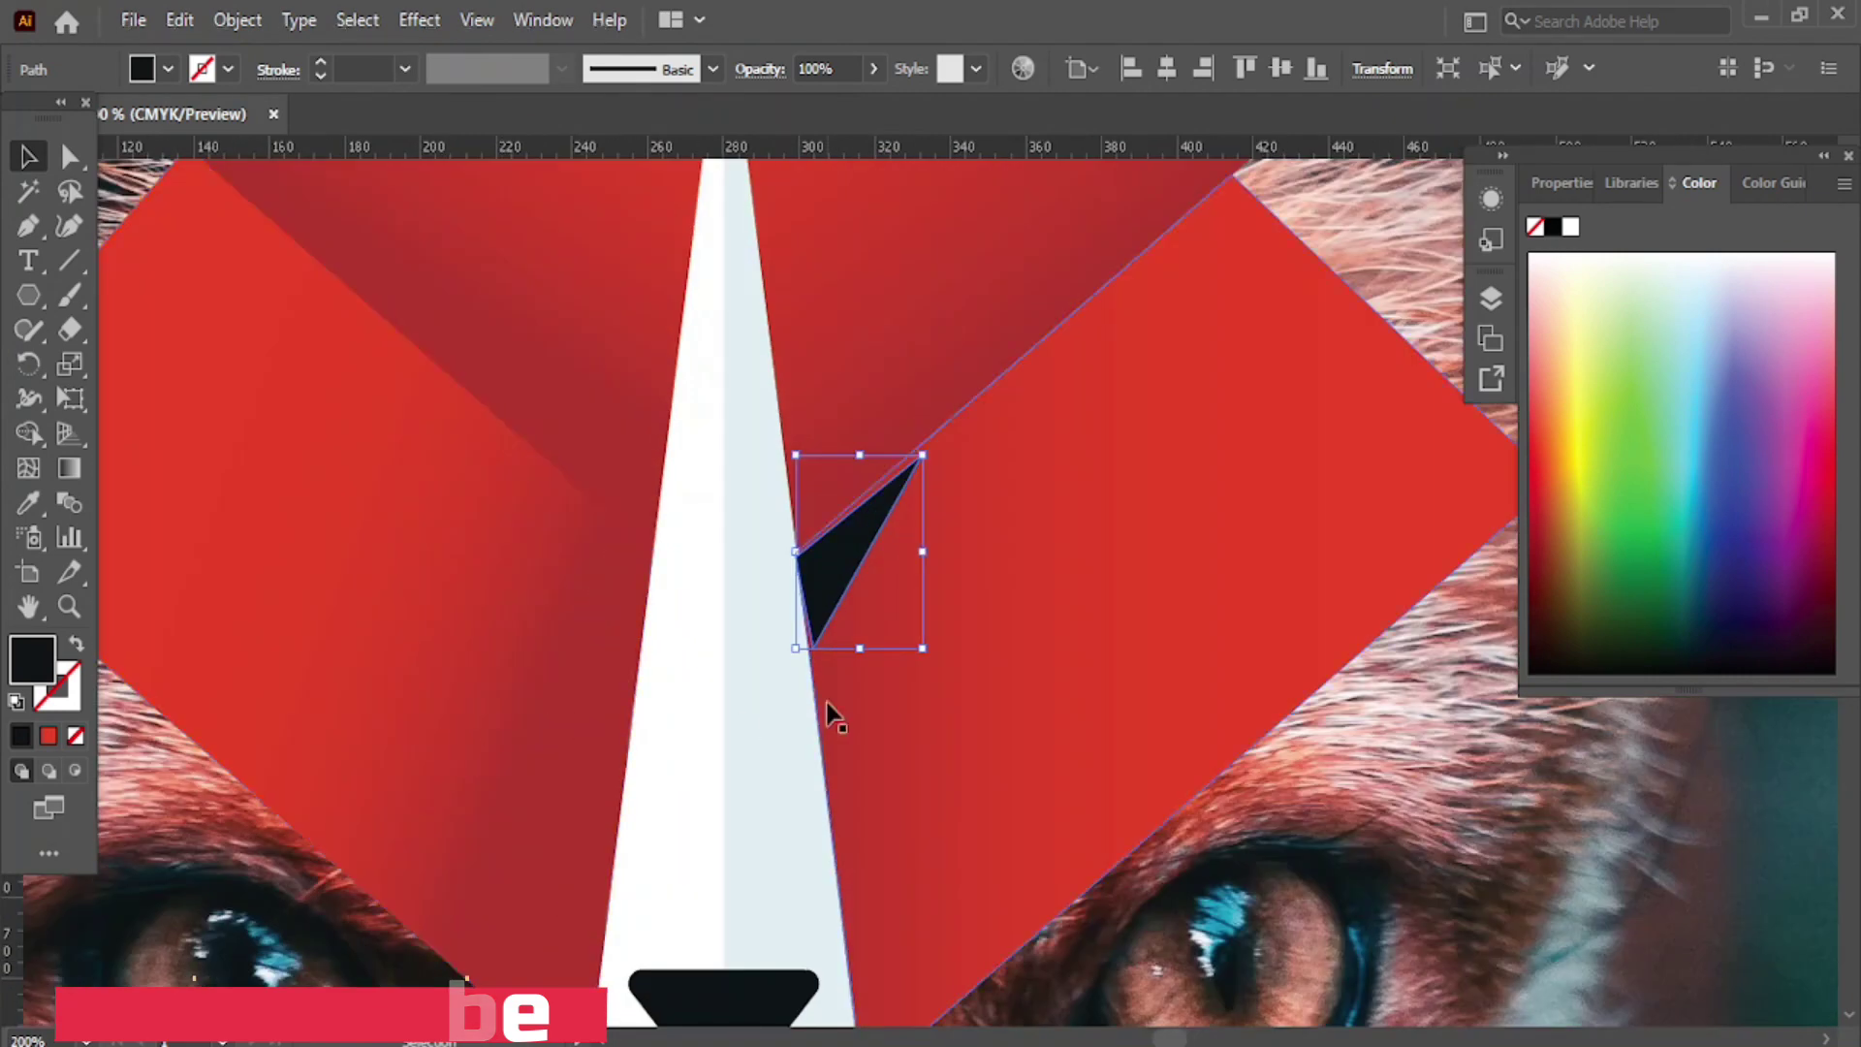
left_click_drag(864, 582, 865, 579)
- Make a vertically reflected copy of the wedge and place it on the nose's left side
right_click(907, 612)
mouse_move(1064, 873)
left_click(1257, 725)
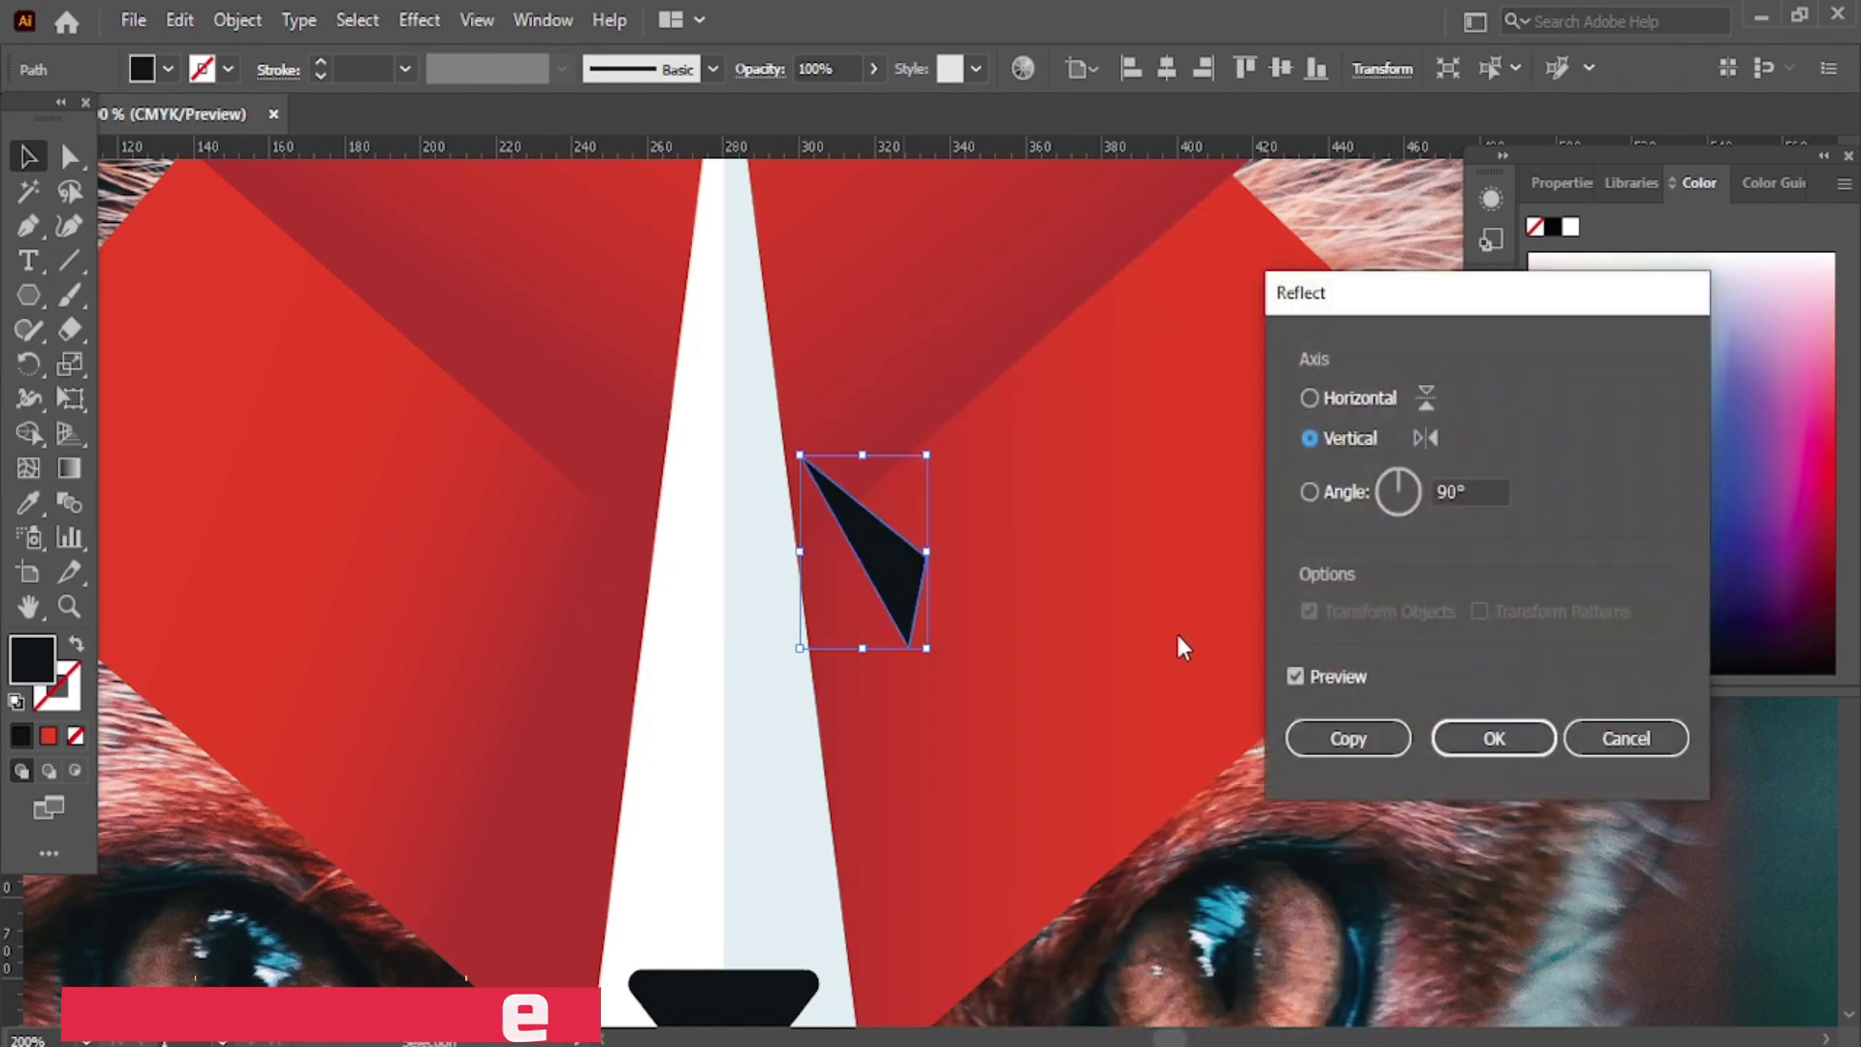
left_click(1359, 744)
left_click(958, 618)
left_click_drag(877, 584, 621, 582)
key("Down")
key("Down")
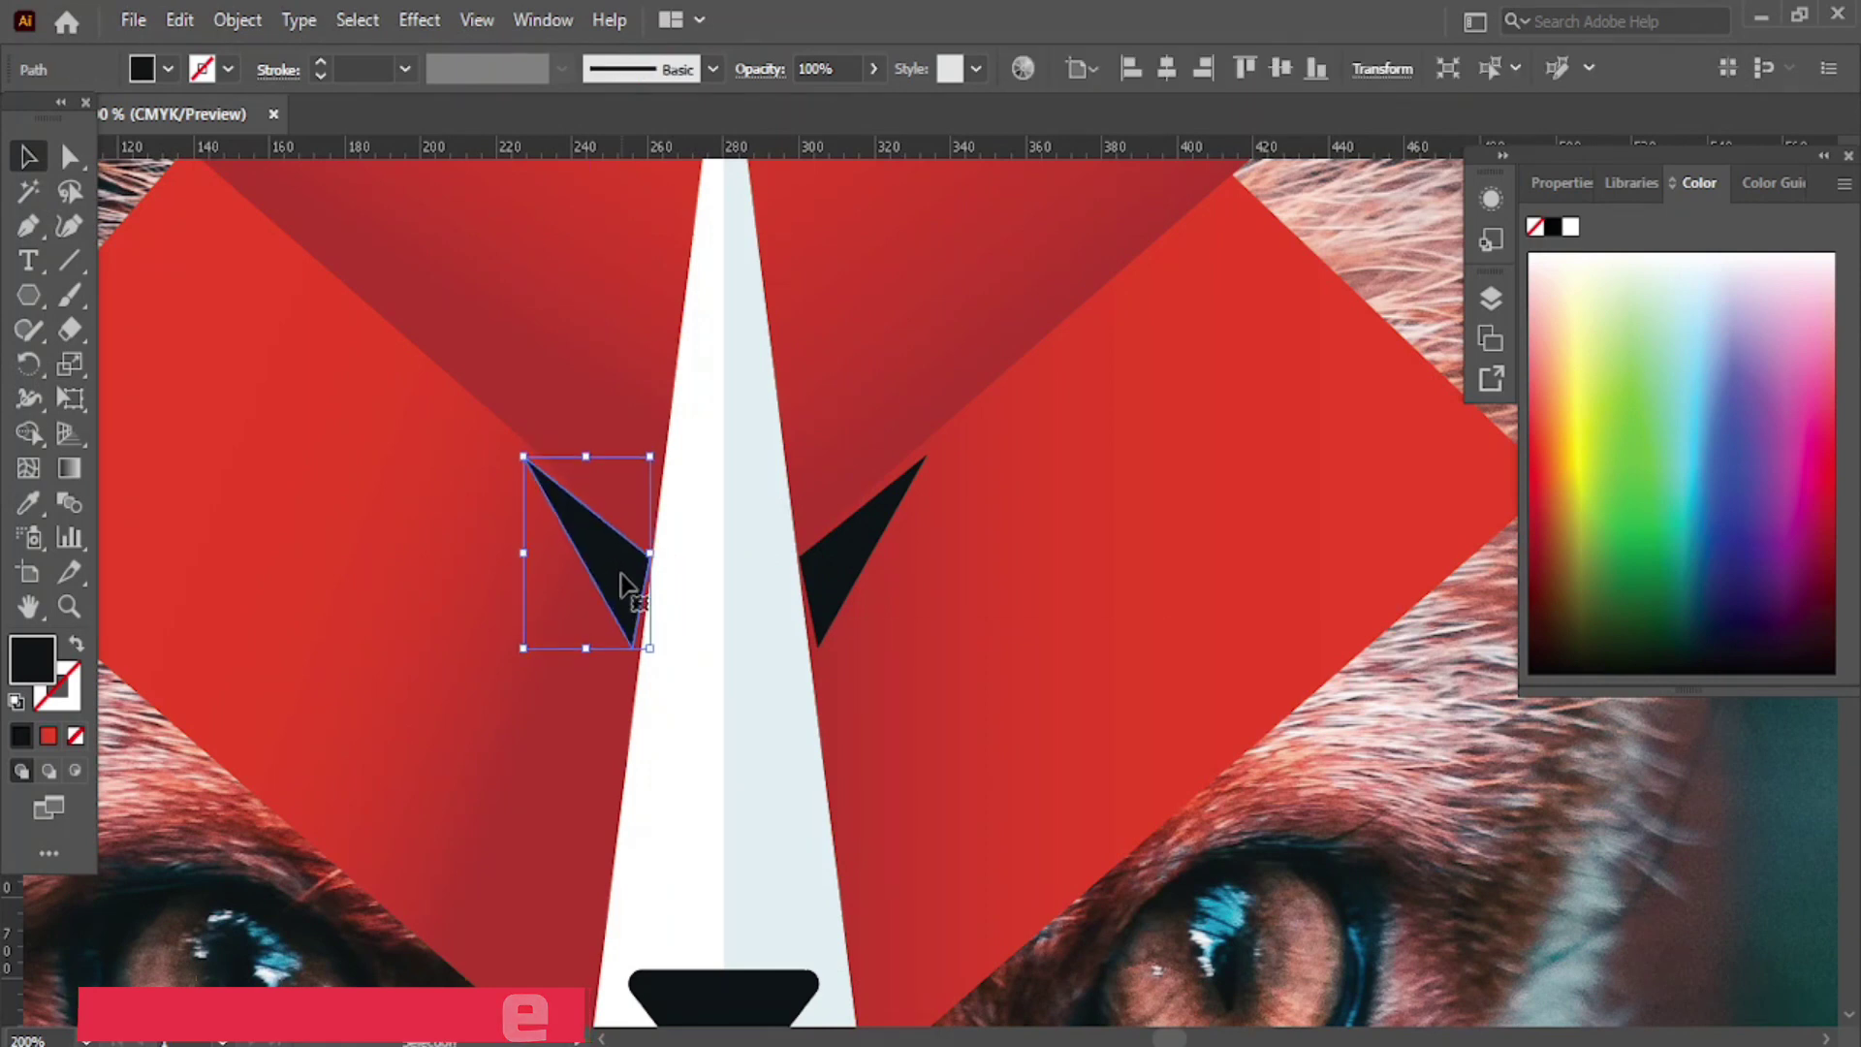
- Zoom out to the whole fox head, close the Color panel, and pan to the black area
left_click(1121, 802)
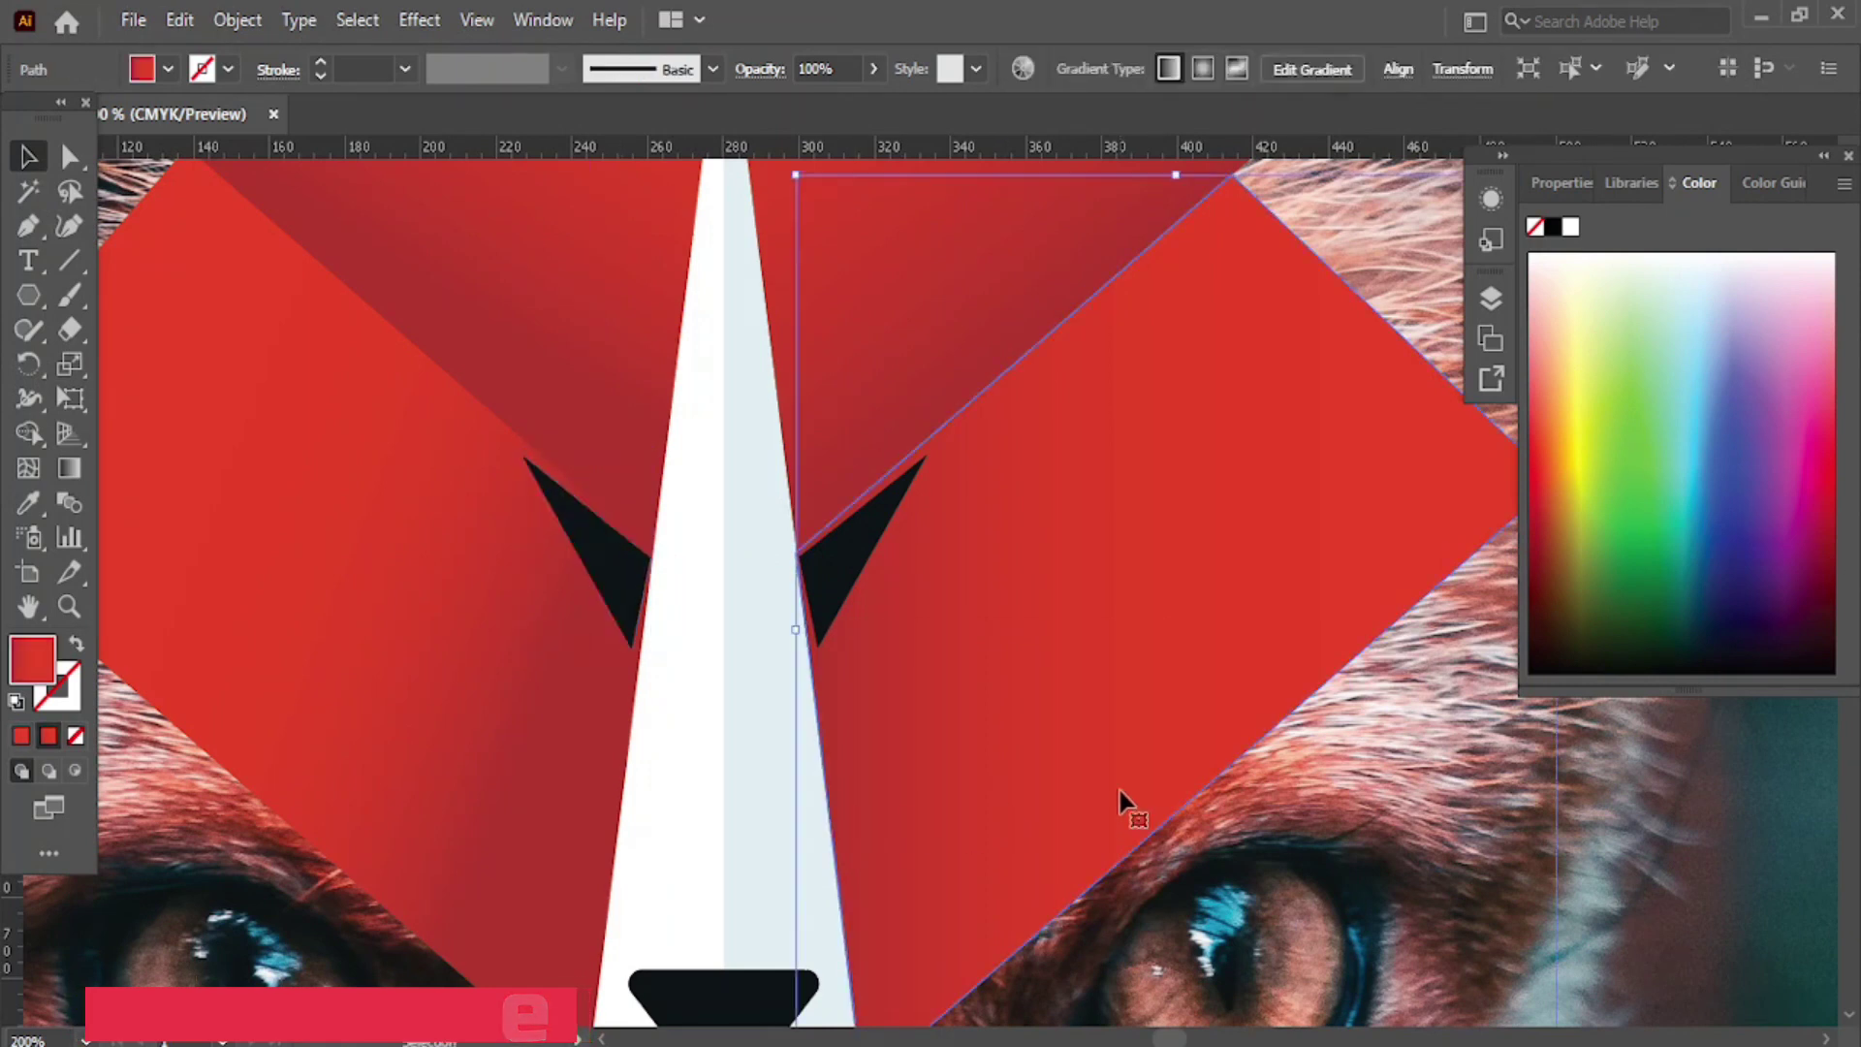
key("ctrl+minus")
key("ctrl+minus")
left_click(1848, 158)
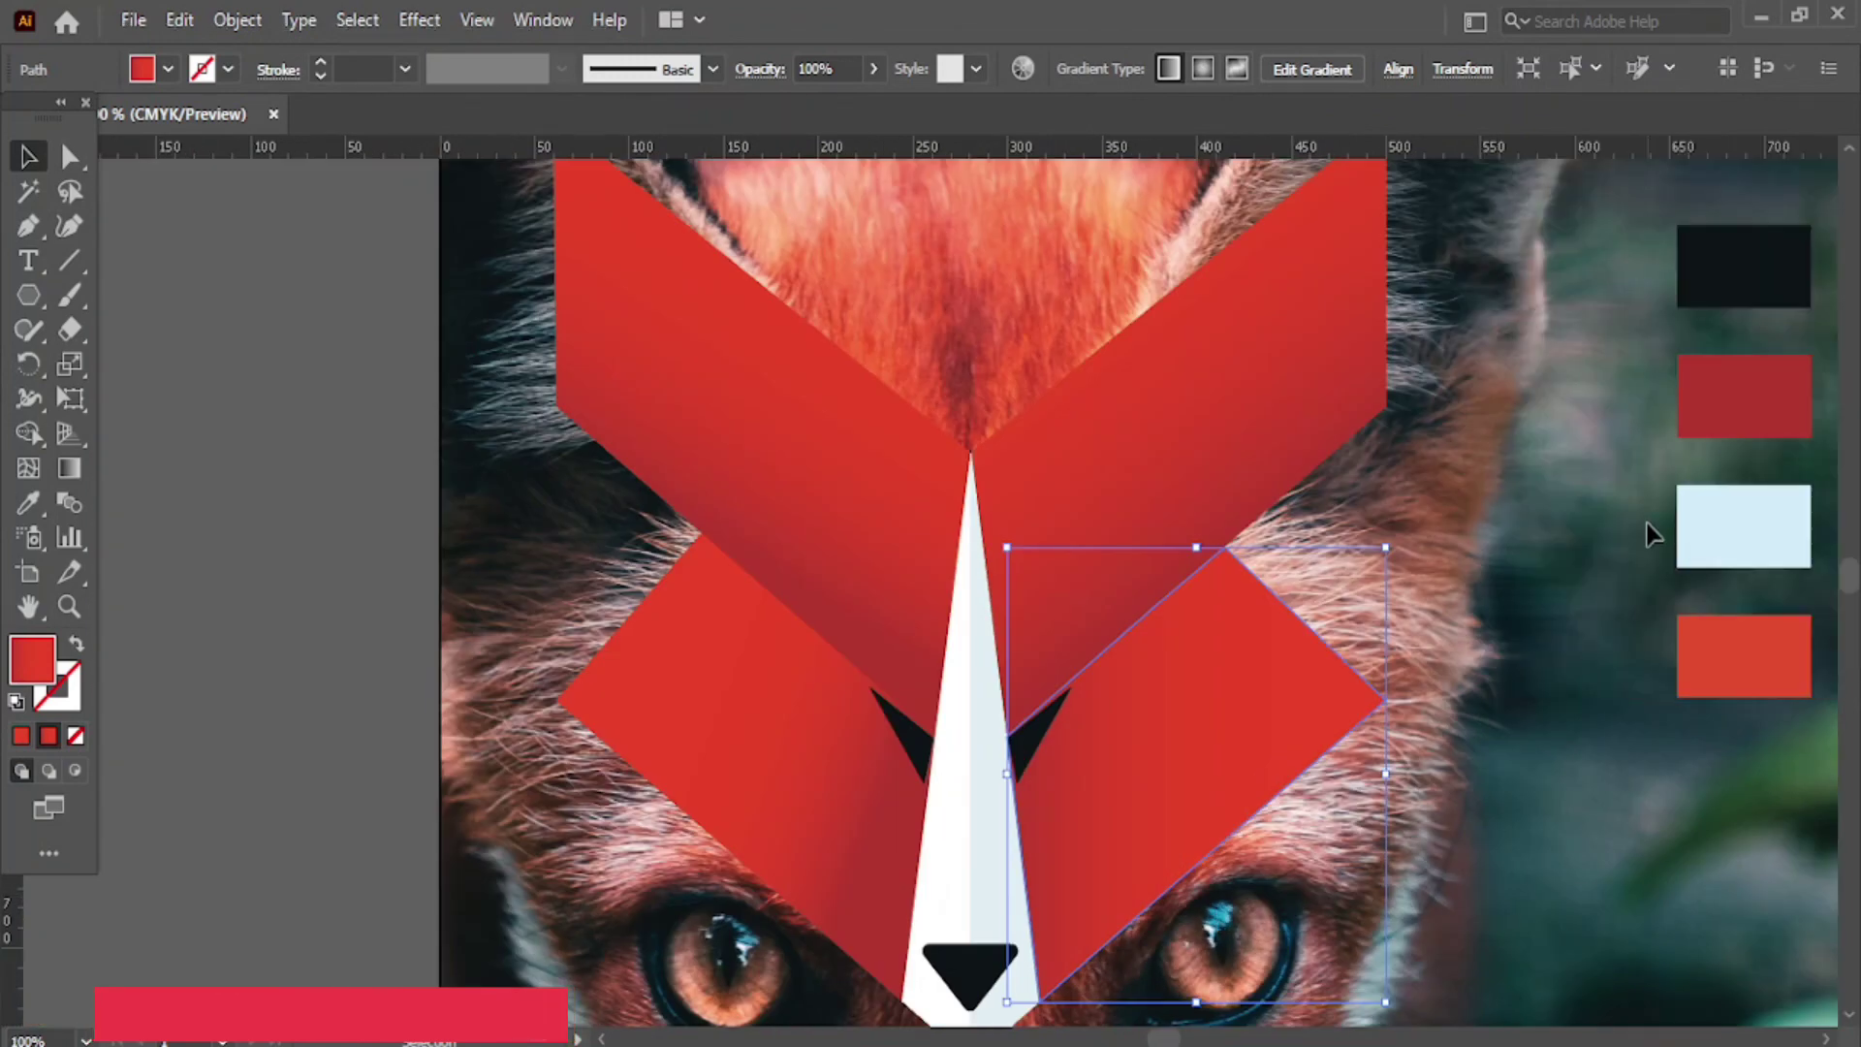
key("ctrl+minus")
key("ctrl+minus")
left_click_drag(1399, 833, 897, 769)
- Select all the fox logo shapes and group them
left_click(1194, 738)
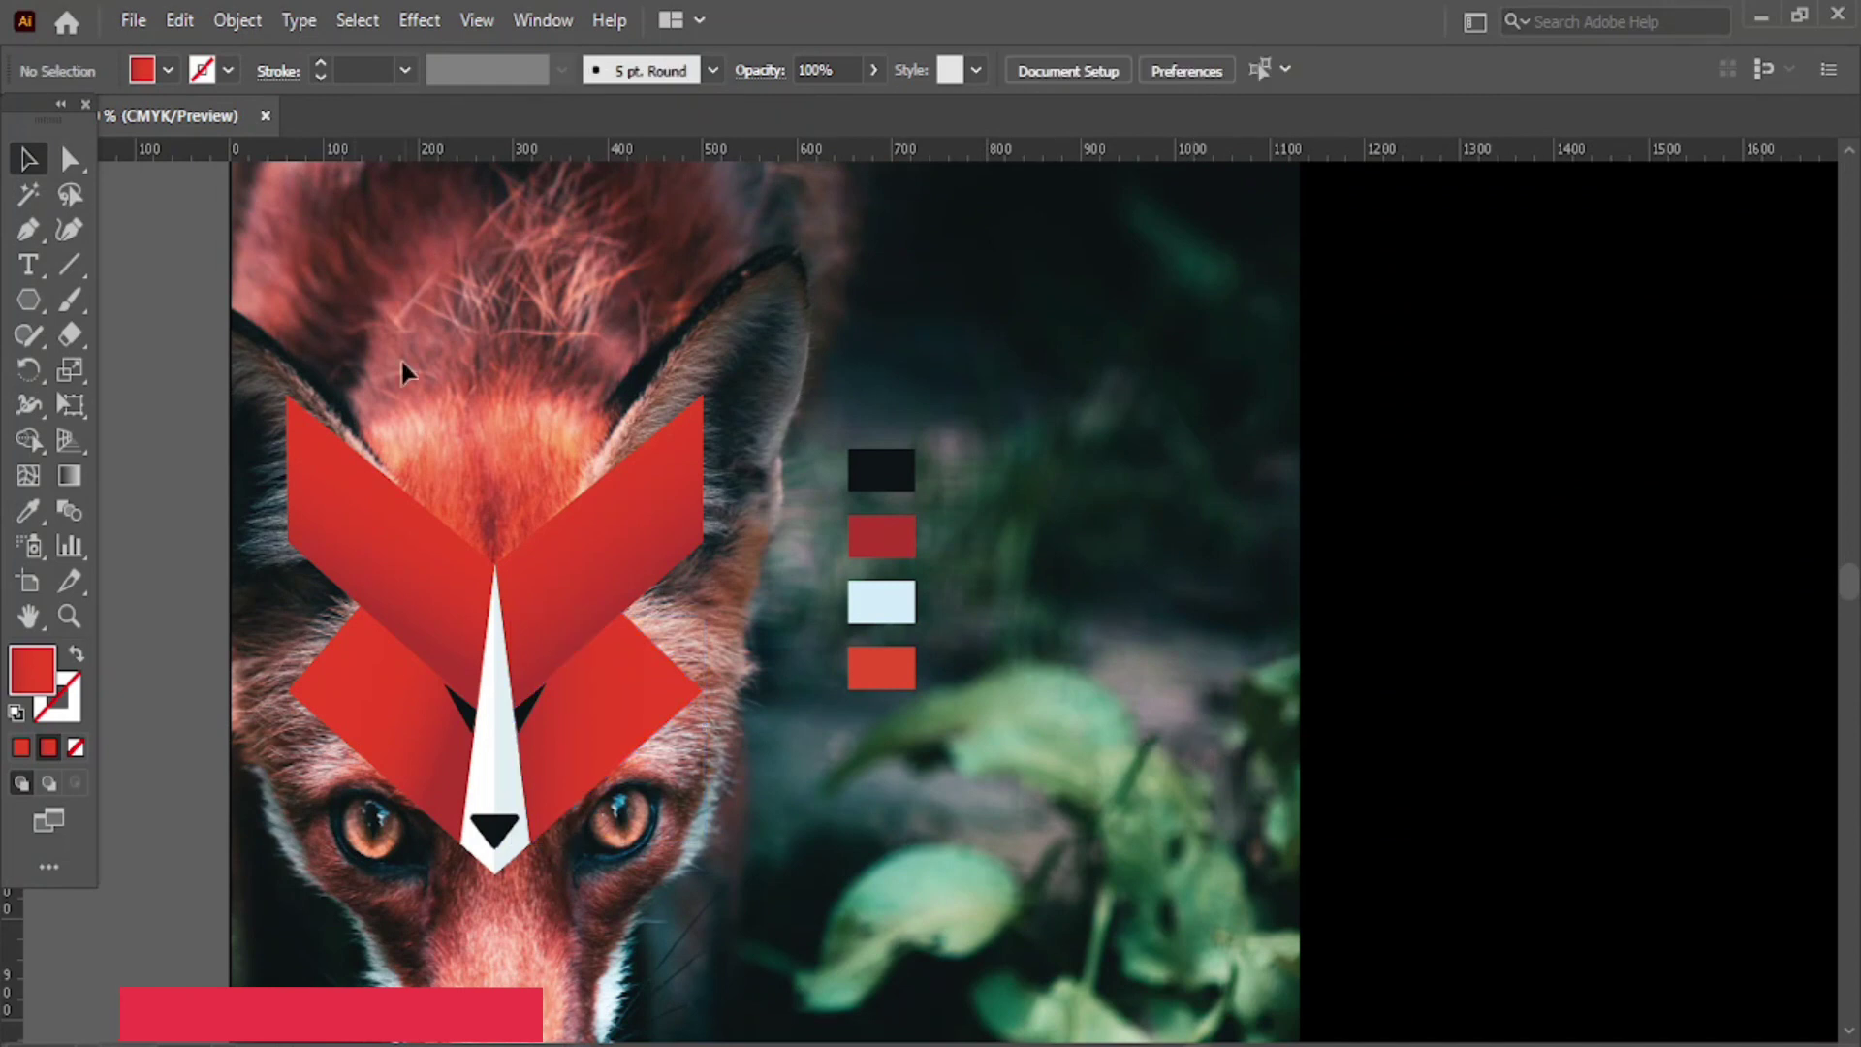
left_click_drag(576, 868, 713, 919)
right_click(420, 740)
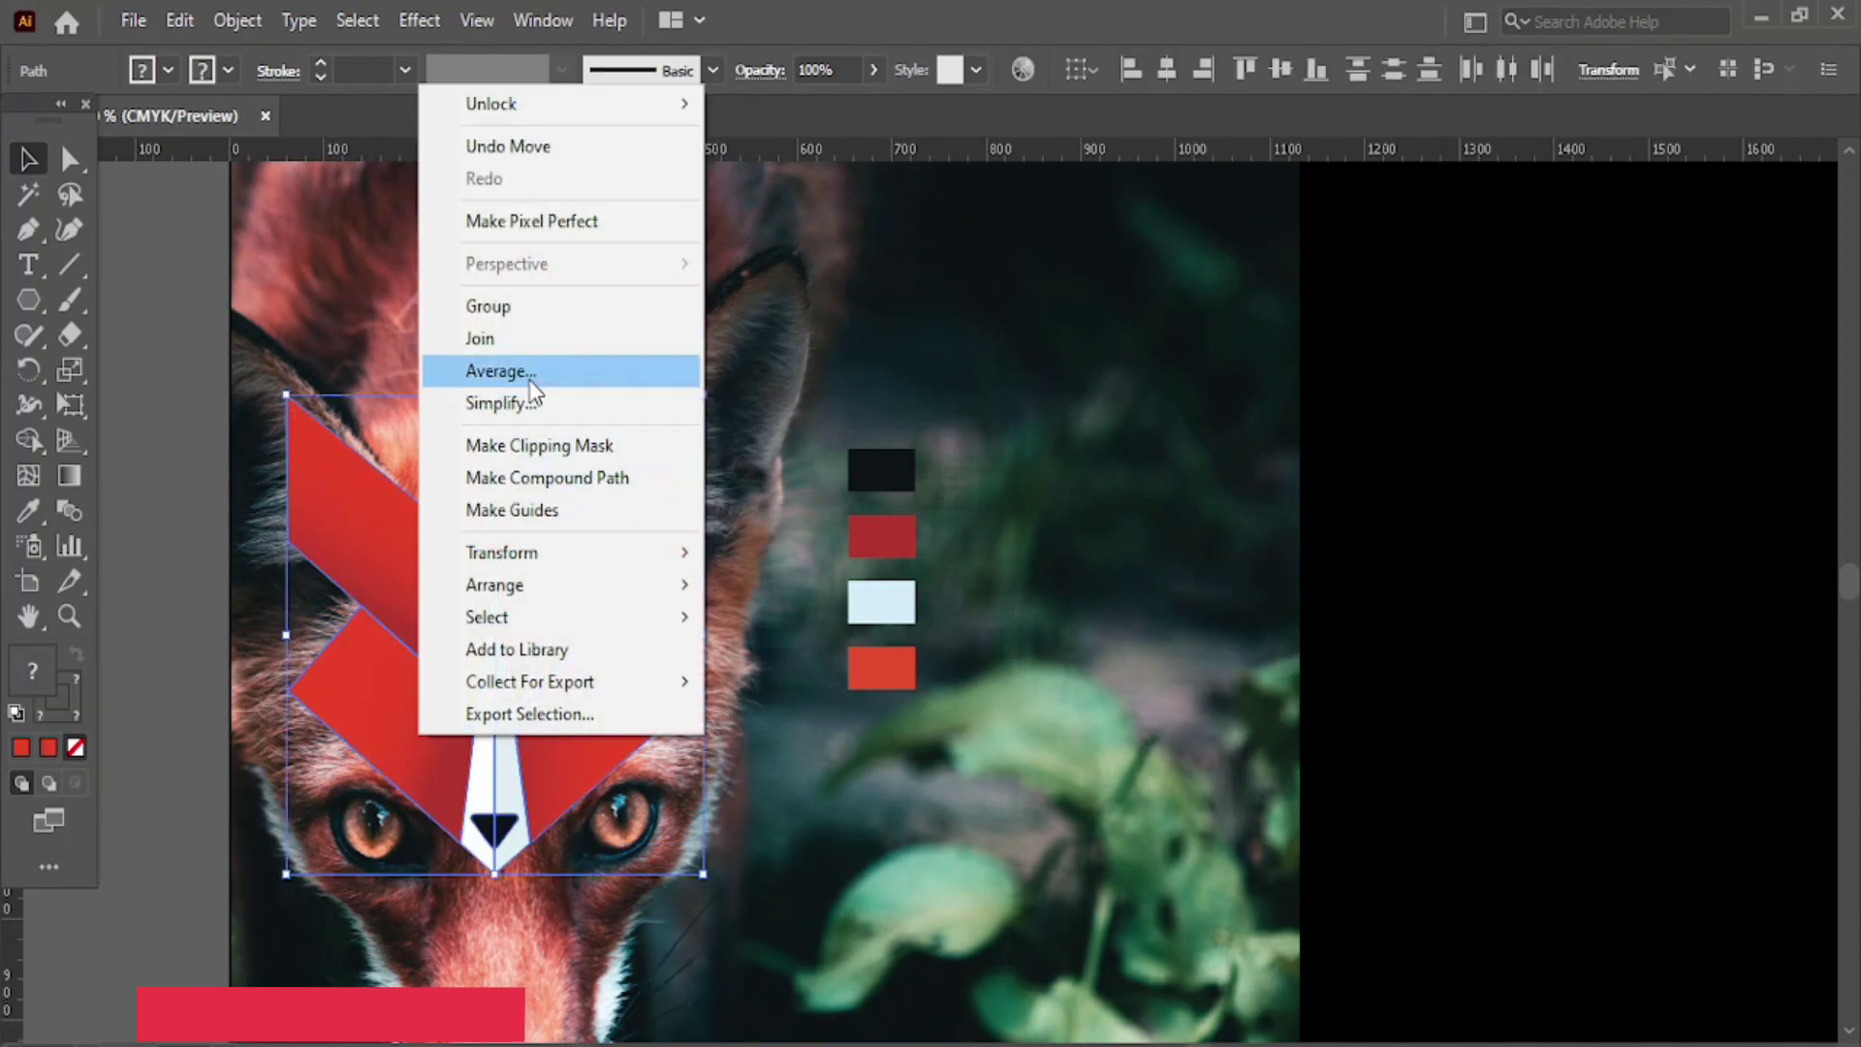
left_click(528, 307)
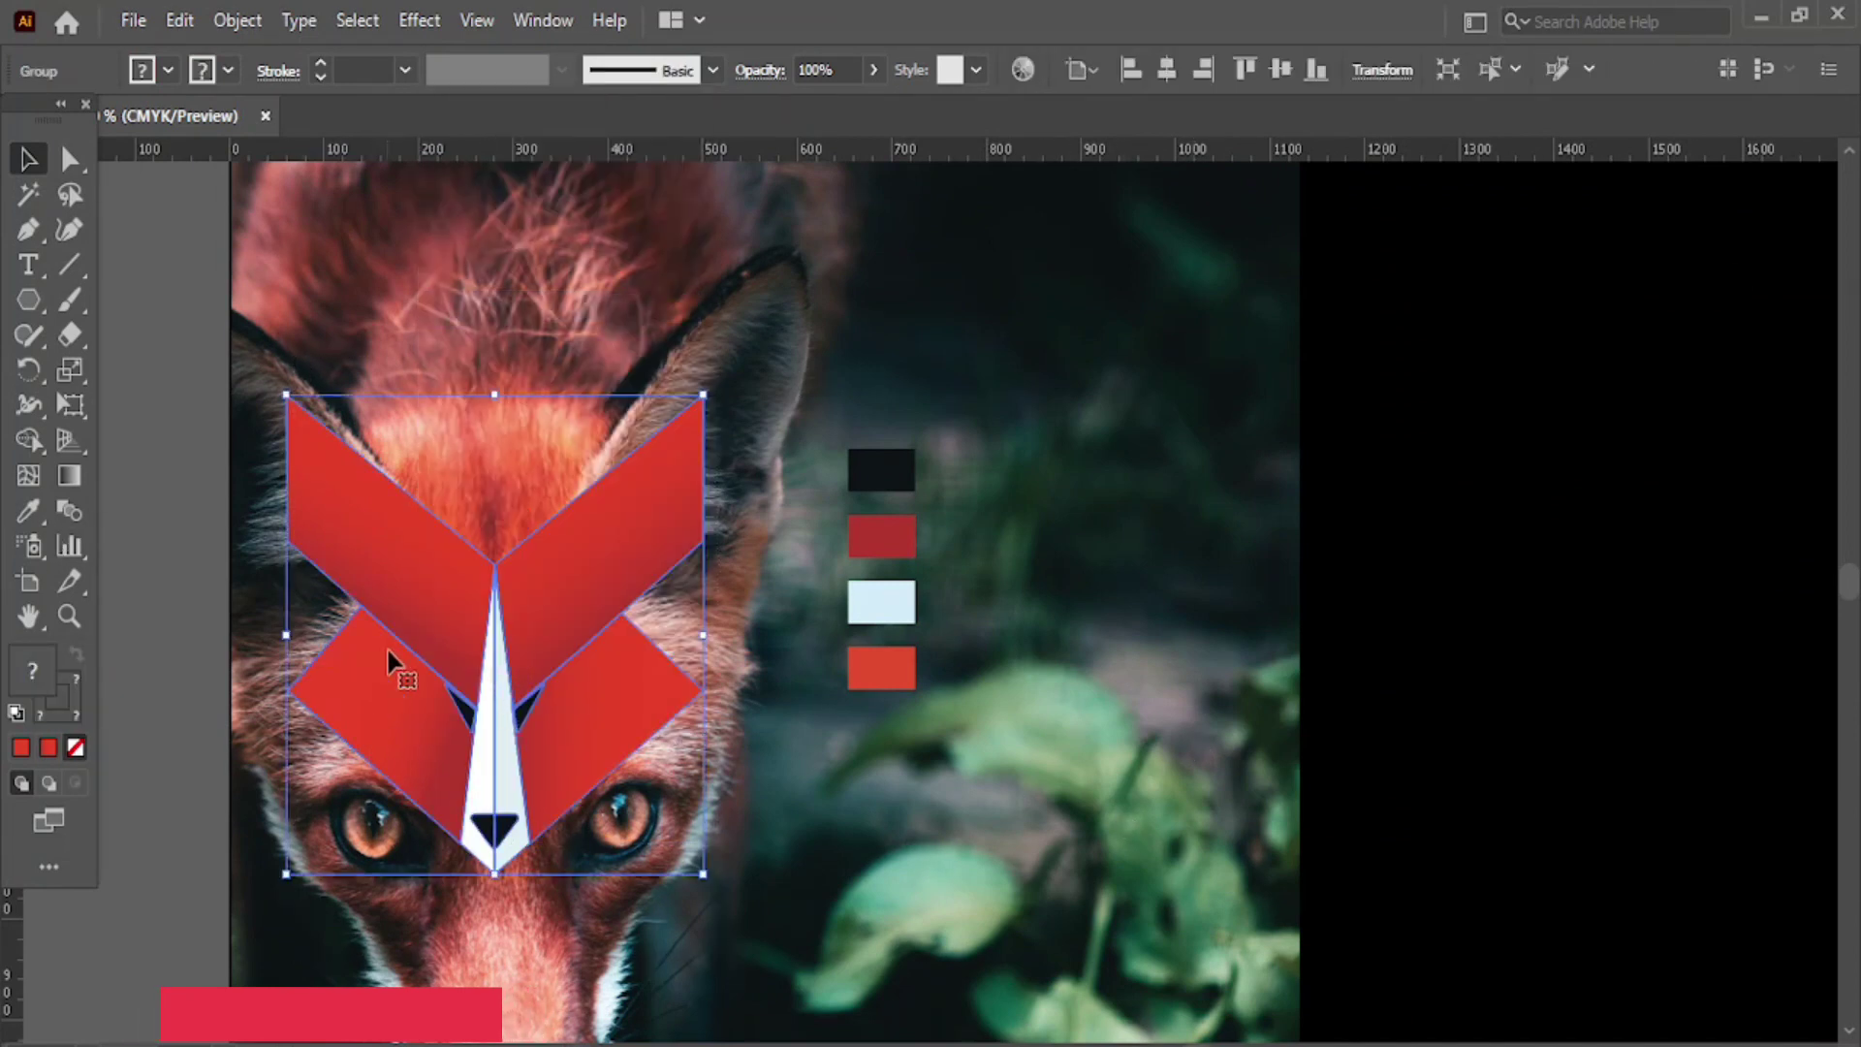
- Copy the fox logo onto the black area and arrange the four swatches in a row beneath it
left_click_drag(475, 635, 1549, 424)
left_click(1579, 850)
left_click_drag(661, 343, 1551, 775)
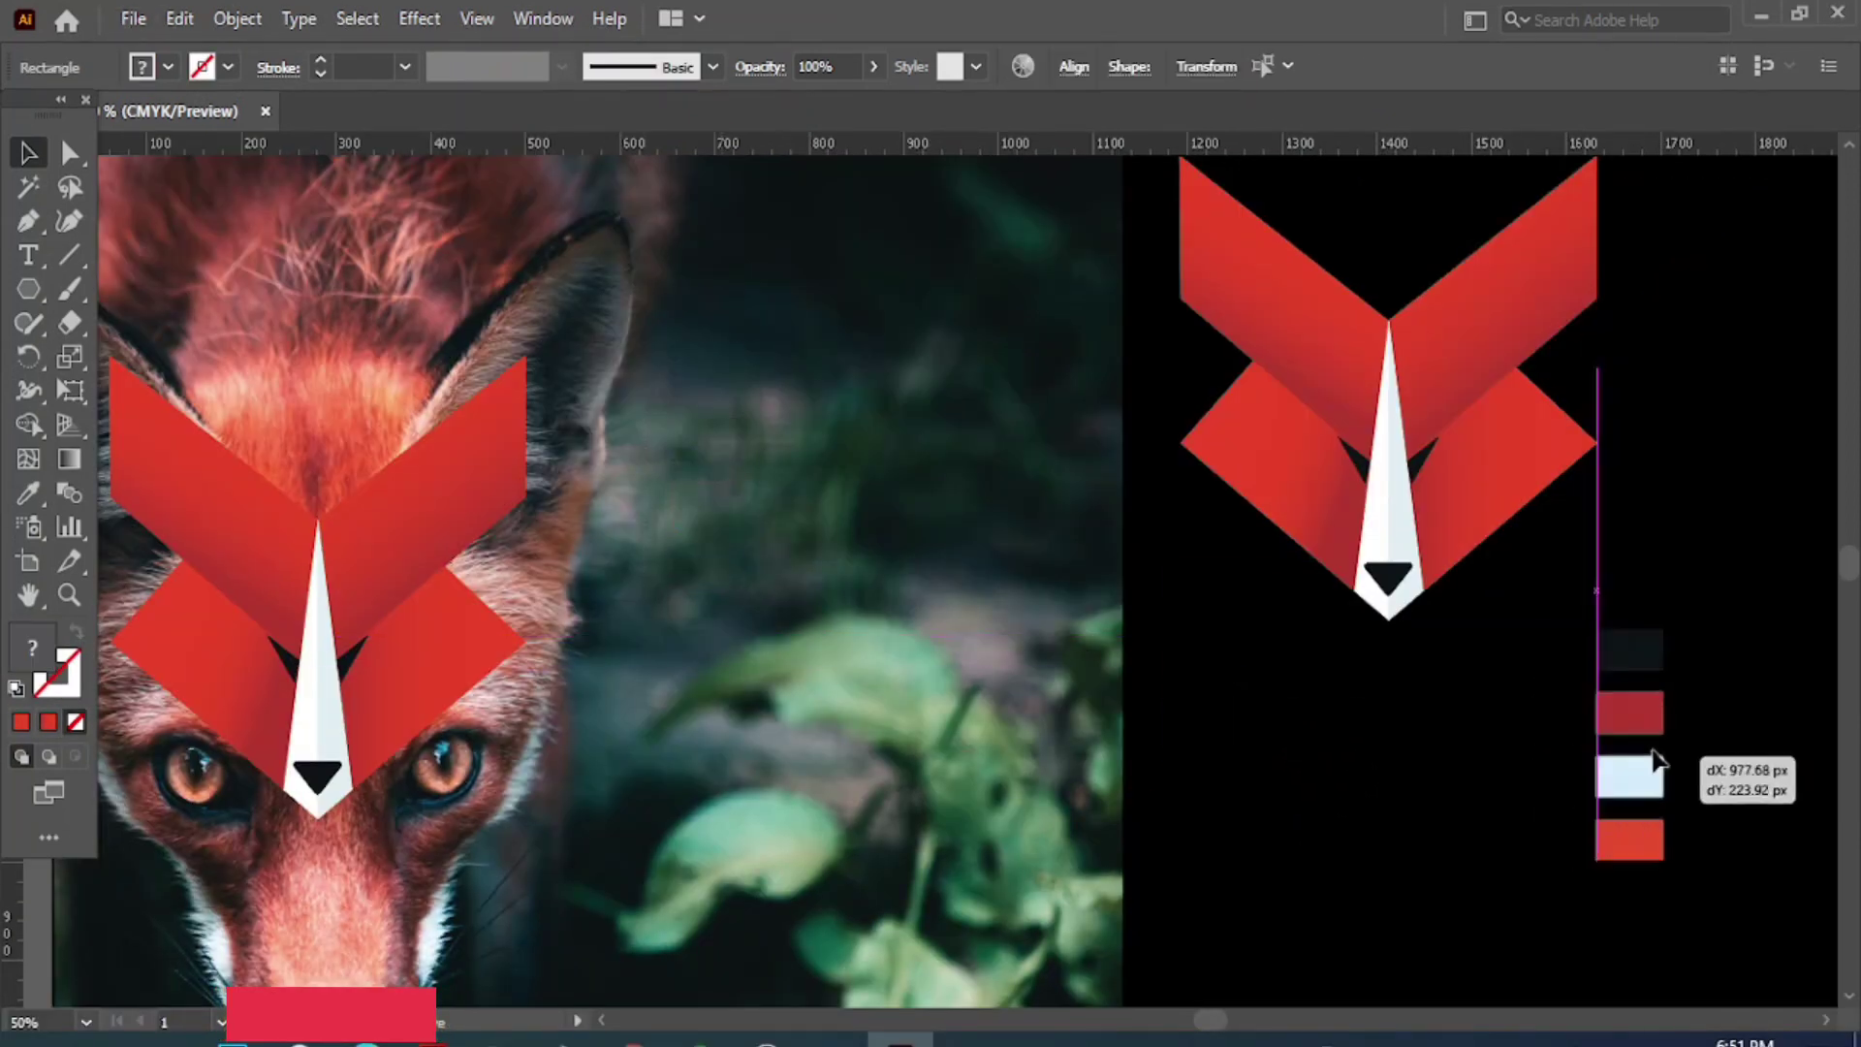
left_click_drag(1600, 652, 1725, 737)
left_click_drag(1726, 736, 1634, 771)
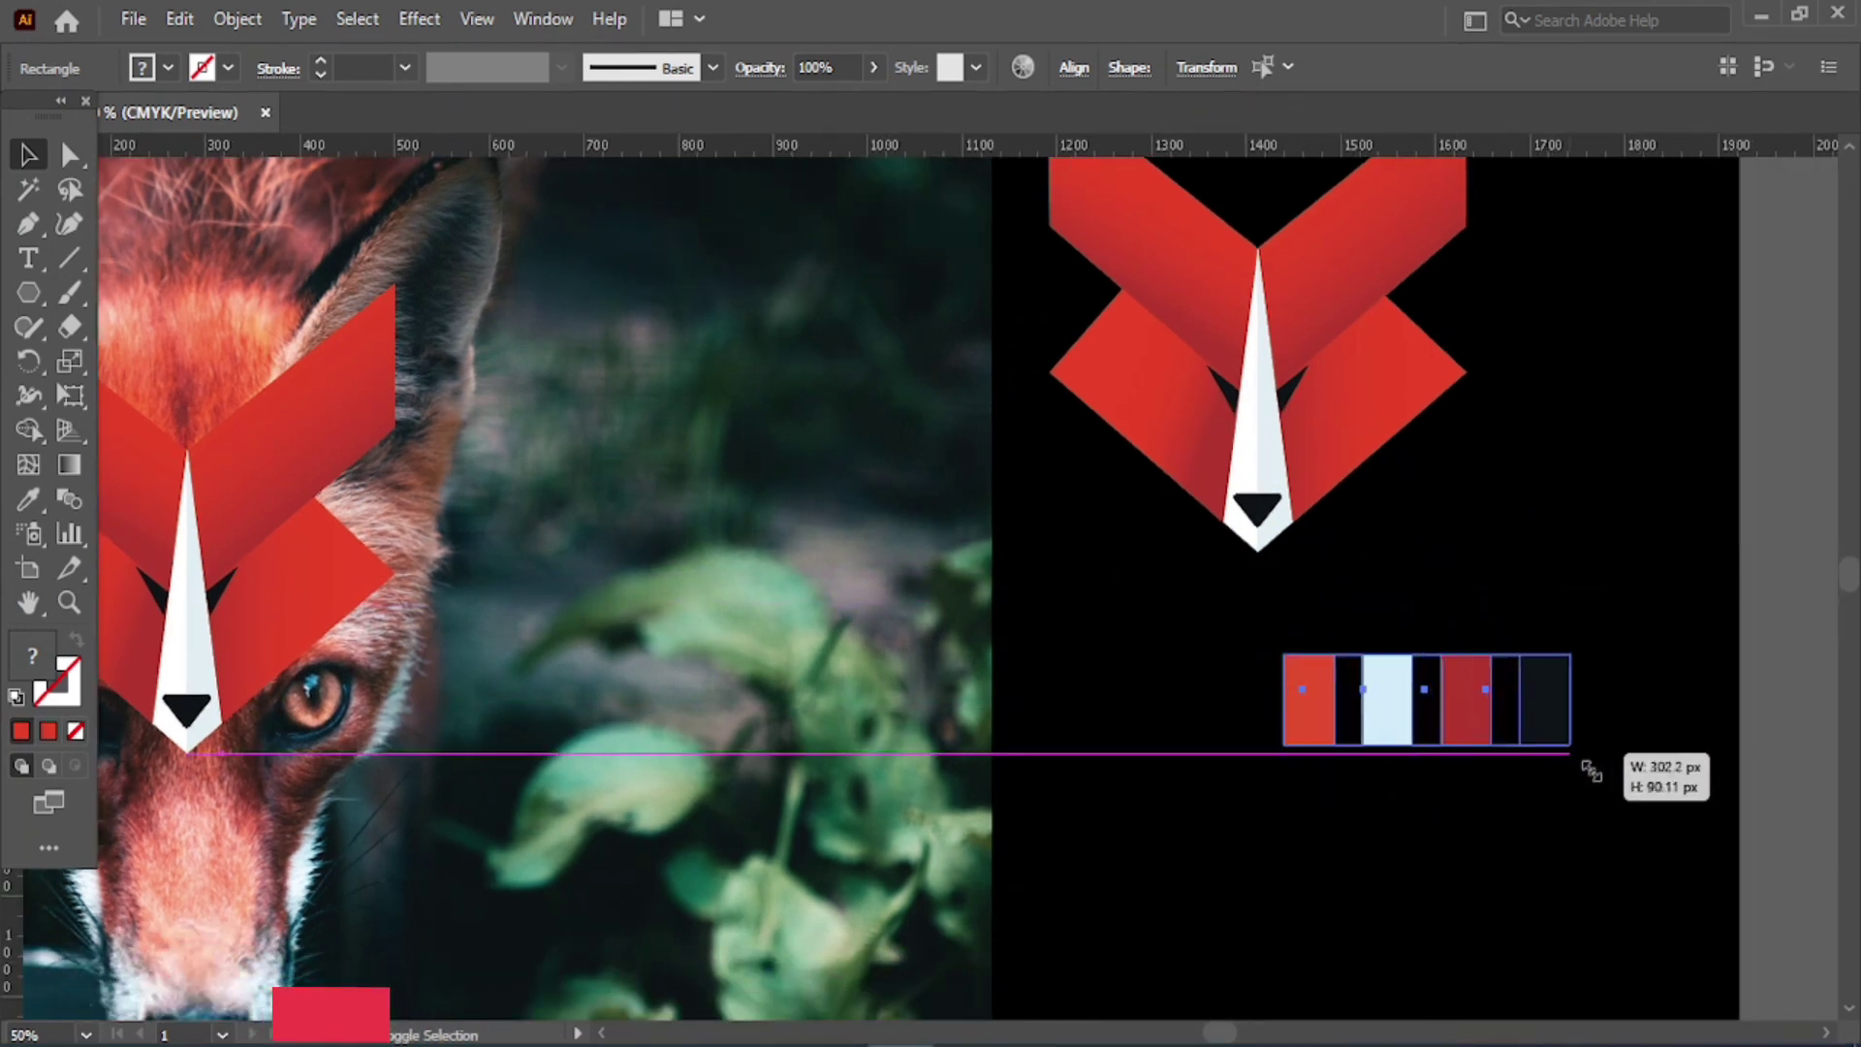
left_click_drag(1530, 726, 1319, 667)
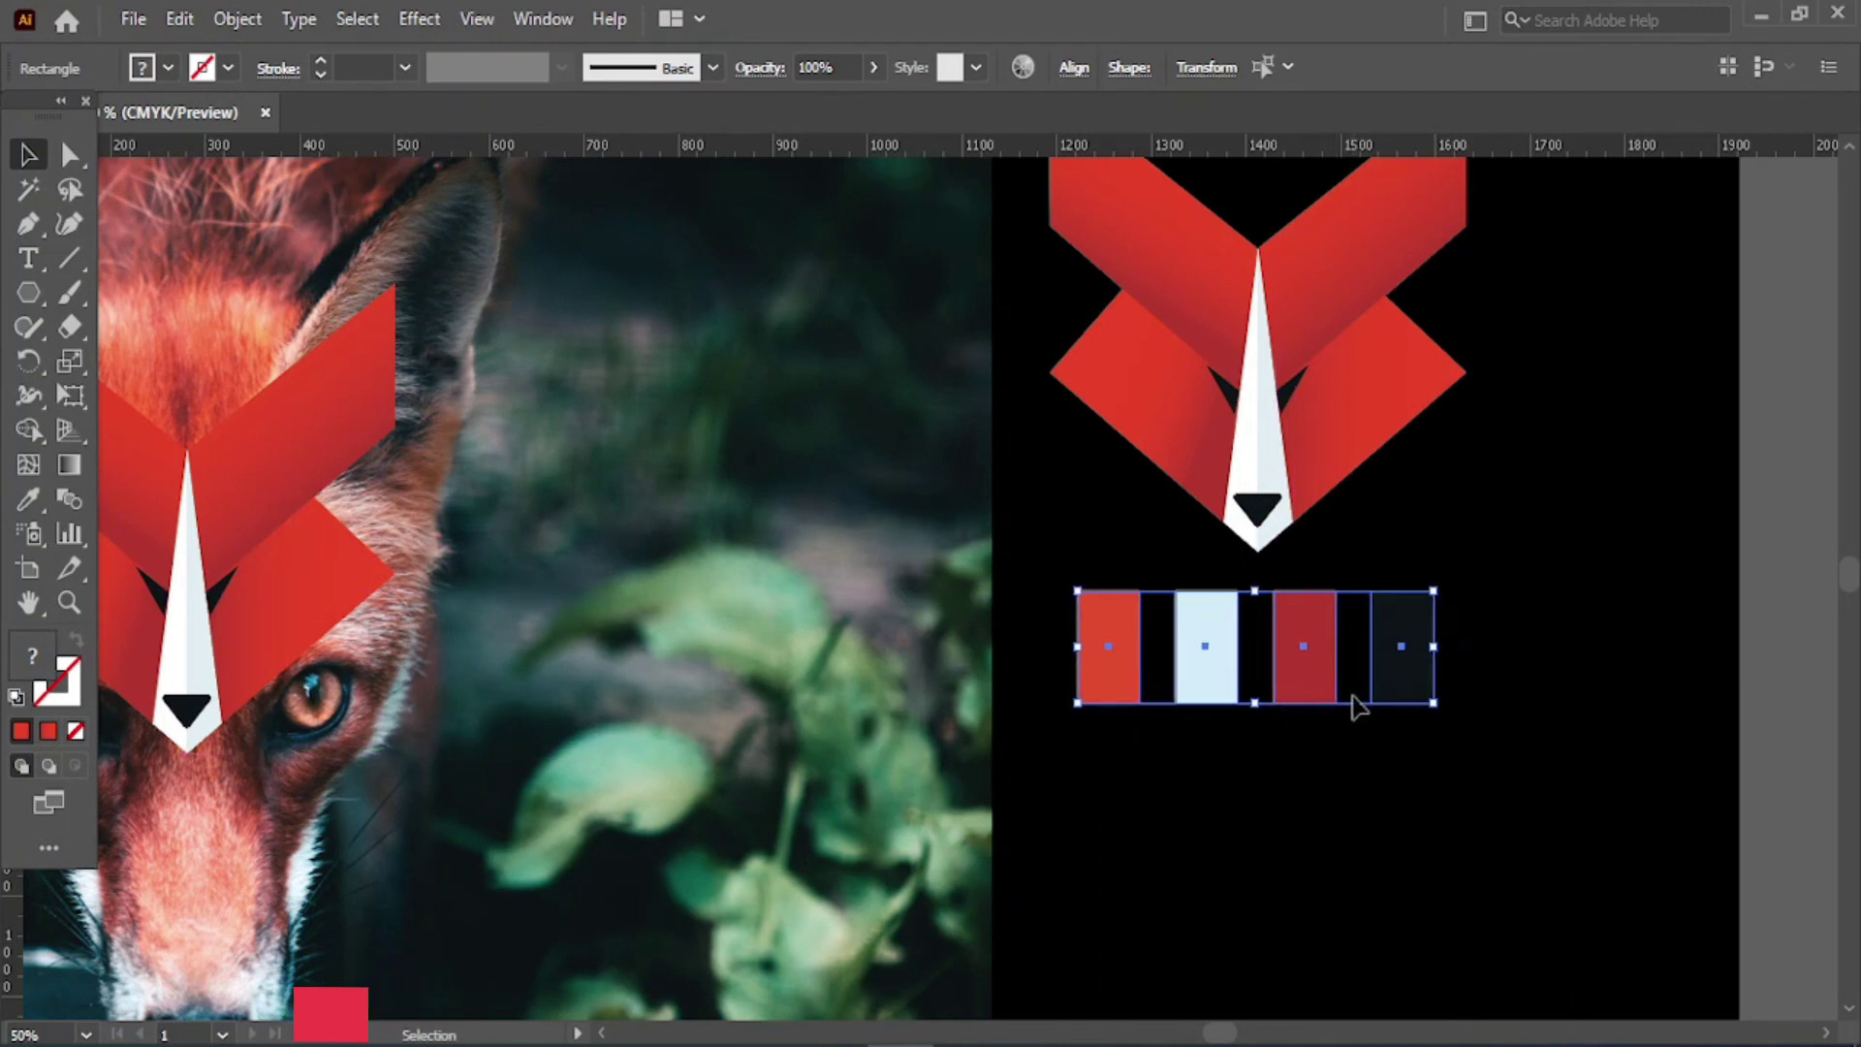
- Place a smaller copy of the fox logo over the photo
scroll(1354, 696, "down", 1)
left_click(1502, 512)
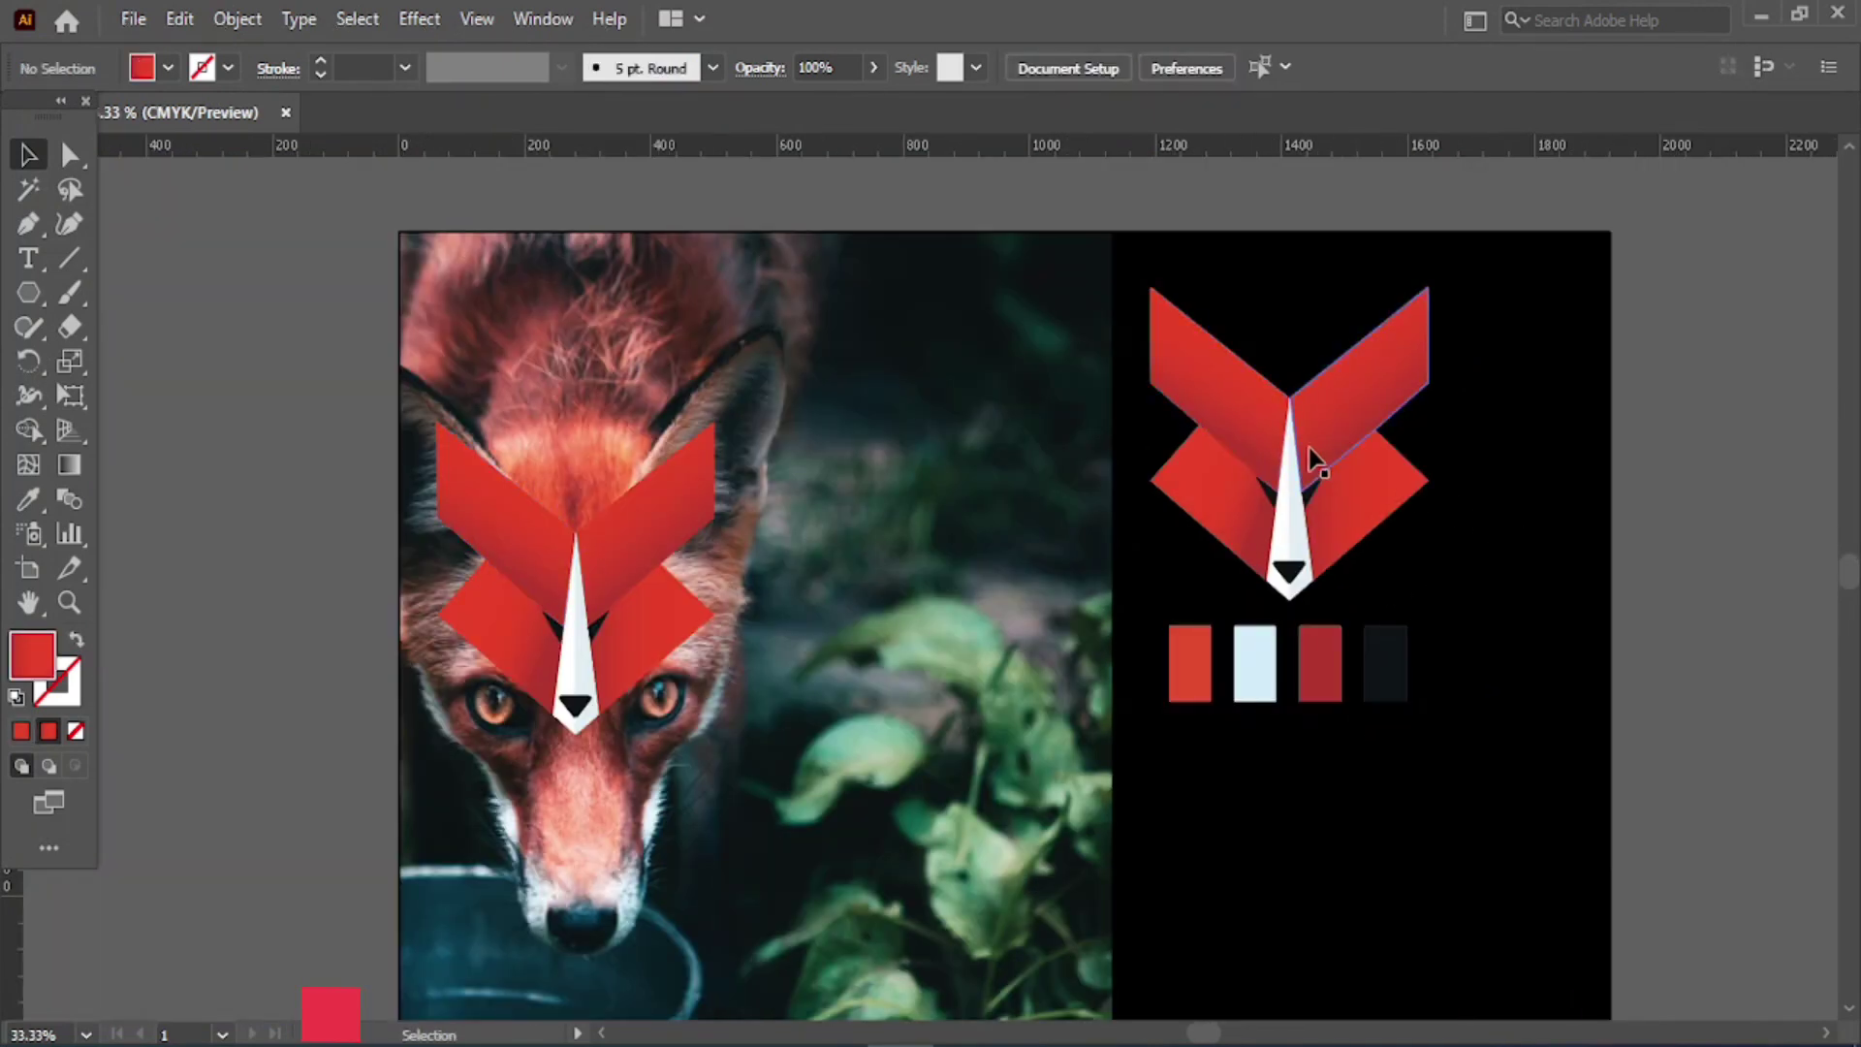
left_click_drag(1147, 265, 980, 799)
left_click_drag(1102, 623, 1028, 704)
left_click_drag(969, 810, 1017, 790)
scroll(1251, 882, "down", 2)
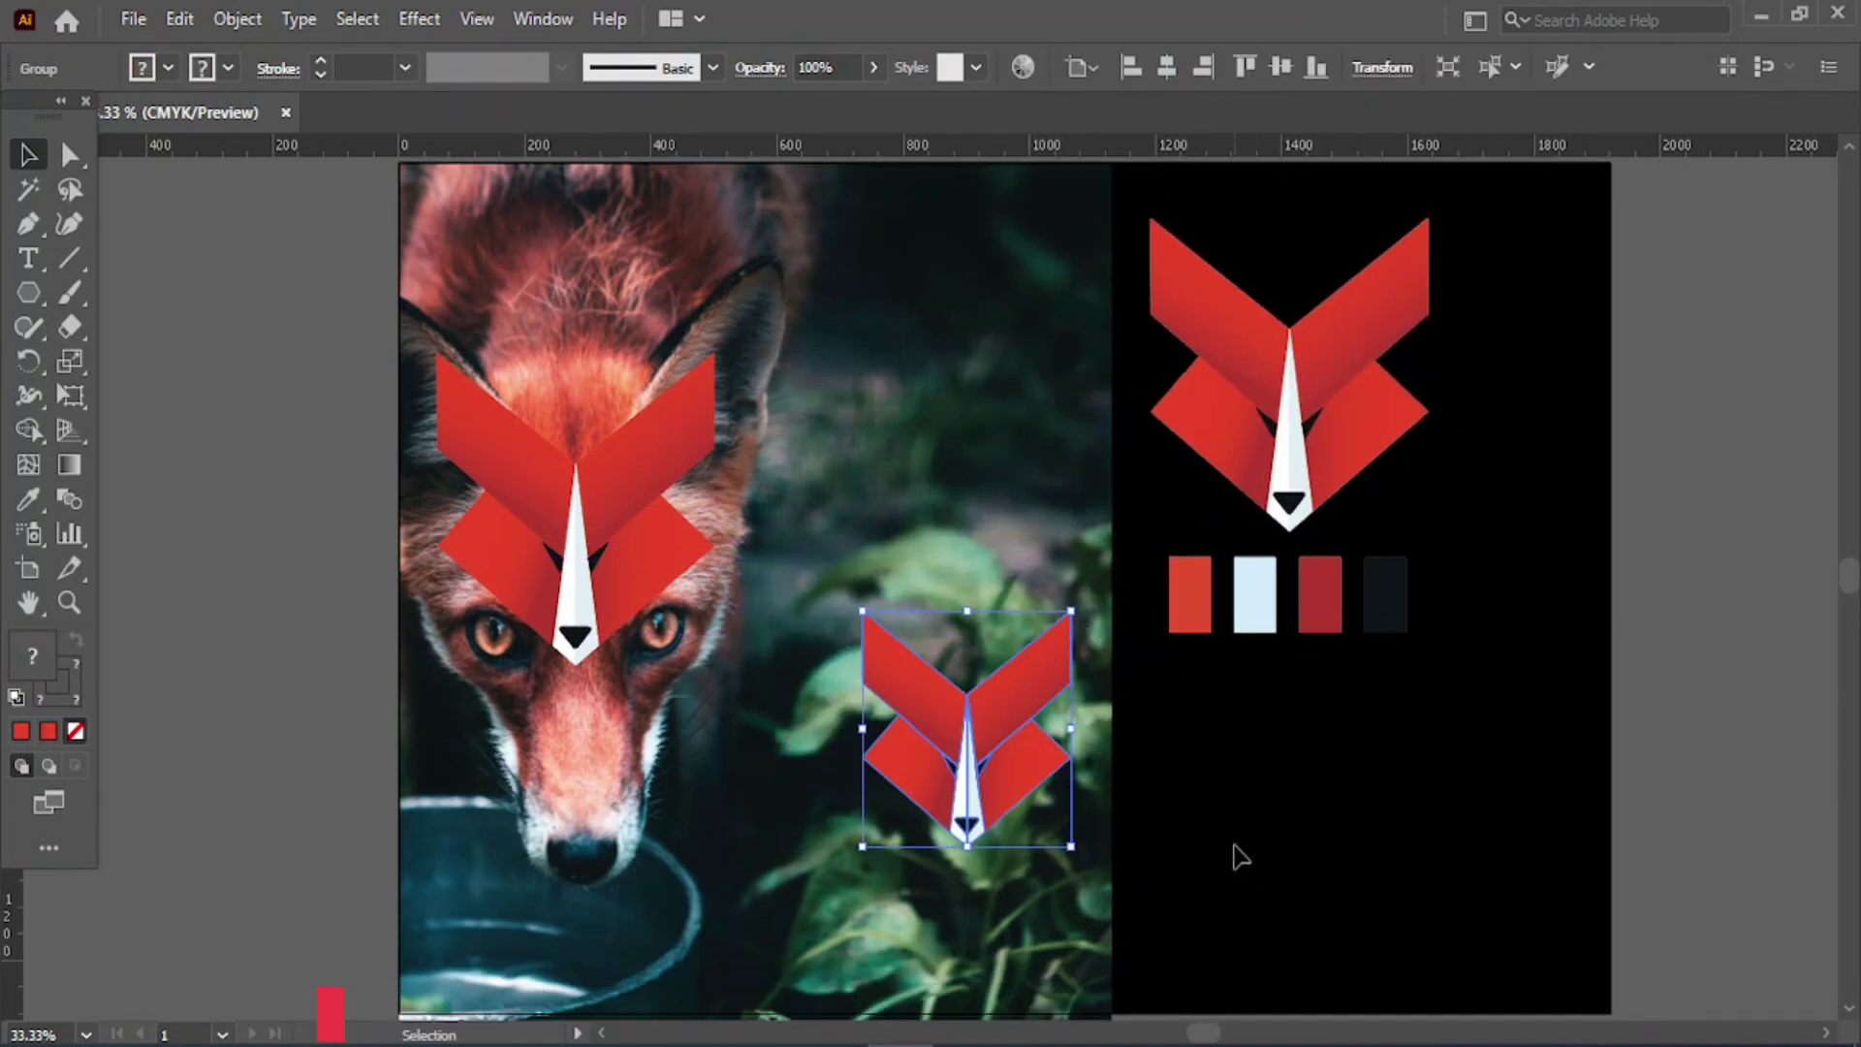
left_click(1711, 759)
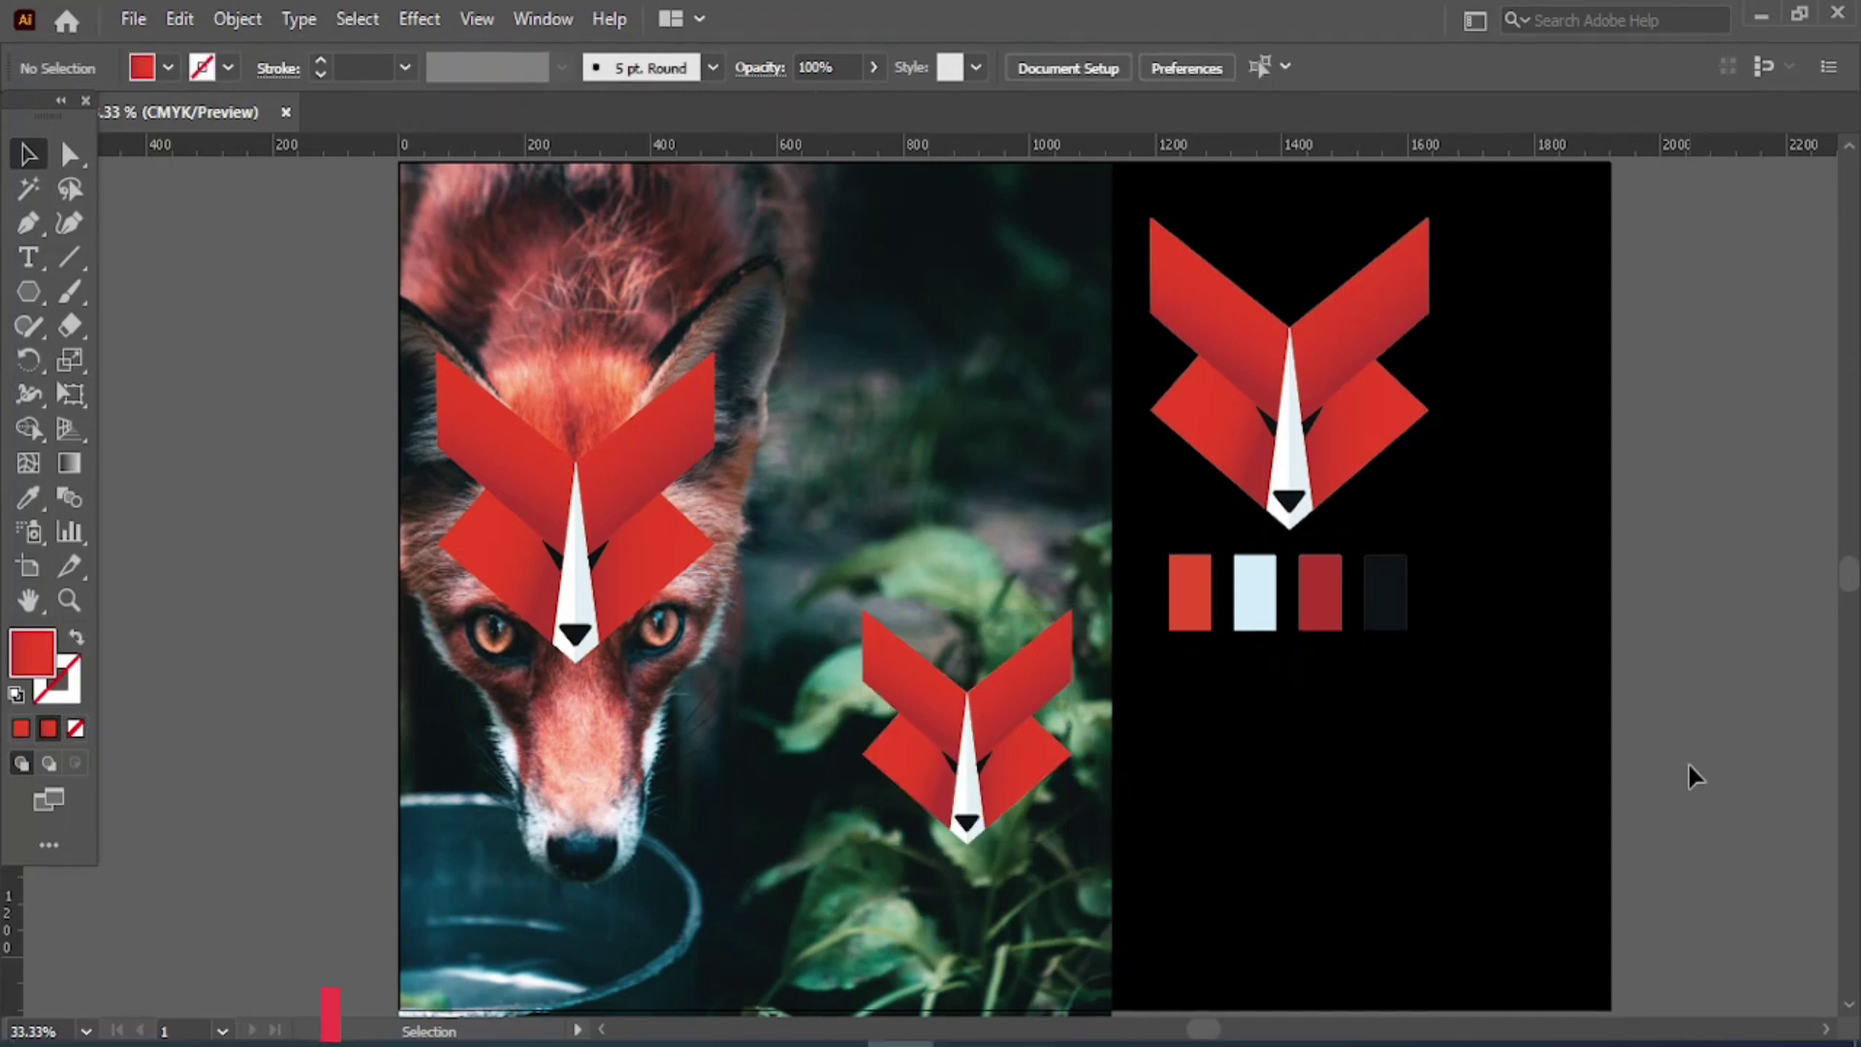